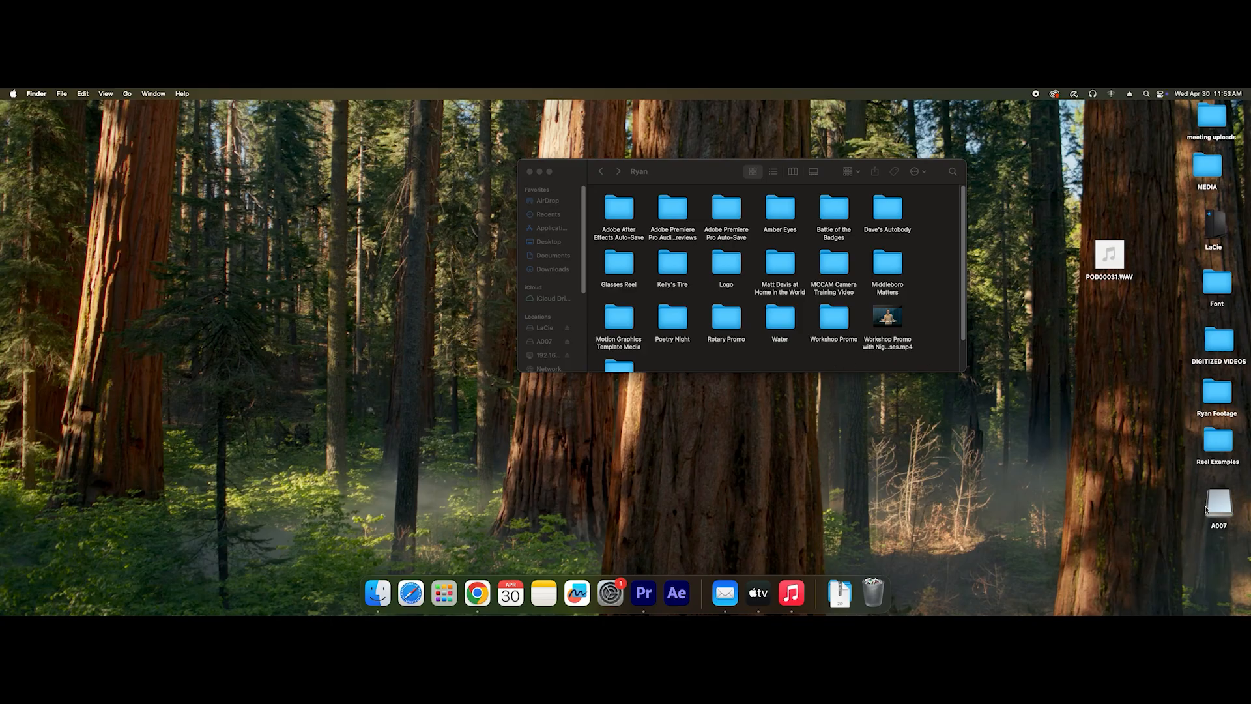
- Look through the CONTENTS and PRIVATE folders on the A007 card, and return to the project folders
left_click(551, 343)
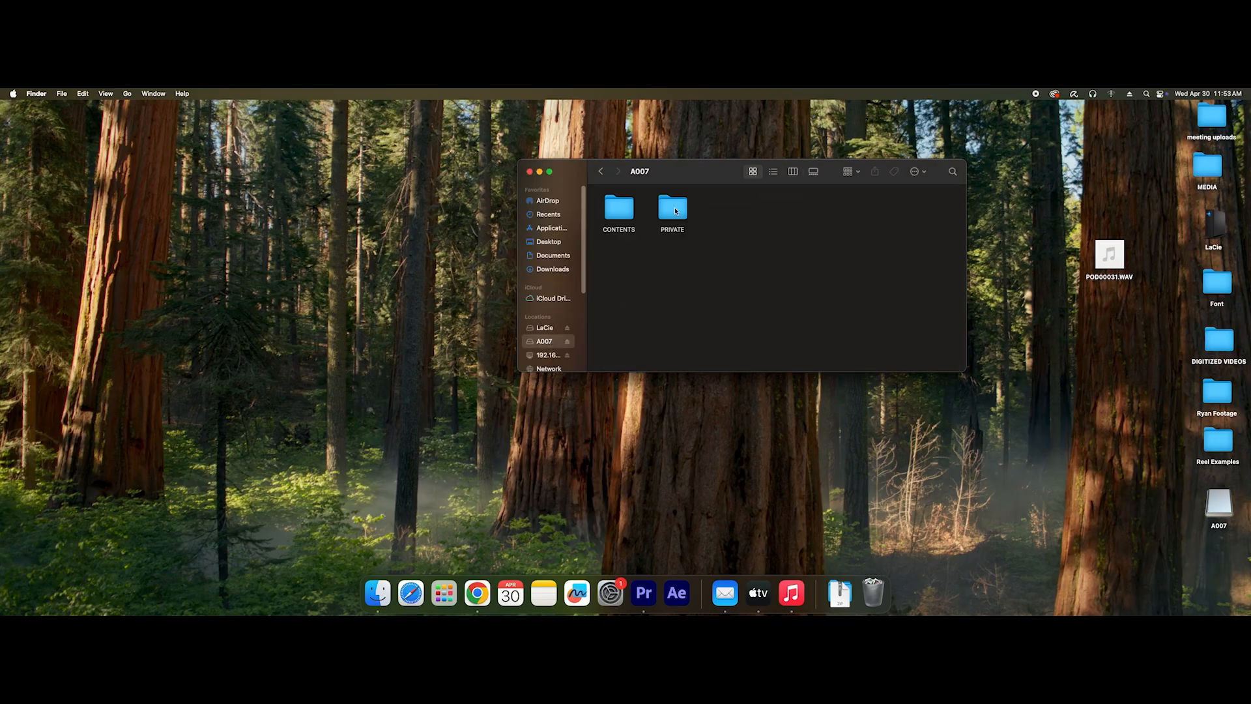
double_click(618, 215)
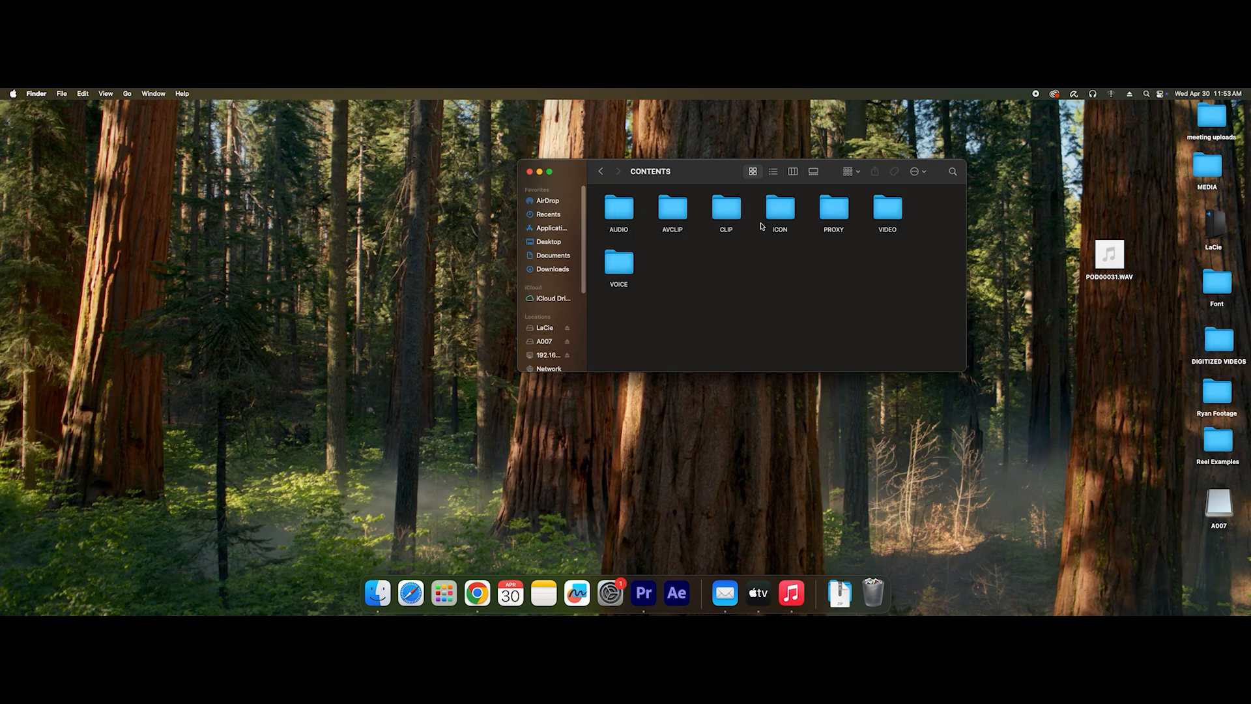
left_click(601, 172)
left_click(681, 220)
double_click(681, 220)
double_click(677, 215)
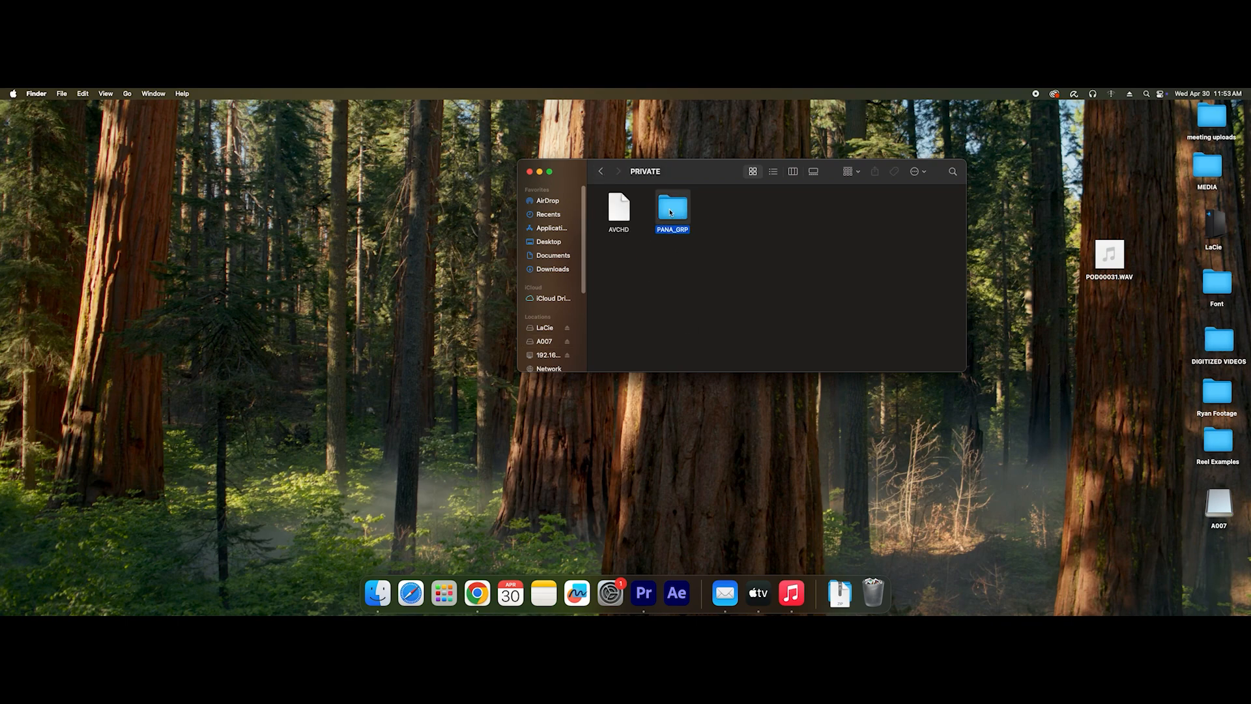
left_click(601, 173)
left_click(601, 173)
left_click(601, 172)
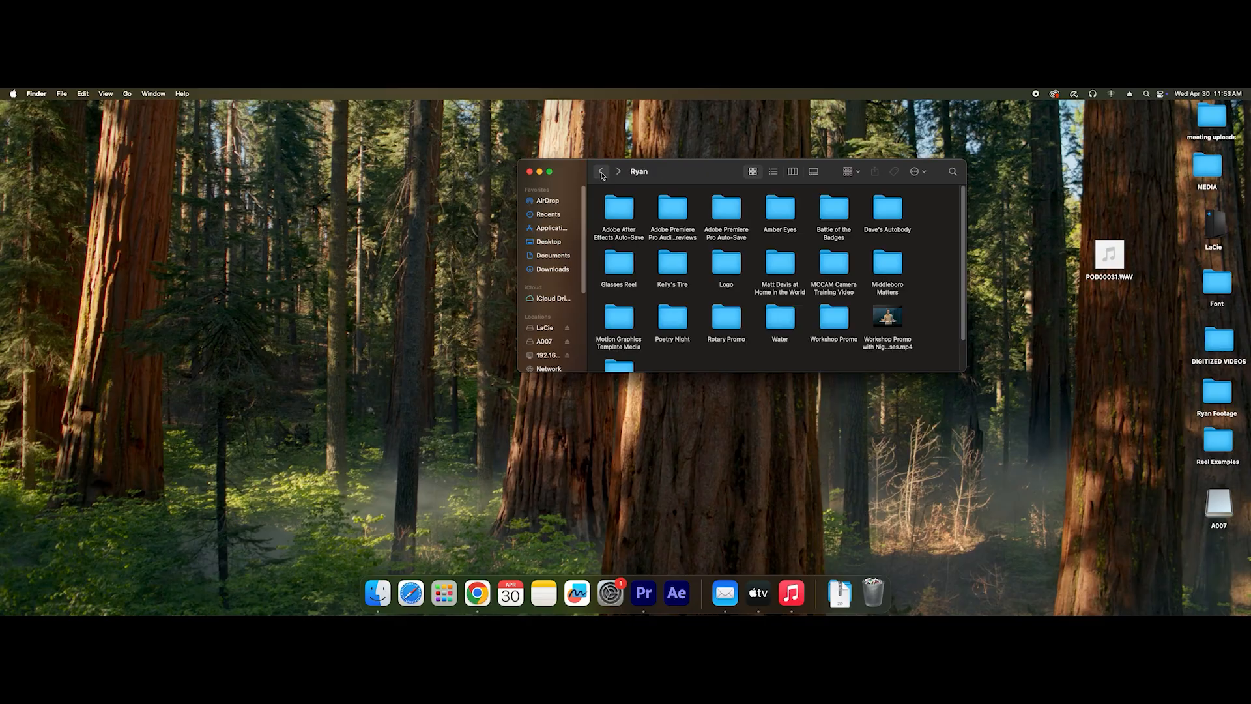
- Check the VIDEO folder inside CONTENTS on the A007 card, and go back to the project folders
left_click(617, 173)
left_click(626, 215)
double_click(625, 215)
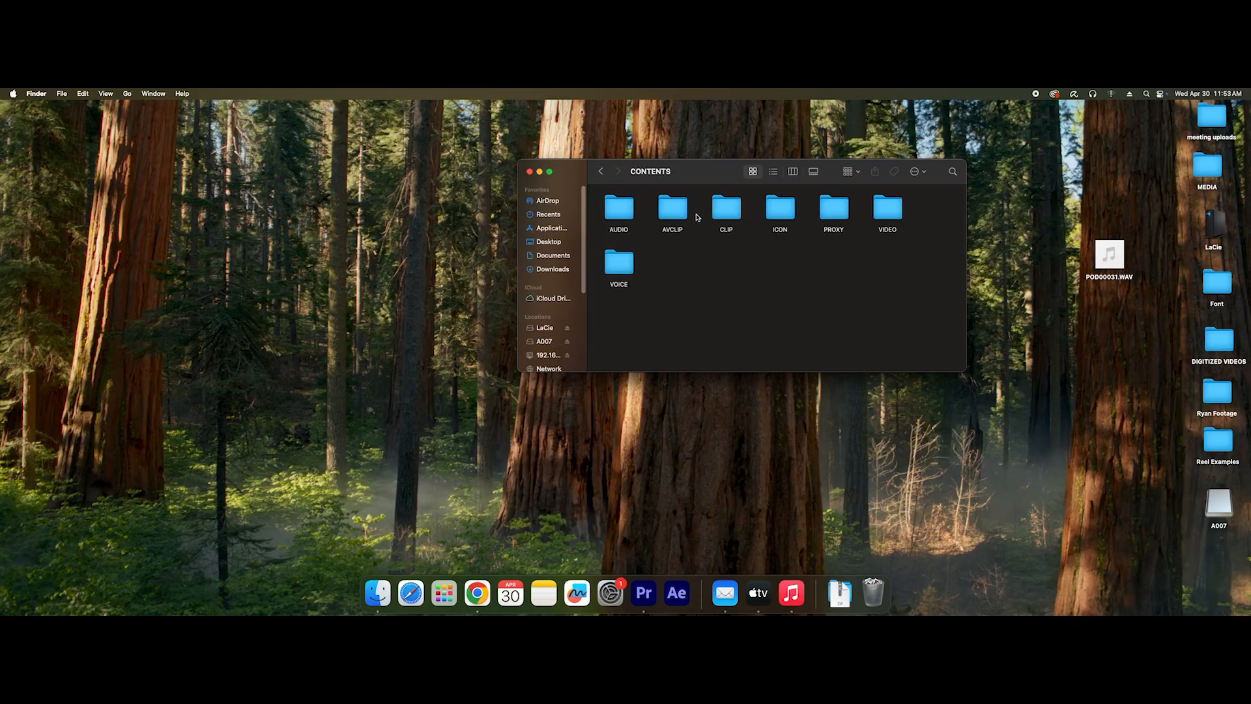
double_click(887, 210)
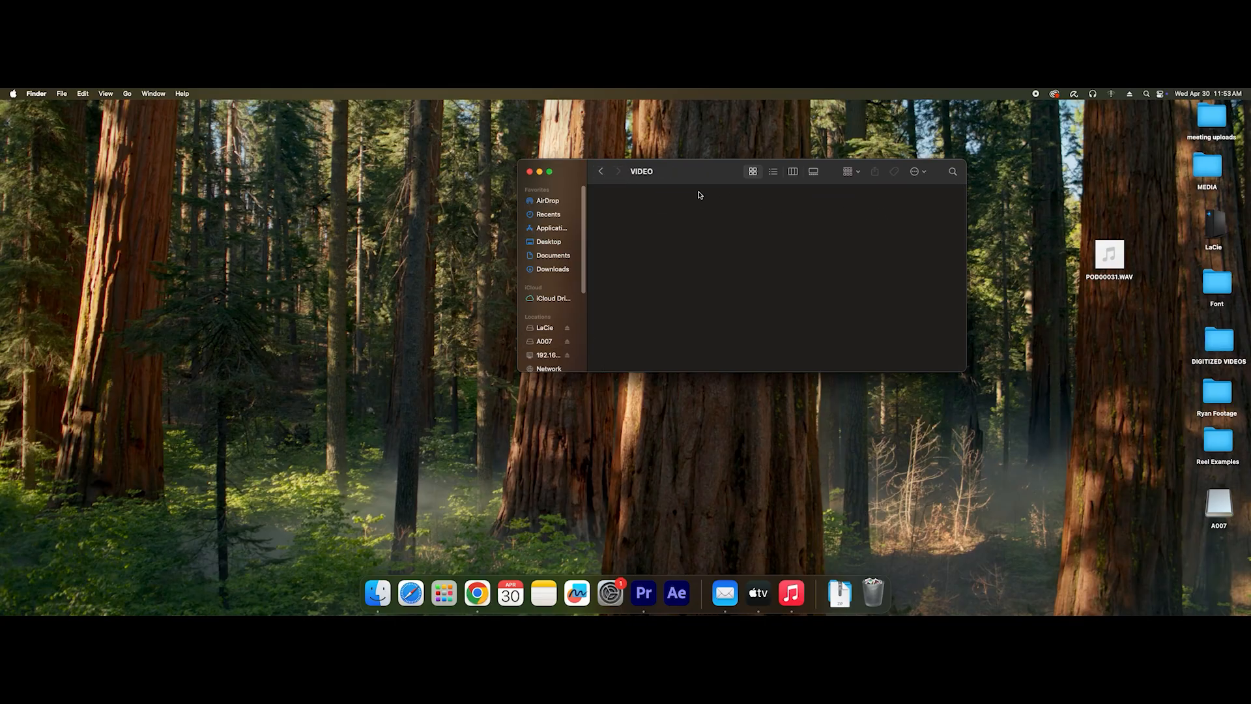
left_click(610, 171)
left_click(601, 171)
left_click(601, 171)
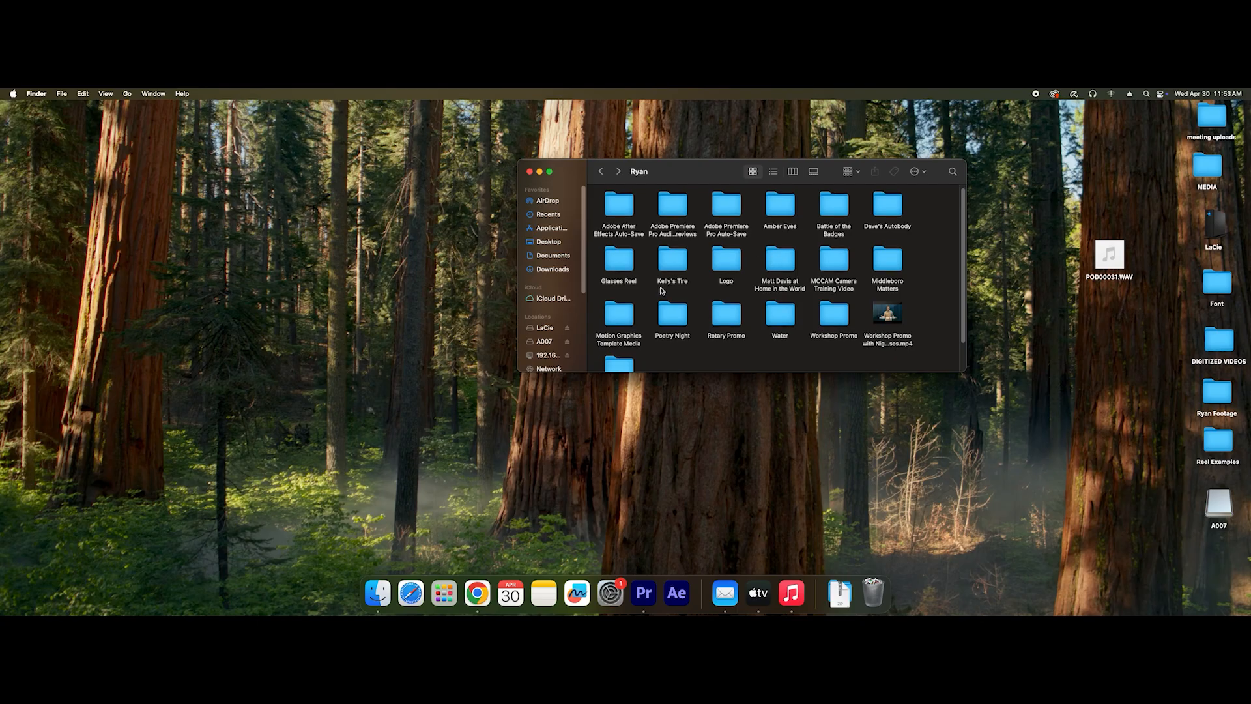
- Open the Poetry Night folder, check its RAW Footage subfolder, and return to Poetry Night
scroll(798, 248, "down", 1)
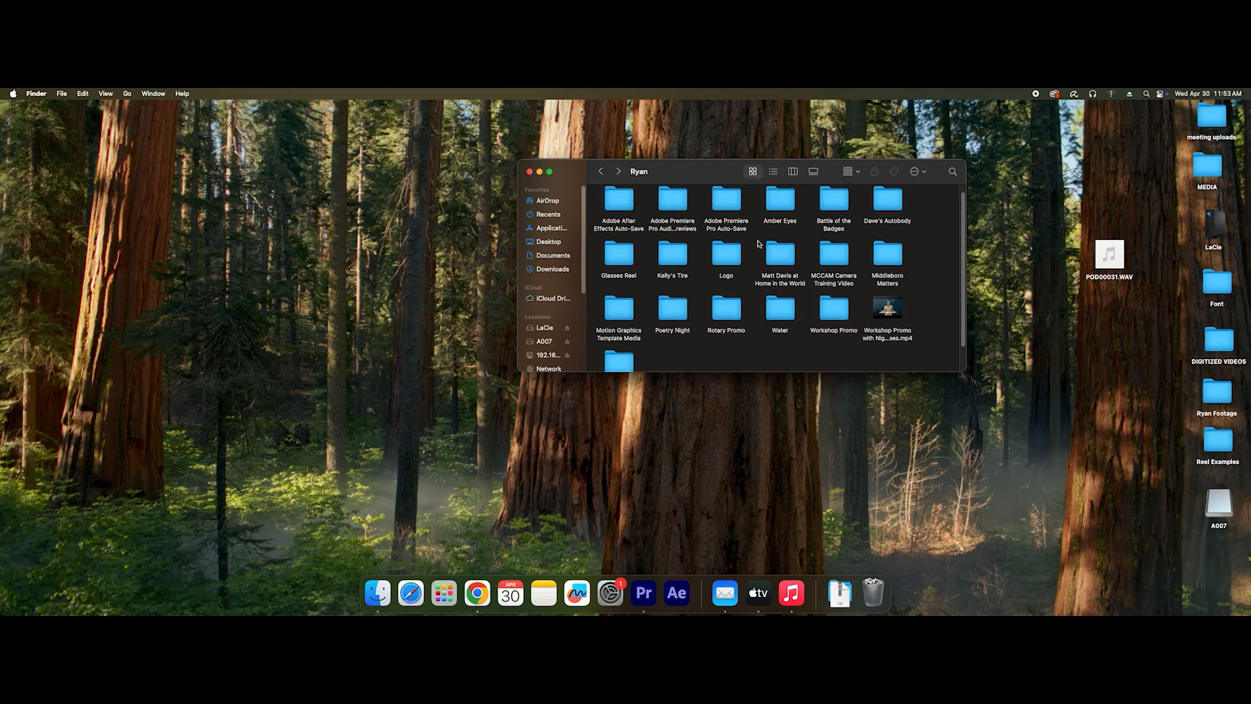
left_click(681, 311)
double_click(681, 311)
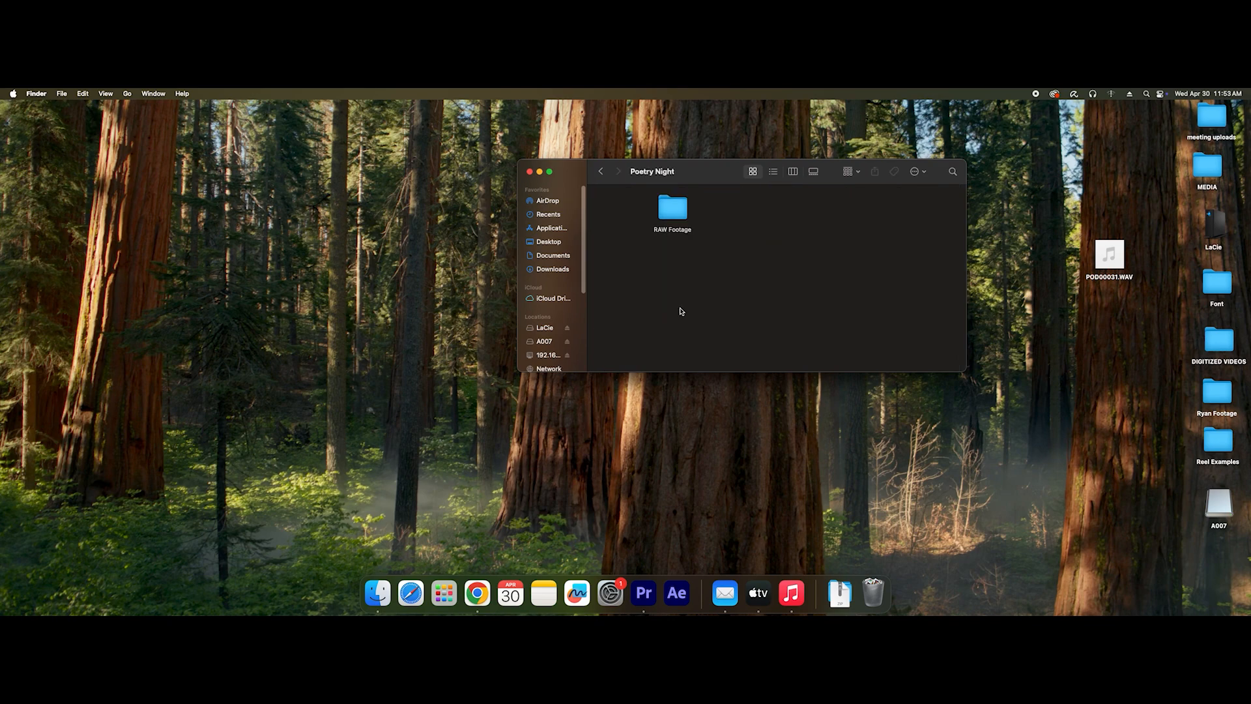
double_click(684, 209)
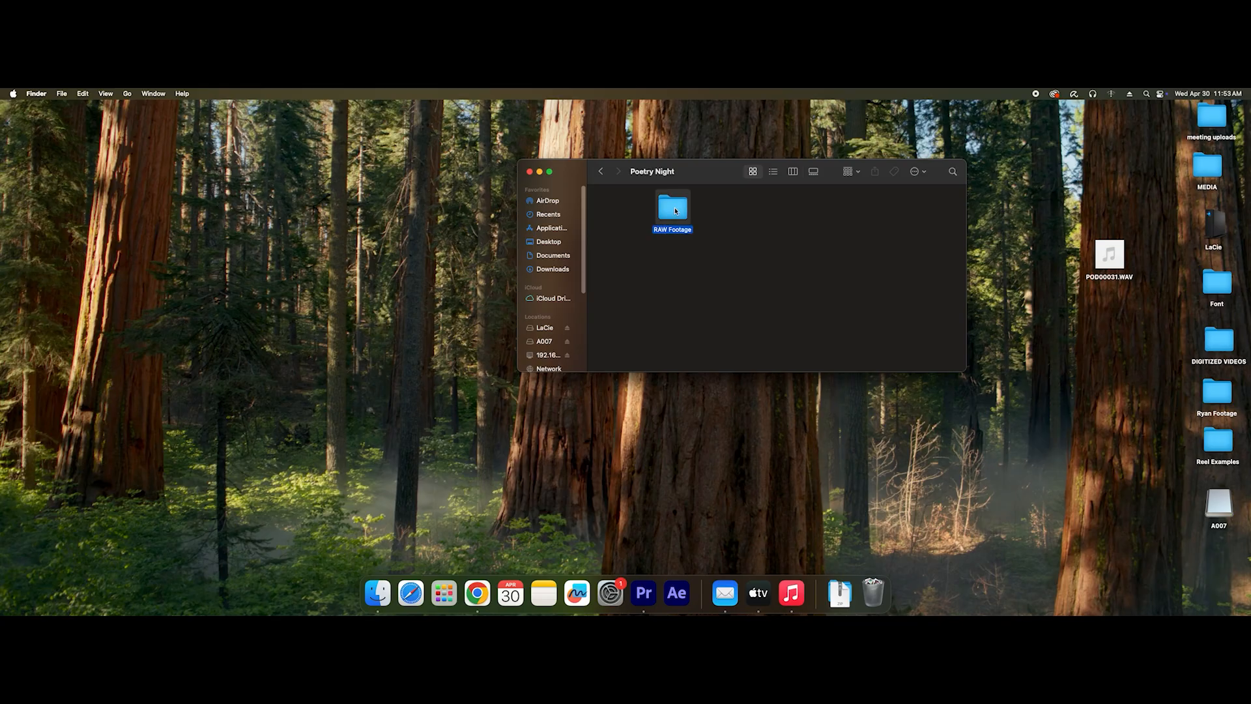
left_click(600, 171)
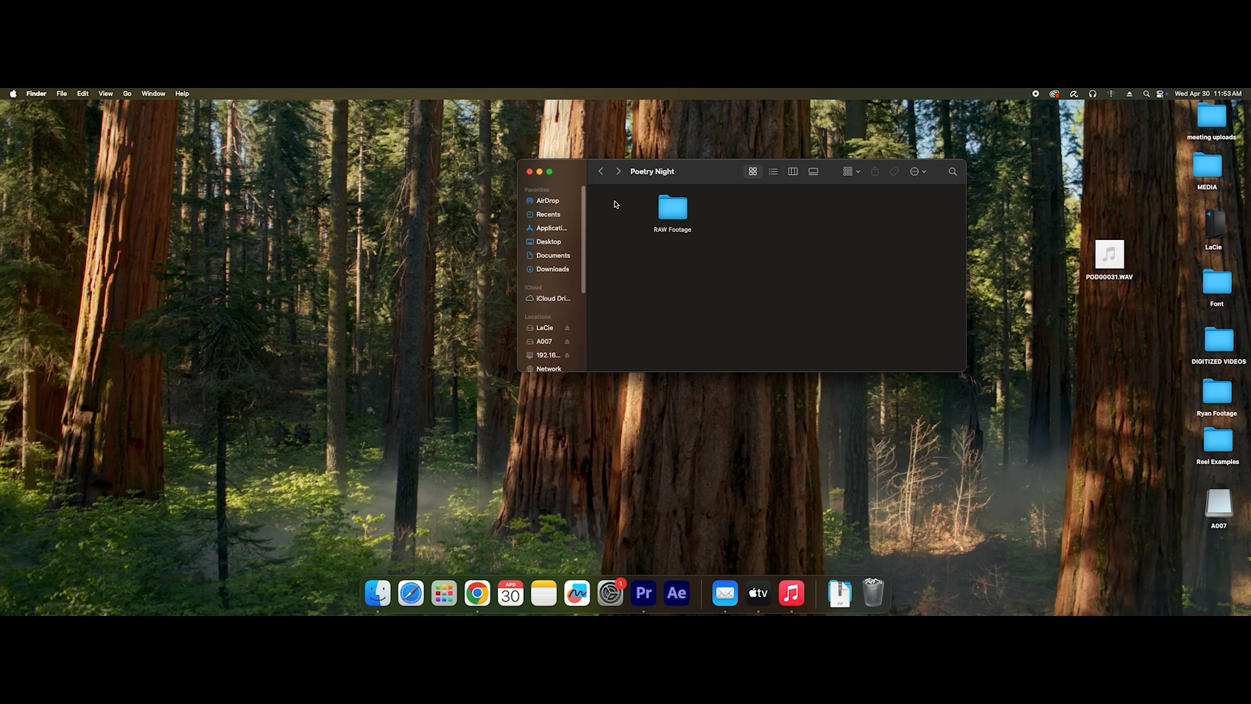
- Launch Premiere Pro, move its window up below the menu bar, and dismiss the app update notice
left_click(642, 594)
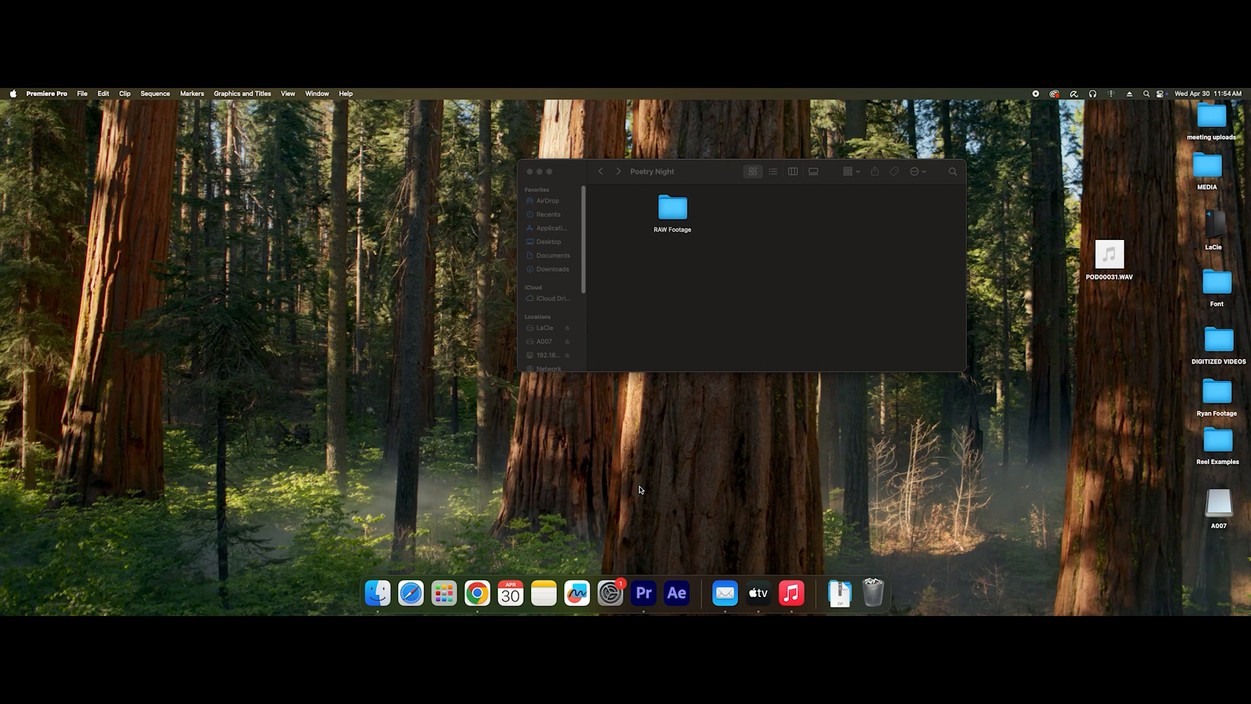
left_click(566, 467)
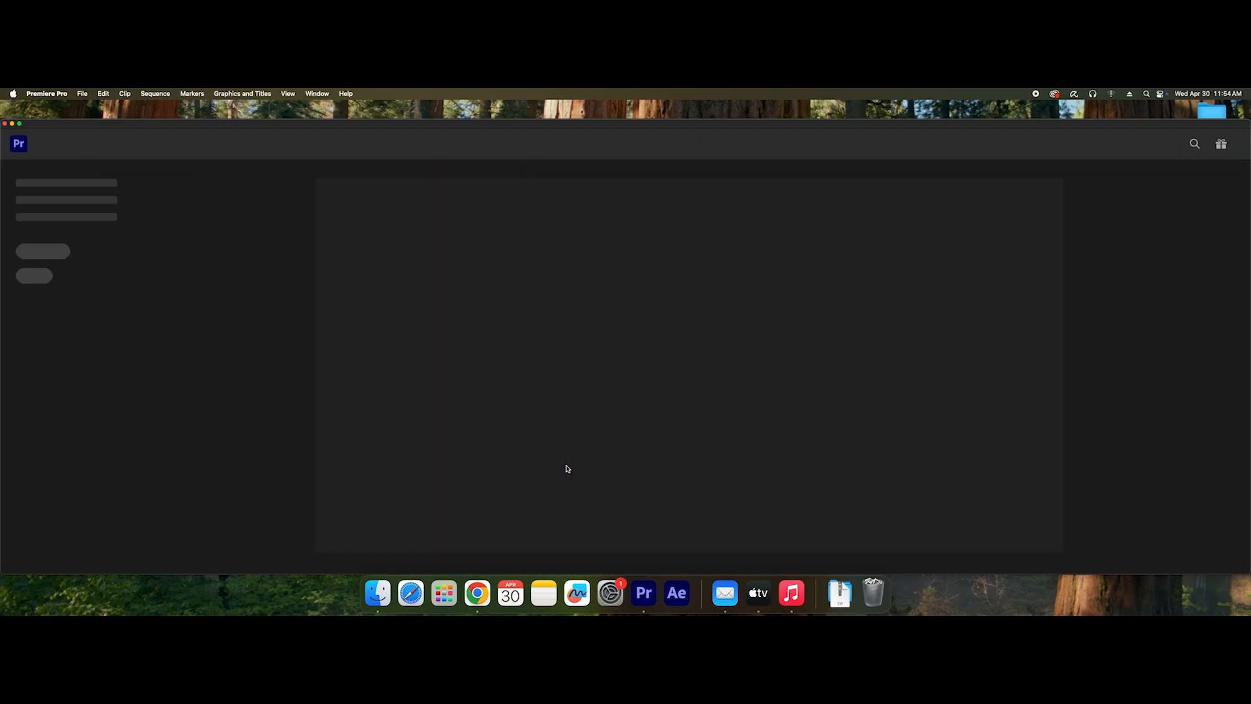
left_click_drag(395, 120, 395, 99)
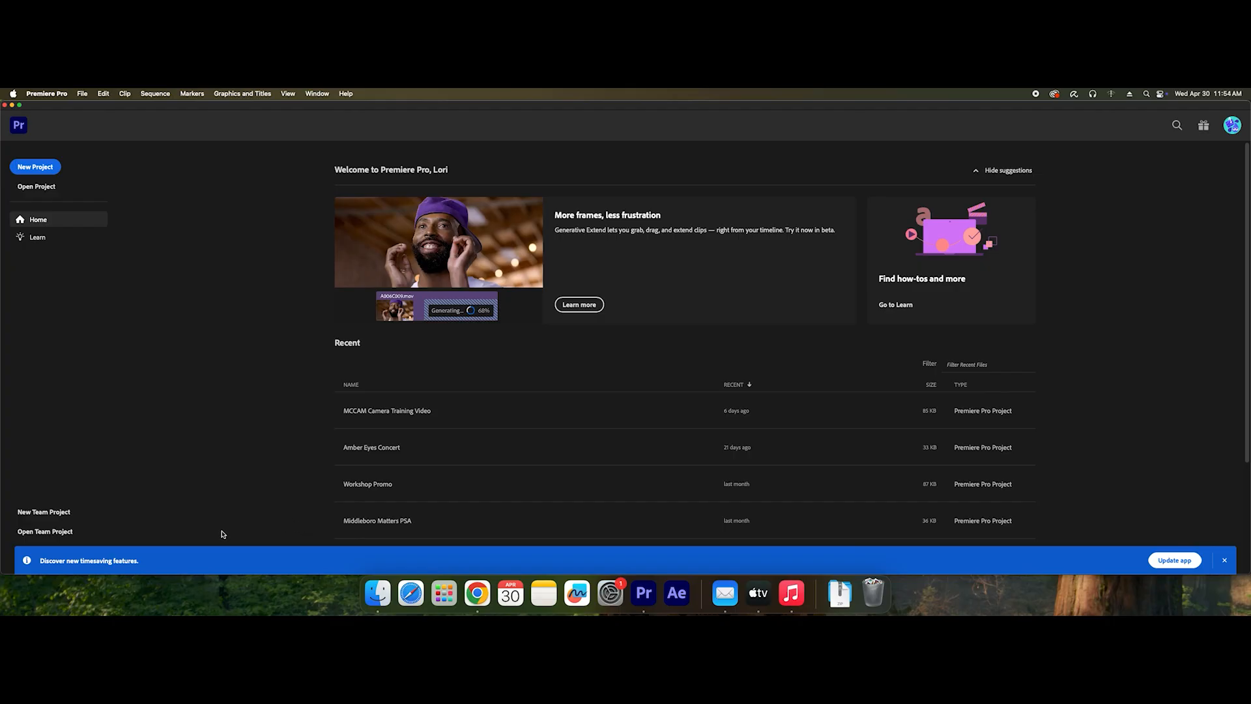
left_click(1225, 562)
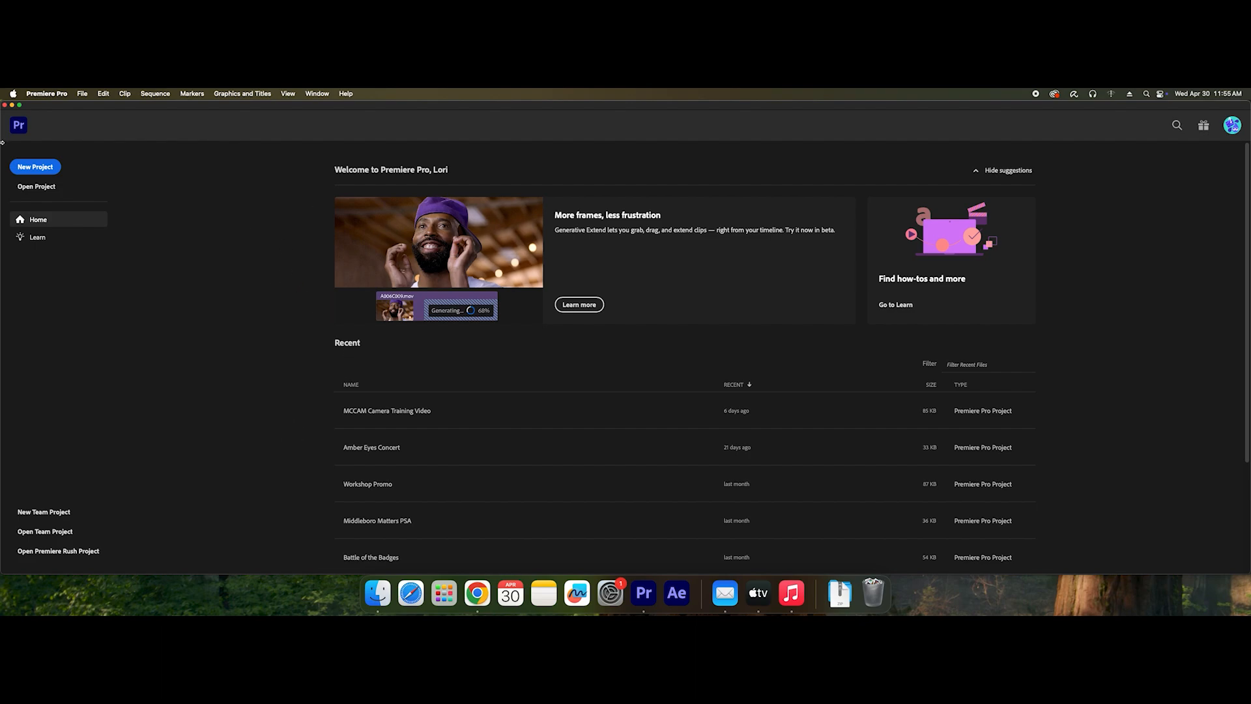
- Create a new project named Poetry Night, stored in the Poetry Night folder on the LaCie drive
left_click(35, 168)
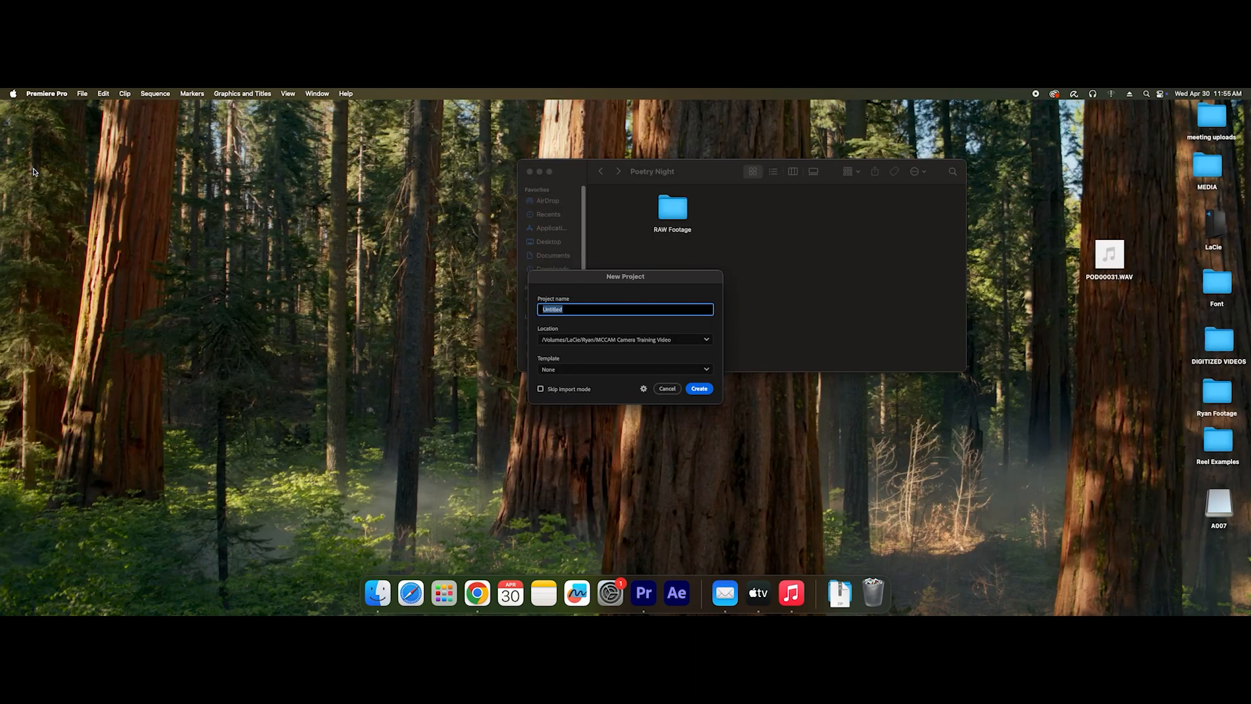
key("BackSpace")
left_click(617, 339)
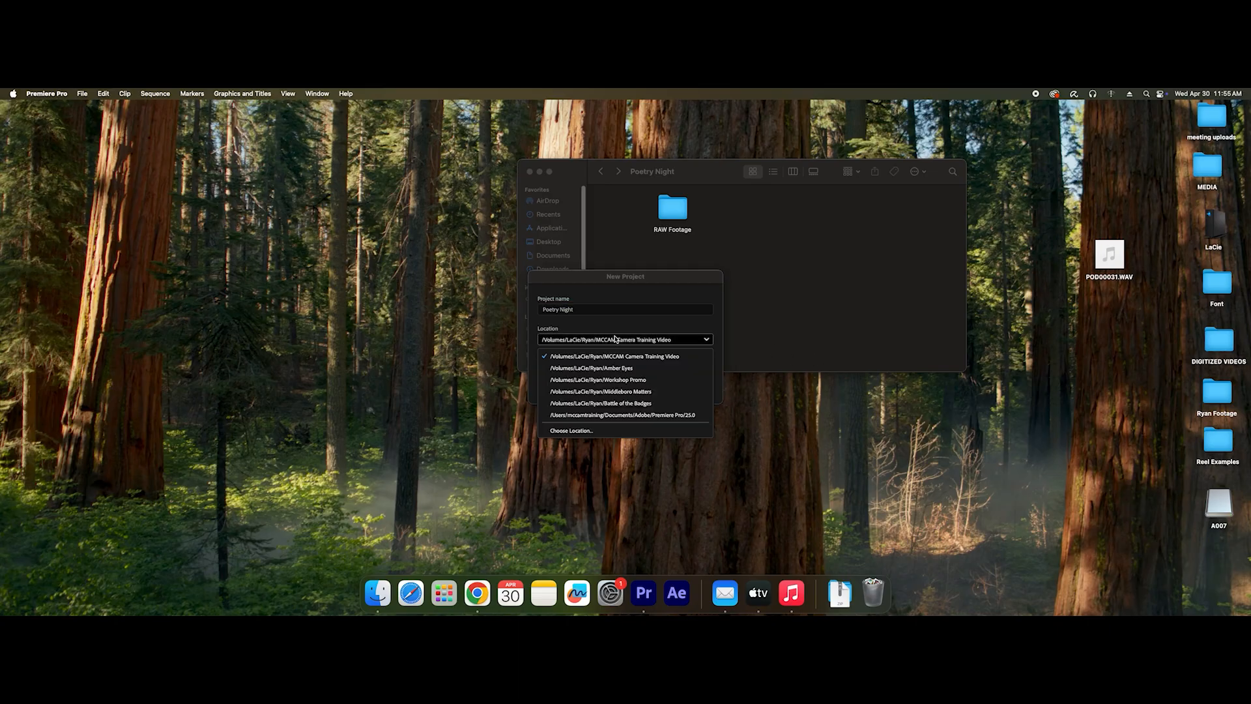
left_click(608, 432)
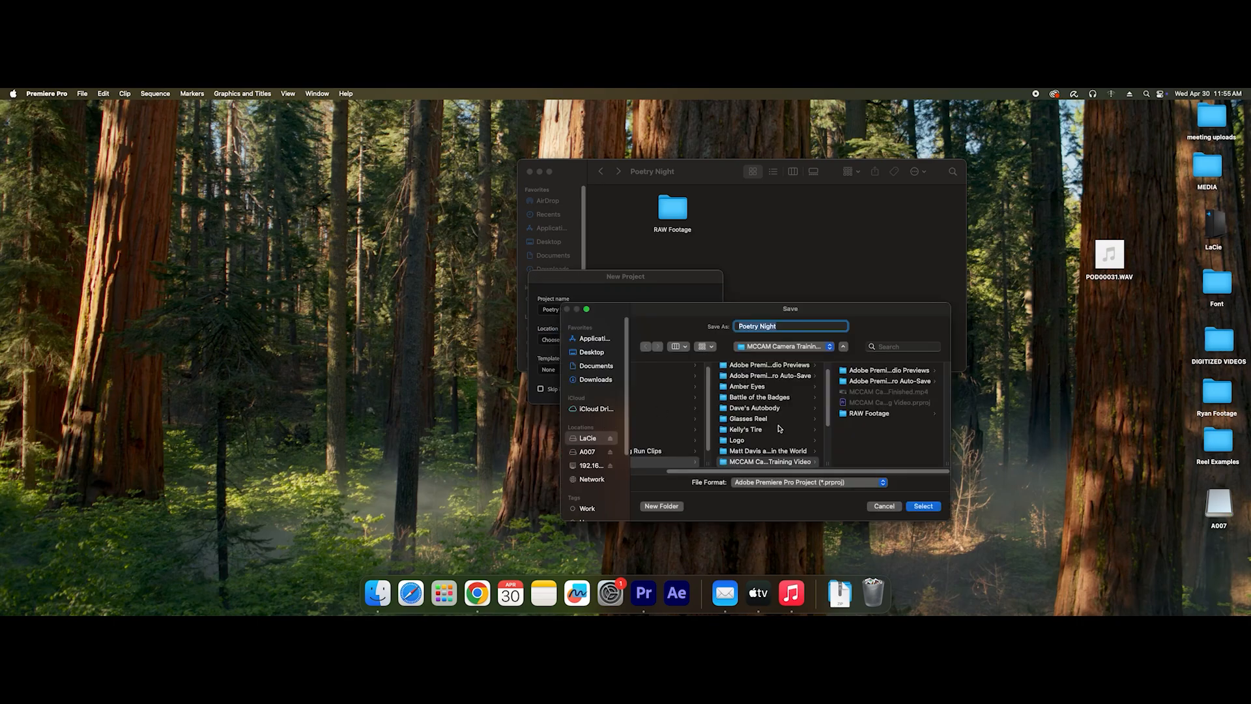
scroll(765, 433, "down", 5)
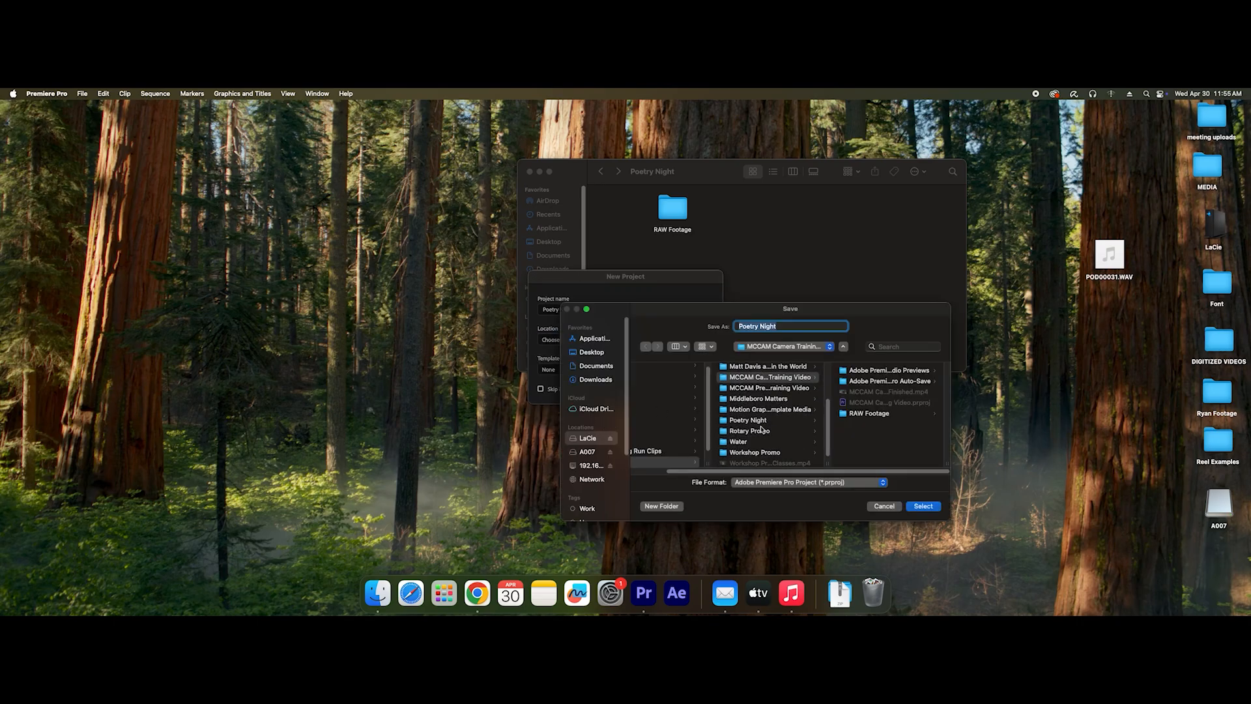
left_click(760, 421)
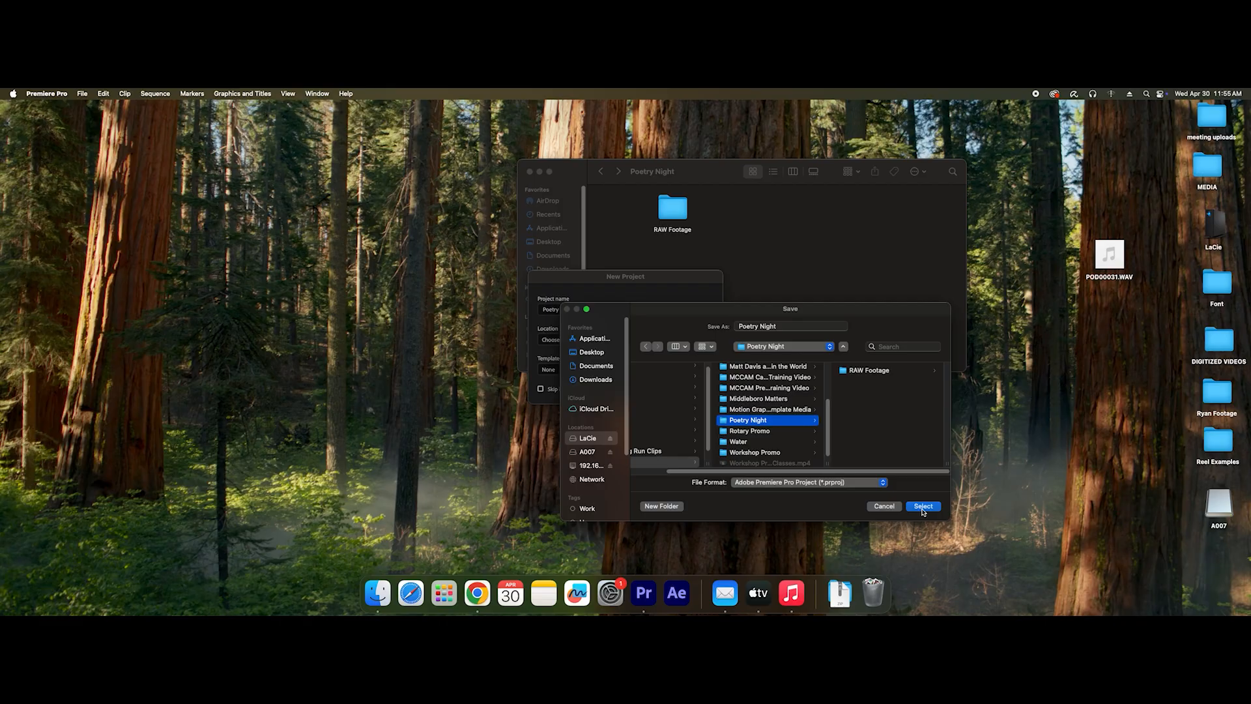
left_click(923, 506)
left_click(695, 391)
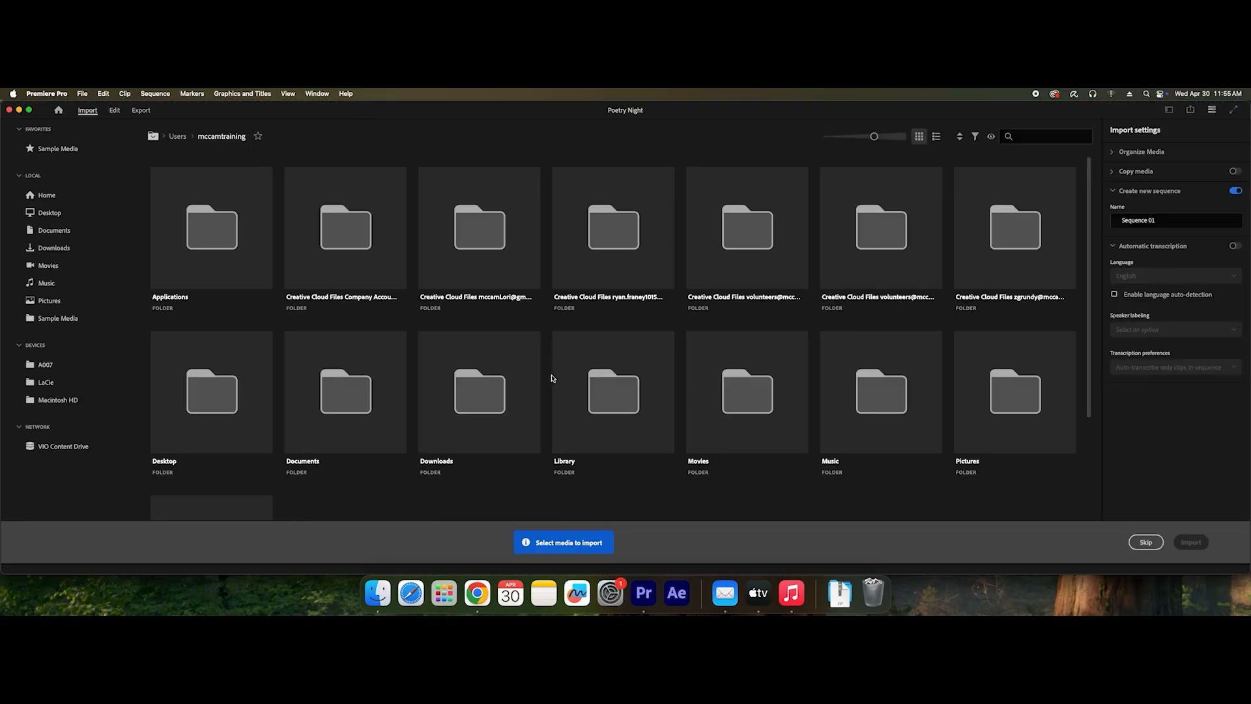
- Skip the initial media import and dock the Project panel beneath the Text panel
left_click(1146, 542)
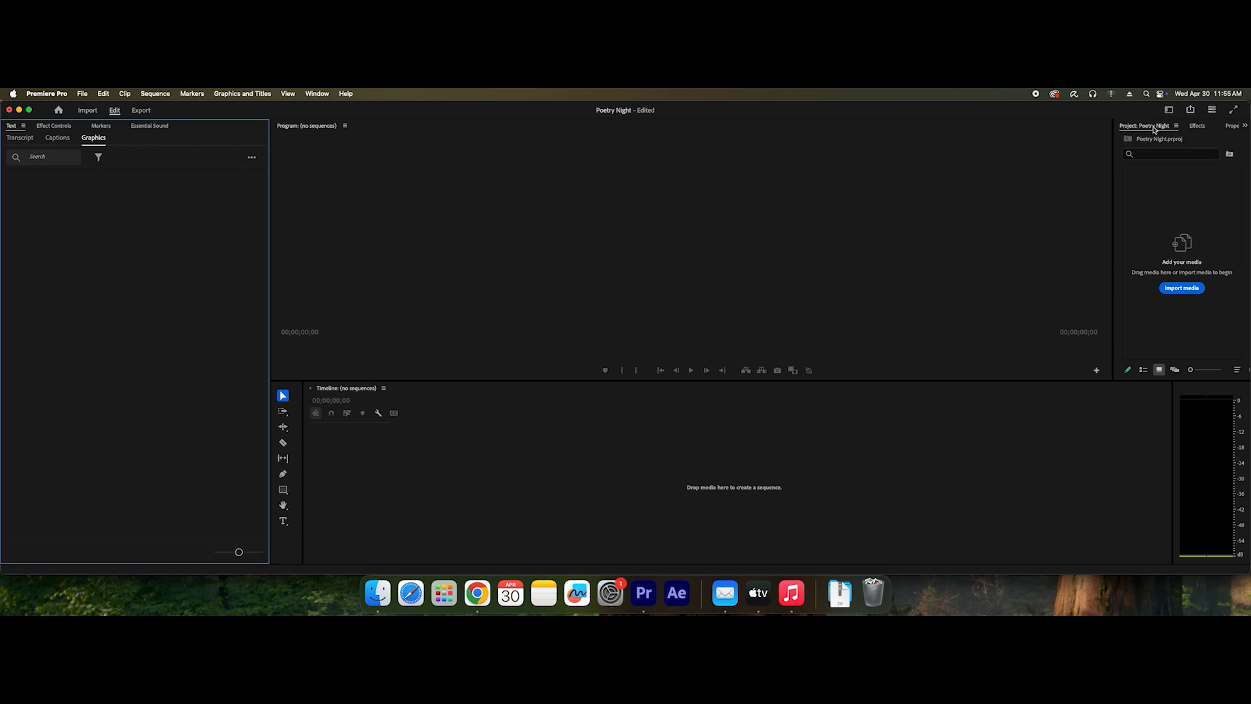
left_click_drag(1154, 128, 120, 547)
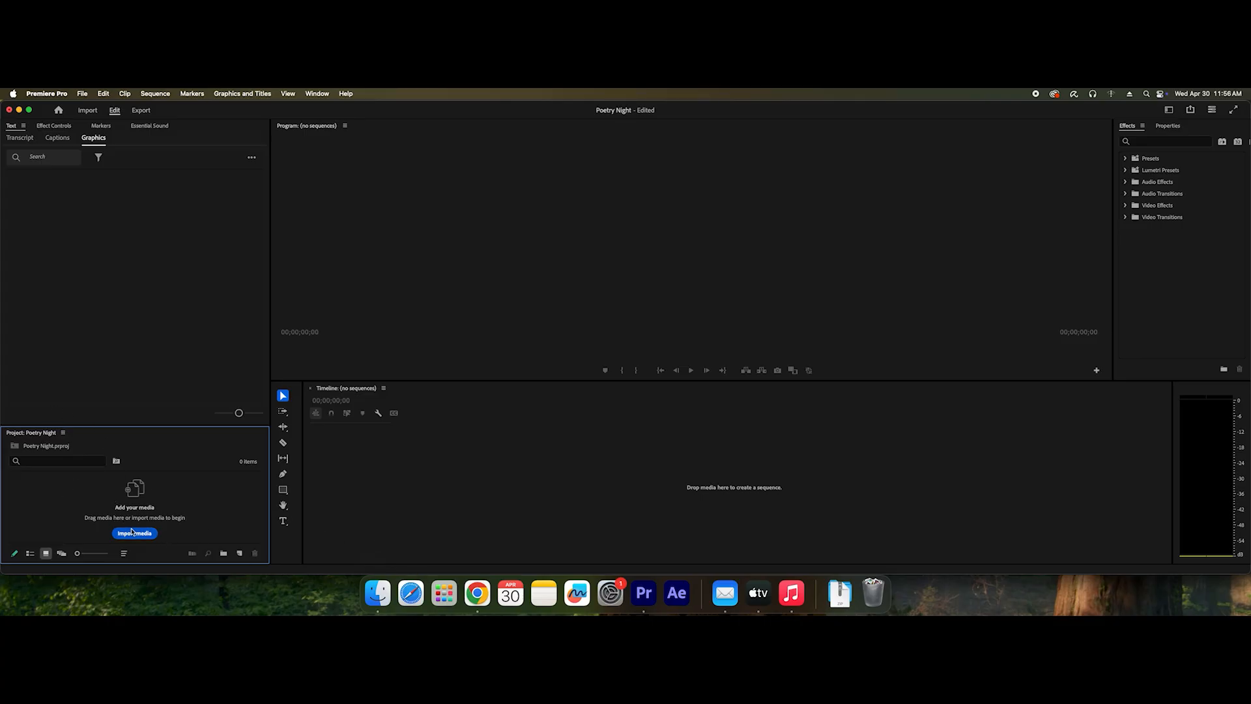
- Import the clip A015C001_250409_DJ0C.MP4 from the RAW Footage folder in Finder into the Poetry Night project
left_click(378, 593)
double_click(685, 218)
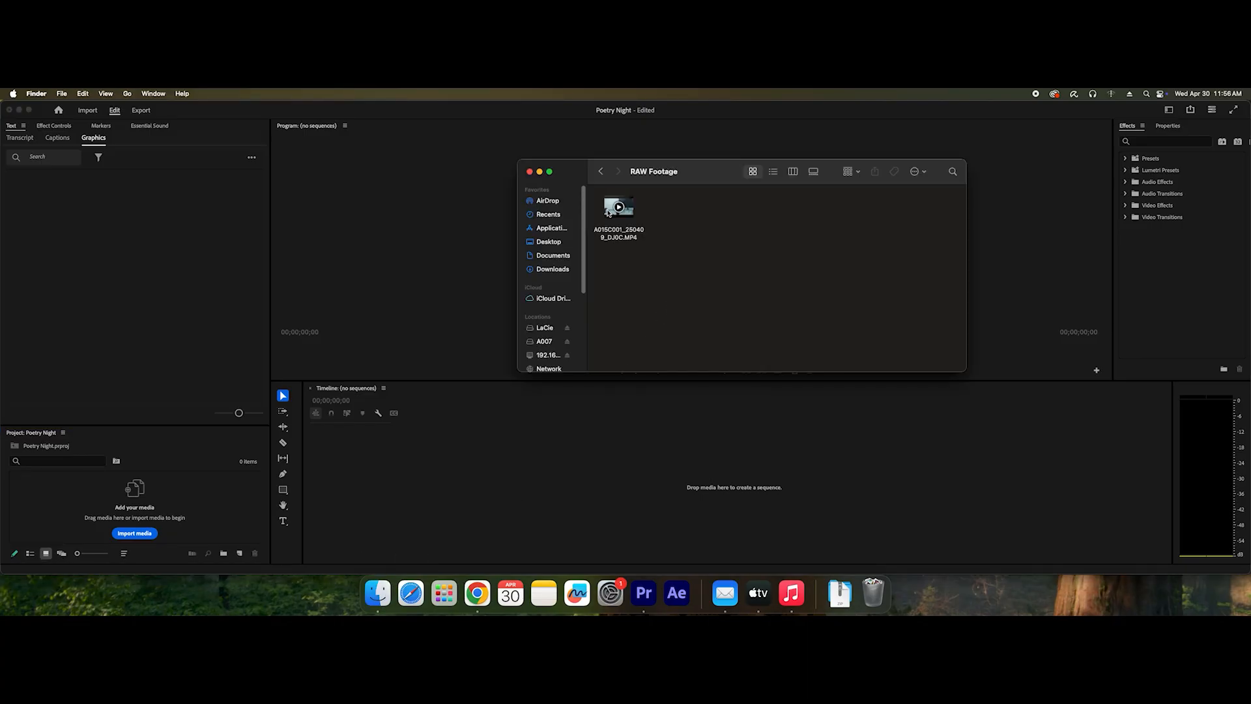
left_click_drag(611, 209, 170, 511)
left_click(411, 508)
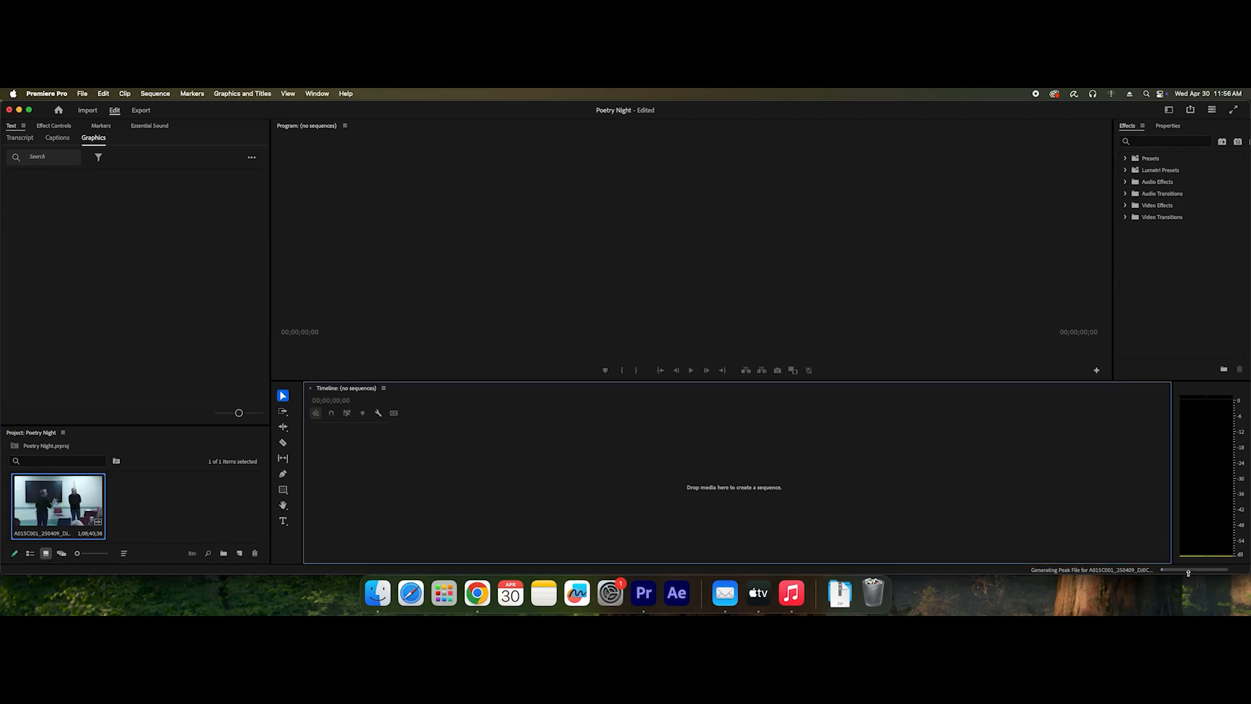
- Create a sequence from the imported clip by placing it in the empty timeline, and dismiss the auto-transcription offer
left_click(59, 495)
left_click_drag(290, 489, 473, 489)
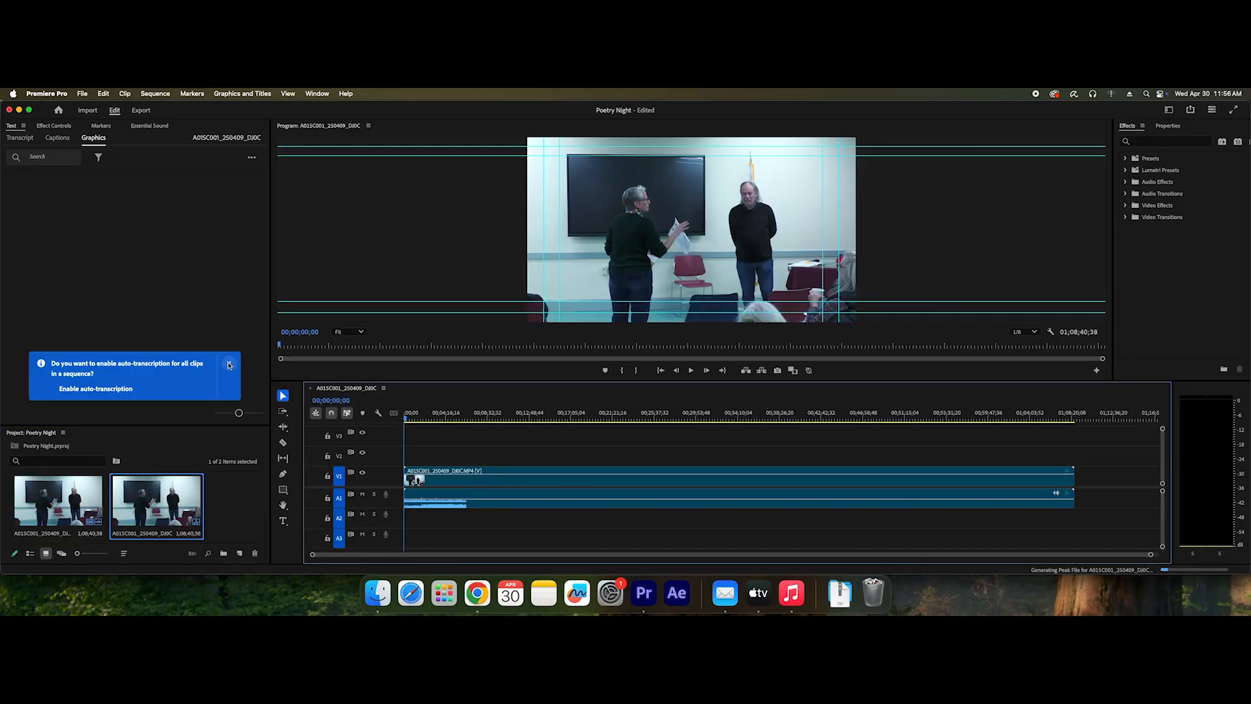
left_click(229, 366)
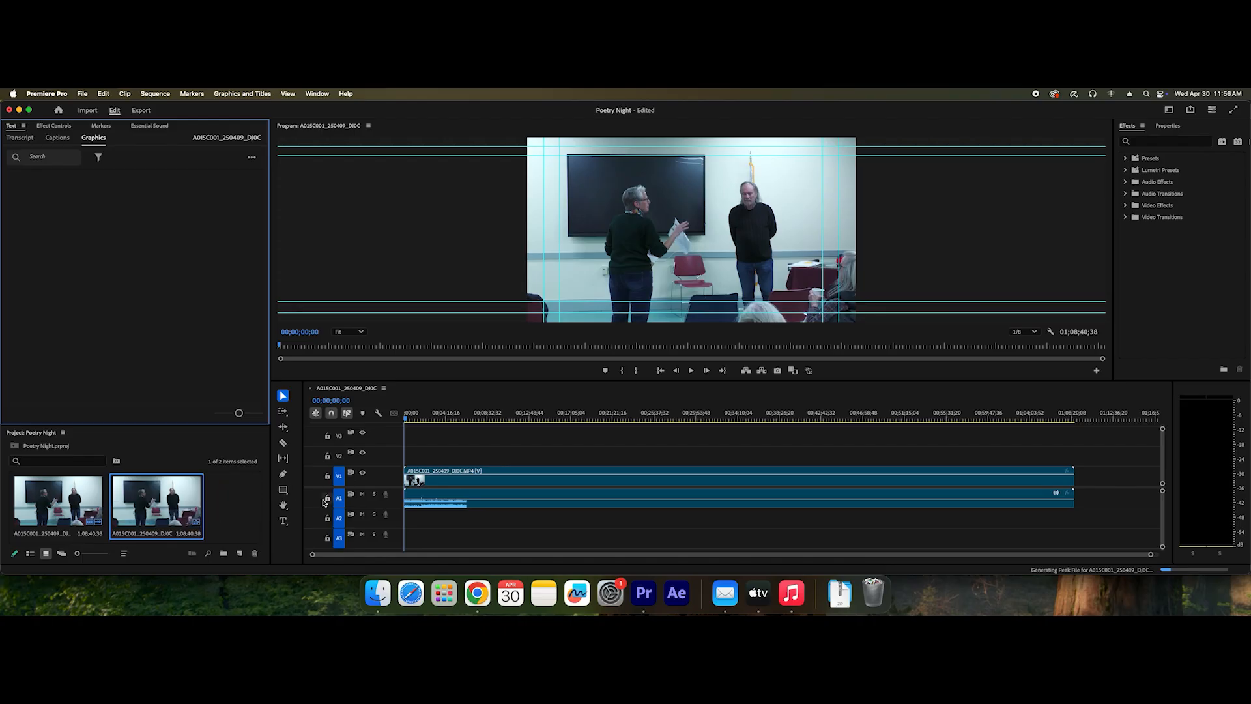
- Look over the main workspace areas: timeline, program monitor, audio meters, effects list and text area
left_click(464, 445)
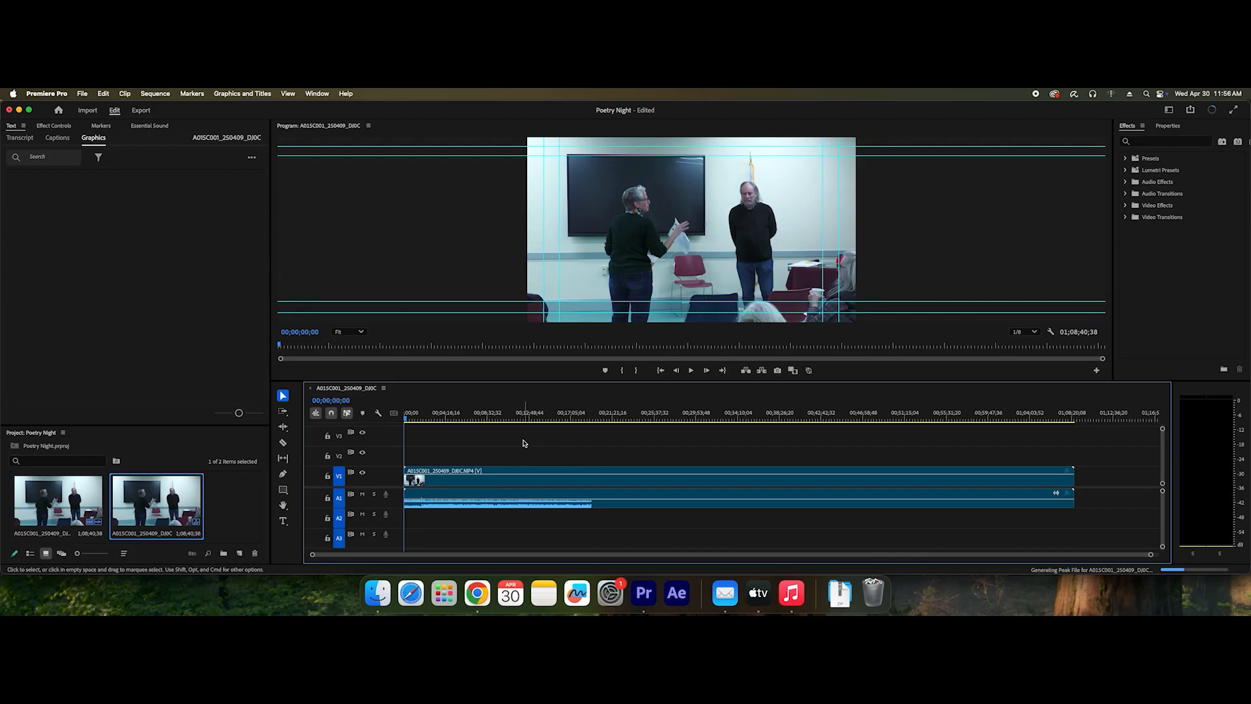
left_click(445, 215)
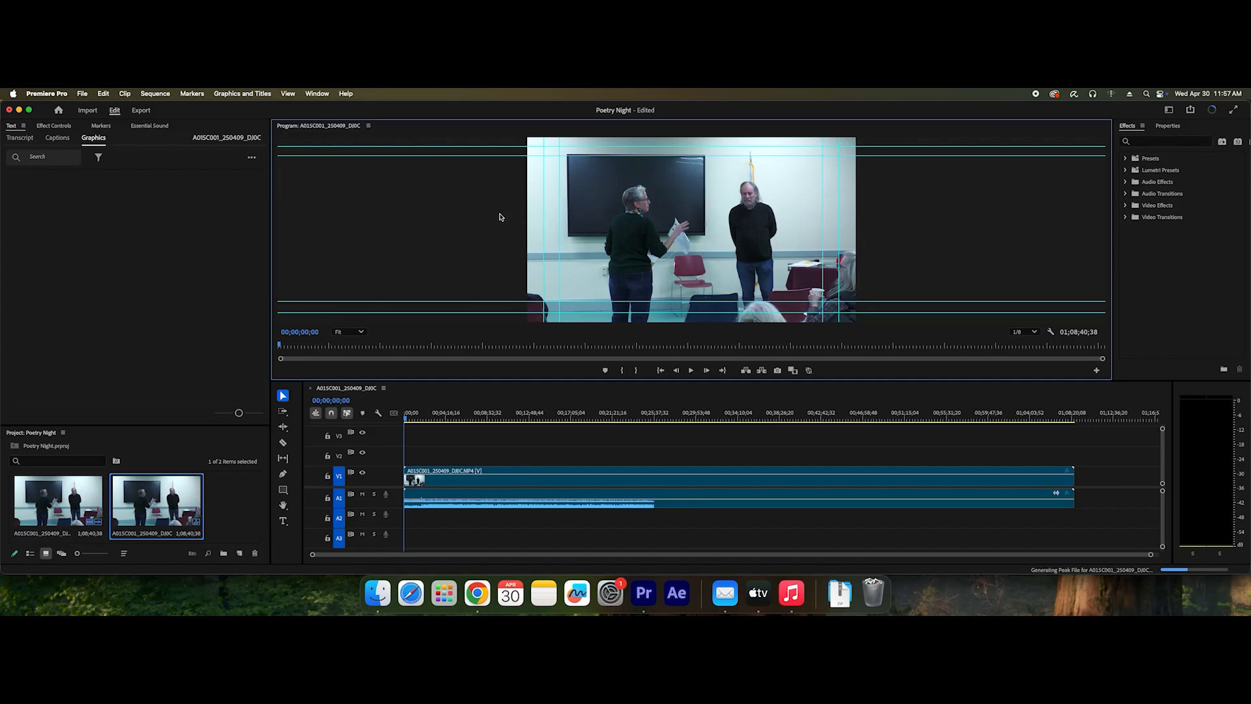
left_click(1203, 447)
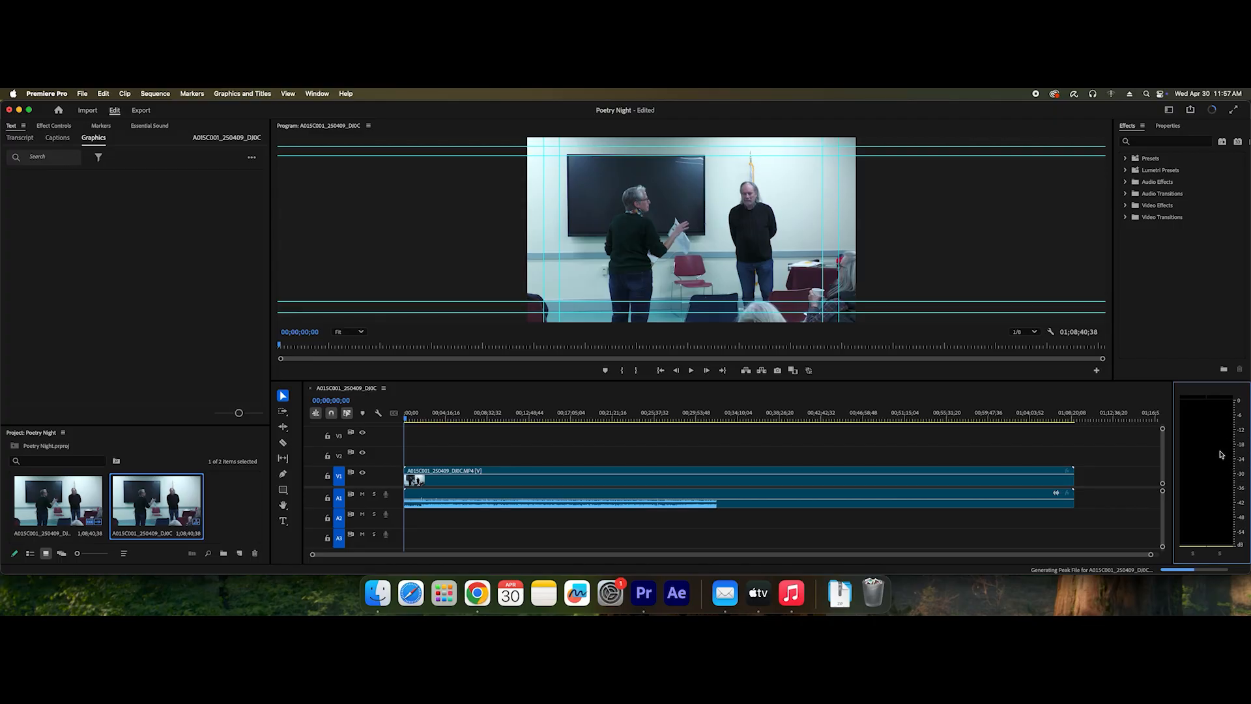
left_click(1188, 294)
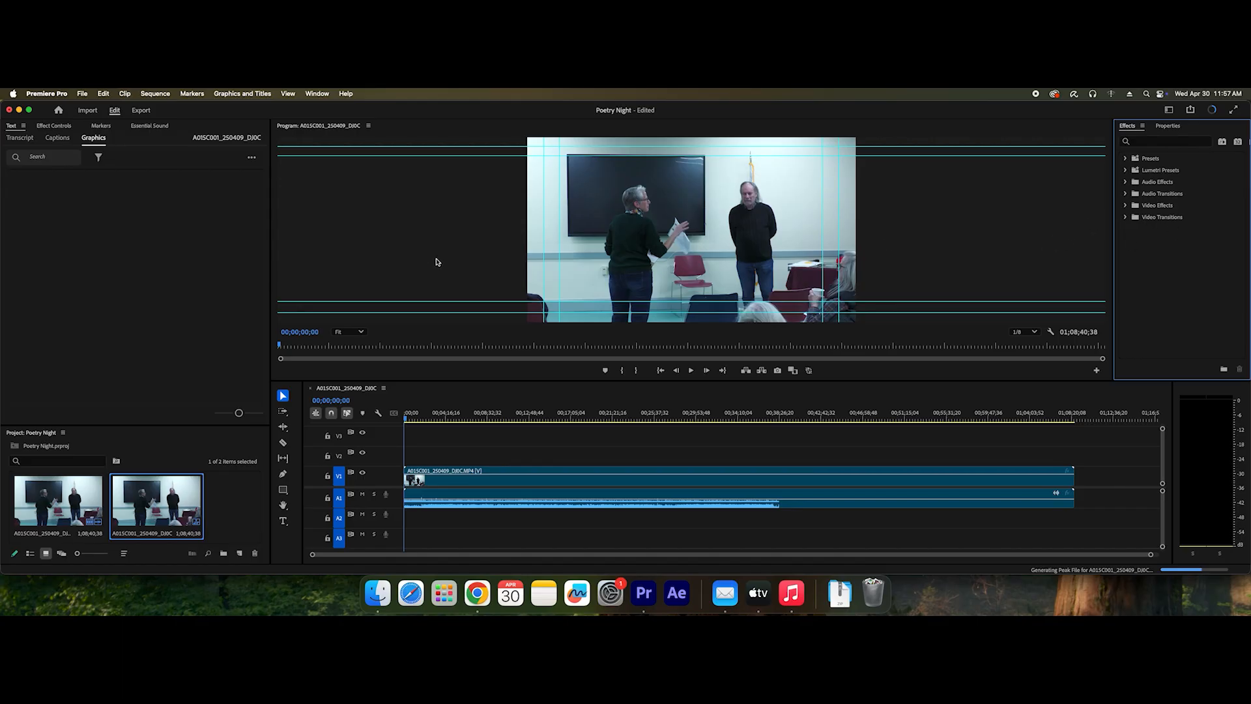
left_click(157, 281)
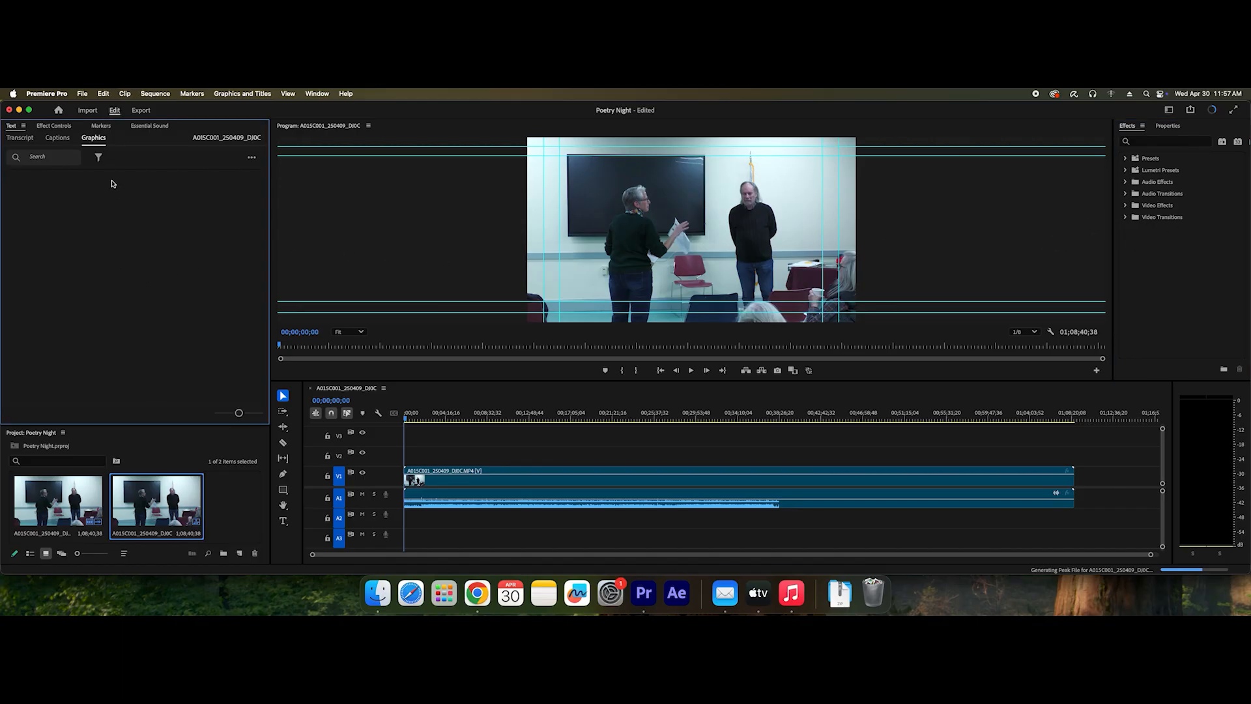
- View the Text, Markers and Effect Controls panels in turn, ending with Effect Controls displayed
left_click(41, 125)
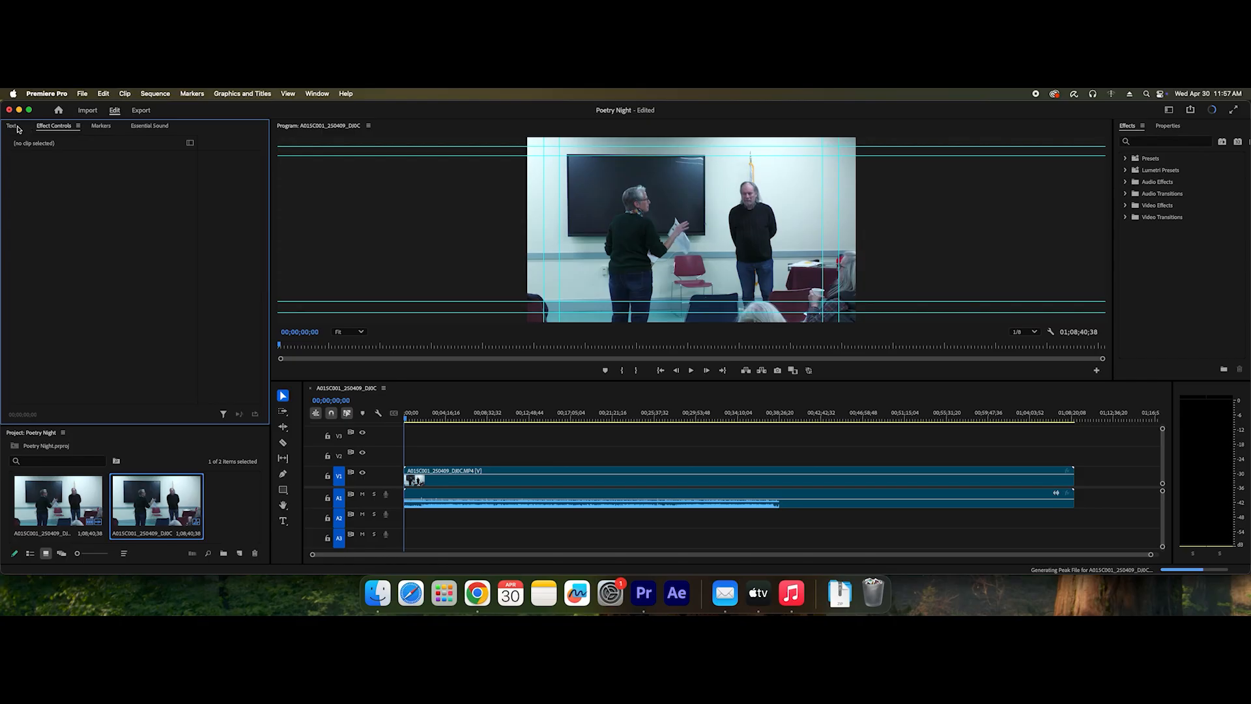
left_click(13, 126)
left_click(98, 126)
left_click(16, 127)
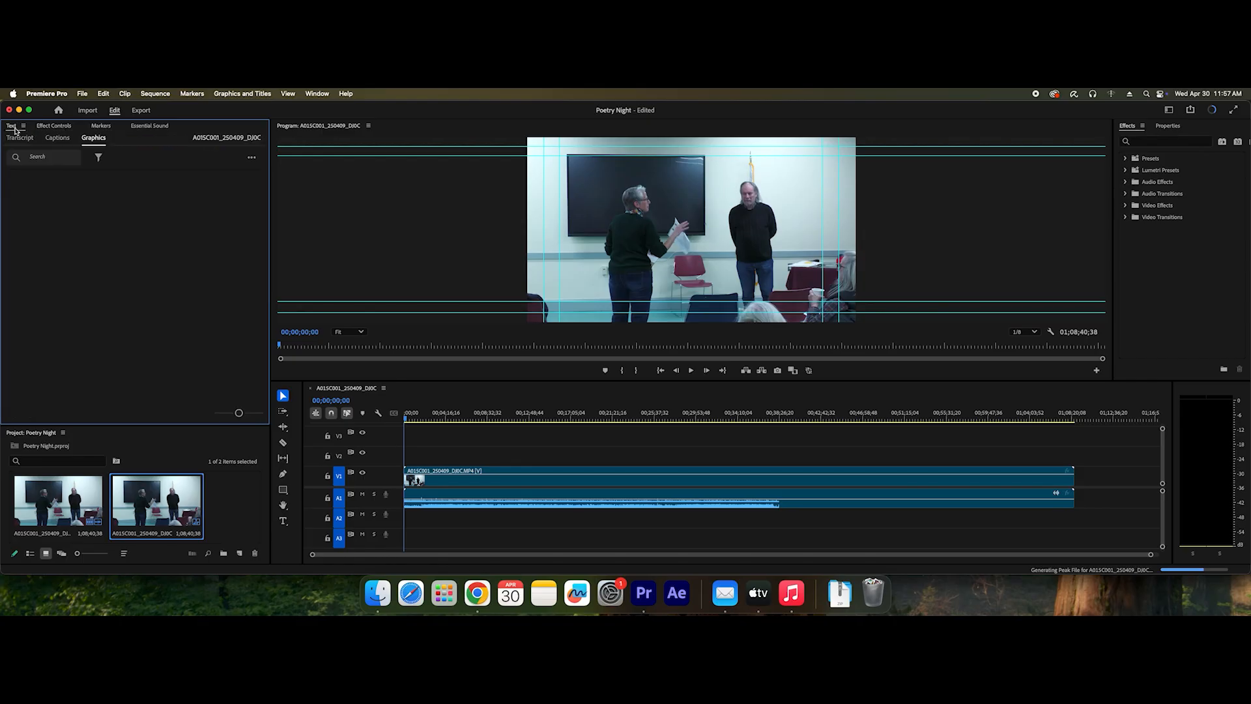
left_click(62, 126)
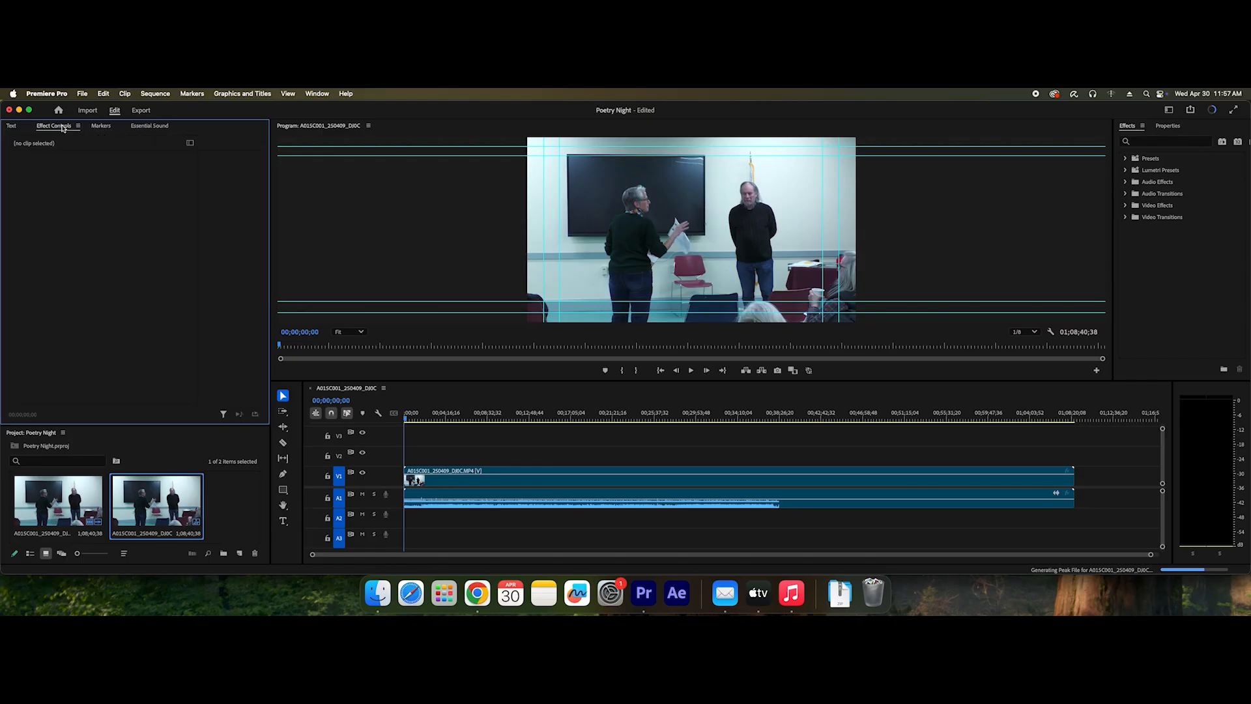
- Compare the Text and Effect Controls panels by switching between them, ending with Text displayed
left_click(11, 127)
left_click(53, 127)
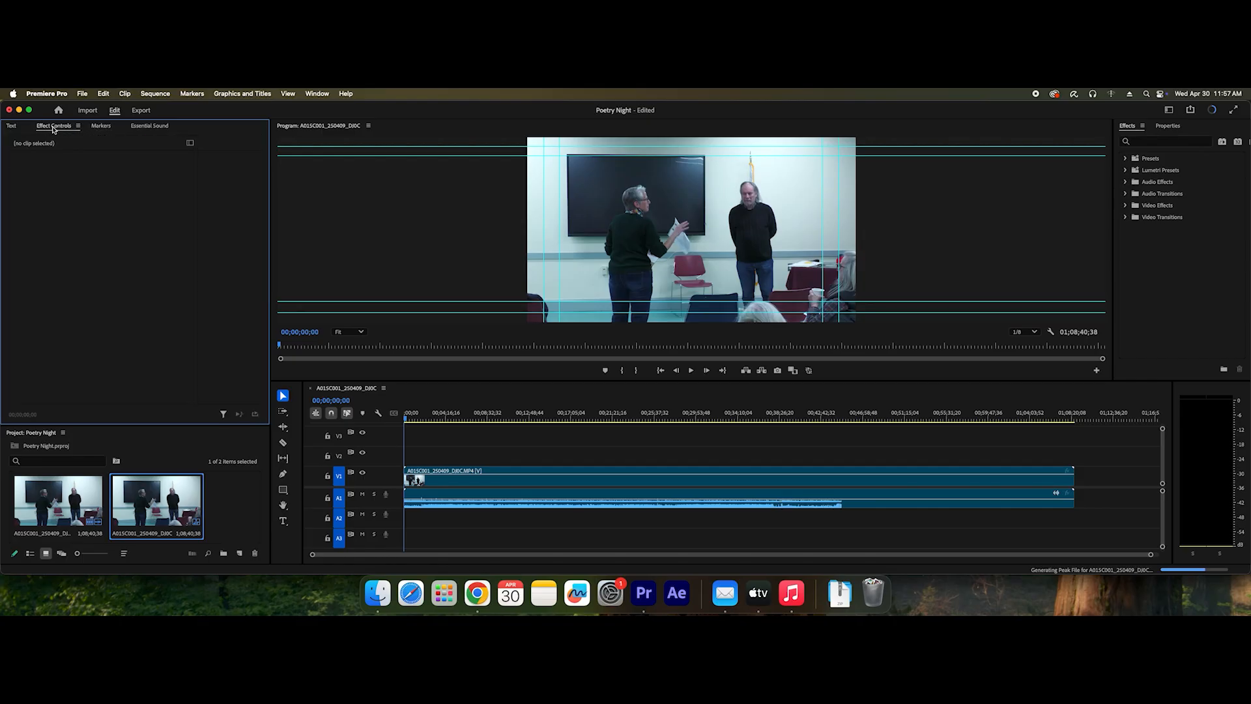
left_click(11, 127)
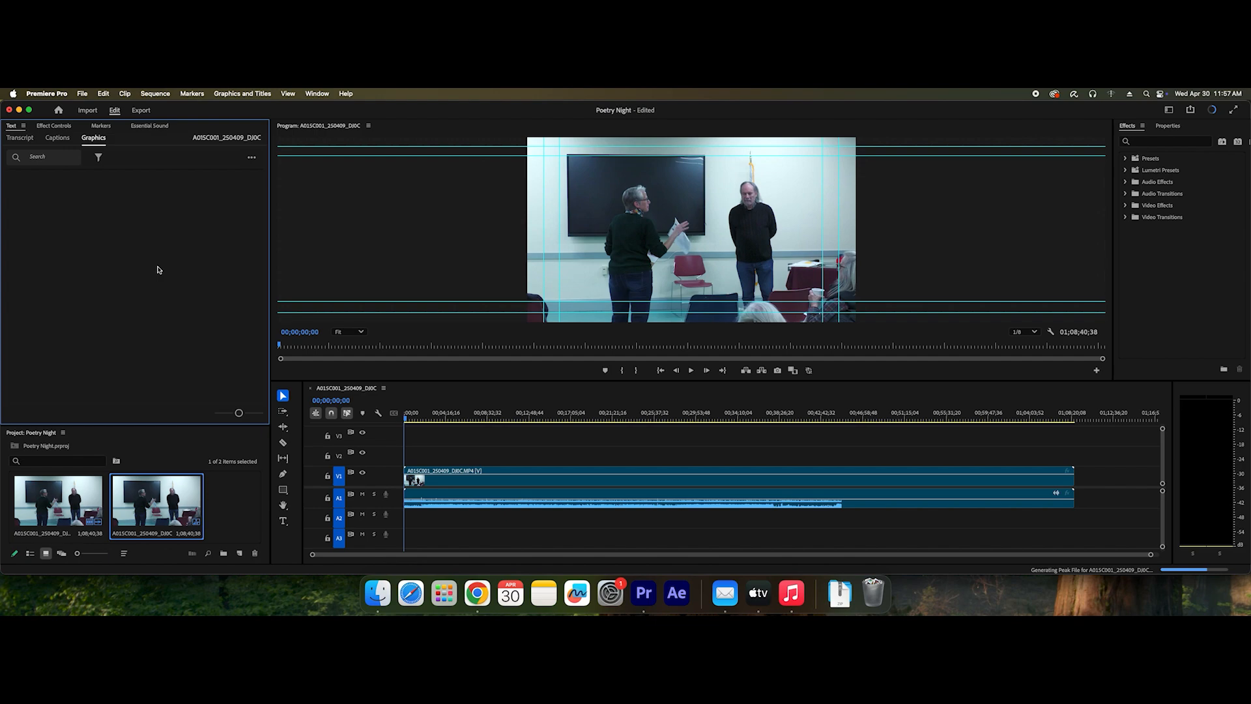
left_click(55, 128)
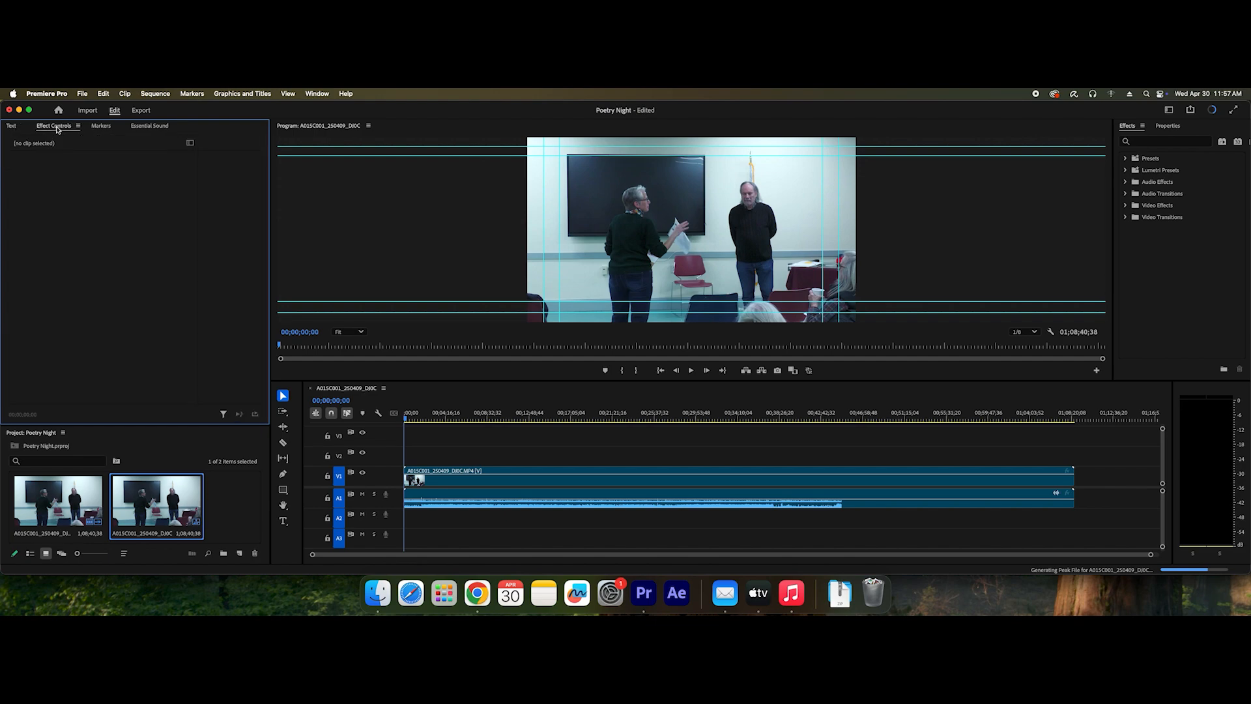
left_click(7, 125)
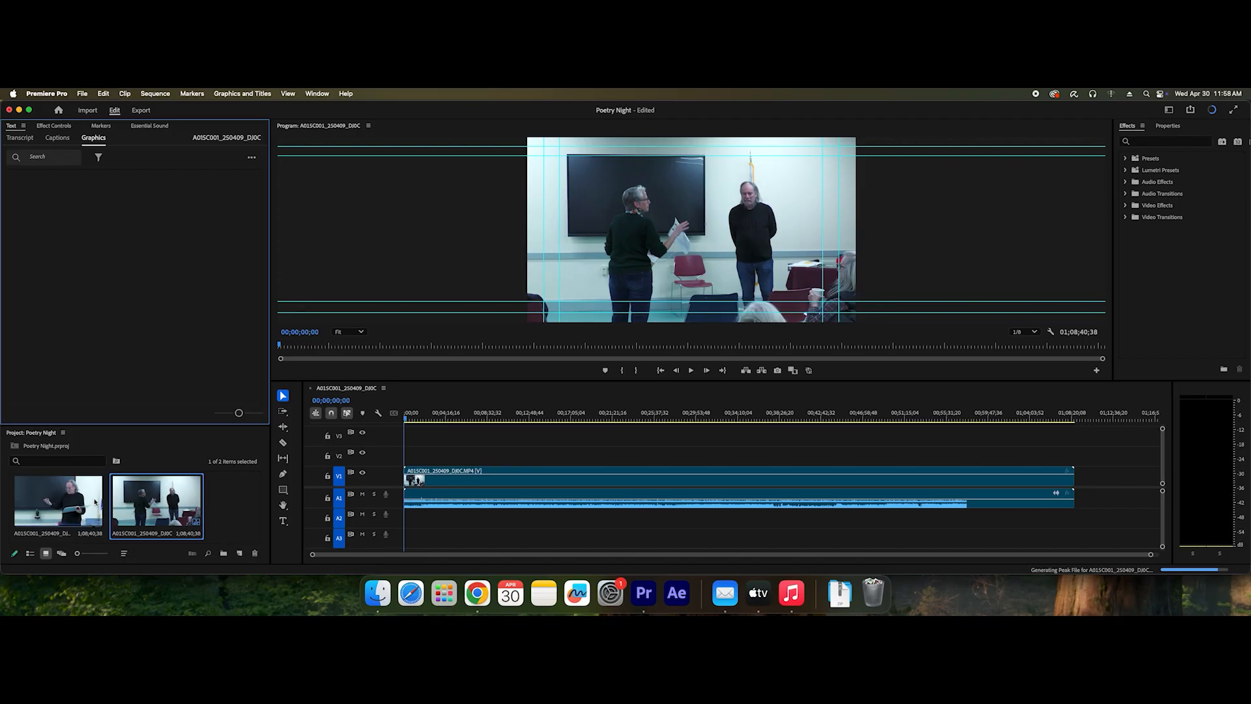
- Stack a second copy of the clip on tracks V2 and A2, preview the overlap, and delete that copy
left_click_drag(70, 501, 435, 458)
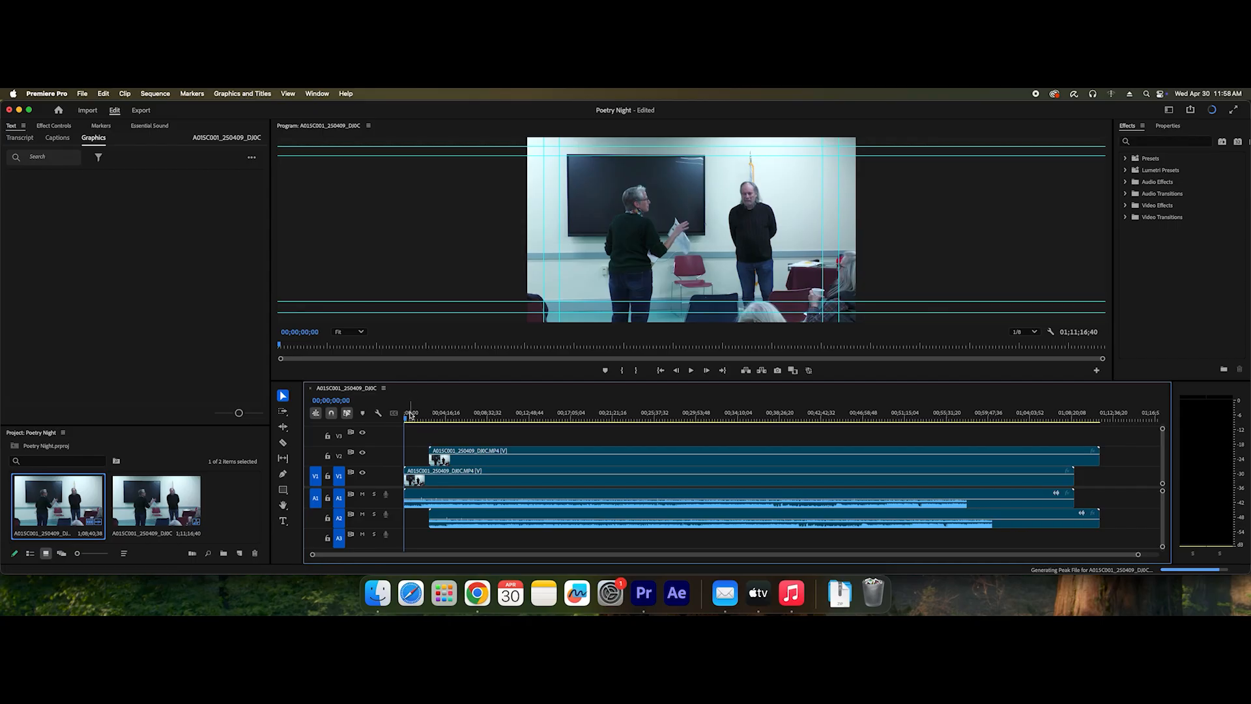
left_click_drag(406, 418, 432, 433)
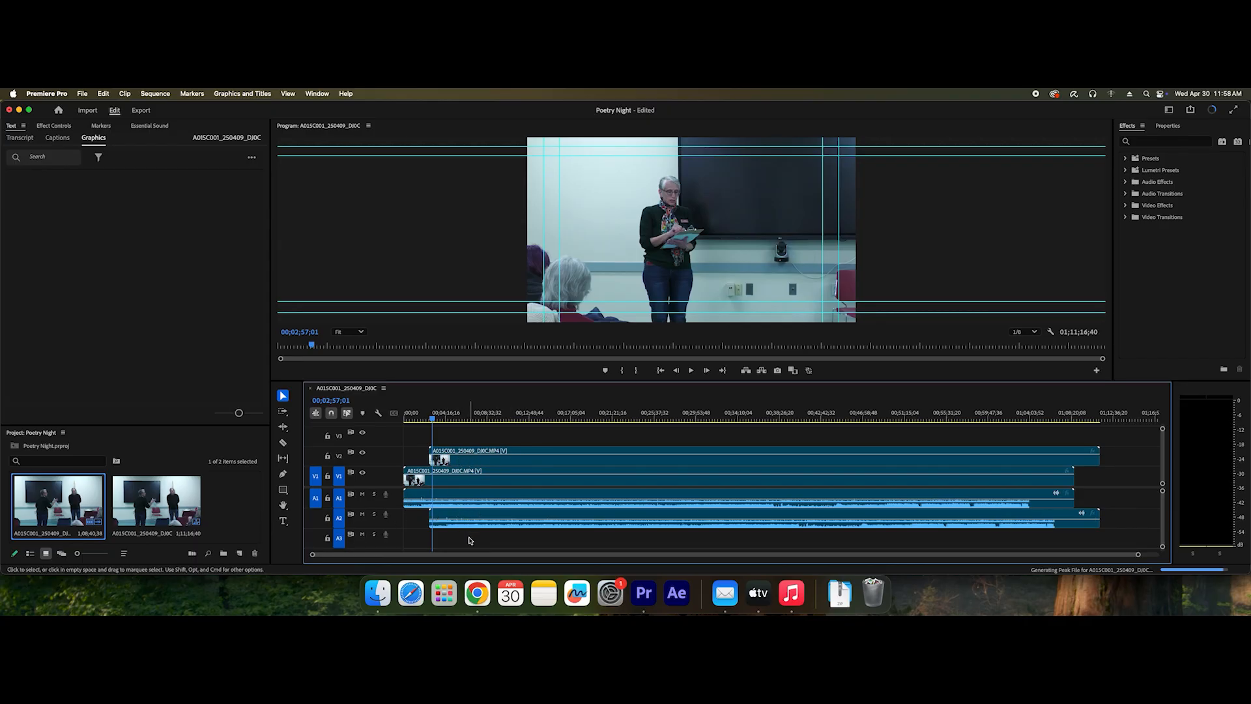
left_click(485, 461)
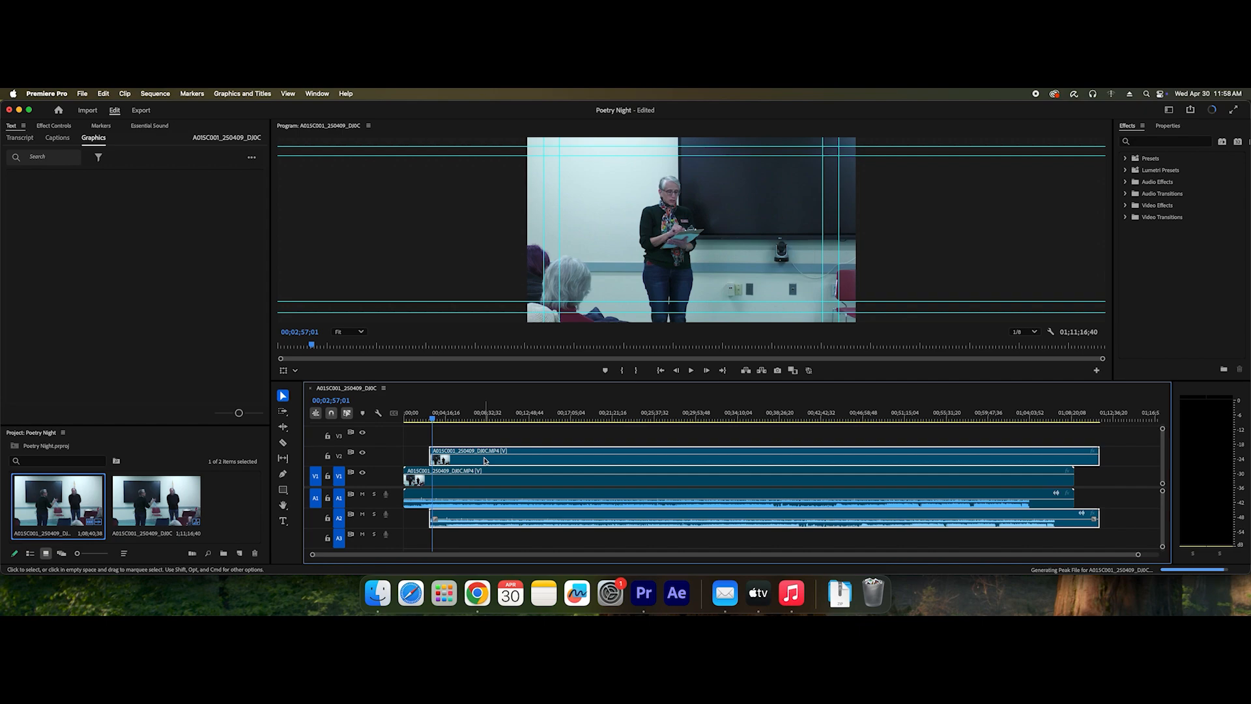
key("Delete")
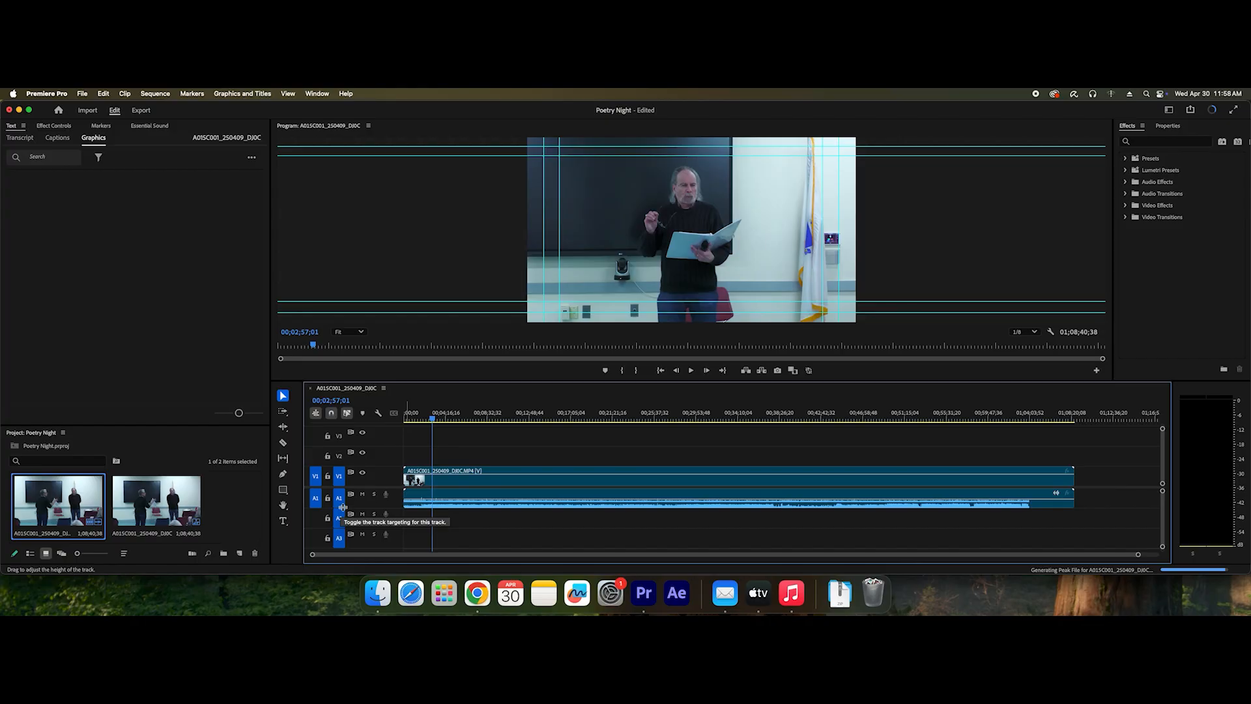
- Make the Audio 1 track taller, and zoom the timeline in around the playhead and back out
left_click_drag(384, 508, 386, 521)
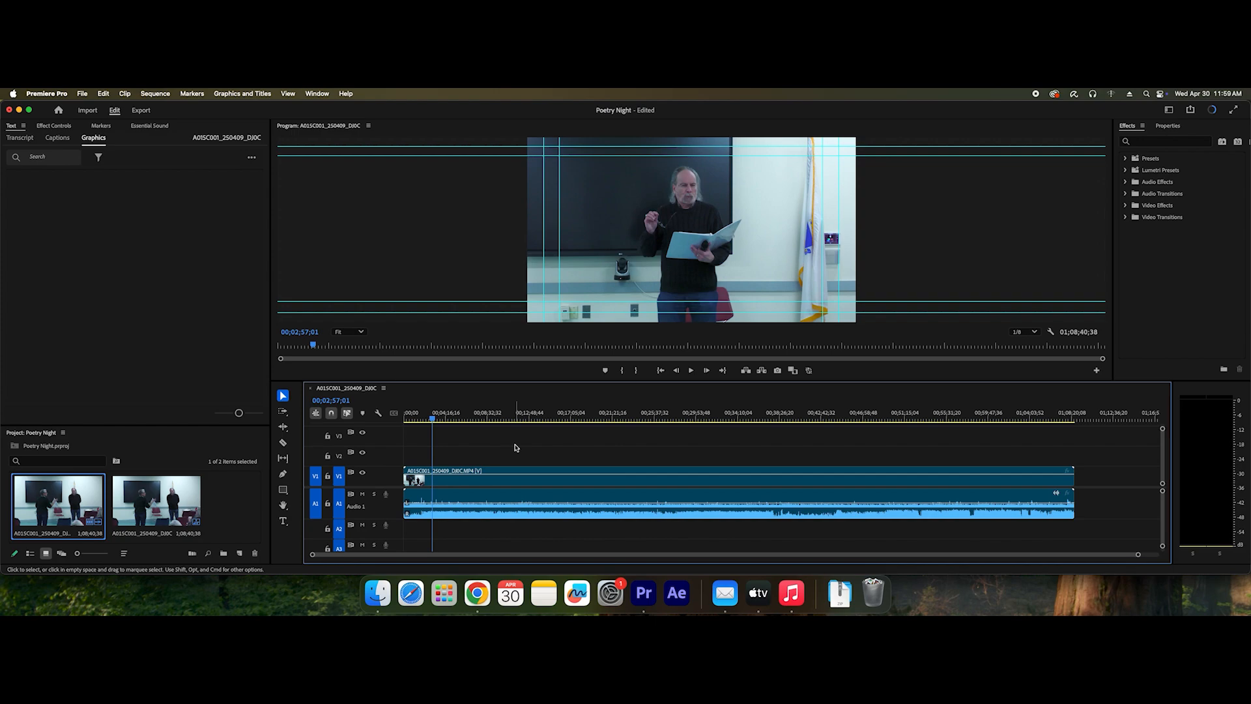
key("=")
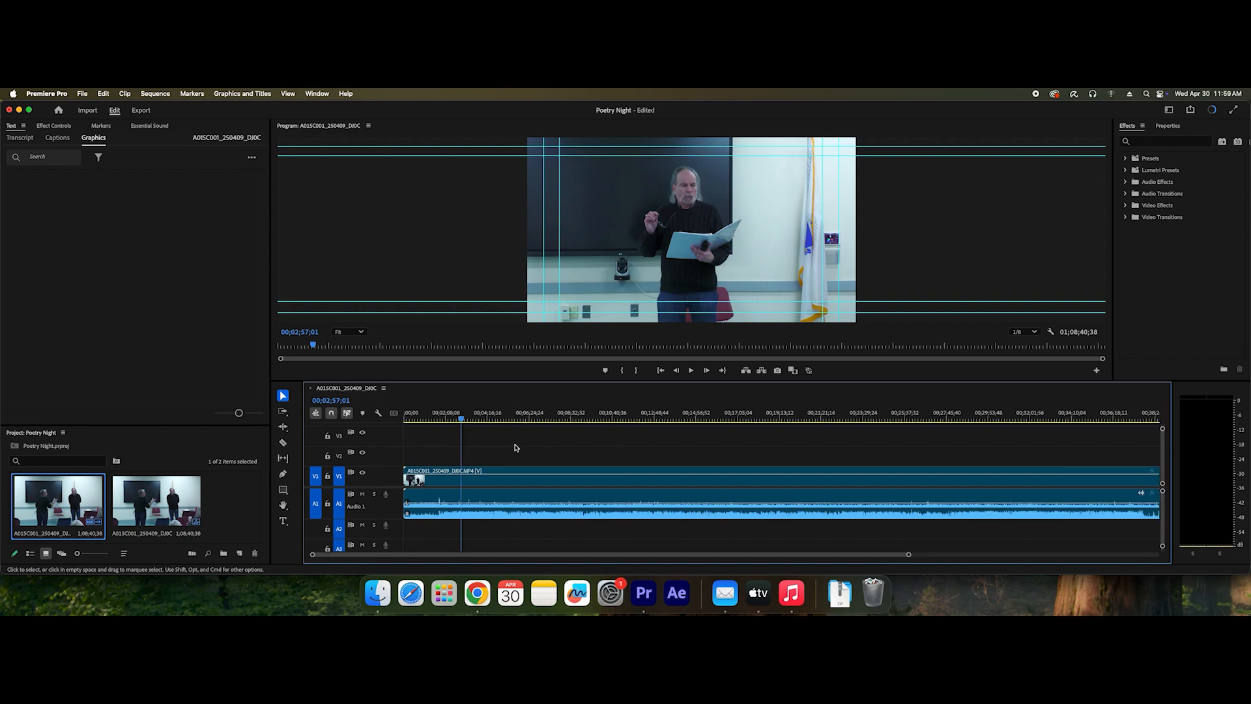
key("=")
key("=")
key("=")
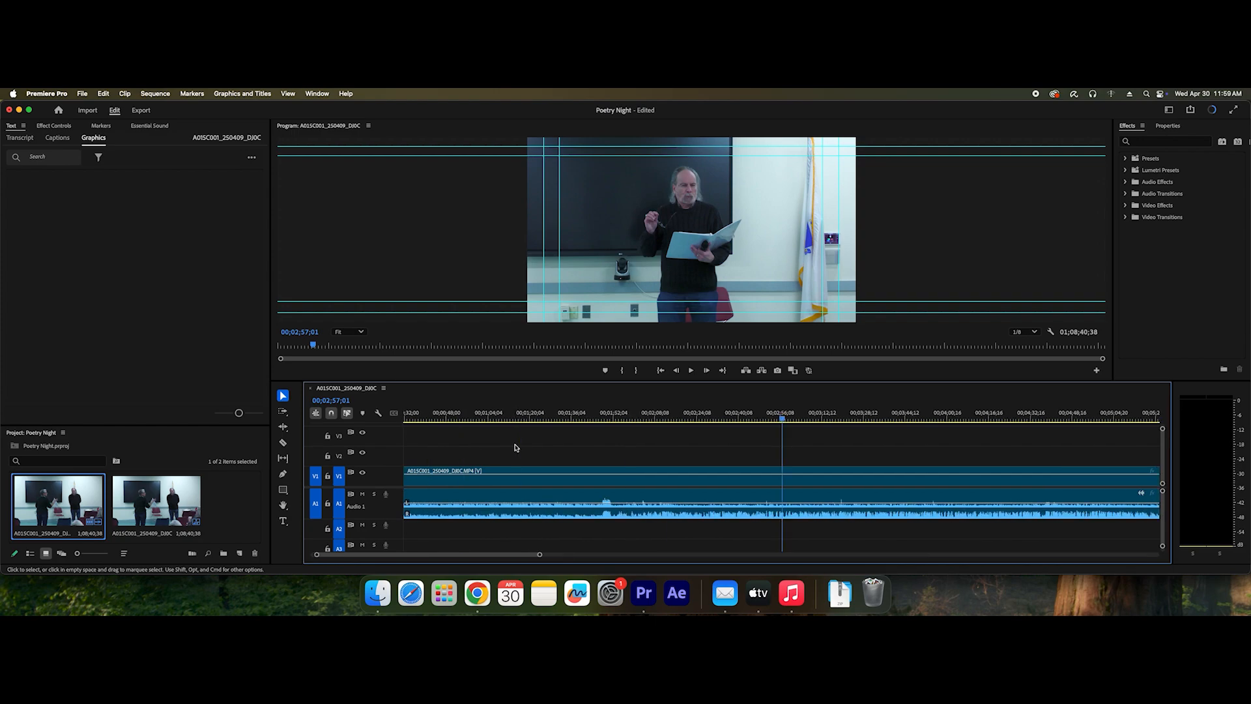
key("minus")
key("minus")
key("minus")
key("minus")
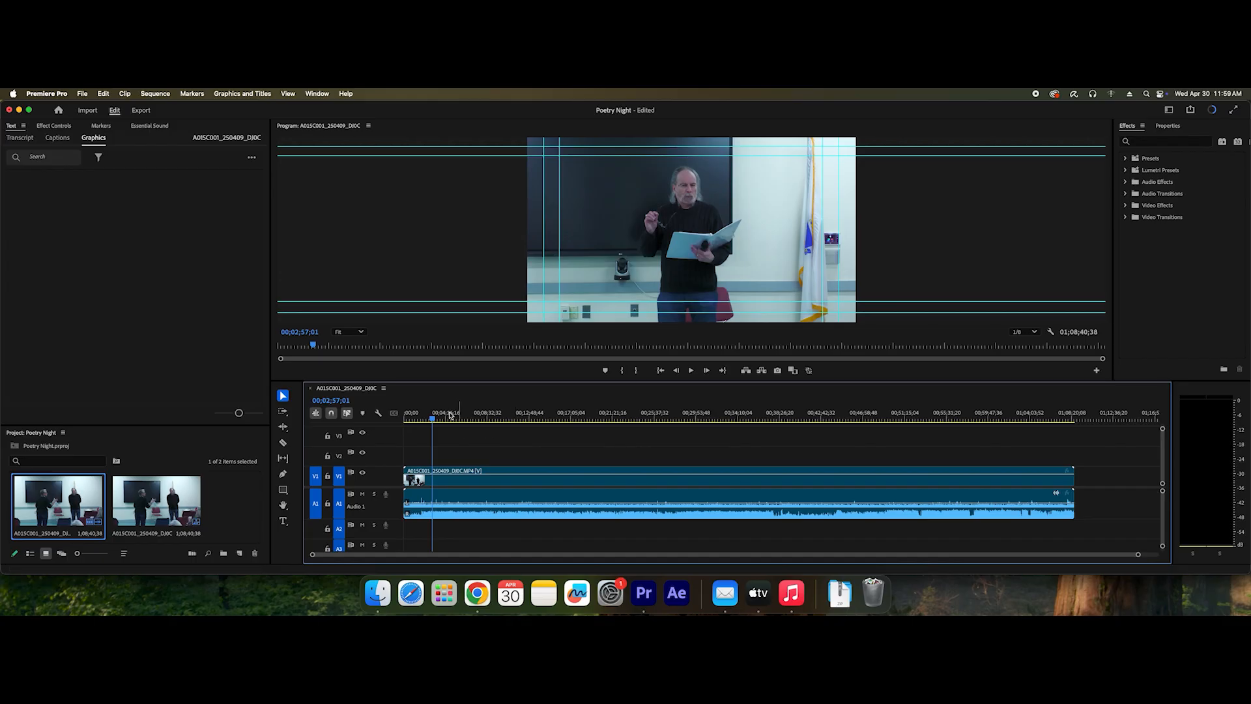
- Scrub to near the end of the clip, inspect it close up, and fit the whole sequence in the timeline
left_click_drag(433, 418, 1030, 472)
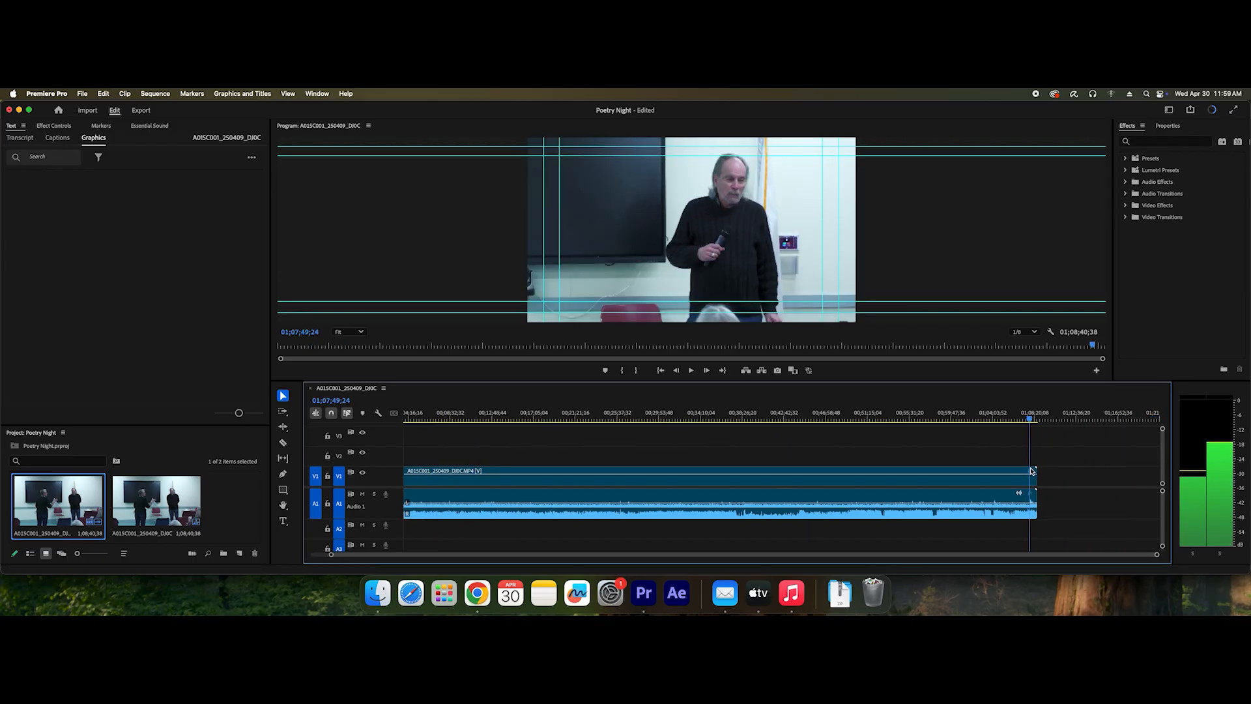
key("=")
key("=")
key("=")
key("=")
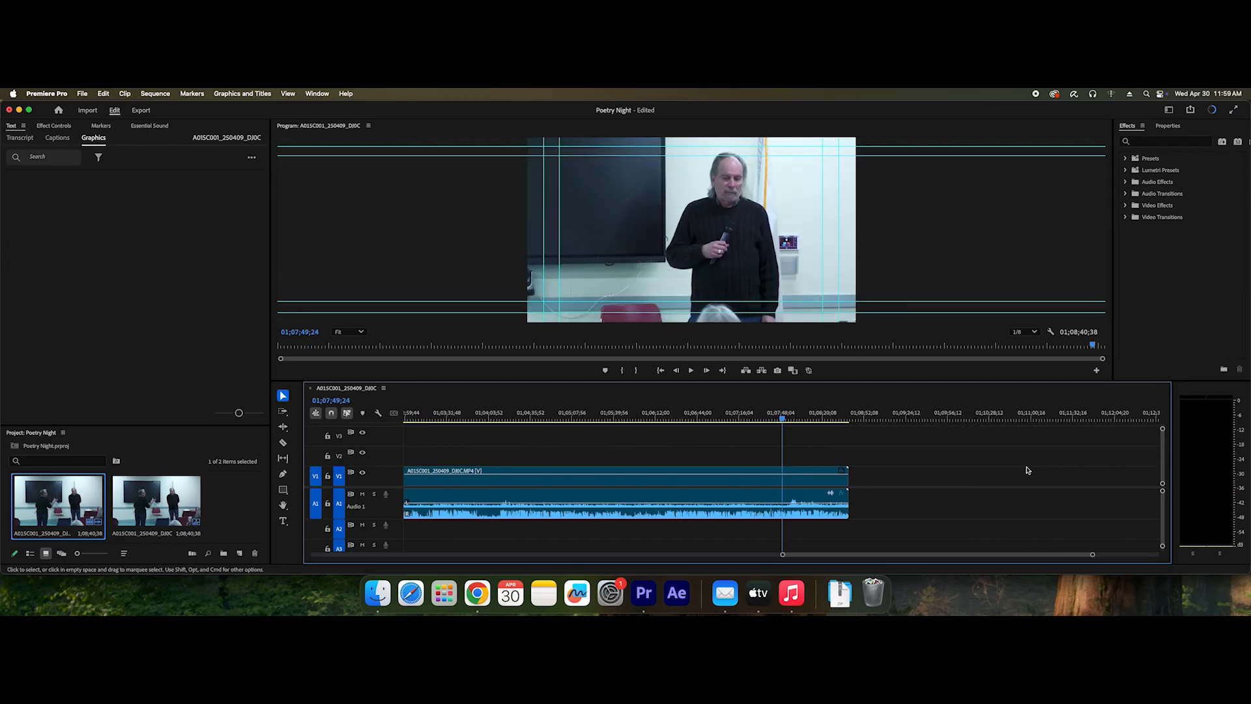
key("backslash")
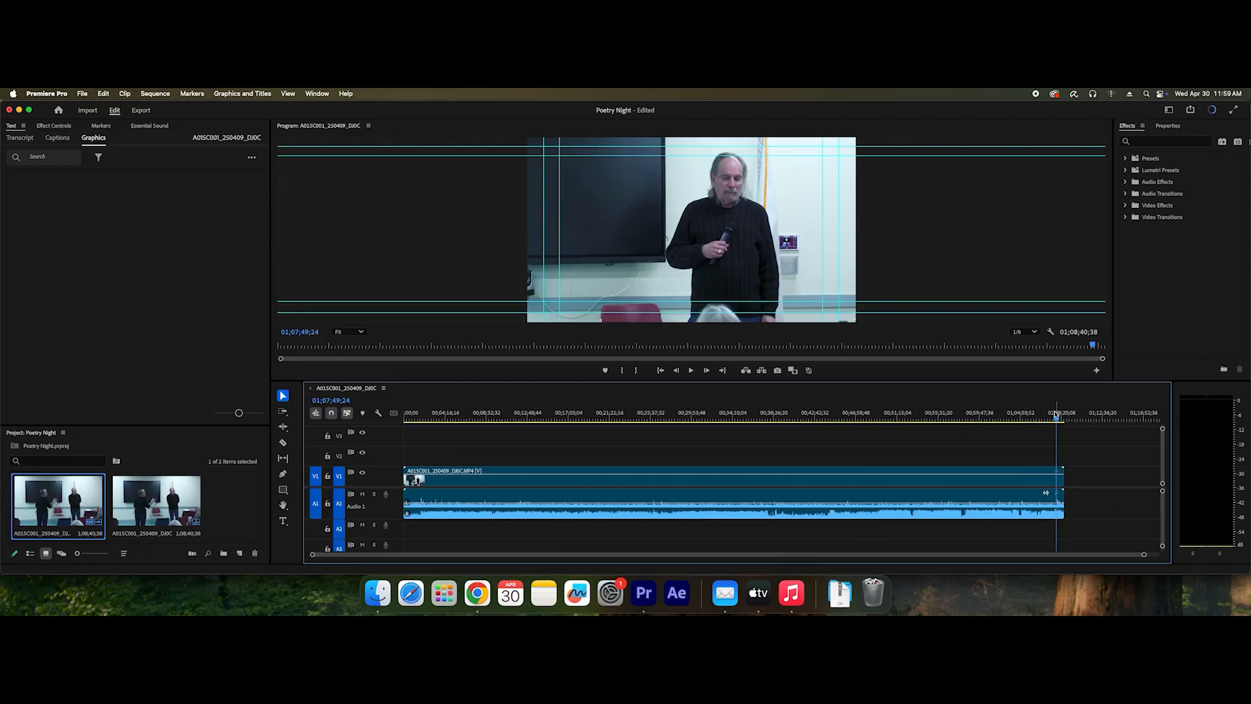
- Play the first three seconds of the sequence from its beginning and stop
key("Home")
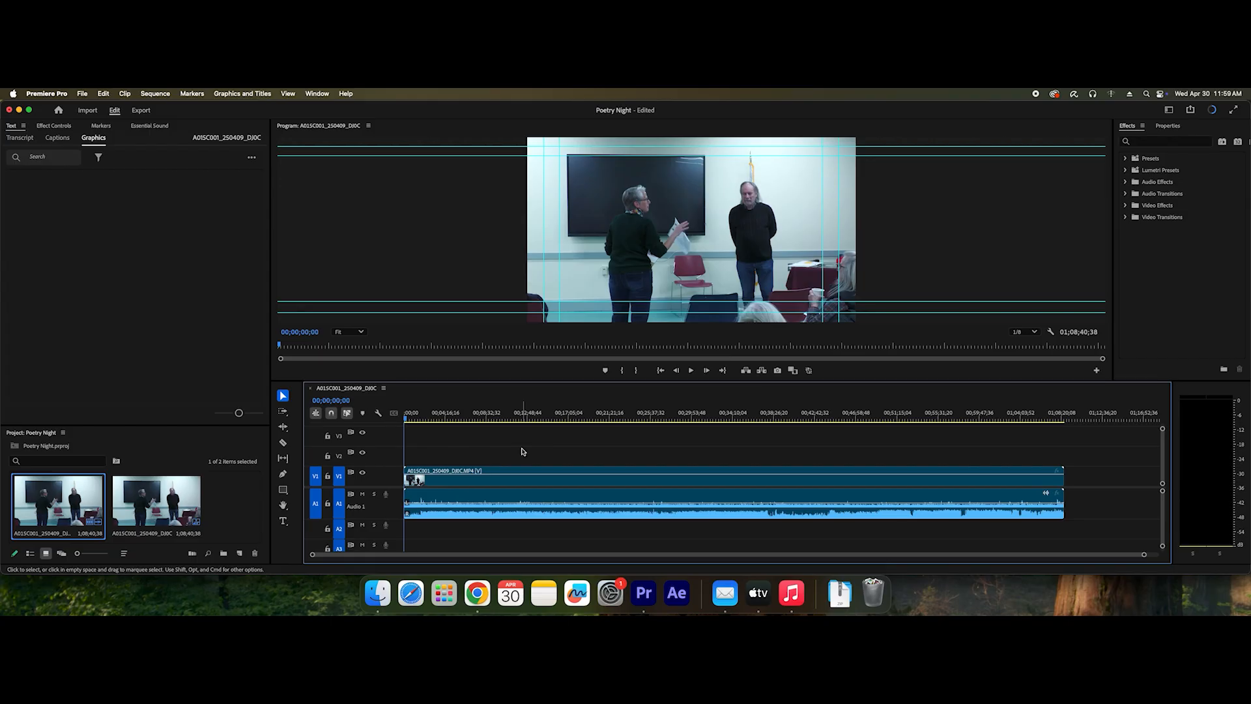
key("space")
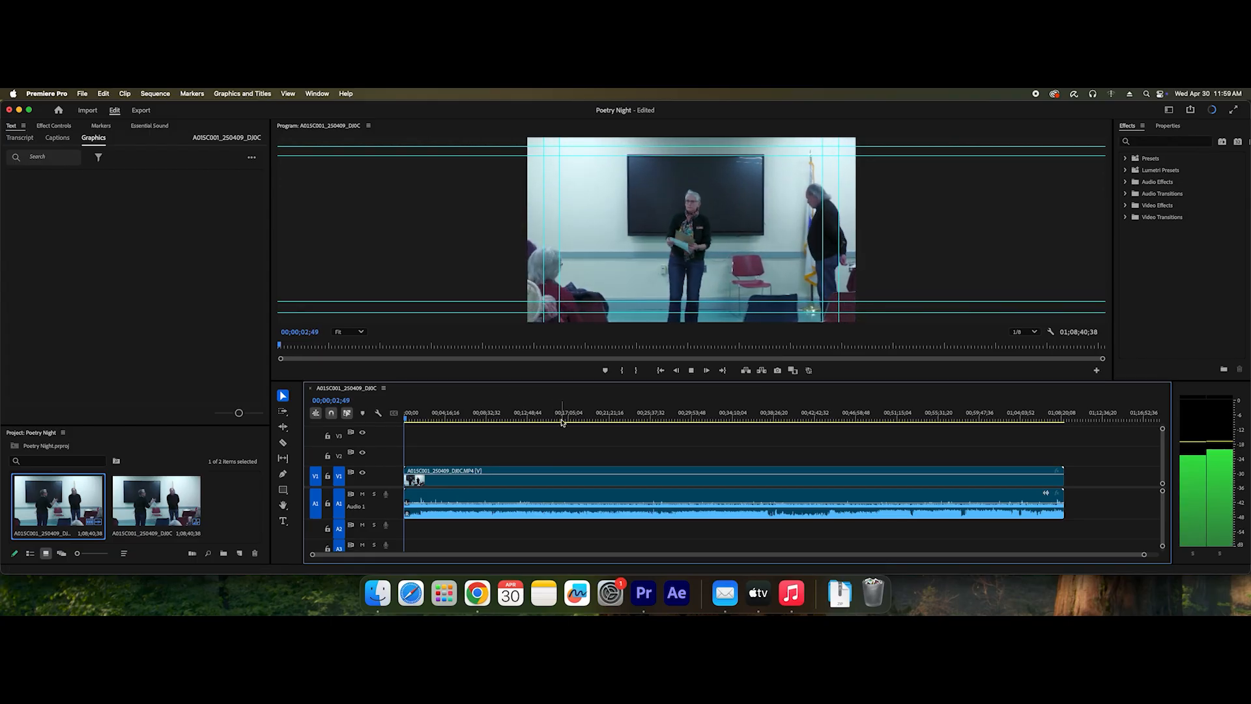
key("space")
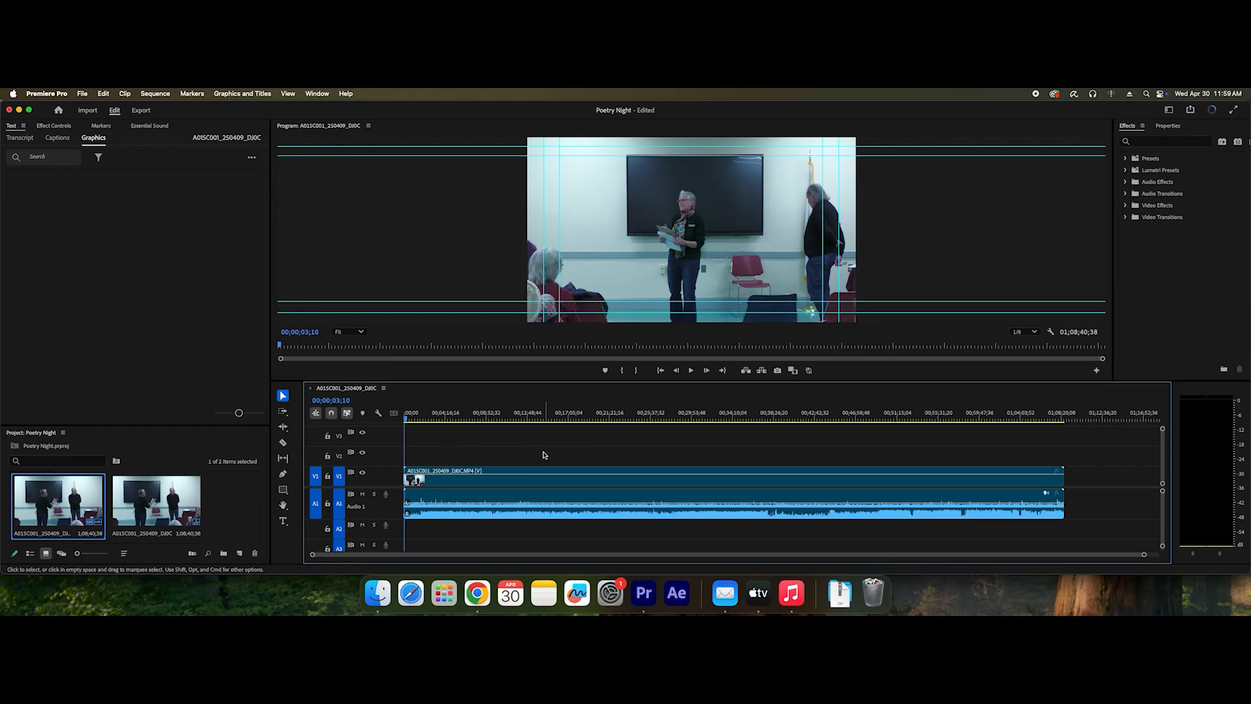
- Lower the clip's audio level to about -7.16 dB, play a short section to check it, and deselect the clip
left_click(478, 508)
left_click_drag(478, 508, 479, 521)
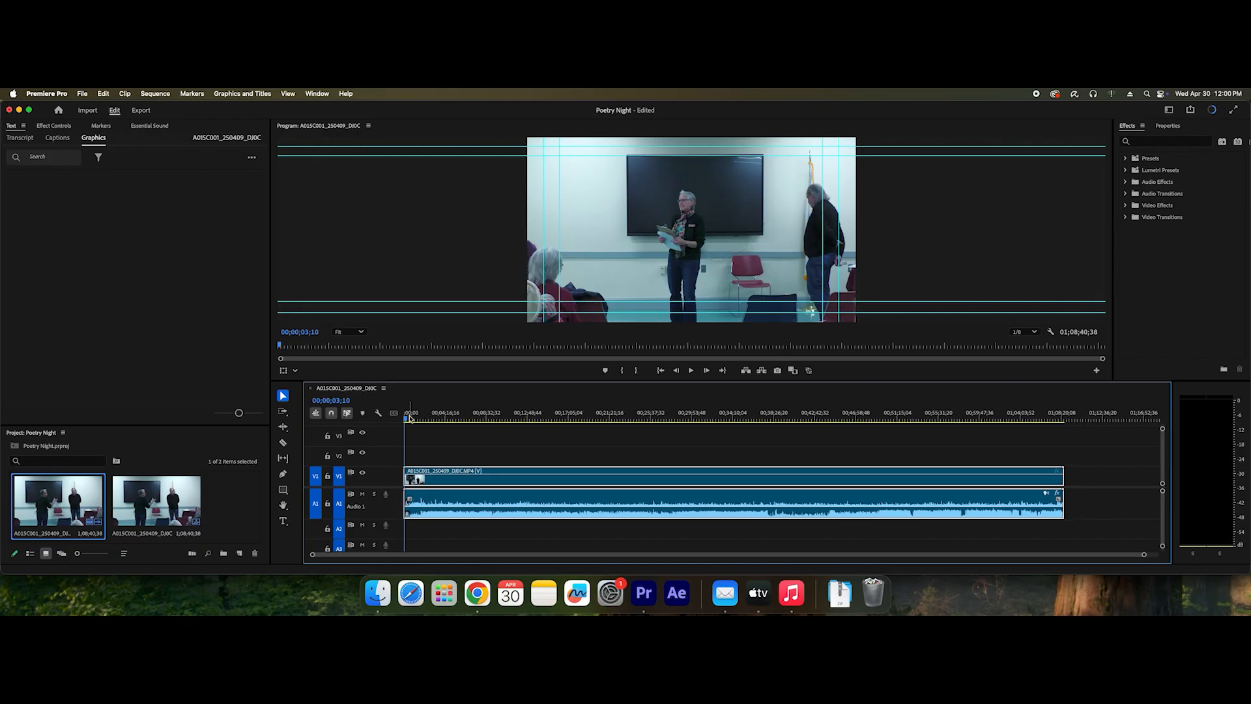
key("space")
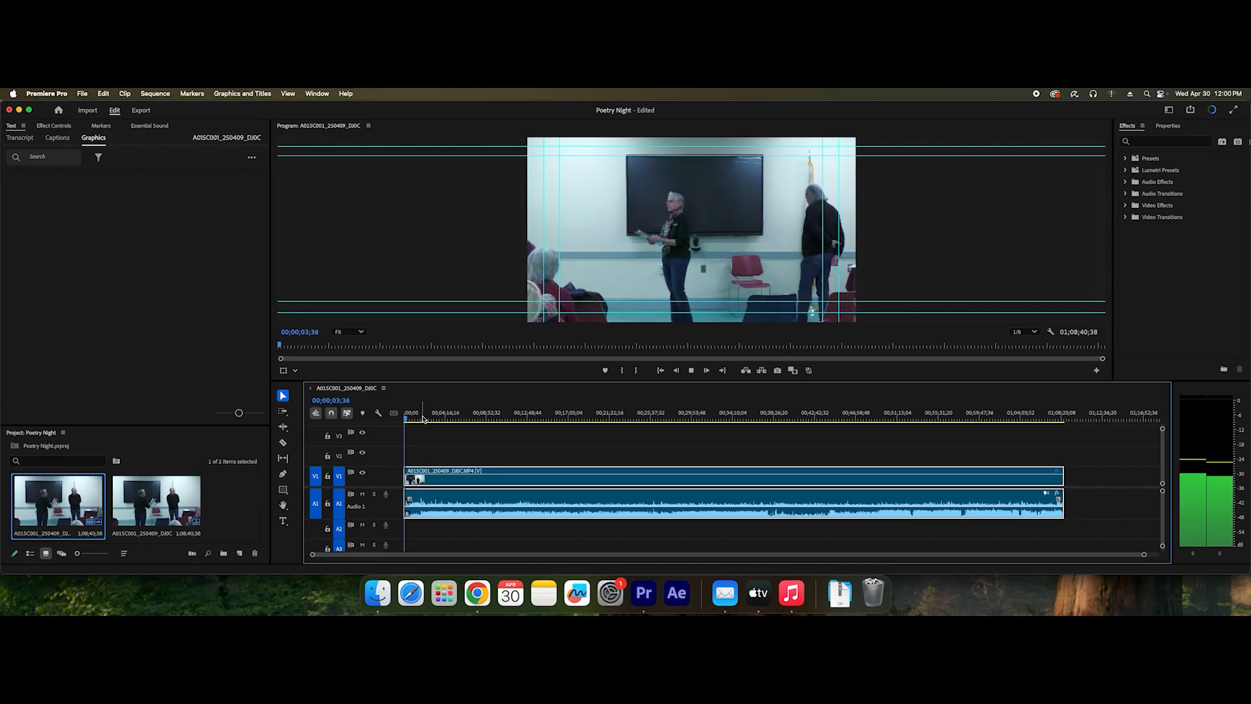
key("space")
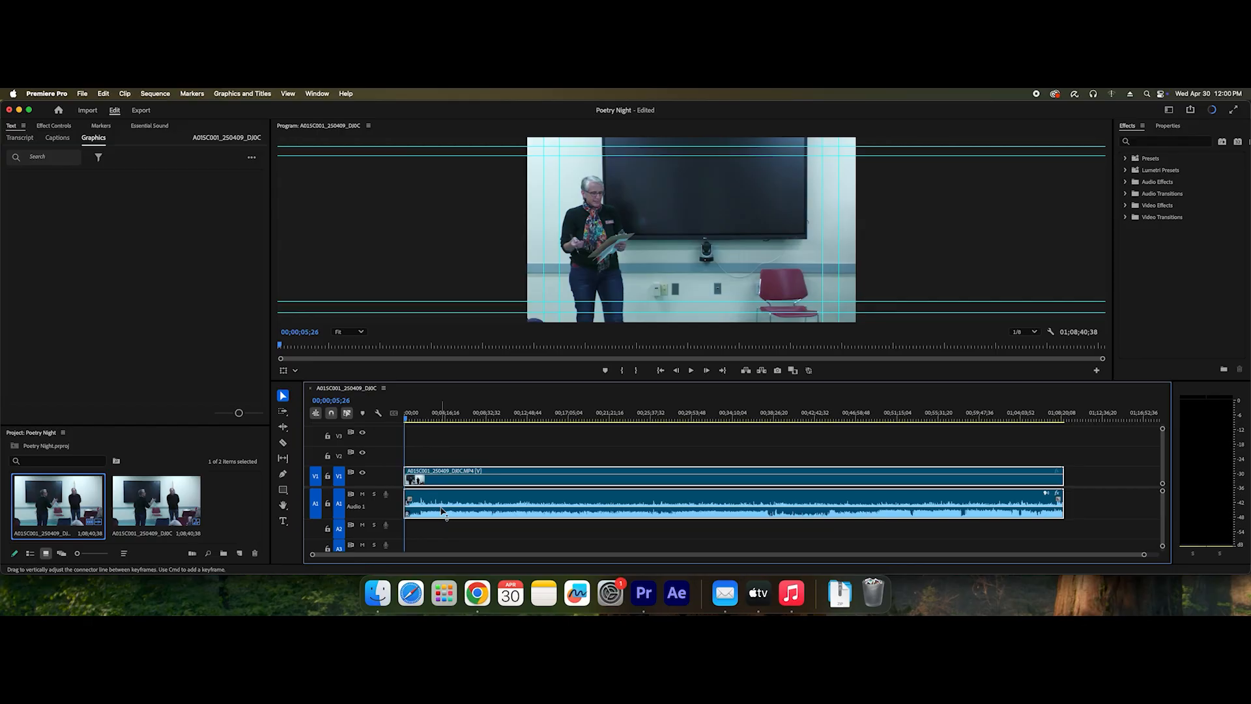
key("XF86AudioRaiseVolume")
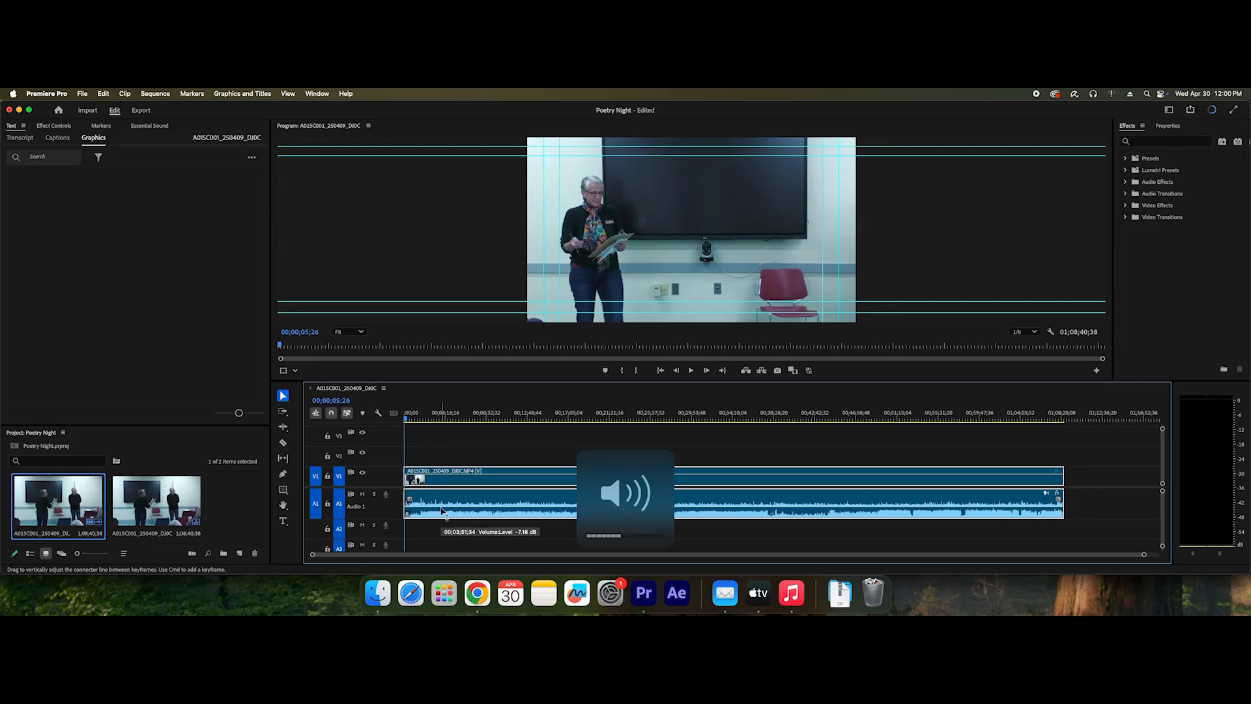
left_click(508, 445)
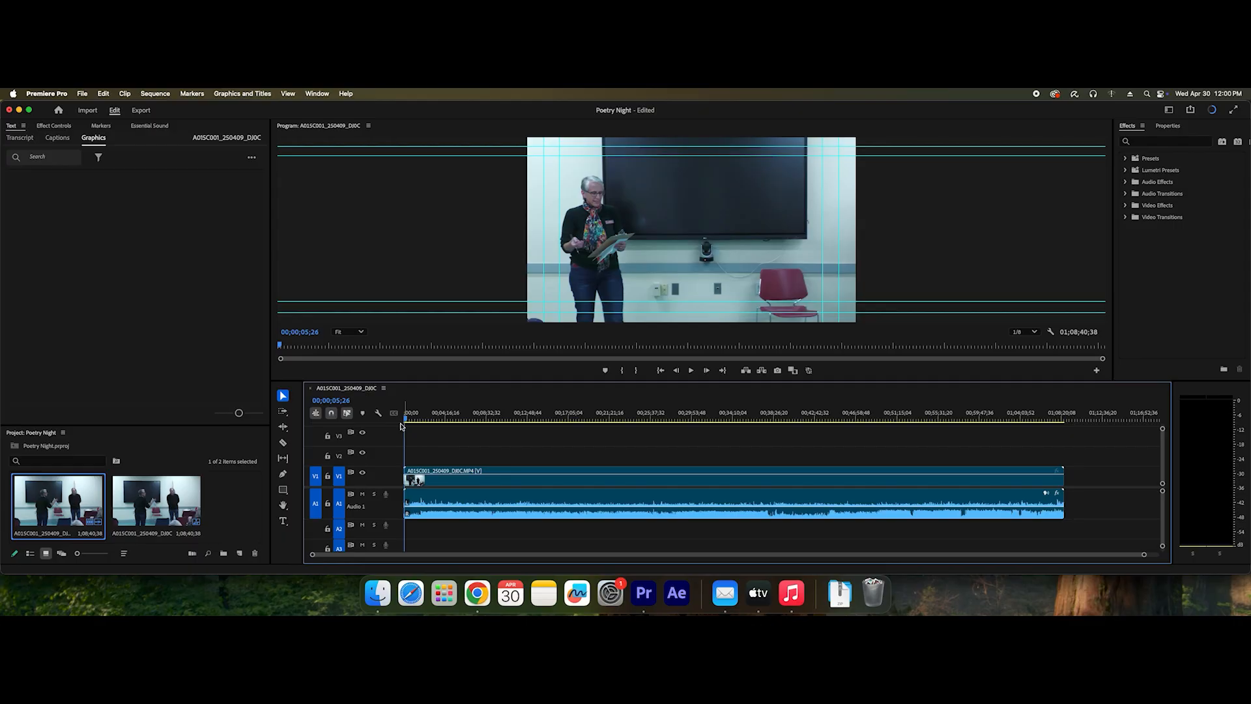
- Scrub forward to the man reading at about 00;03;54, play a few seconds, mute the computer's sound, and stop playback
left_click_drag(406, 418, 416, 420)
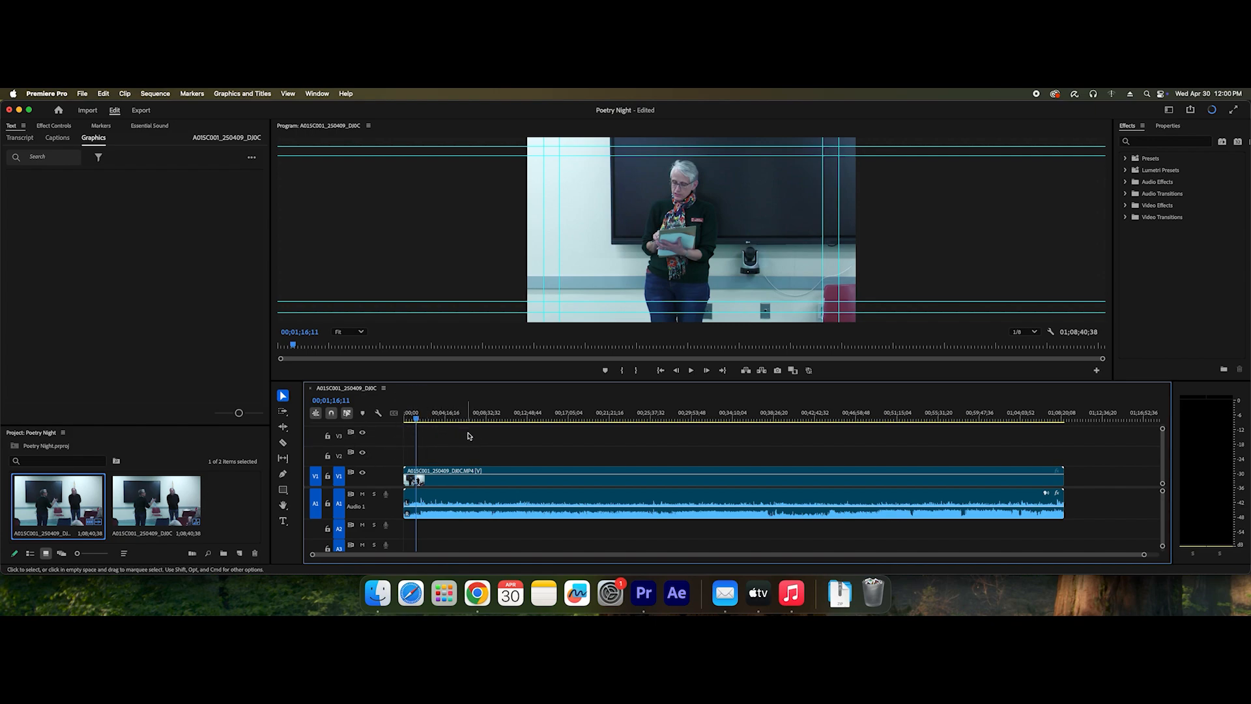
left_click_drag(419, 419, 449, 421)
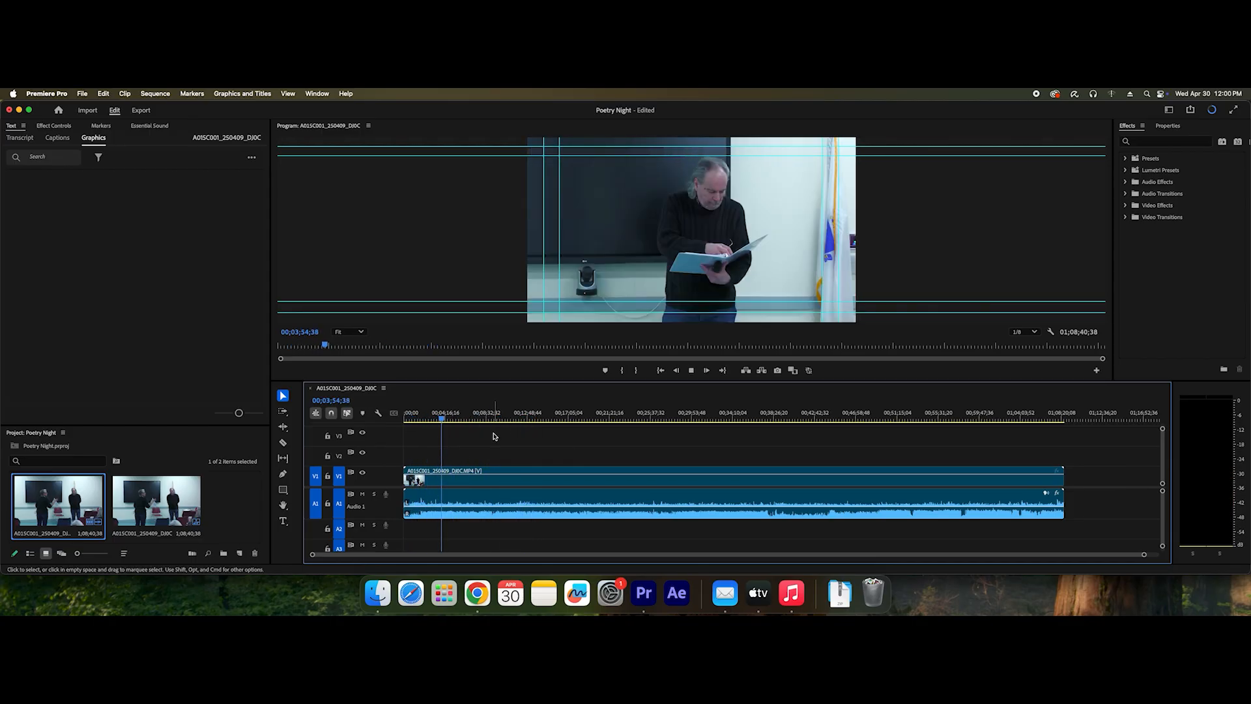
key("space")
key("XF86AudioRaiseVolume")
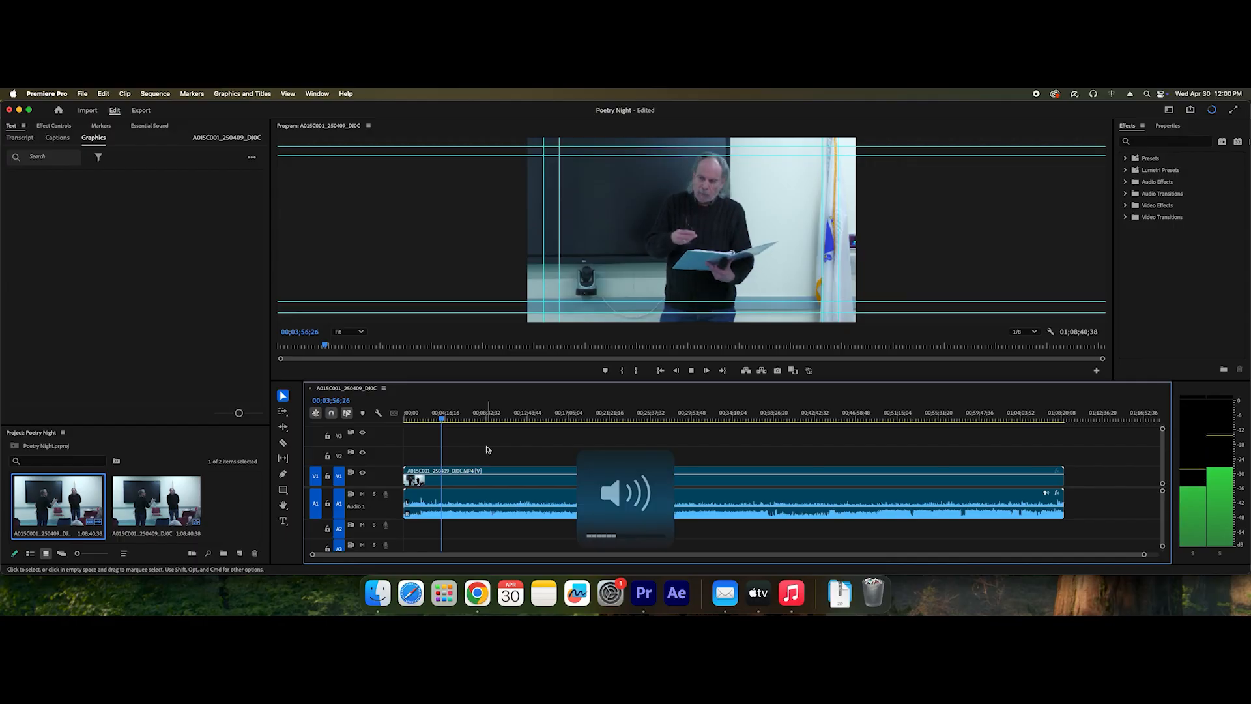
key("XF86AudioMute")
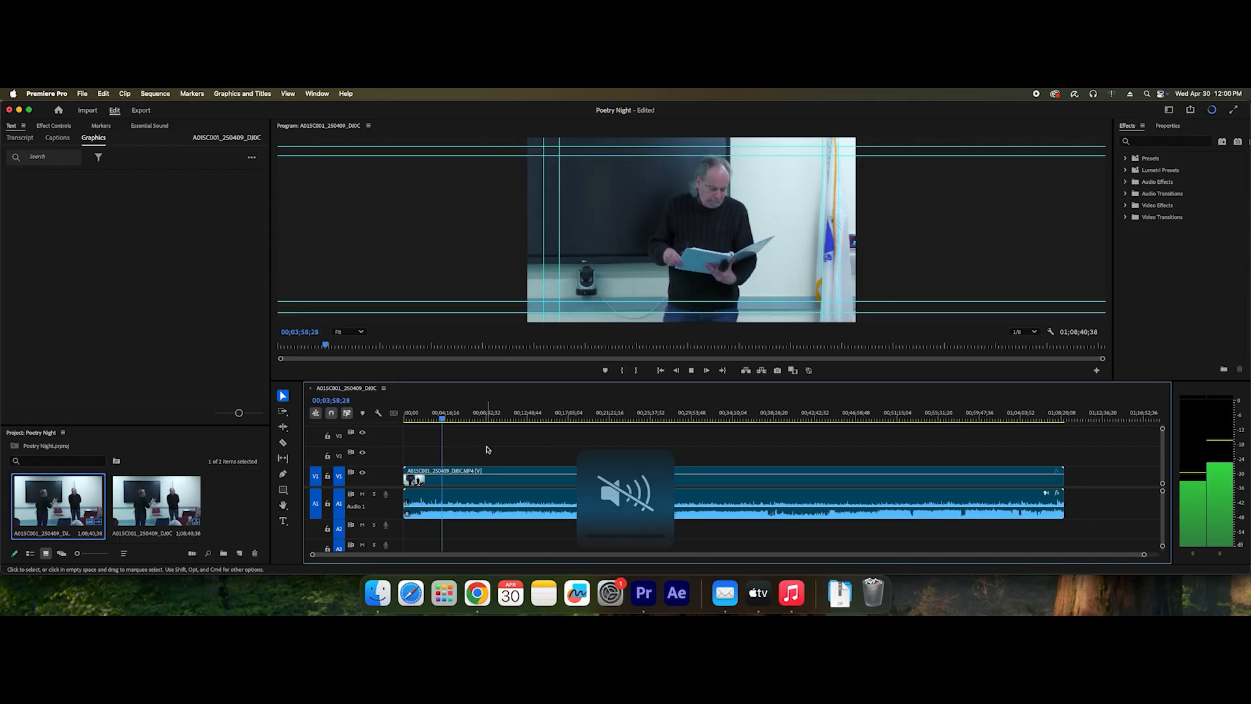
key("space")
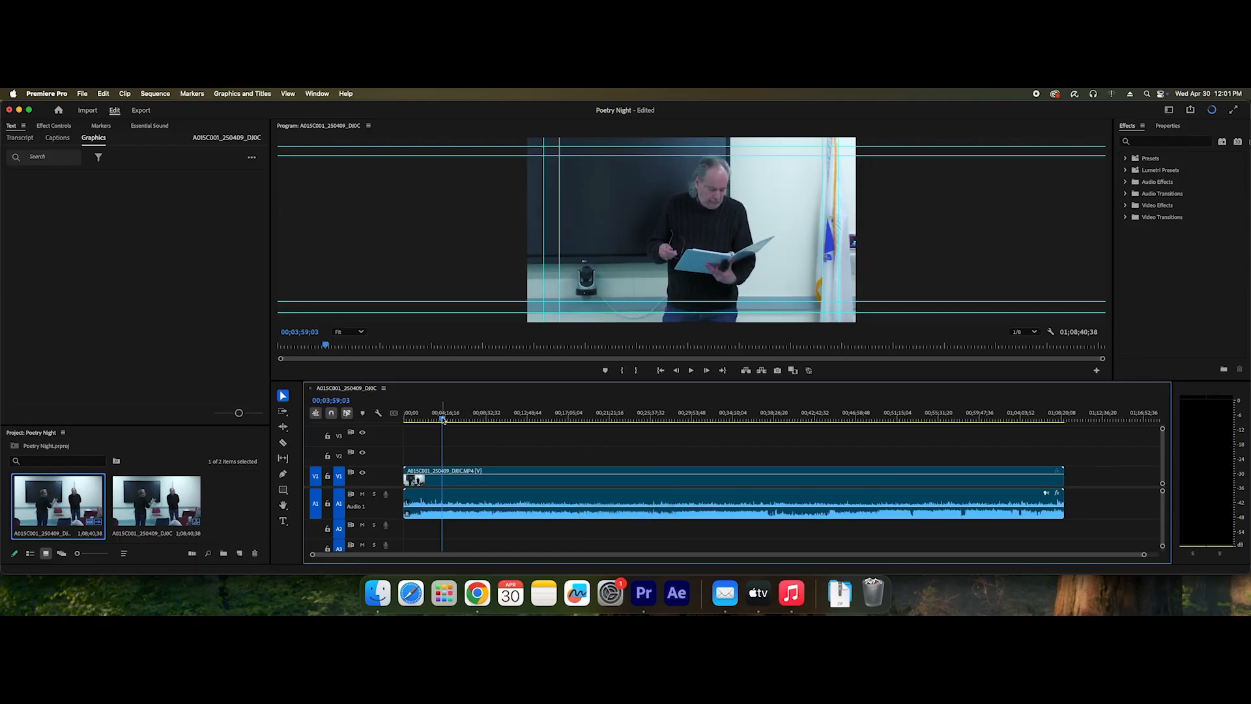
- Move the playhead back slightly within the man's reading, and start and stop playback repeatedly
left_click_drag(443, 419, 435, 421)
key("space")
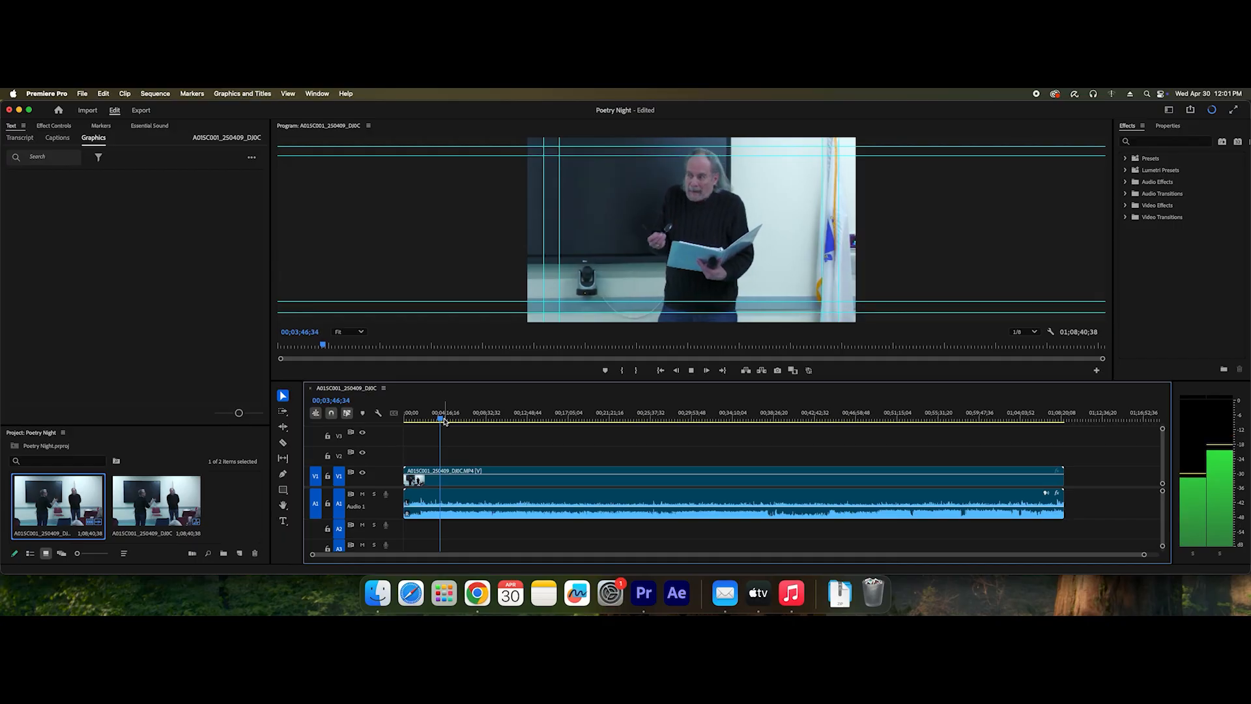
key("space")
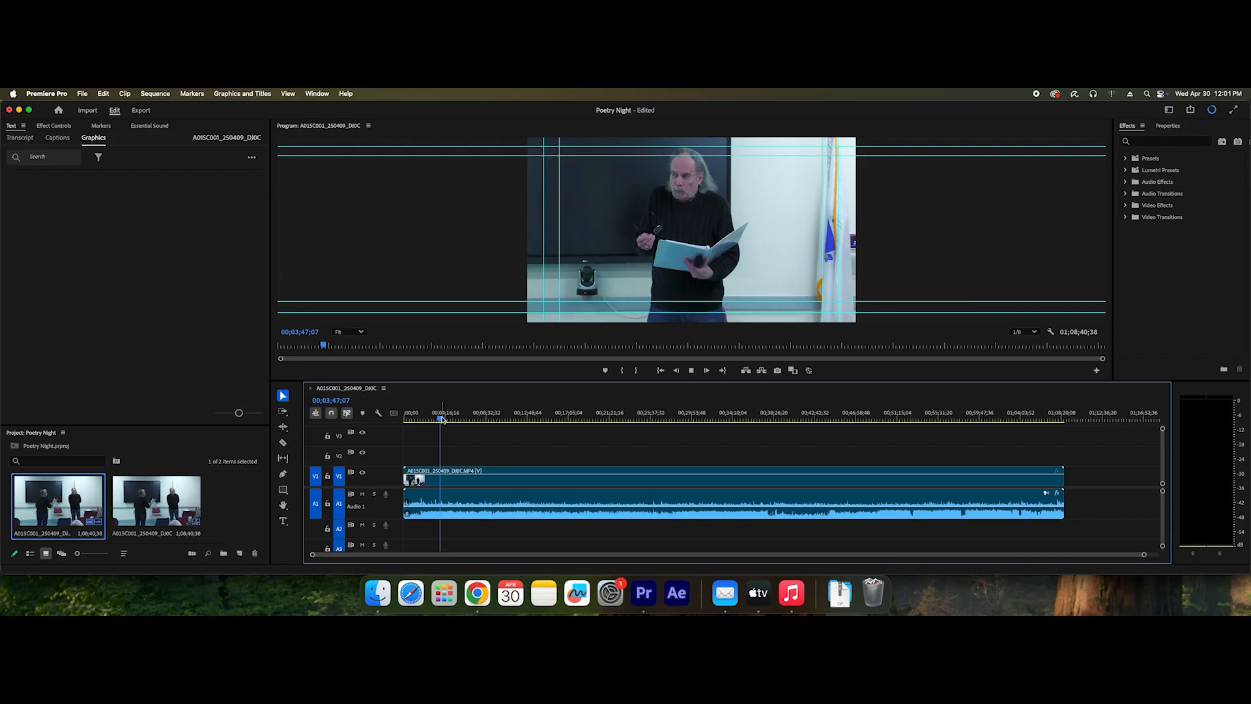
key("space")
key("space")
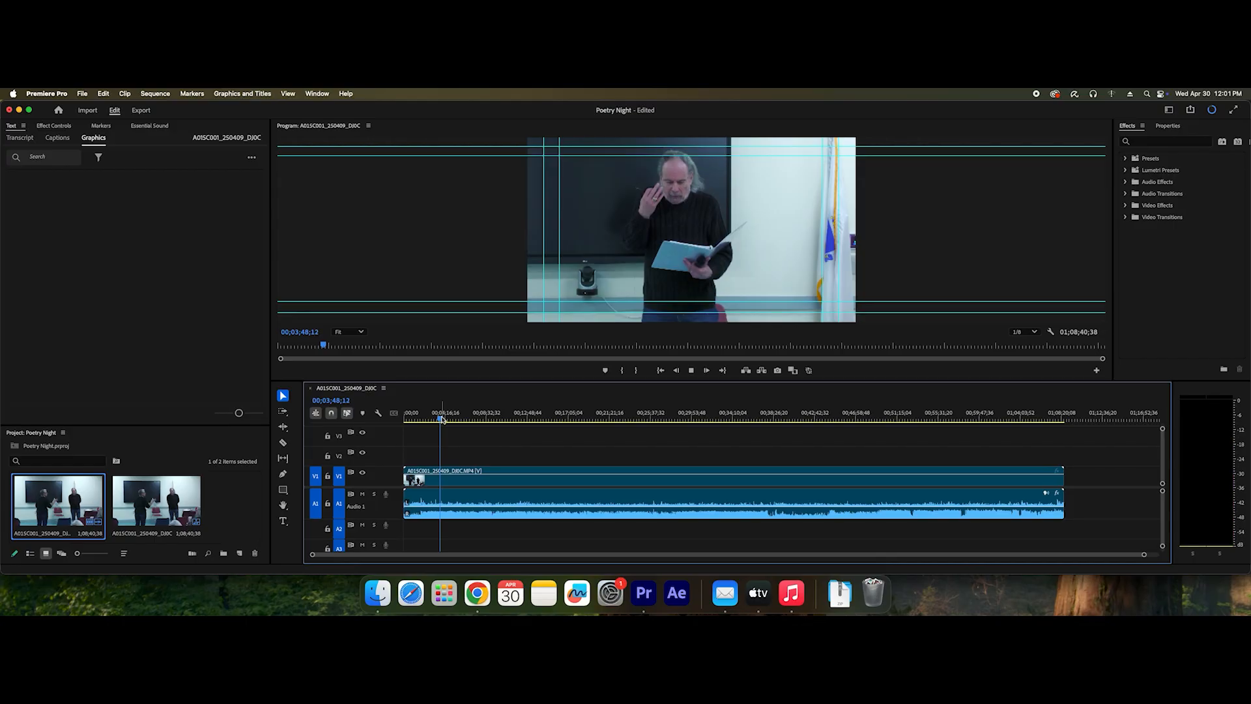
- Play the reading in reverse, stop it, and return the playhead to the start of the sequence
key("j")
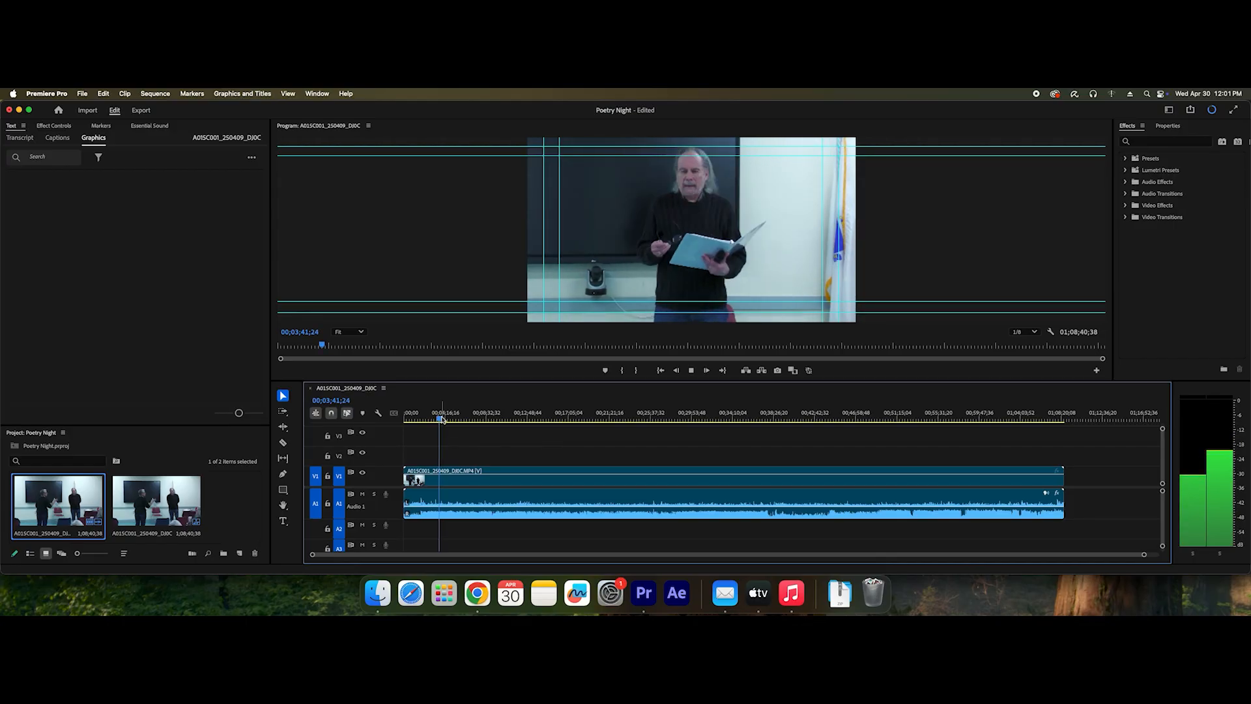
key("k")
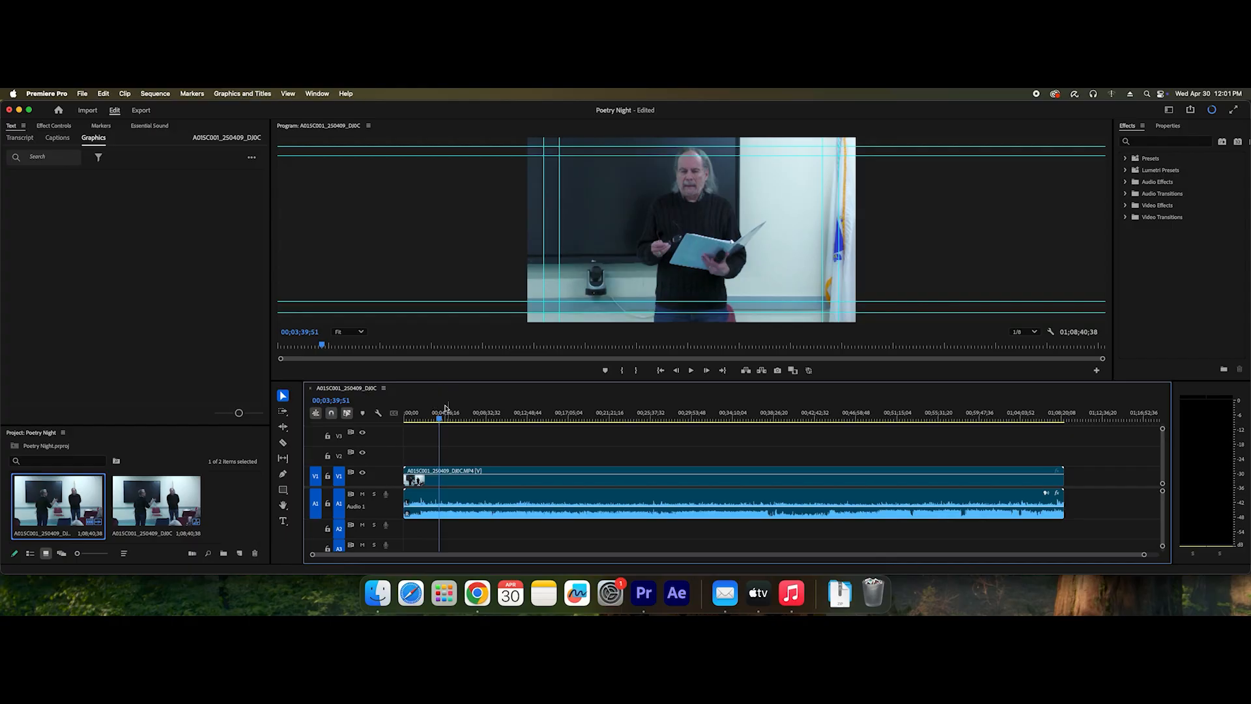
left_click_drag(440, 417, 394, 424)
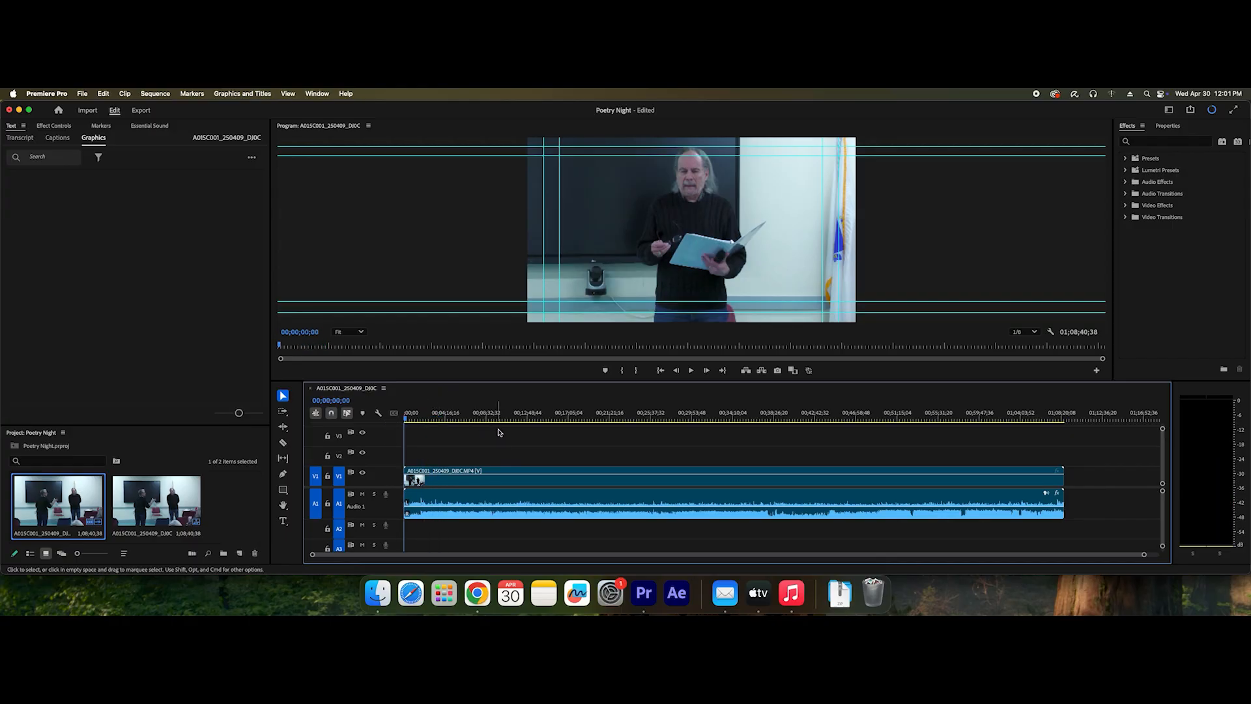
key("XF86AudioLowerVolume")
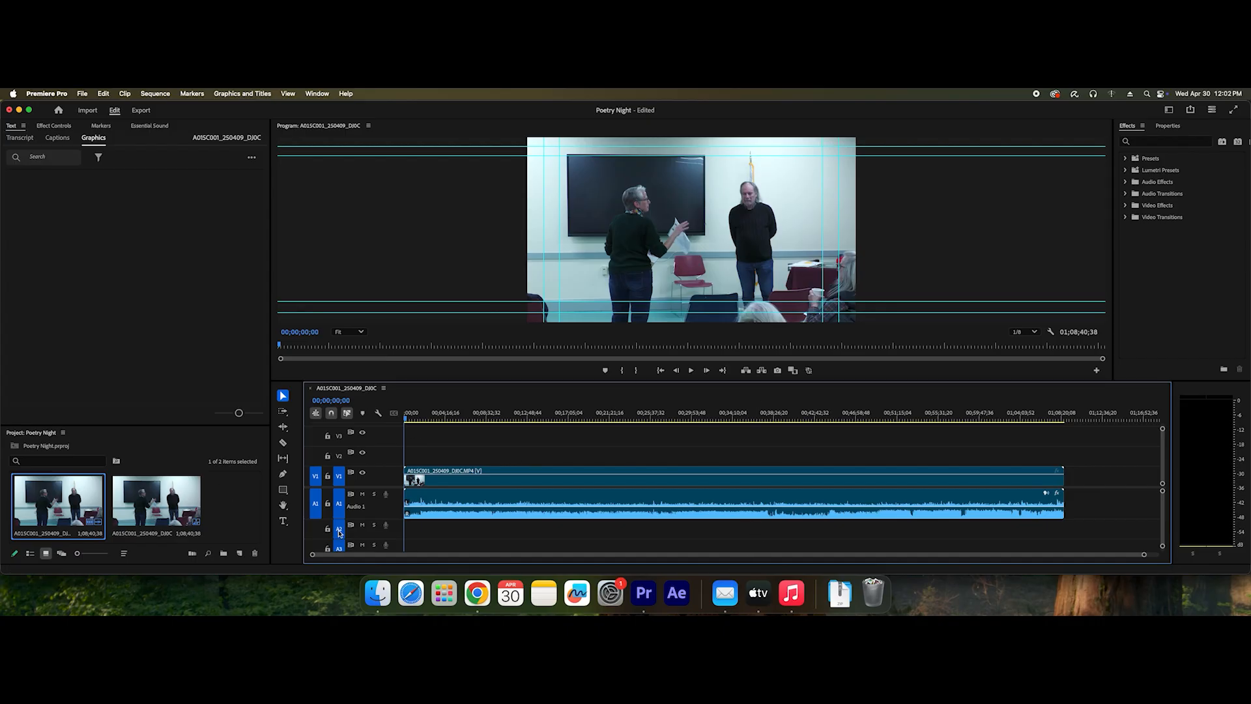
- Split the clip about ten minutes in with the Razor tool and move the second part further along the timeline, leaving a gap
left_click(285, 444)
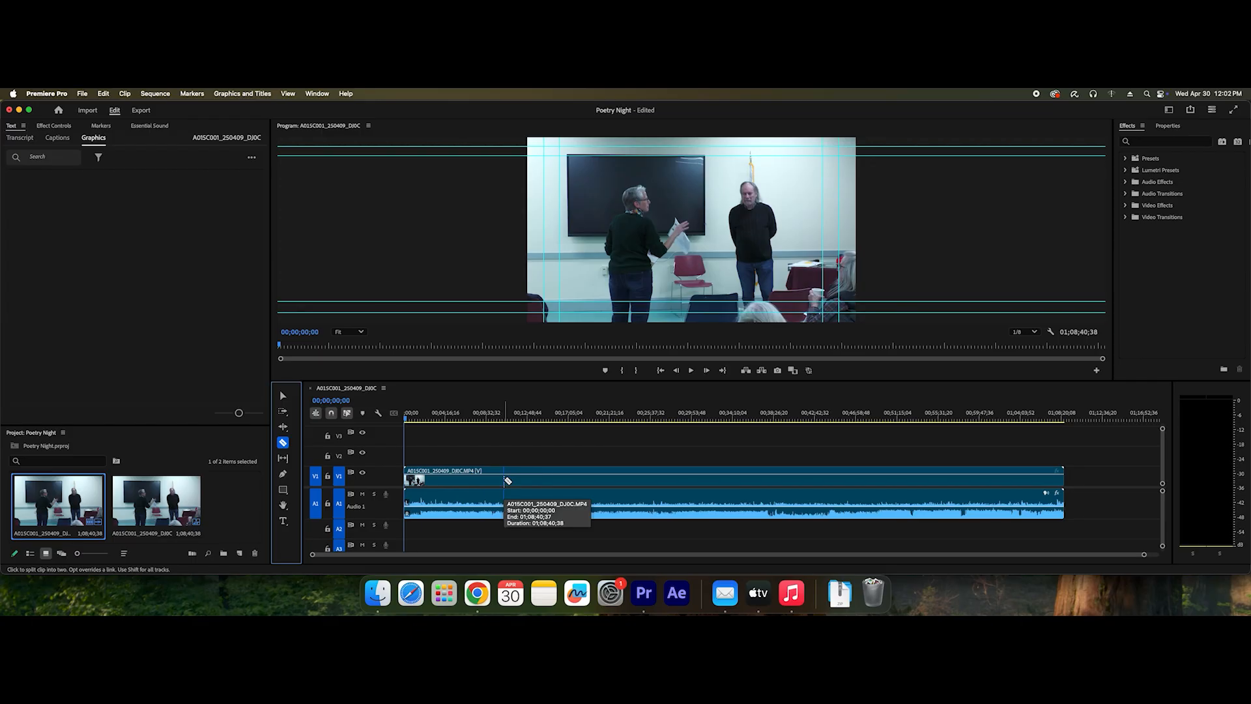
left_click(506, 481)
key("v")
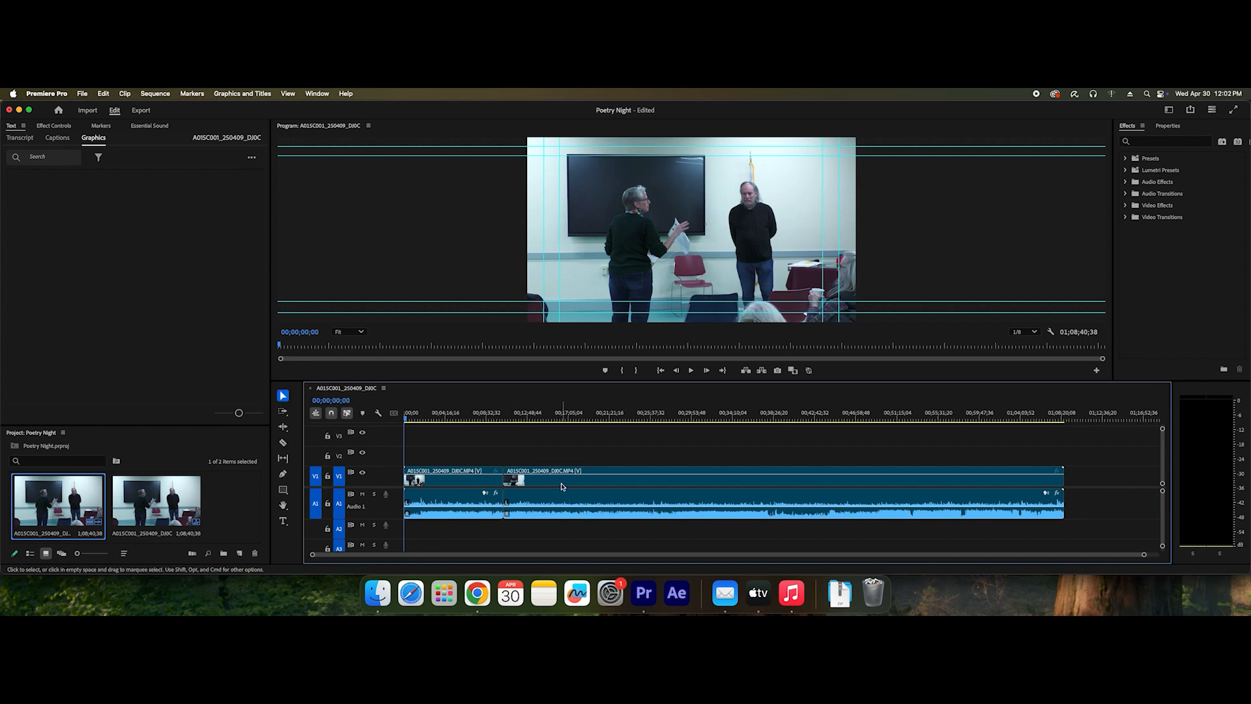
left_click_drag(561, 485, 704, 485)
left_click(461, 506)
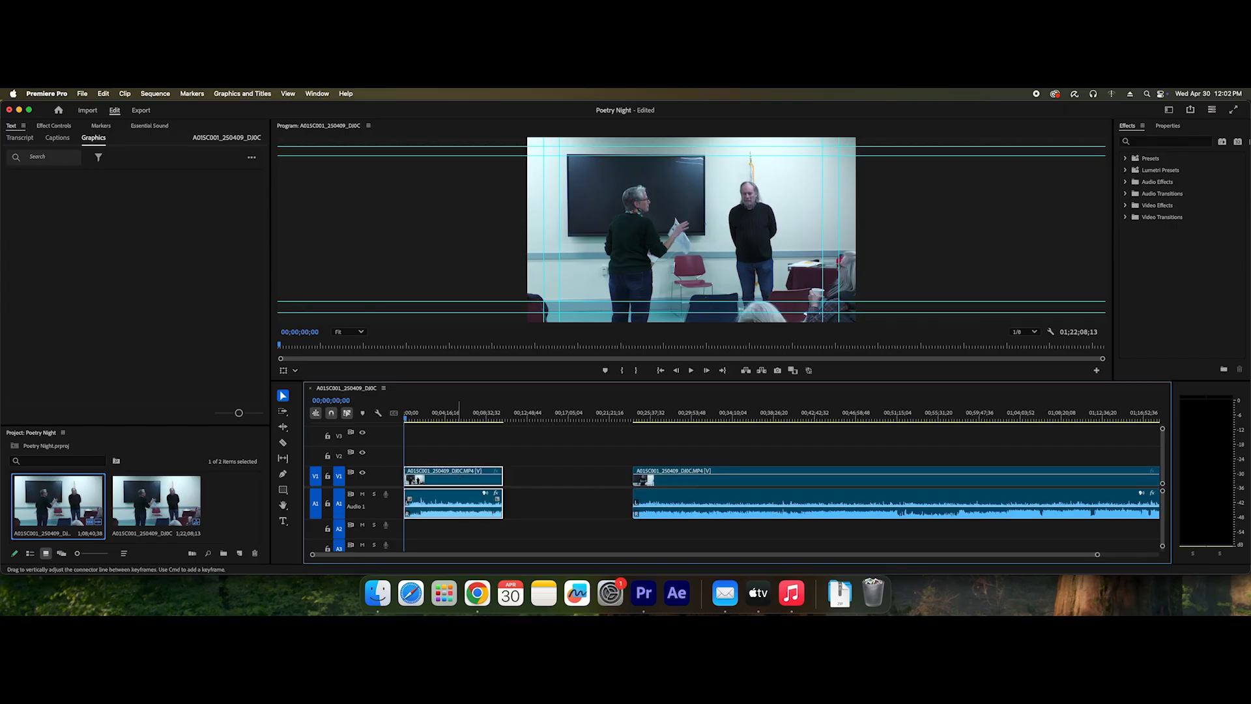
mouse_move(424, 481)
left_mouse_down()
mouse_move(476, 481)
mouse_move(422, 481)
left_mouse_up()
- Undo the moves and the split so the sequence holds one continuous clip again
key("super+z")
key("super+z")
key("super+z")
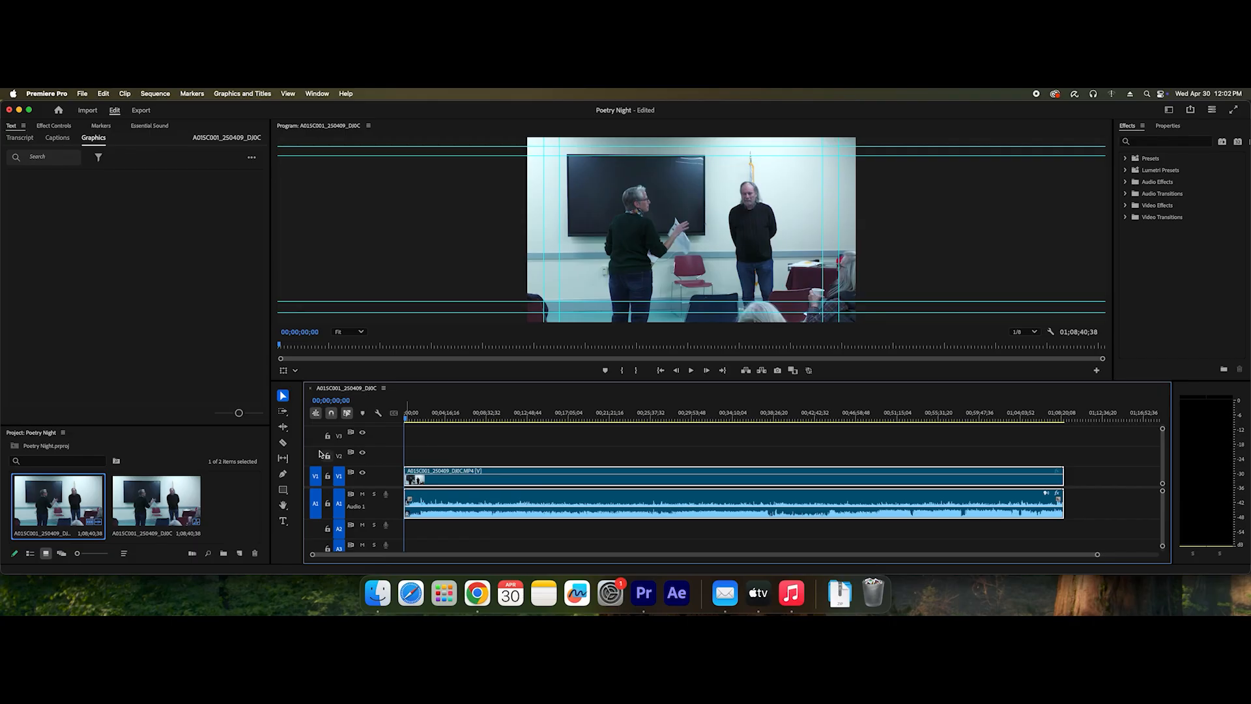
- Split the clip again about 17 minutes in with the Razor tool, deselect it, and undo the cut
left_click(283, 442)
left_click(570, 486)
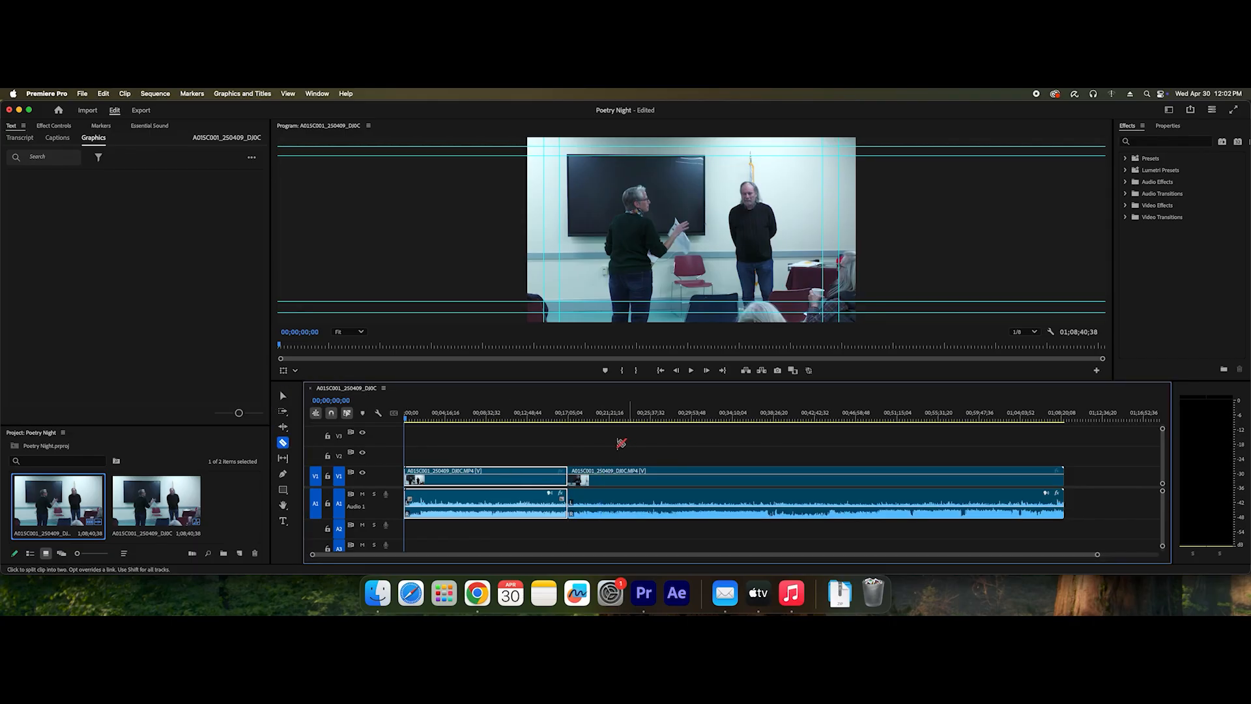
key("v")
left_click(619, 447)
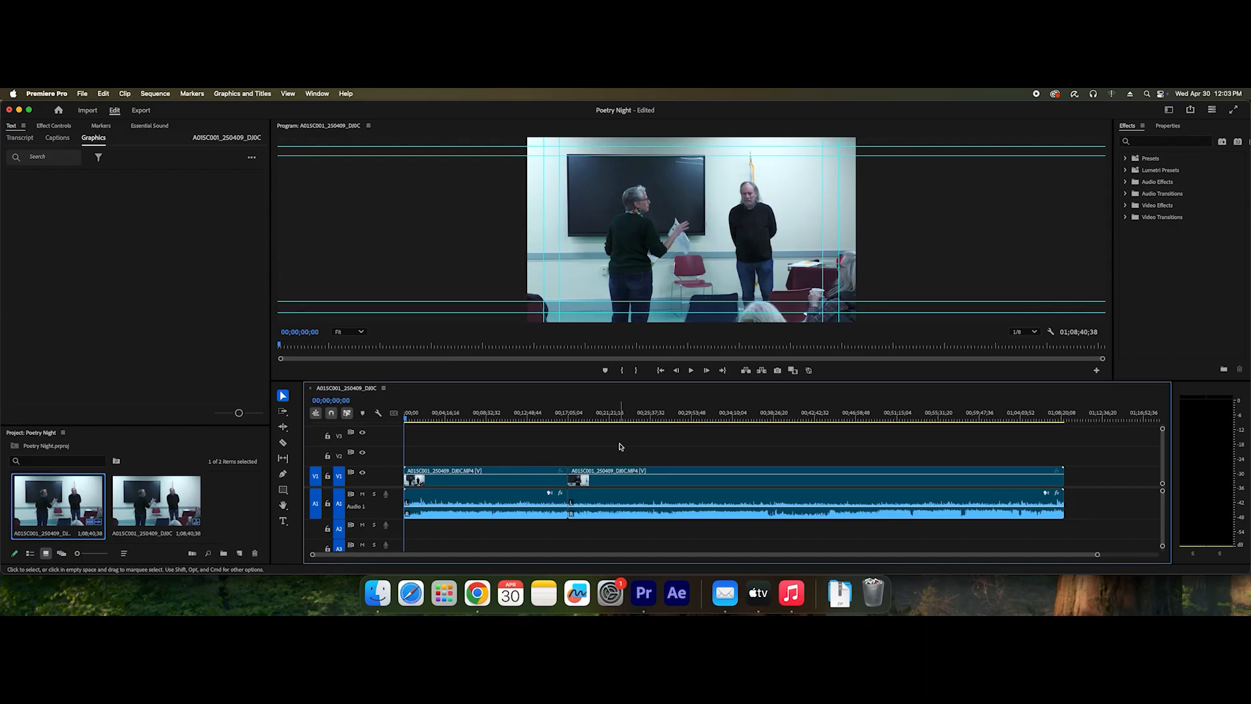
key("super+z")
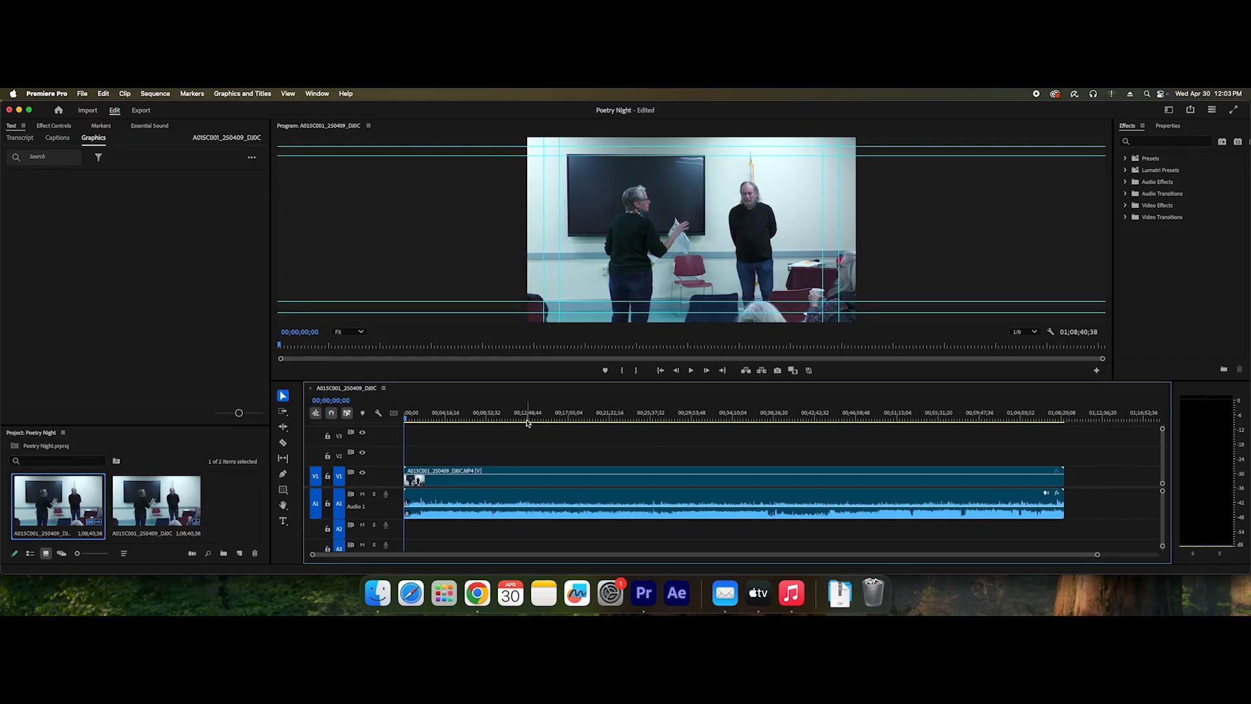
- Pick the Pen tool, scrub forward to about 00;39;40, and play a short section of the reading
left_click(282, 476)
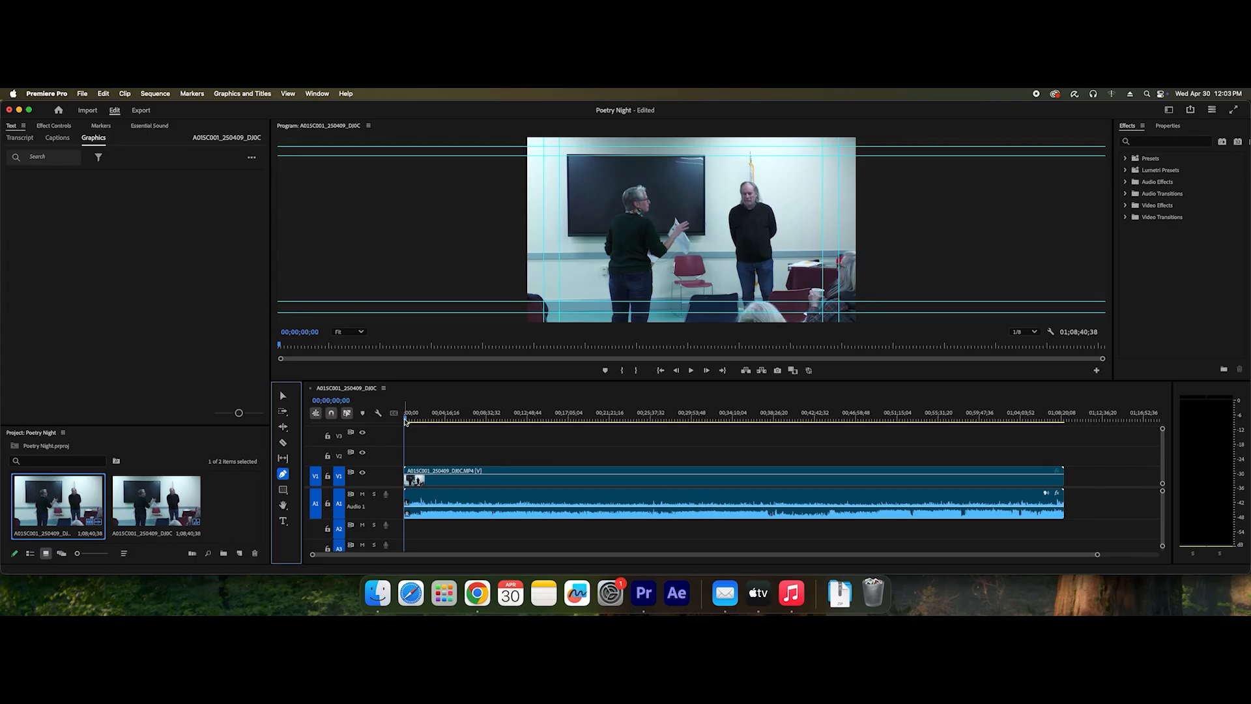
left_click_drag(406, 420, 789, 462)
key("space")
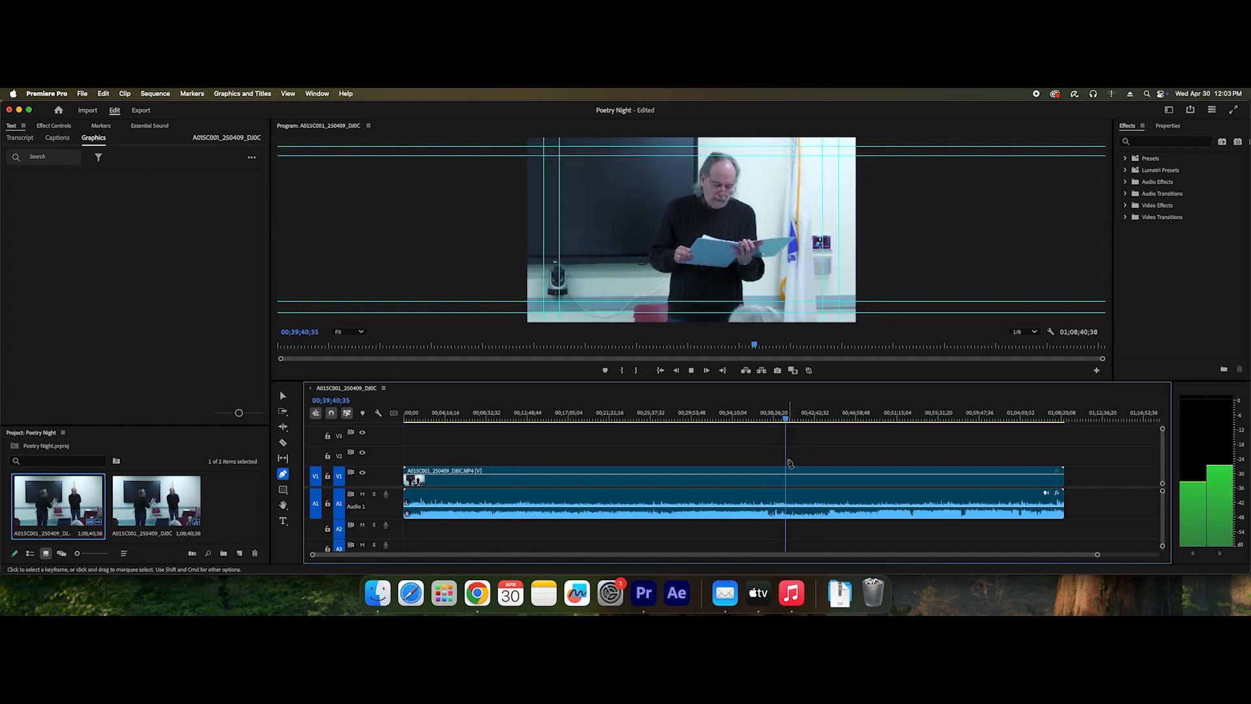
key("space")
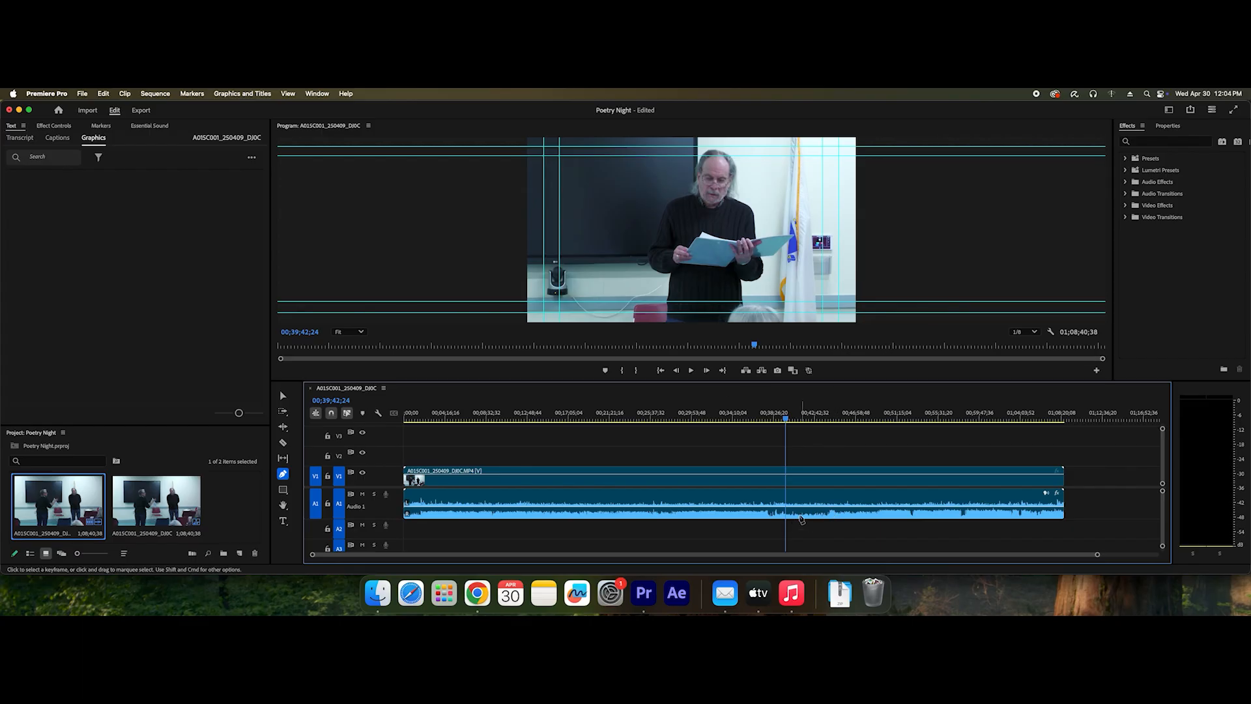
- Add audio volume keyframes at about 00;38;49 and 00;39;01, and raise the second one to create an upward volume ramp
key("equal")
key("equal")
key("equal")
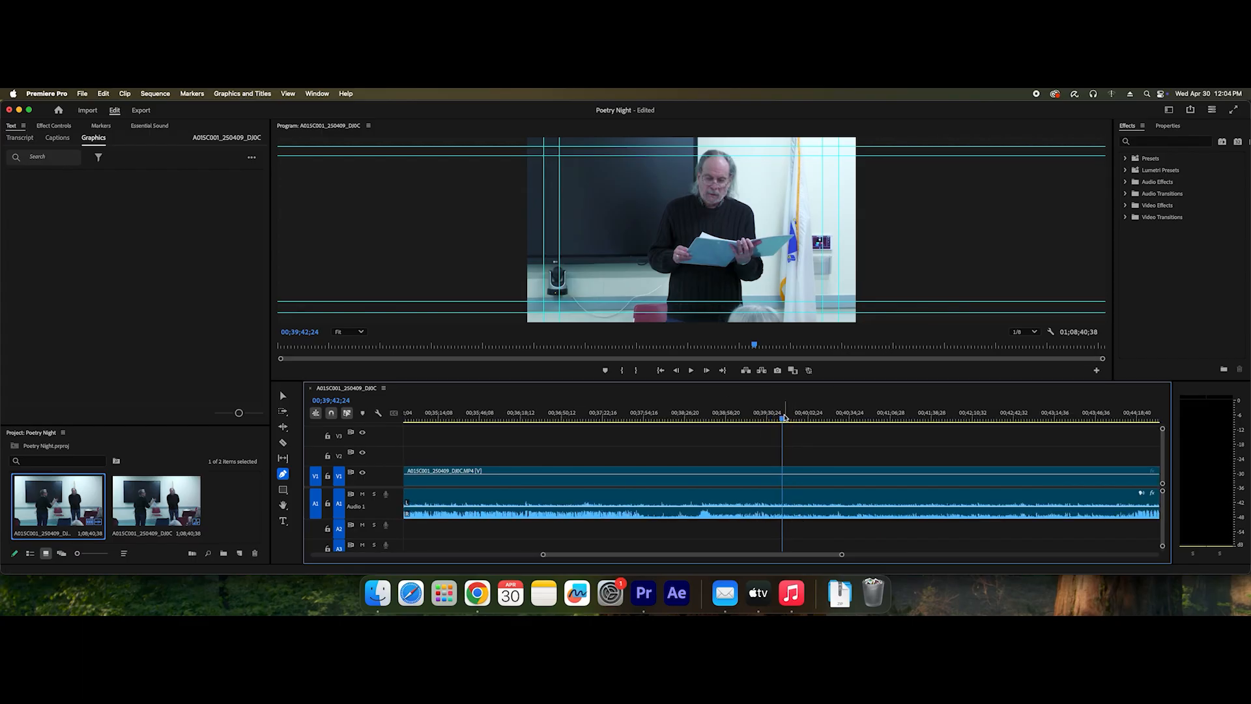
left_click_drag(785, 418, 718, 445)
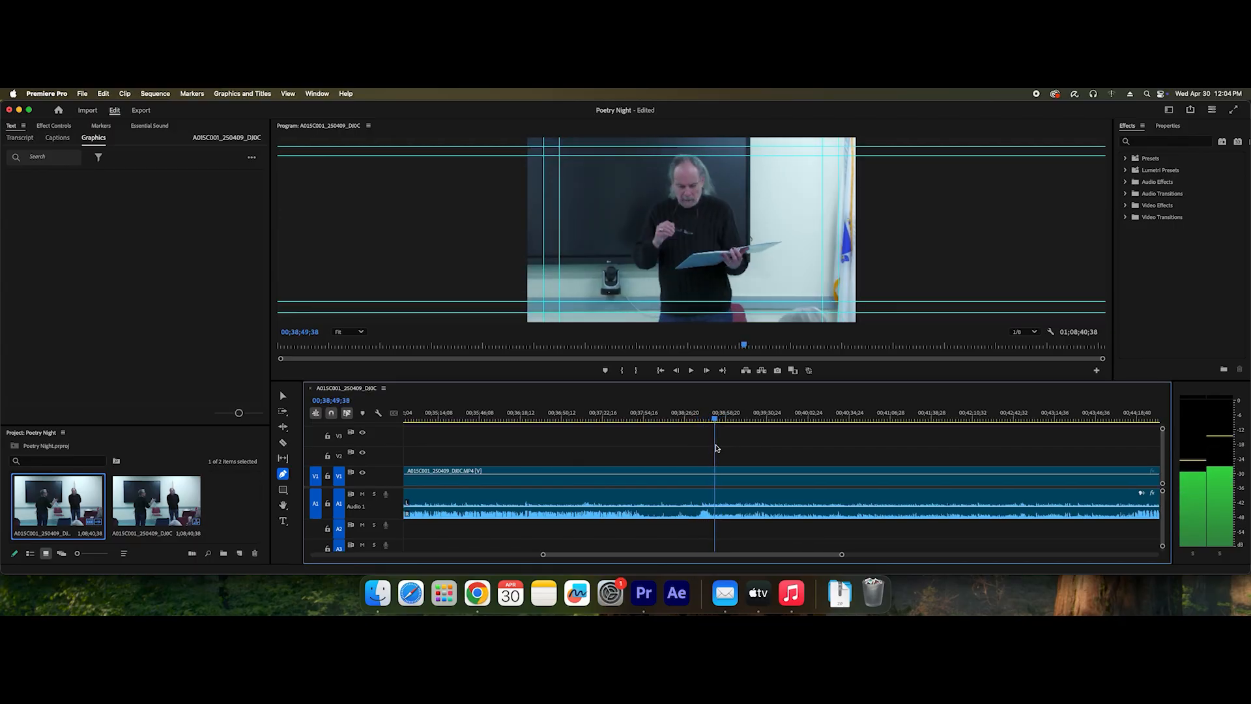
left_click(717, 510)
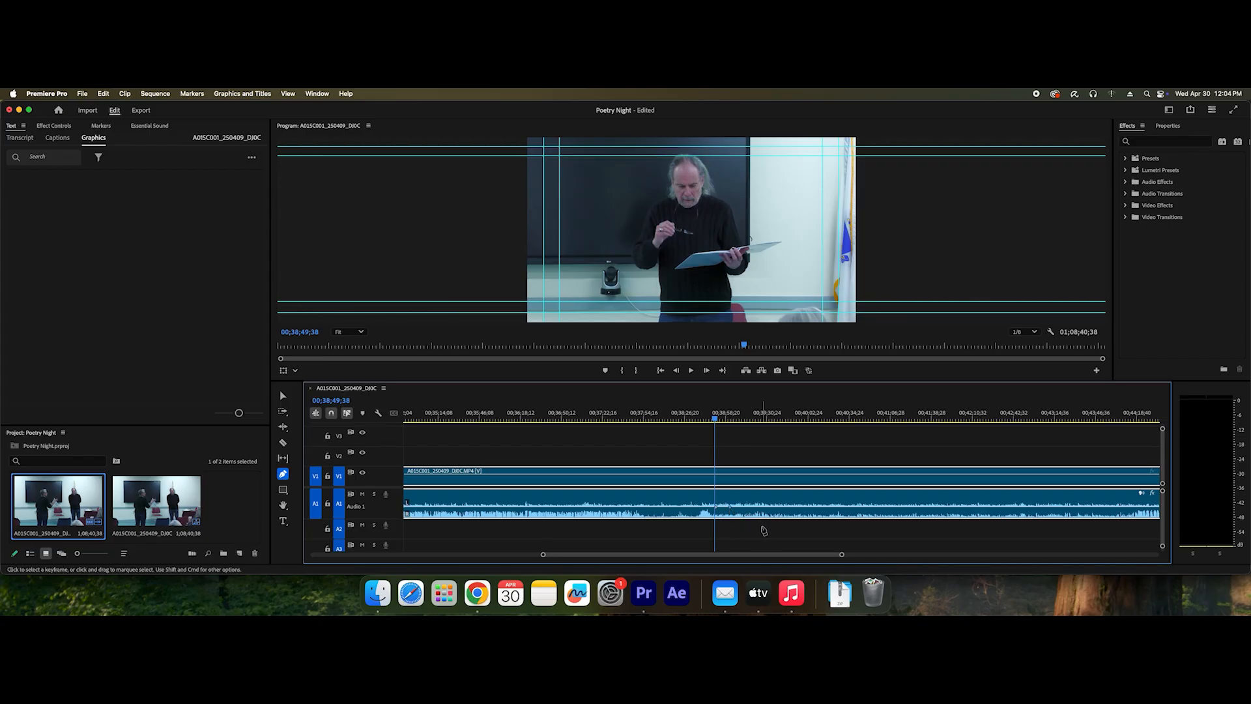
key("v")
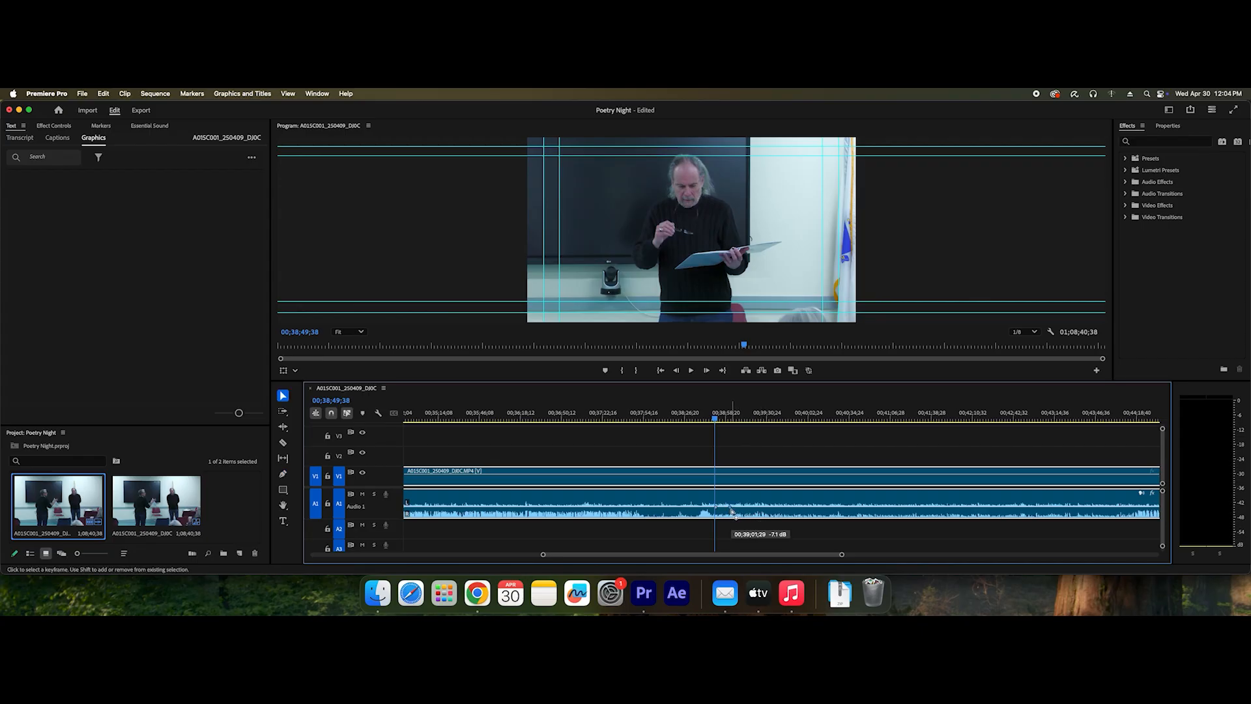
left_click_drag(732, 513, 732, 505)
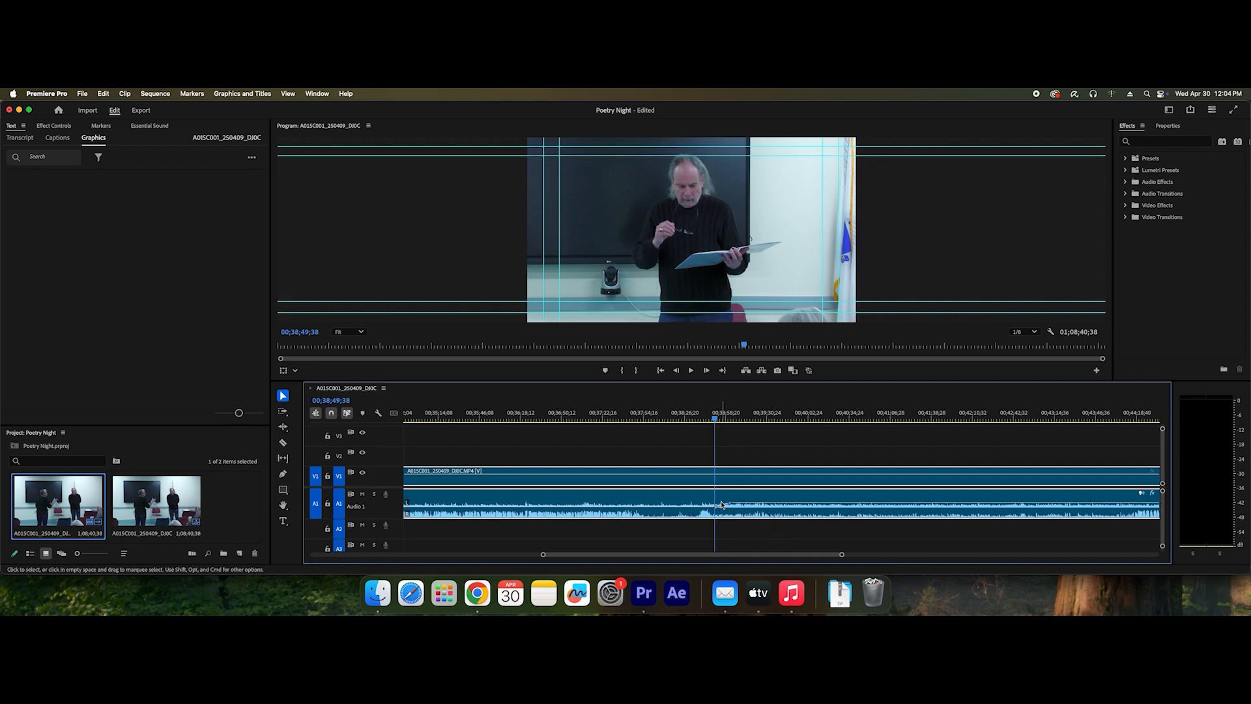
- Examine the volume ramp between the two keyframes at several timeline scales, with the playhead at about 00;38;54
key("equal")
key("equal")
key("equal")
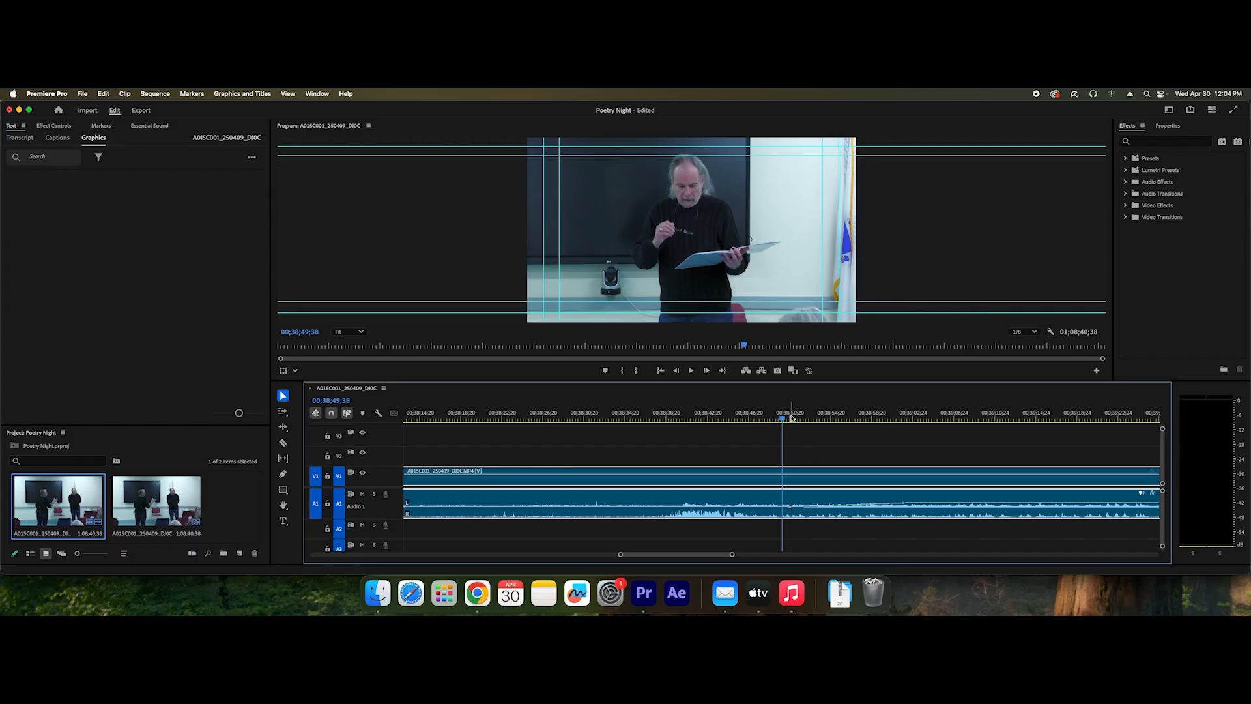
key("minus")
key("minus")
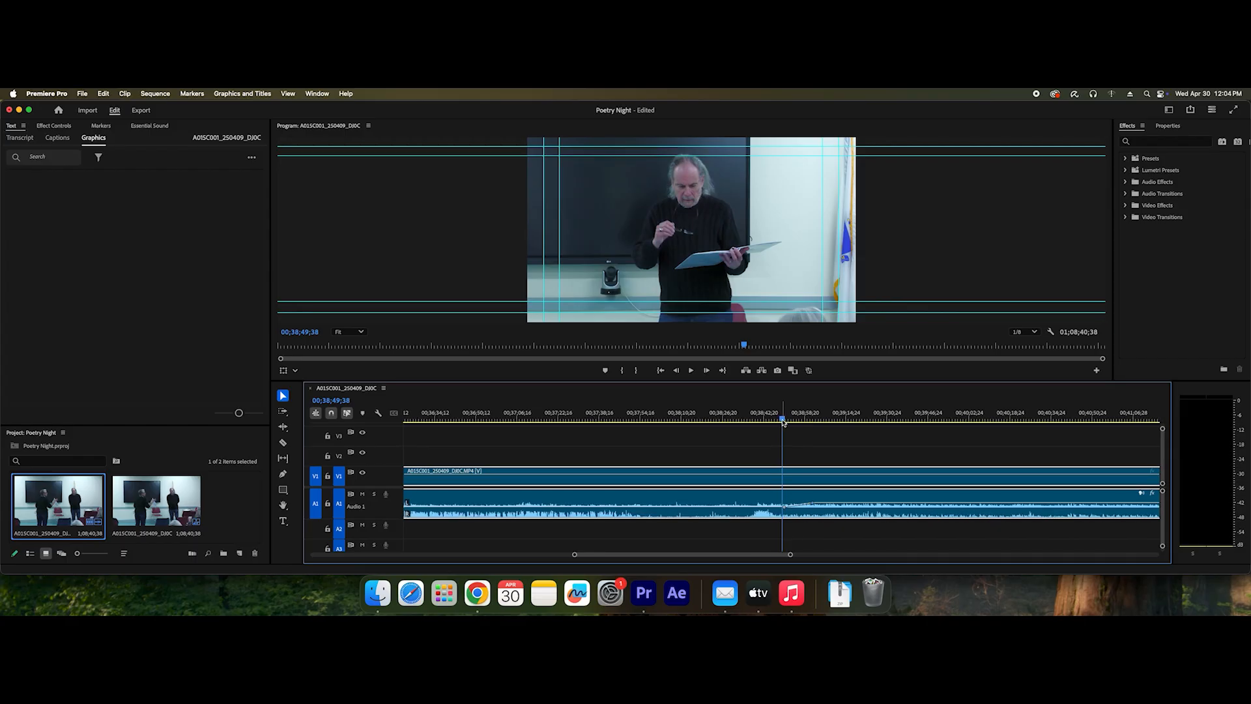
left_click_drag(784, 423, 790, 425)
key("equal")
key("equal")
key("equal")
key("equal")
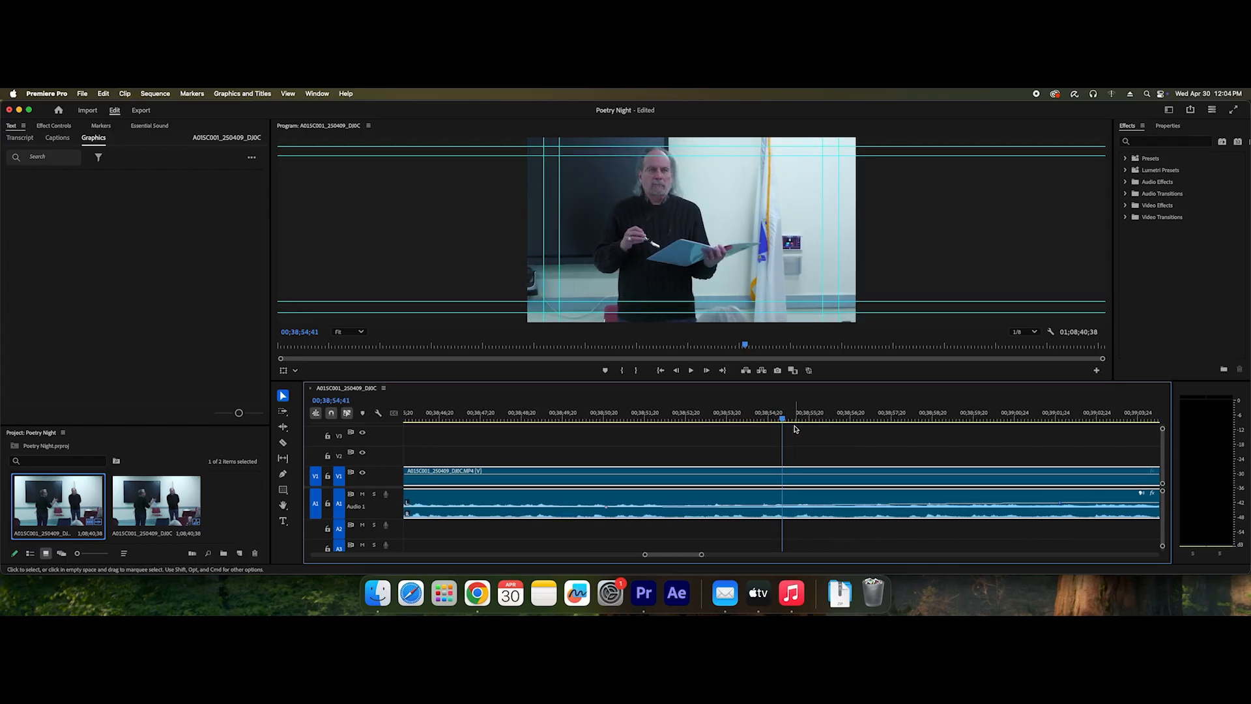
key("minus")
key("minus")
key("minus")
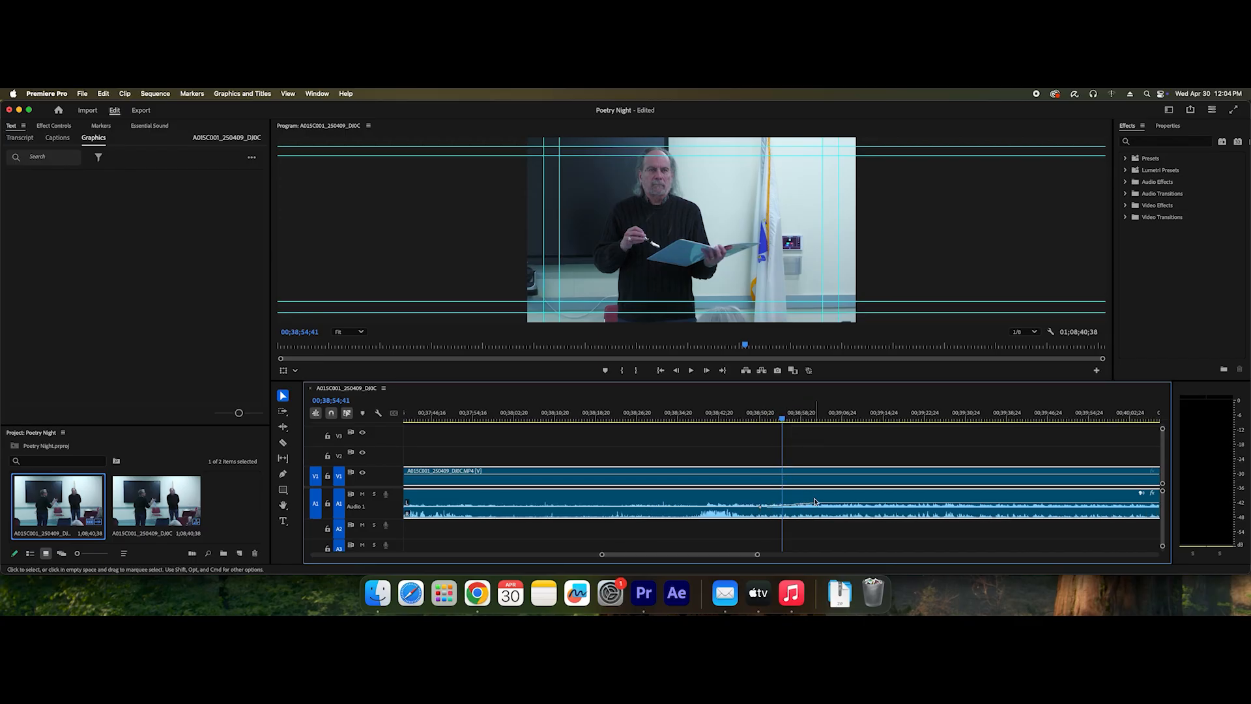
- Play the ramp from about 00;38;49, shorten it by moving the second keyframe to about 00;38;55, and resume playback briefly
left_click_drag(781, 424, 760, 428)
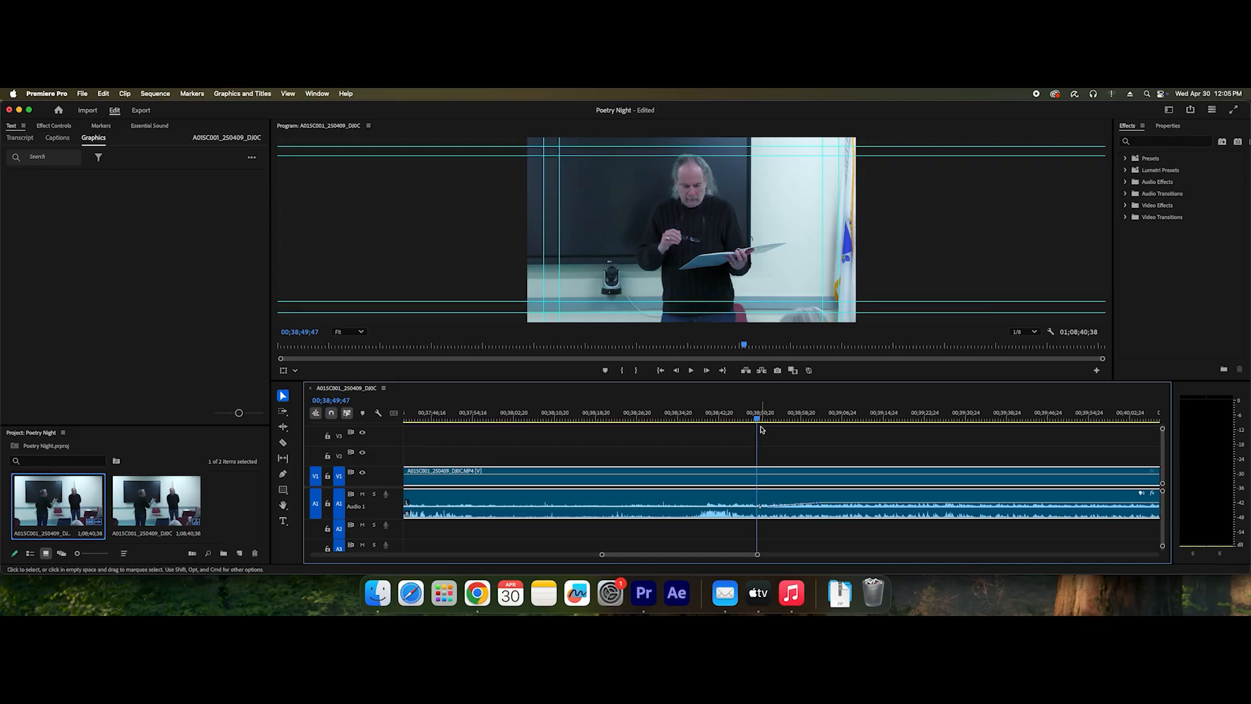
key("space")
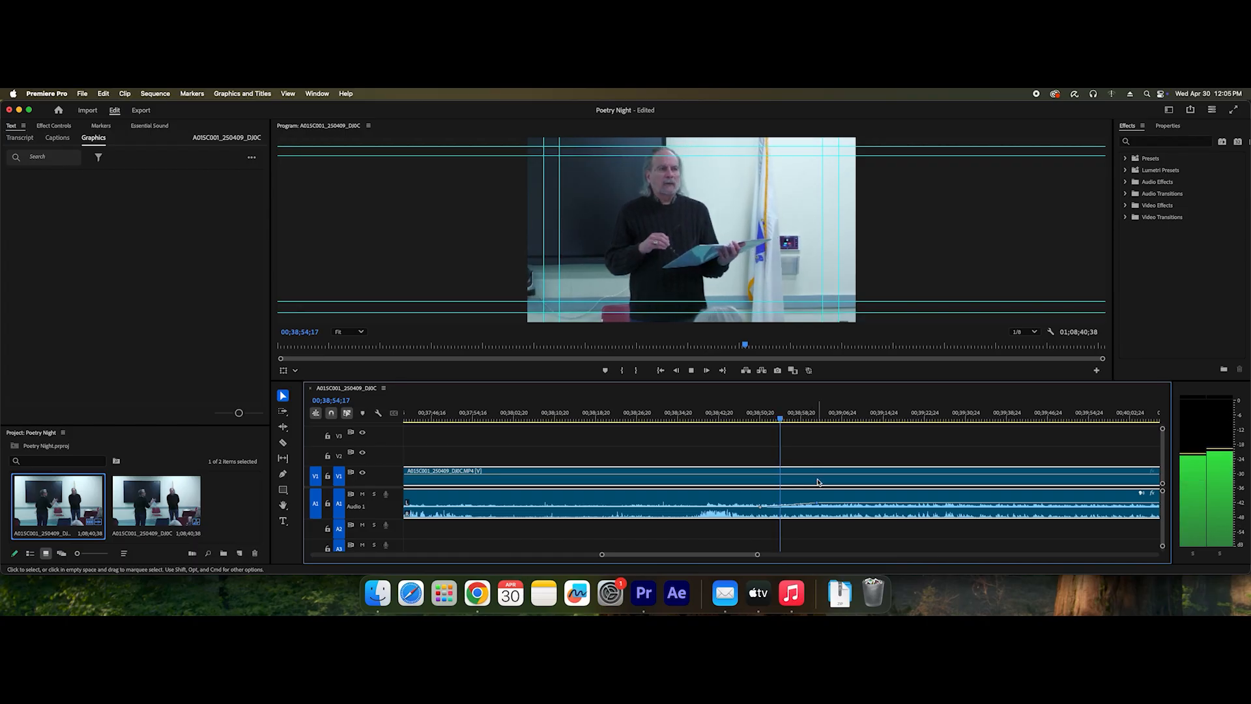
key("space")
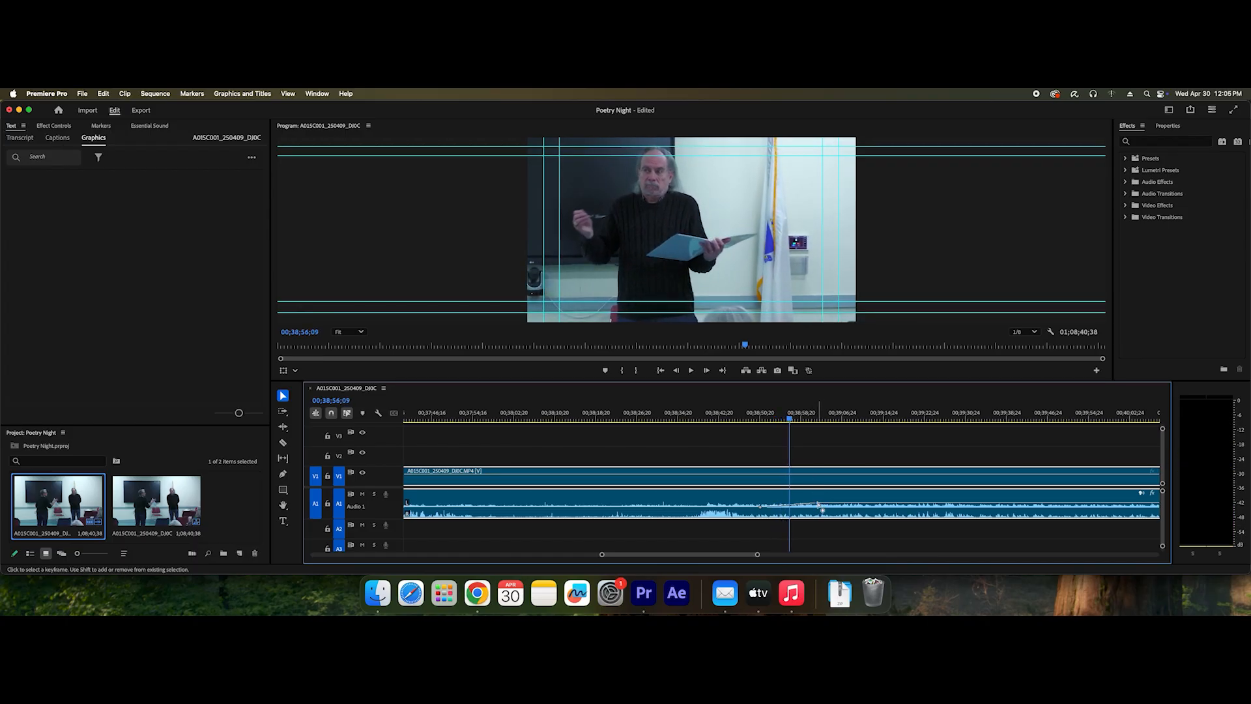
left_click_drag(819, 505, 787, 502)
key("space")
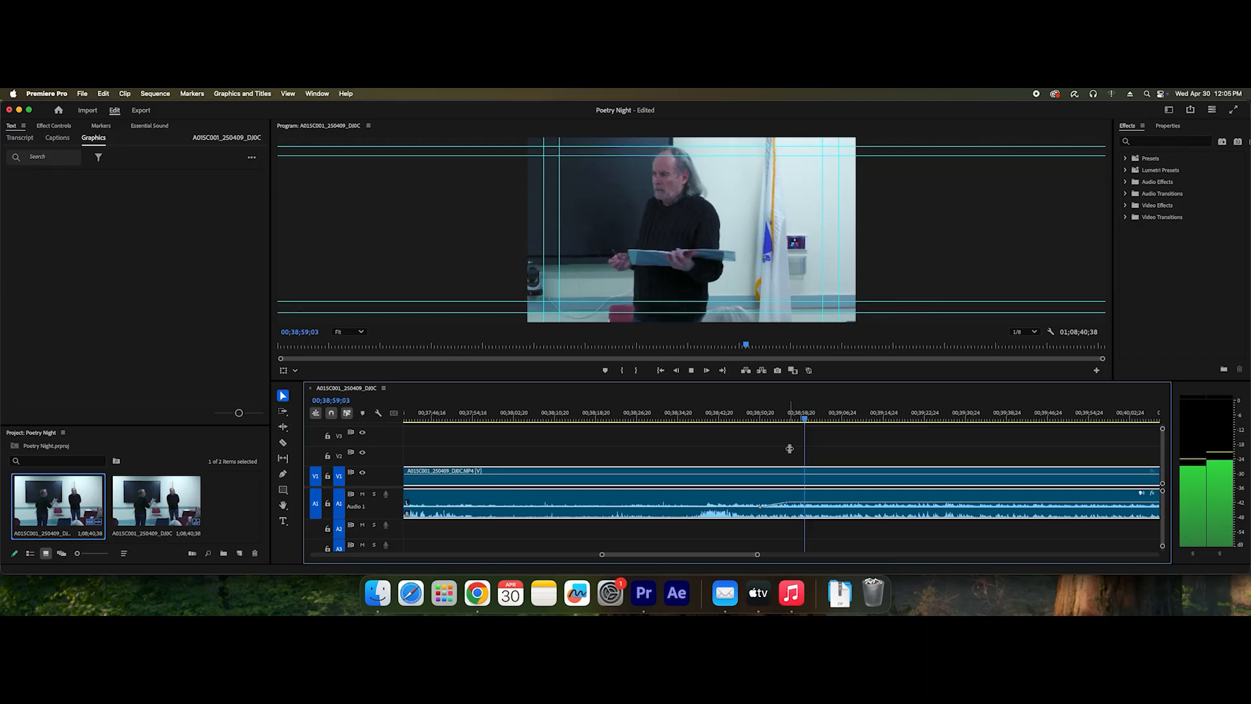
key("space")
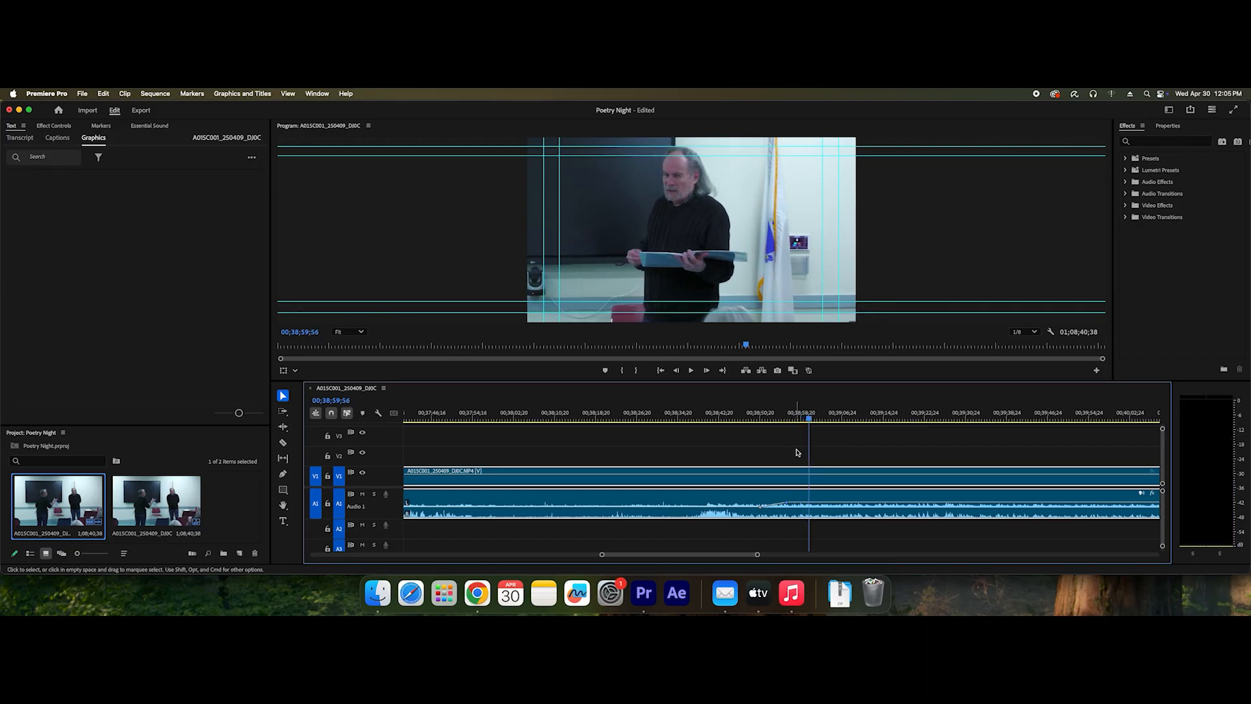
- Move the playhead to about 00;44;09, add a volume keyframe there with the Pen tool, and try pulling it down
key("minus")
key("minus")
key("minus")
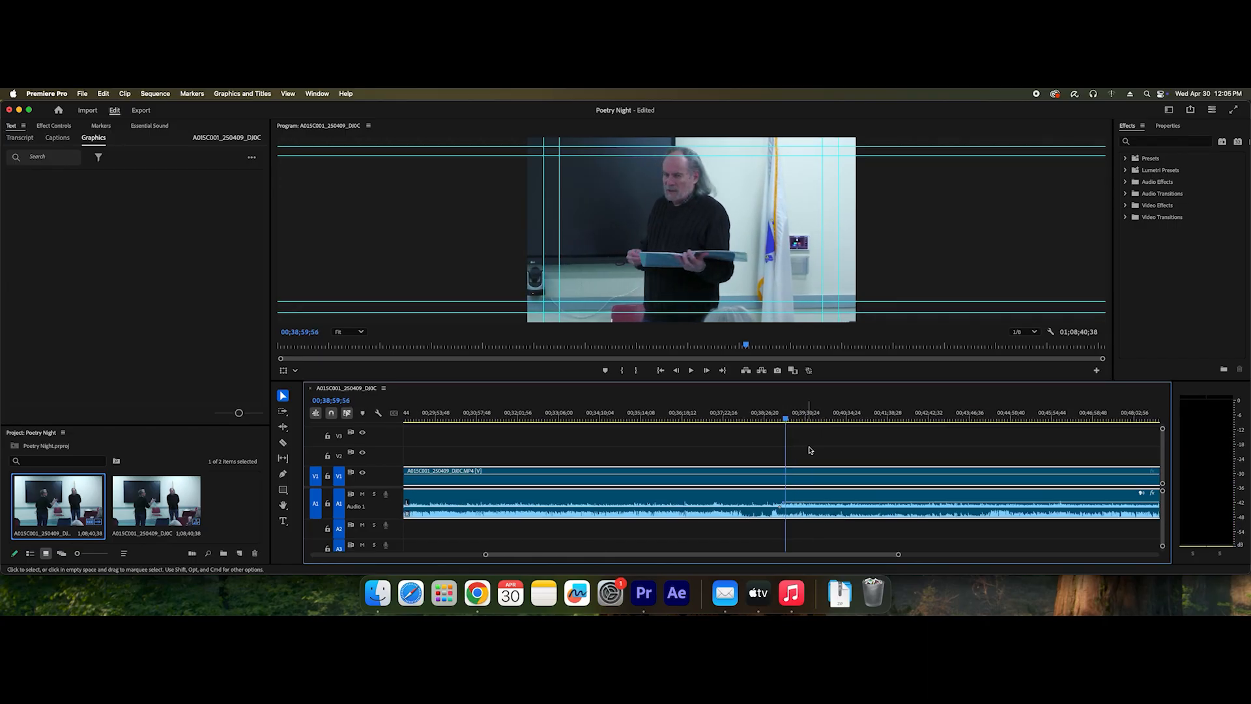
key("minus")
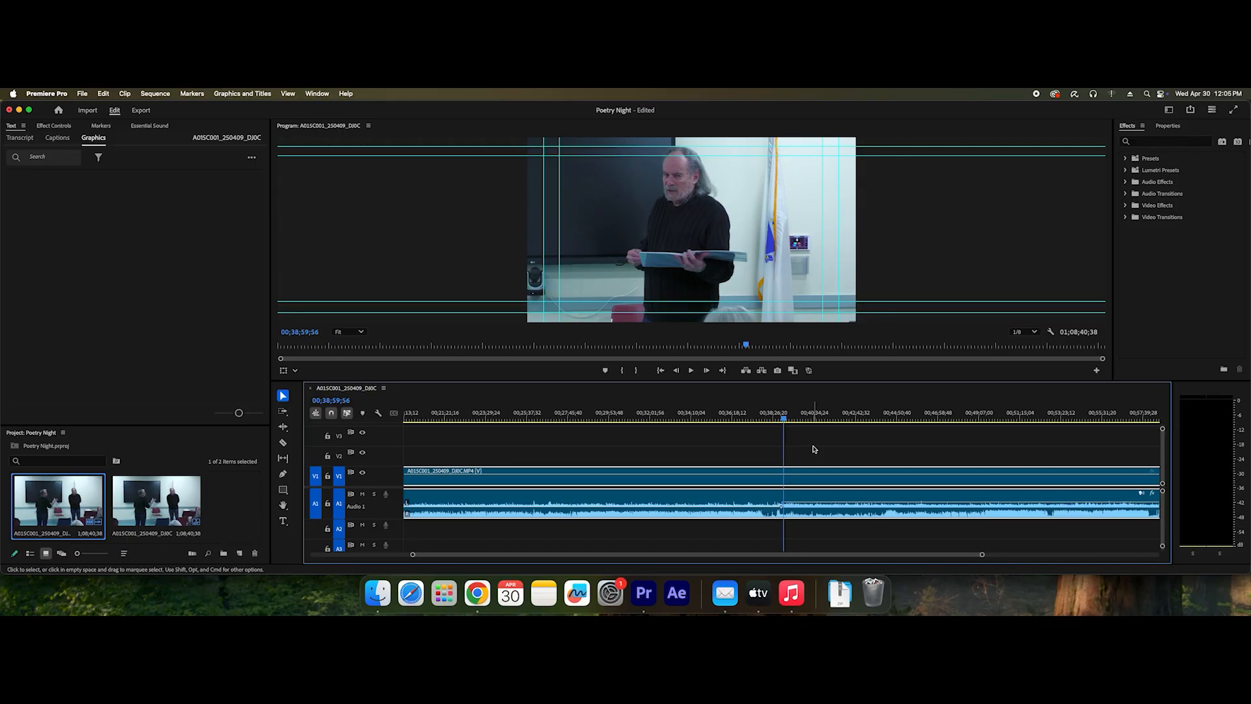
left_click_drag(785, 422, 885, 439)
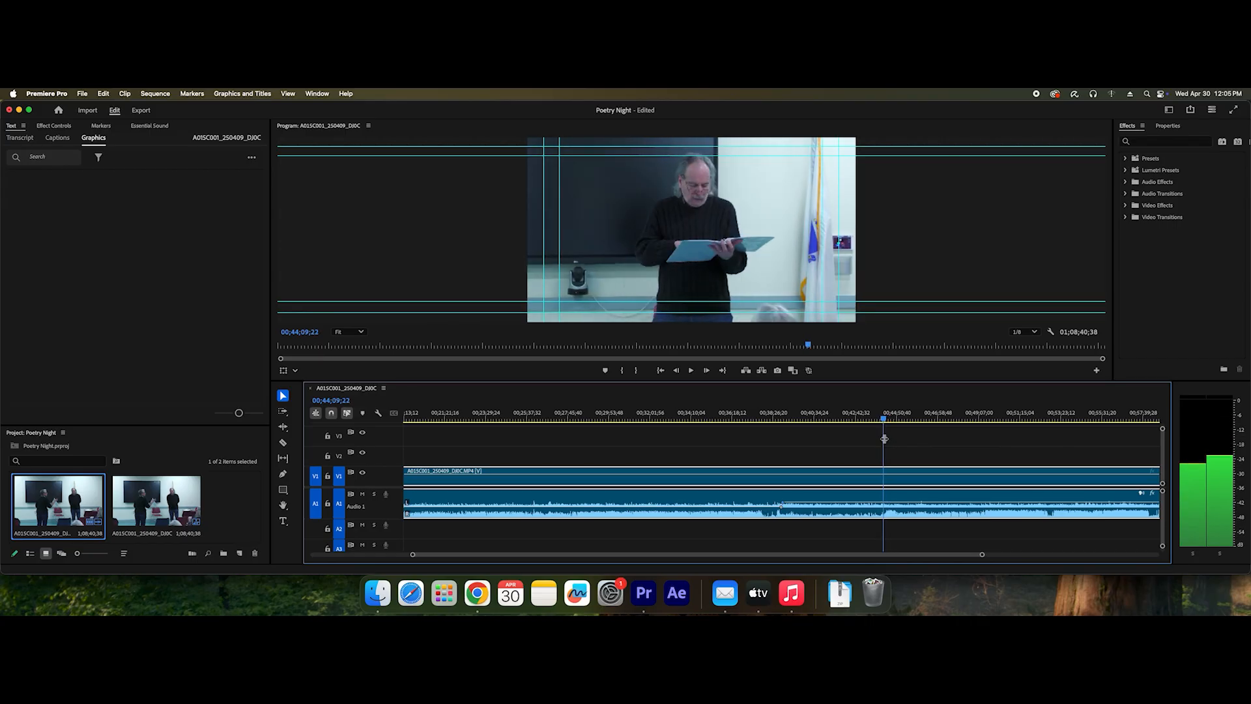
key("=")
key("=")
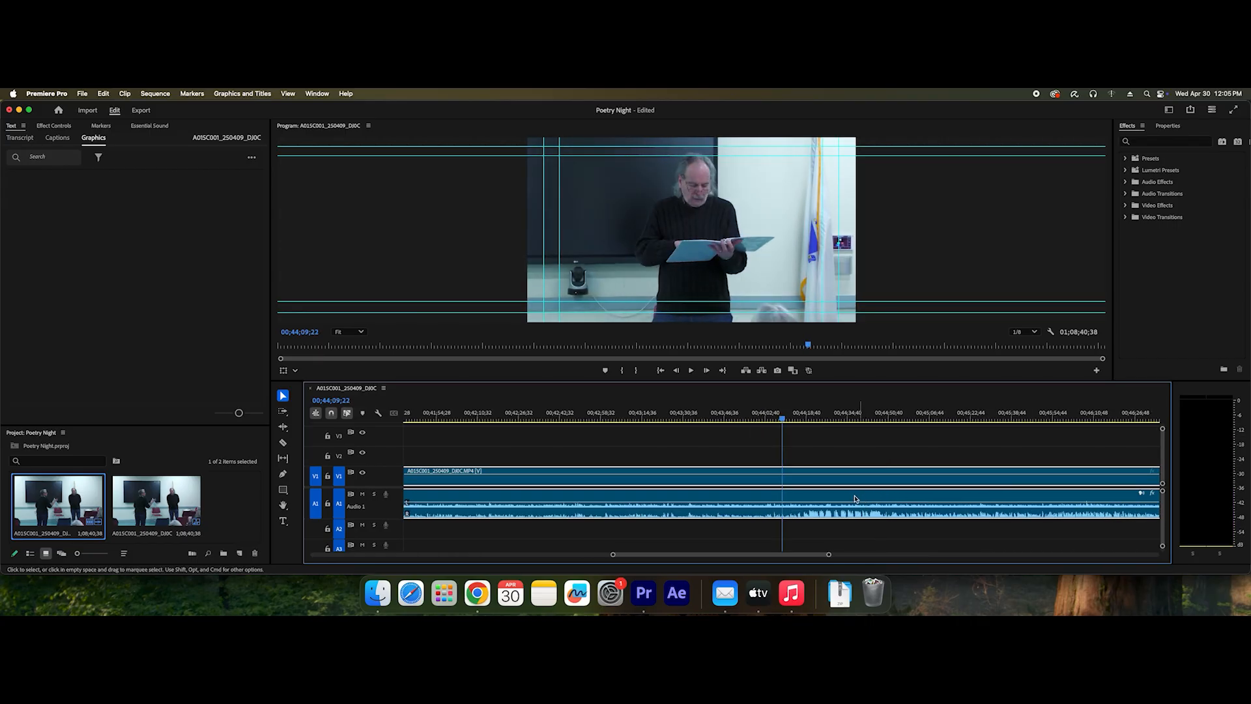
key("p")
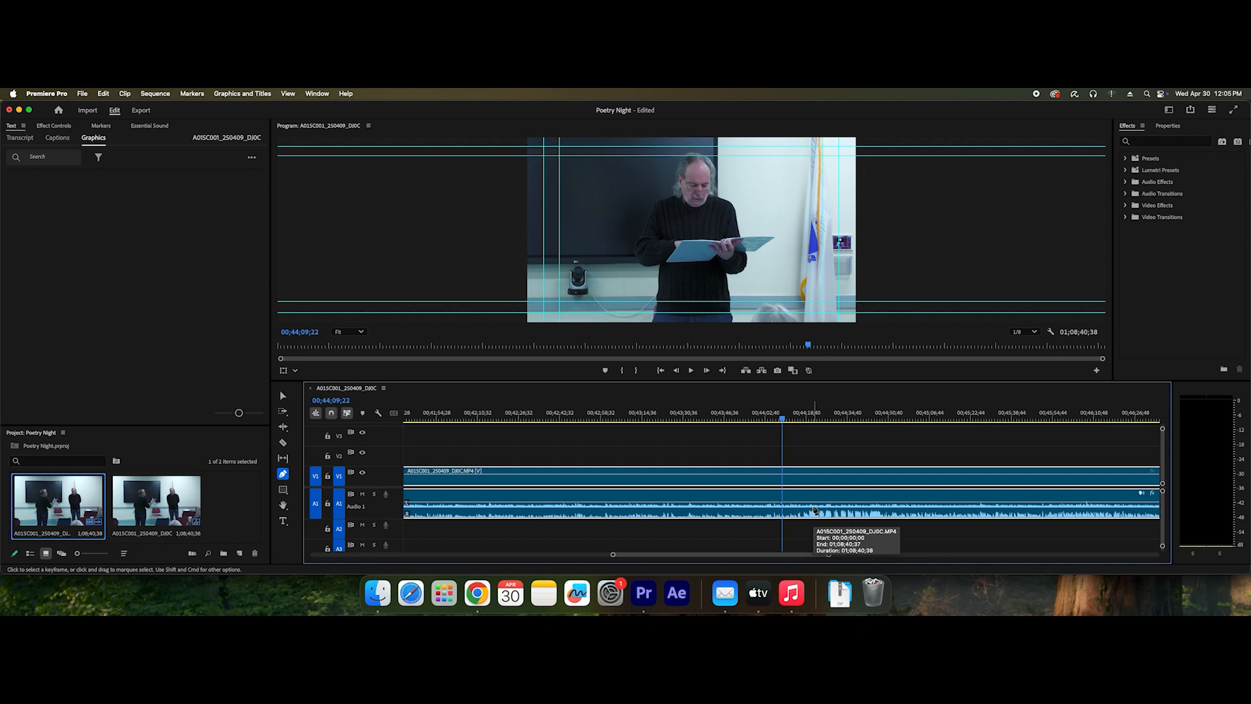
key("v")
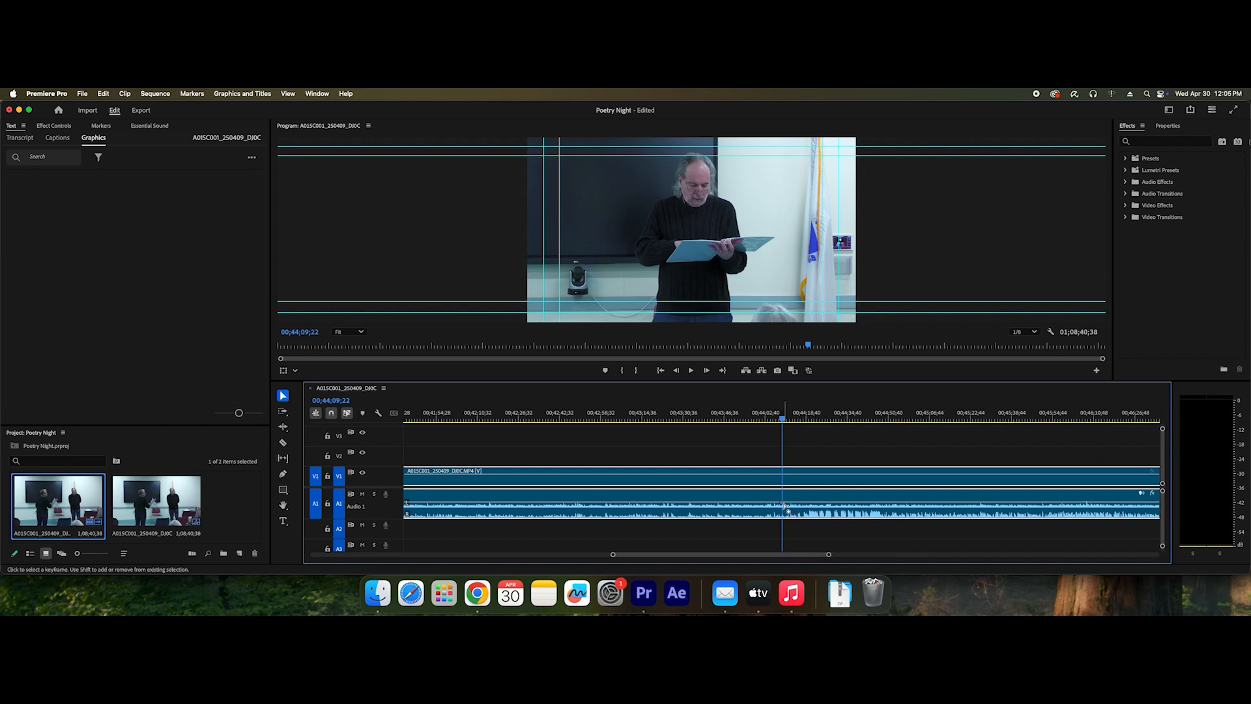
left_click_drag(784, 503, 782, 515)
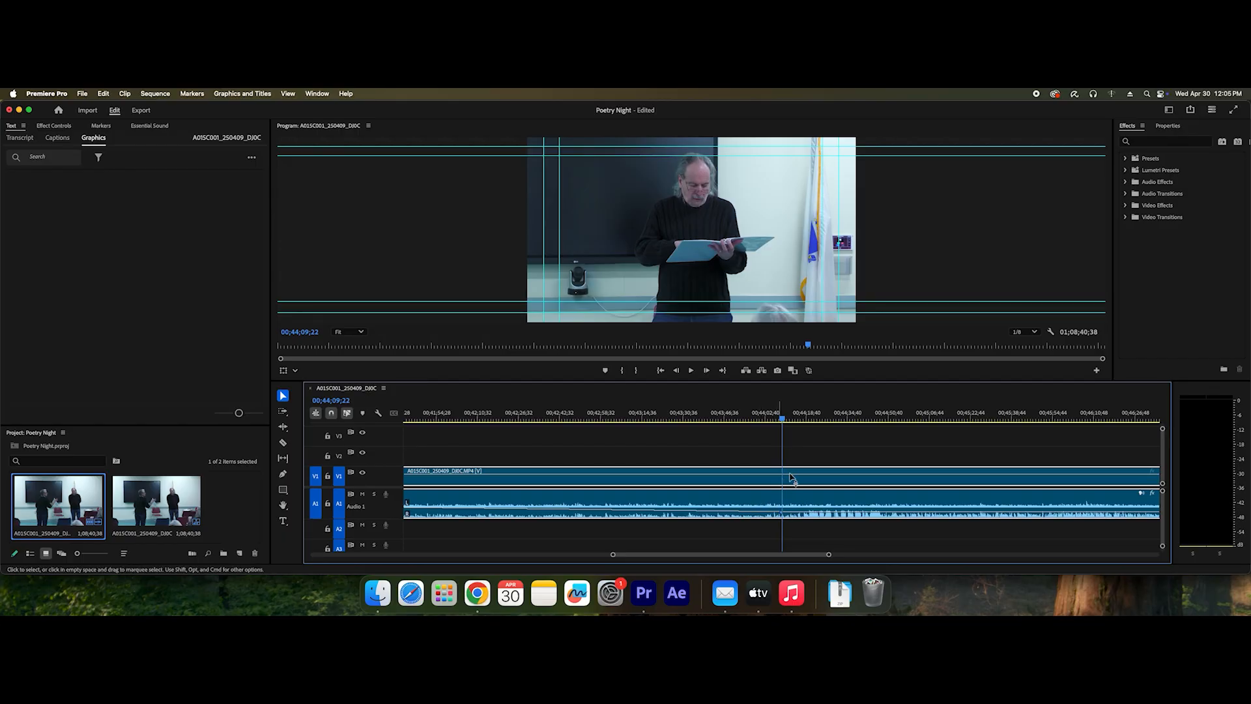
- Add another volume keyframe just after the playhead at 00;44;09 and lower it to bring the audio level back down
key("minus")
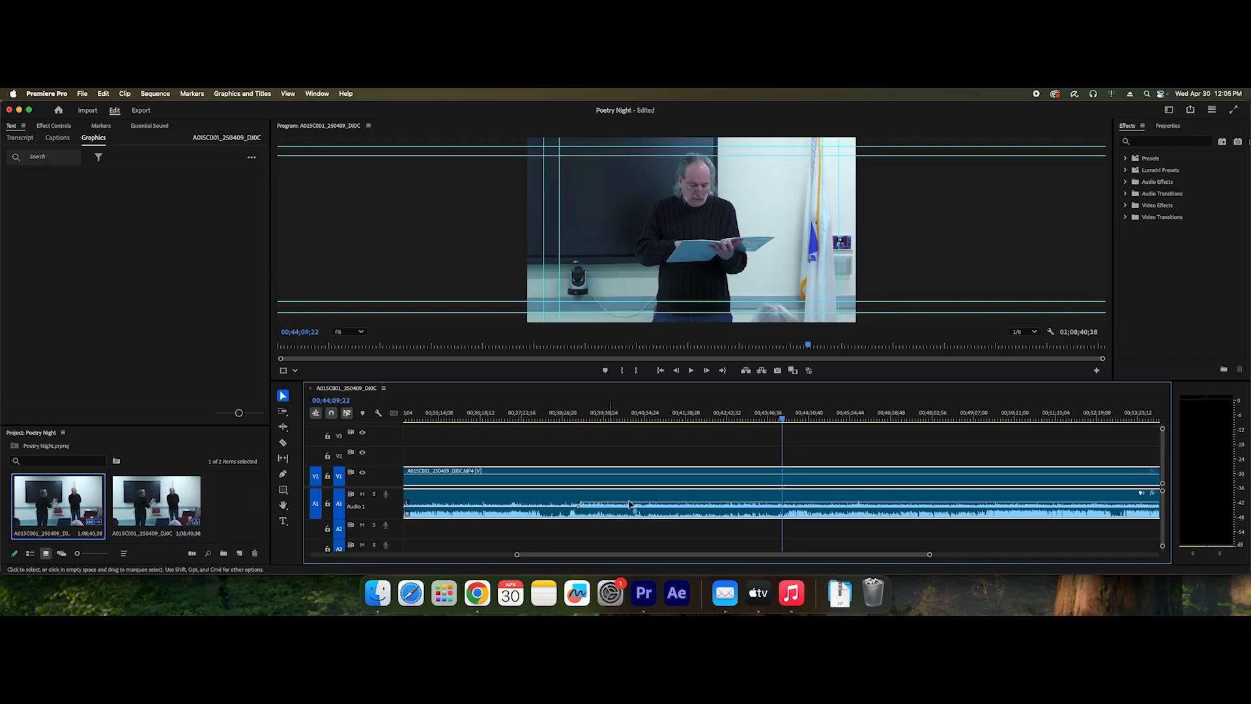
key("equal")
key("equal")
key("equal")
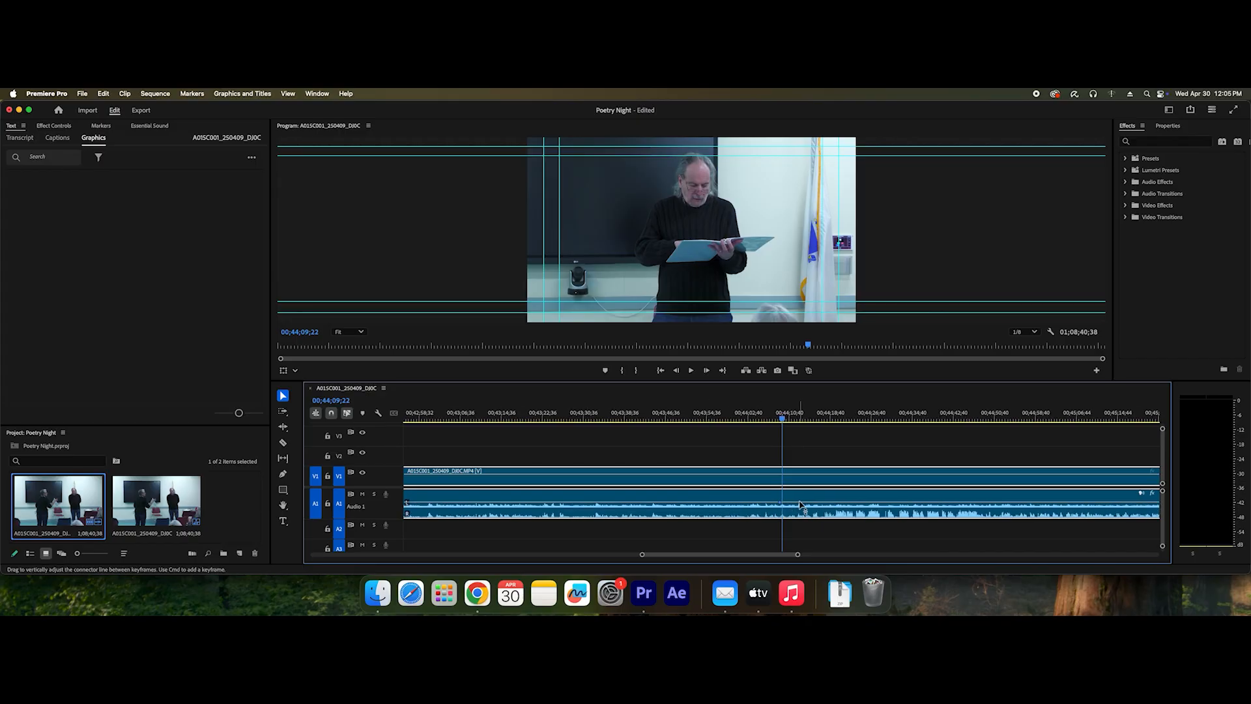
key("p")
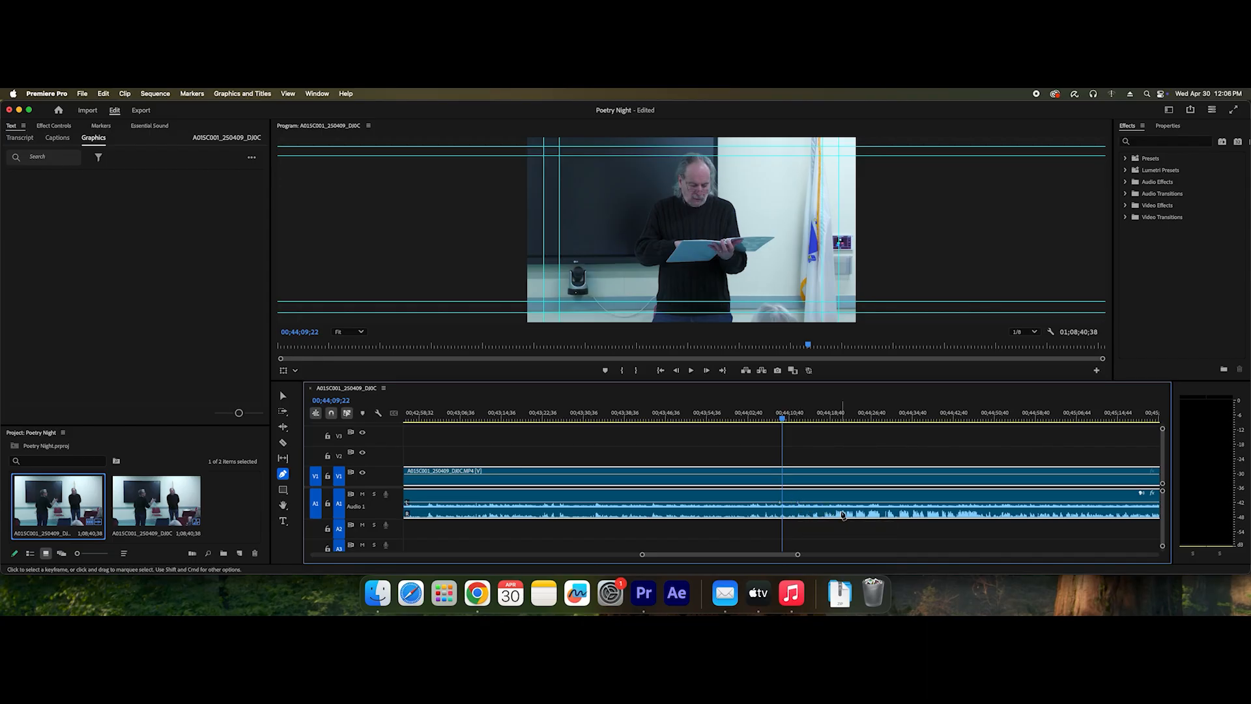
key("v")
left_click_drag(799, 503, 799, 507)
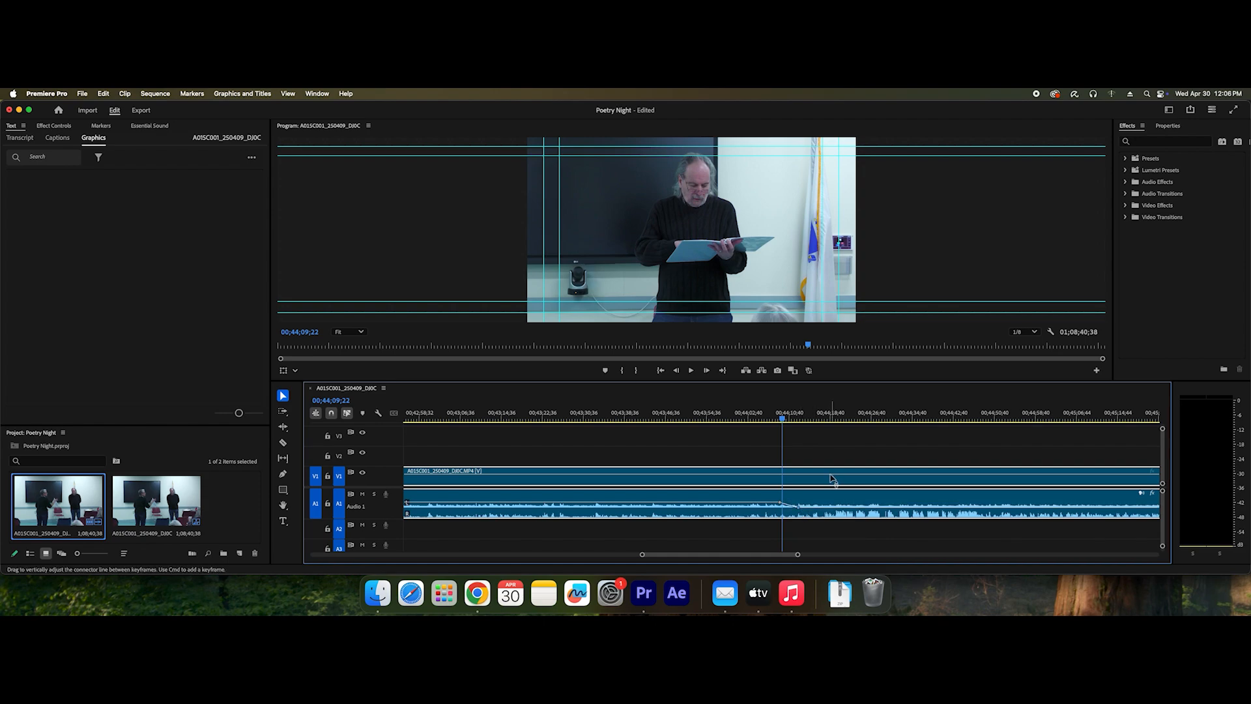
- Play the lowered audio from about 00;44;09 at a wider timeline scale to check the volume drop
key("minus")
key("space")
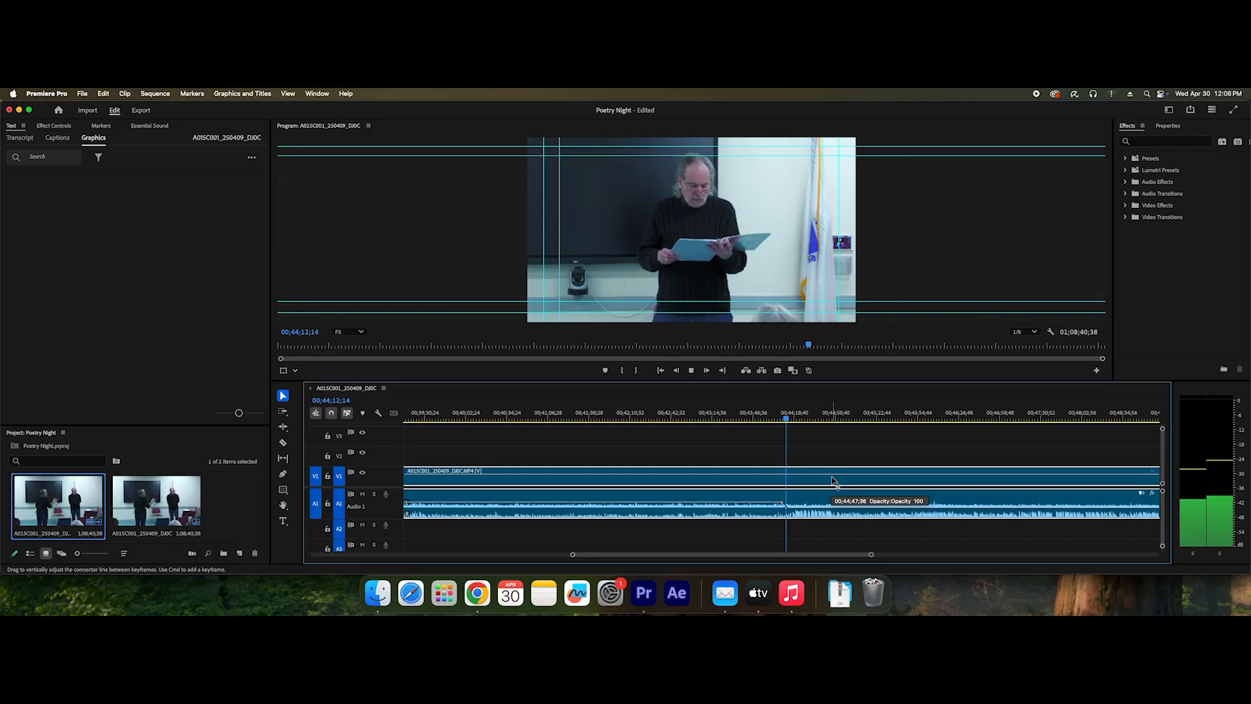
key("space")
- Move the lower volume keyframe to about 00;44;20 at -10.8 dB and bring the preceding keyframe to just before it
key("equal")
key("equal")
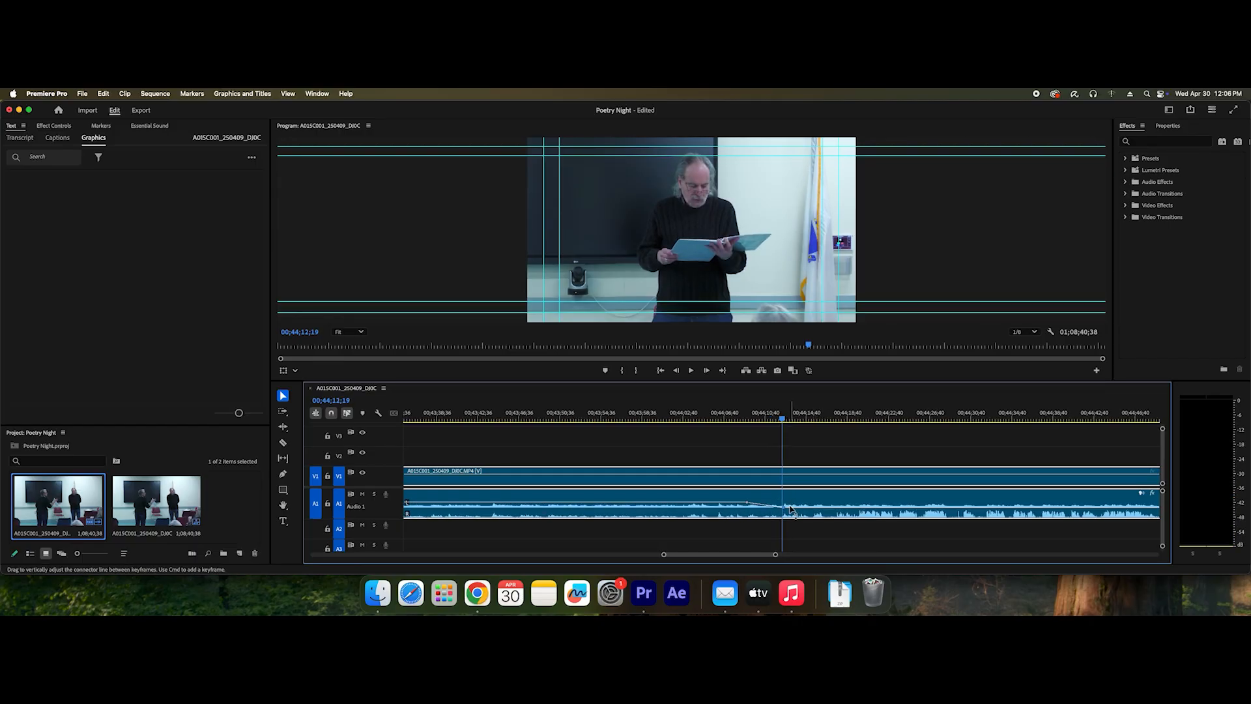
left_click(784, 417)
left_click_drag(802, 422, 864, 433)
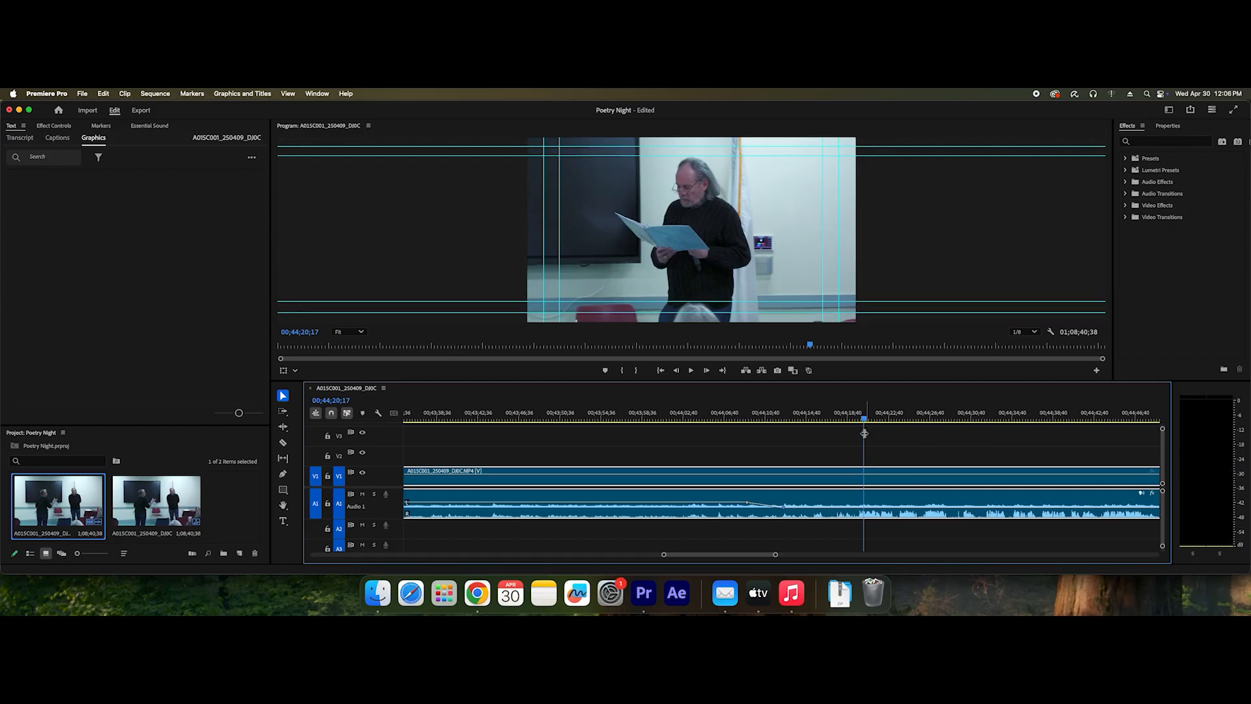
left_click_drag(786, 509, 860, 504)
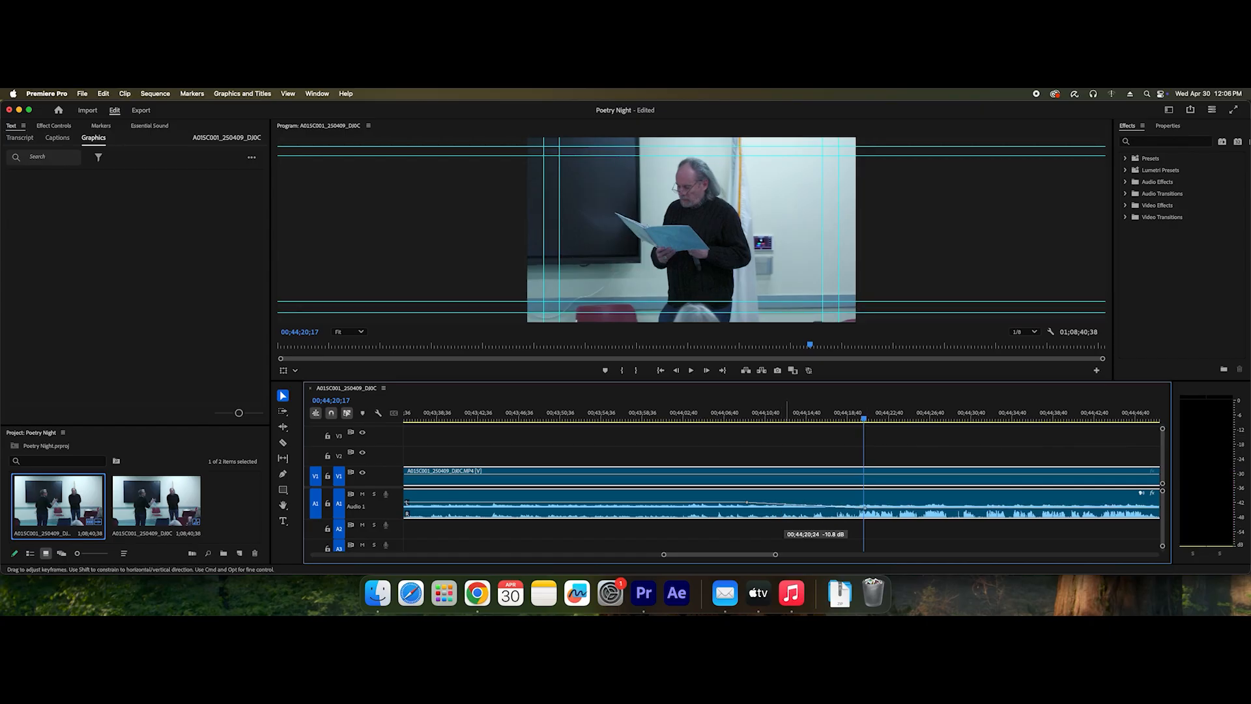
left_click_drag(749, 505, 832, 503)
key("minus")
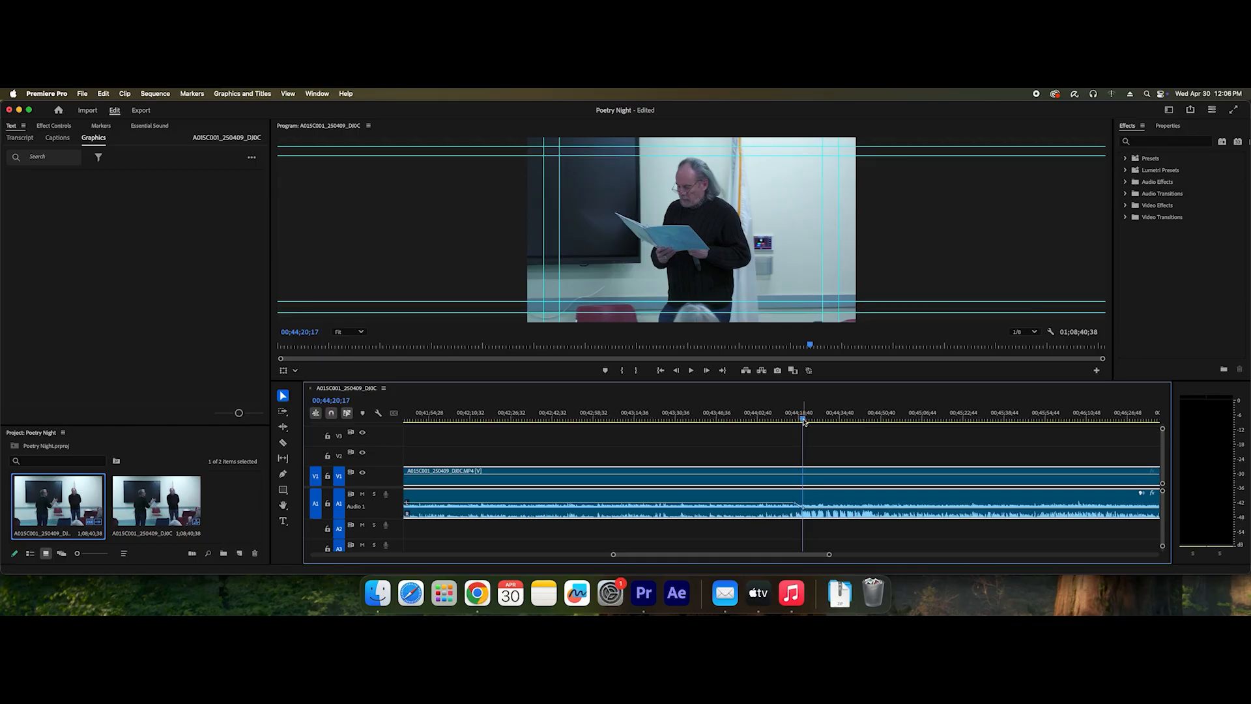
- Play from about 00;44;21 to compare the left and right channel levels on the audio meters
mouse_move(804, 421)
left_mouse_down()
mouse_move(794, 421)
mouse_move(805, 423)
left_mouse_up()
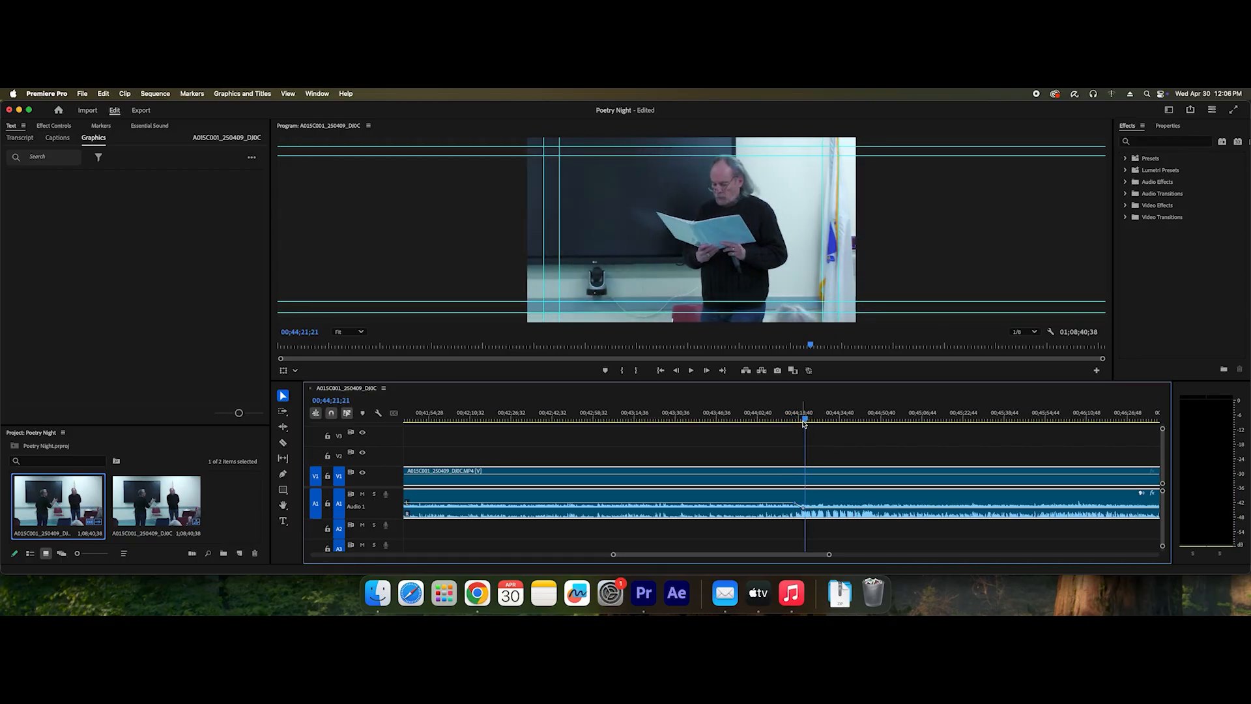
key("space")
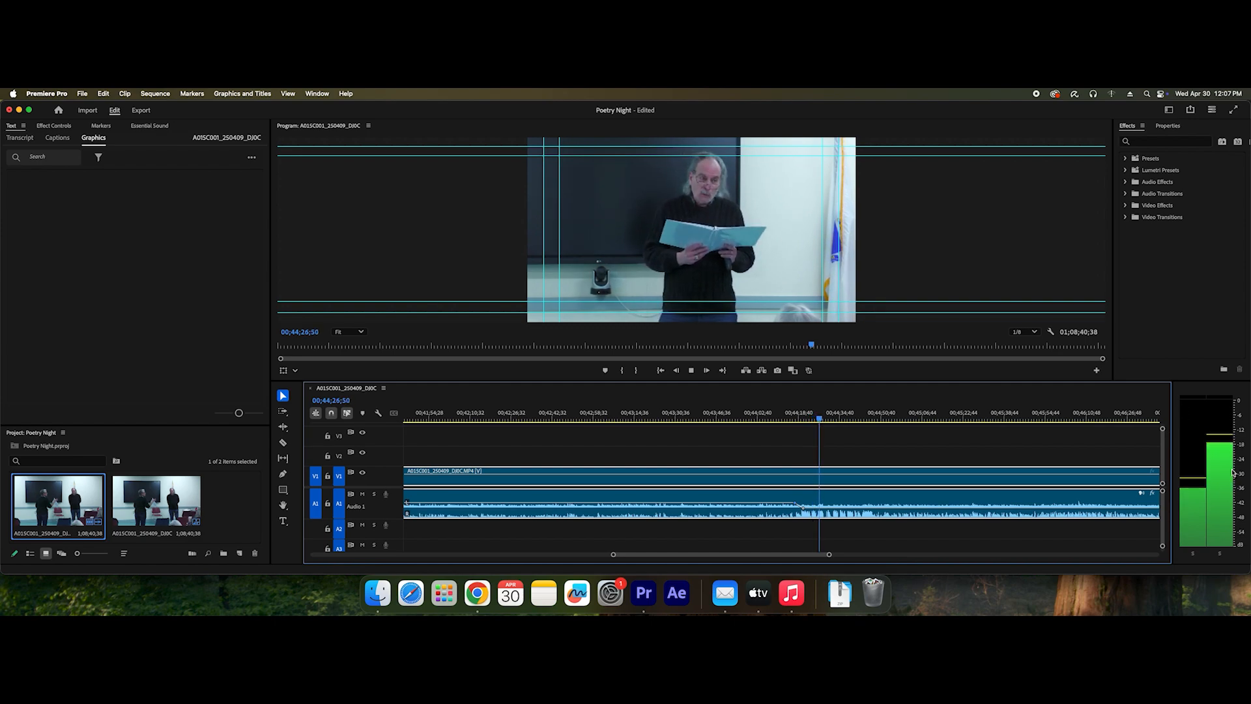
key("space")
key("space")
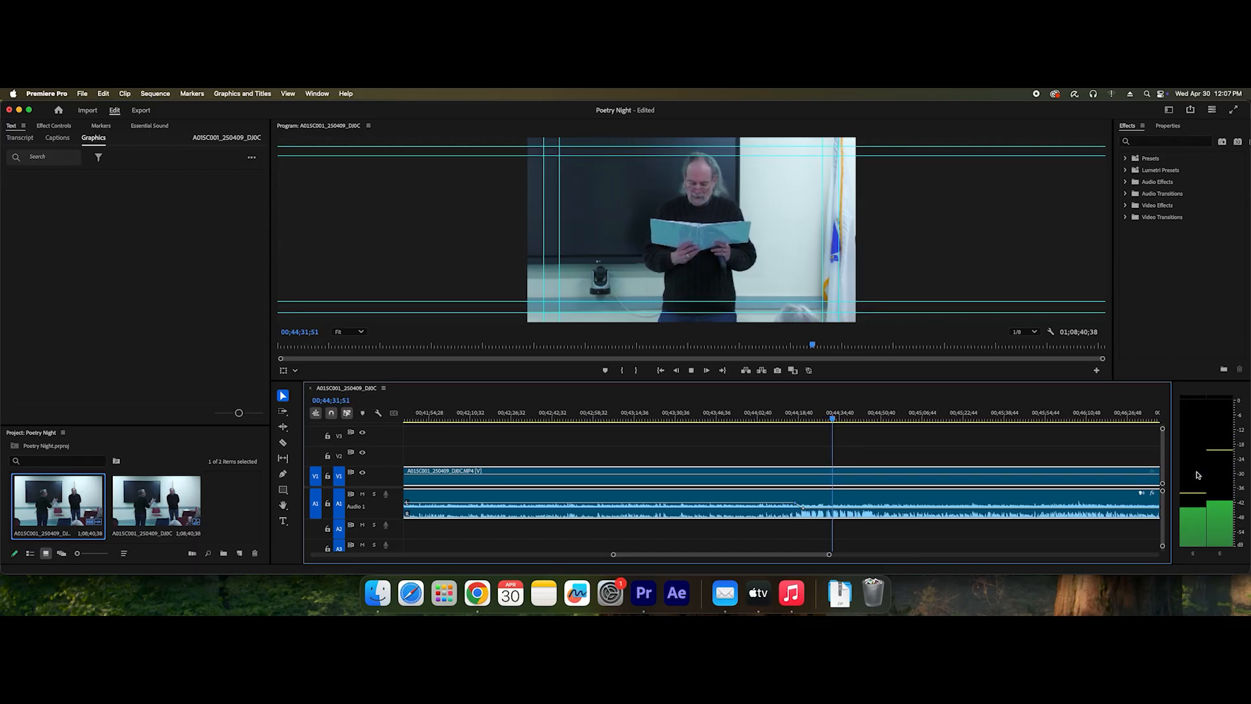
key("space")
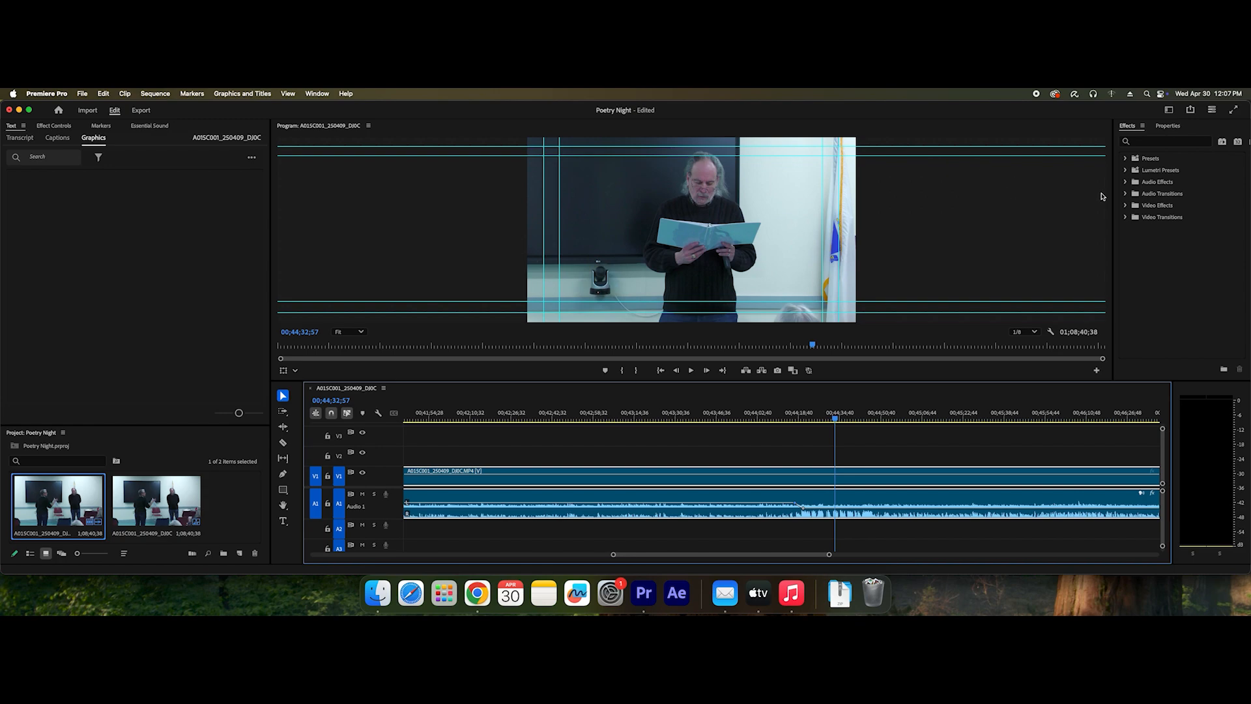
- Search the effects for "fill left" and apply Fill Left with Right to the audio clip on A1
left_click(1169, 143)
left_click(1165, 142)
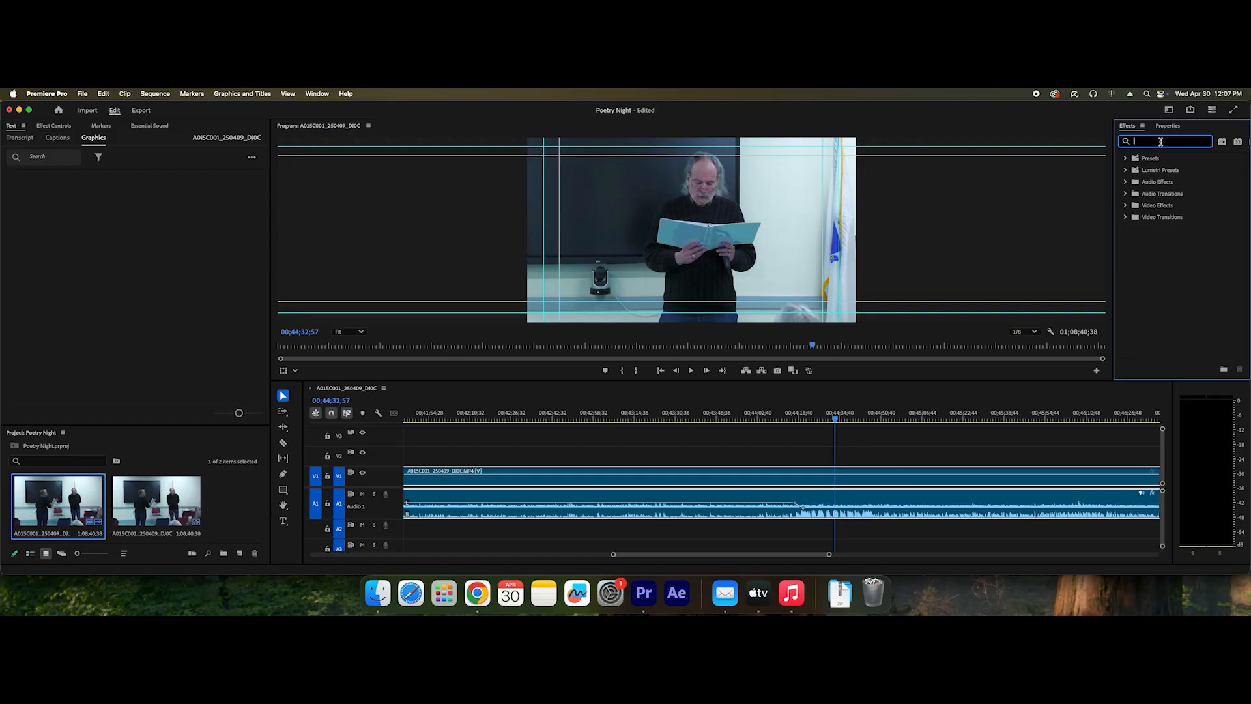
type("fill left")
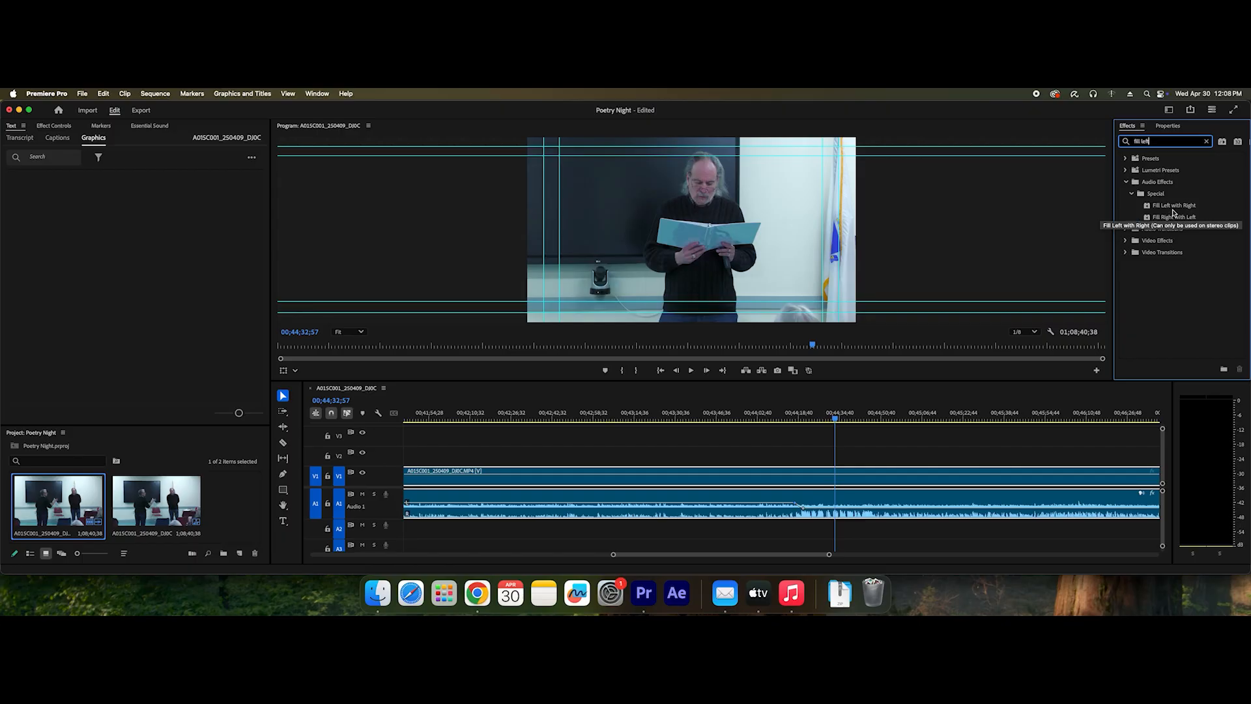
left_click_drag(1172, 209, 839, 497)
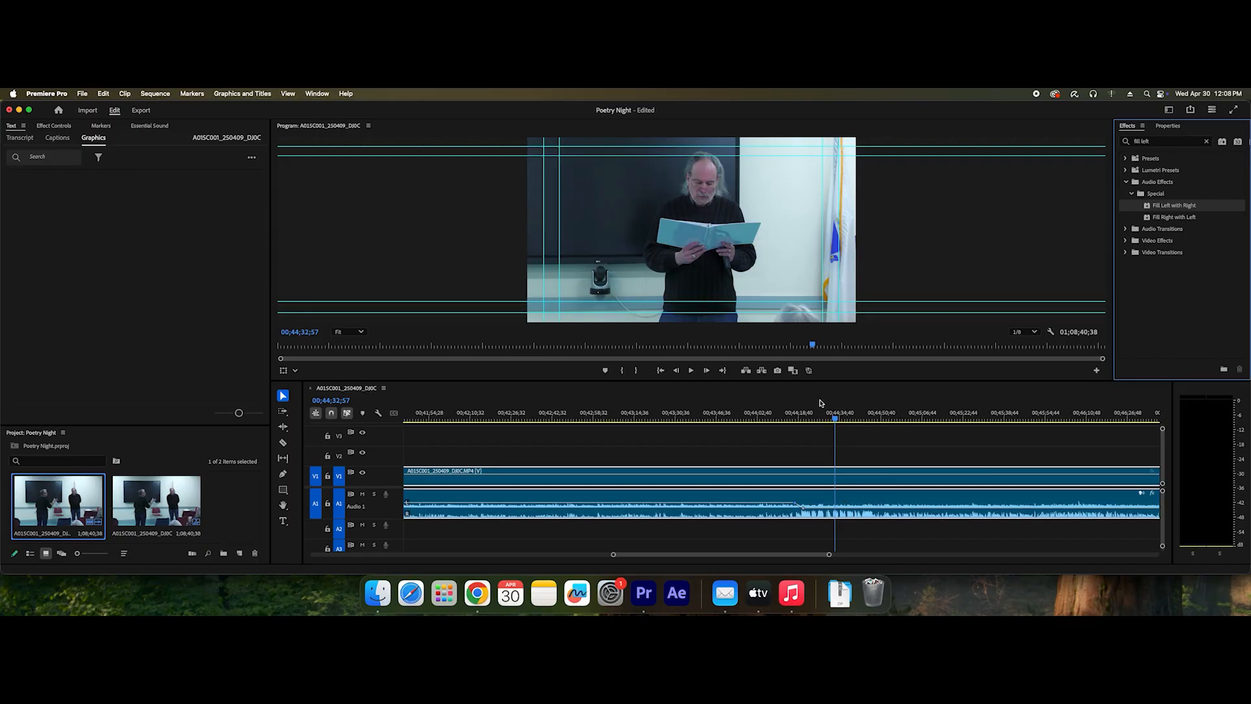
- Check both audio channels by playing from about 00;44;32 and around 00;03;48, and clear the effects search
key("space")
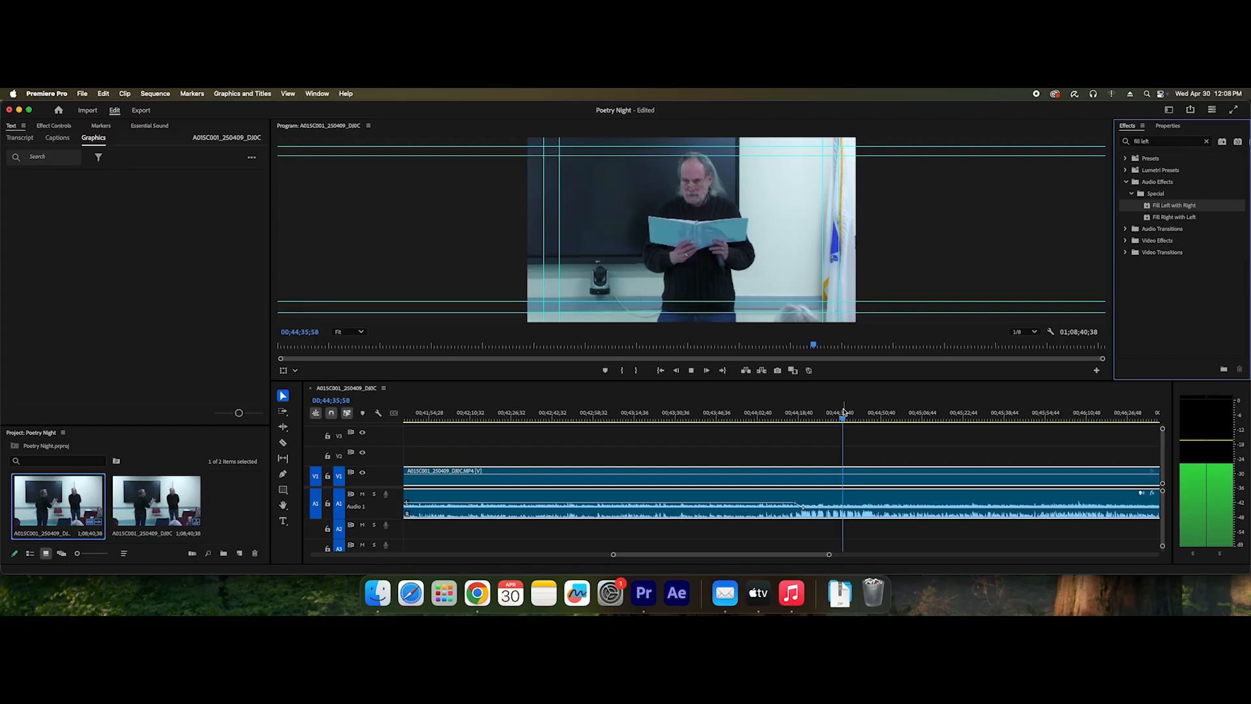
key("space")
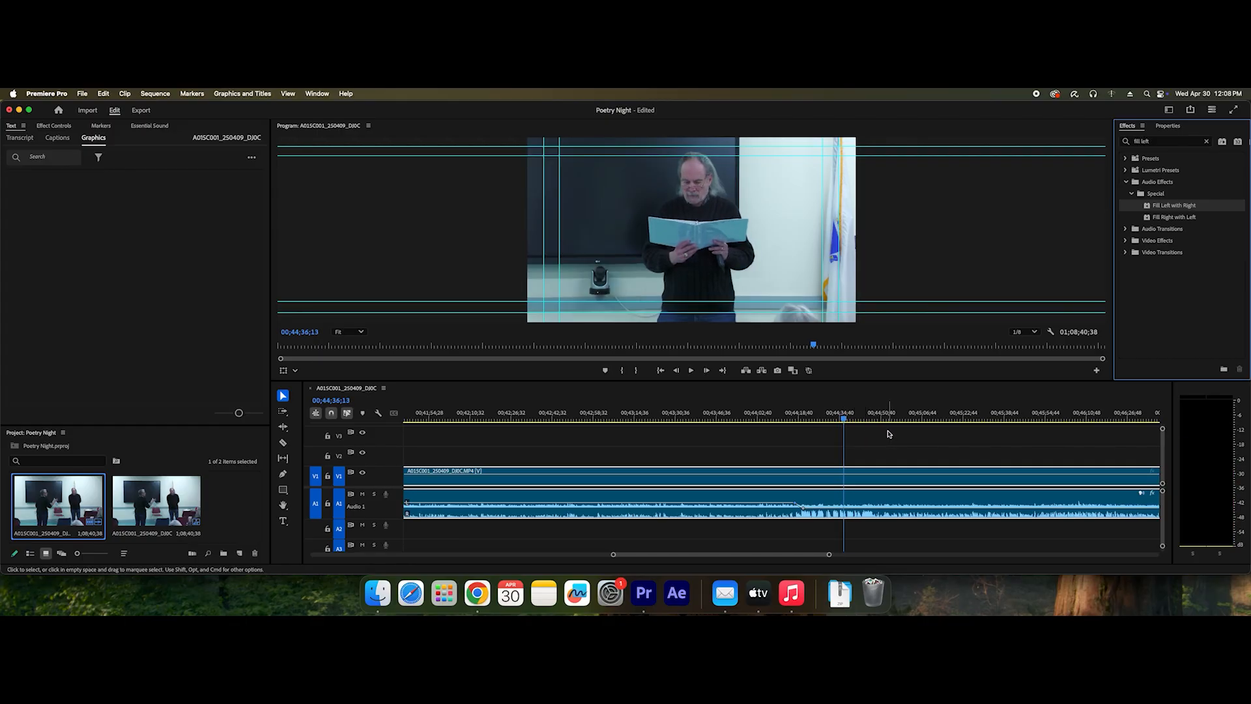
key("backslash")
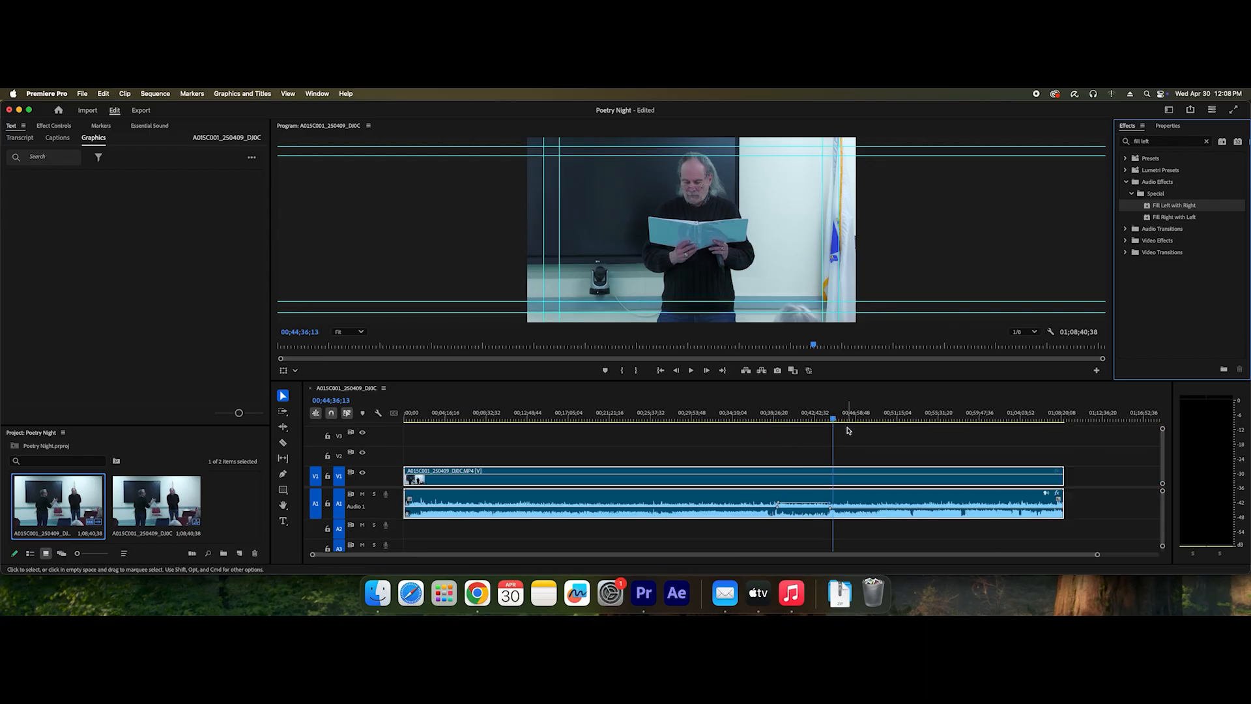
left_click(440, 417)
key("space")
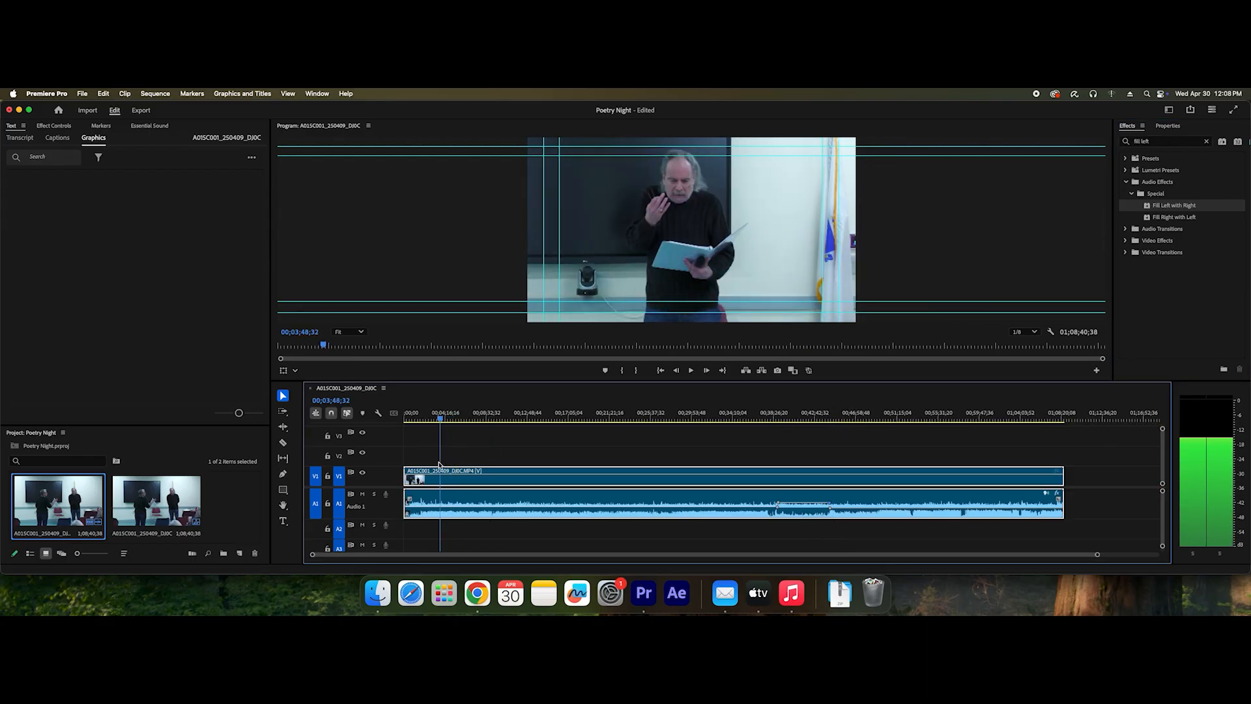
key("space")
key("space")
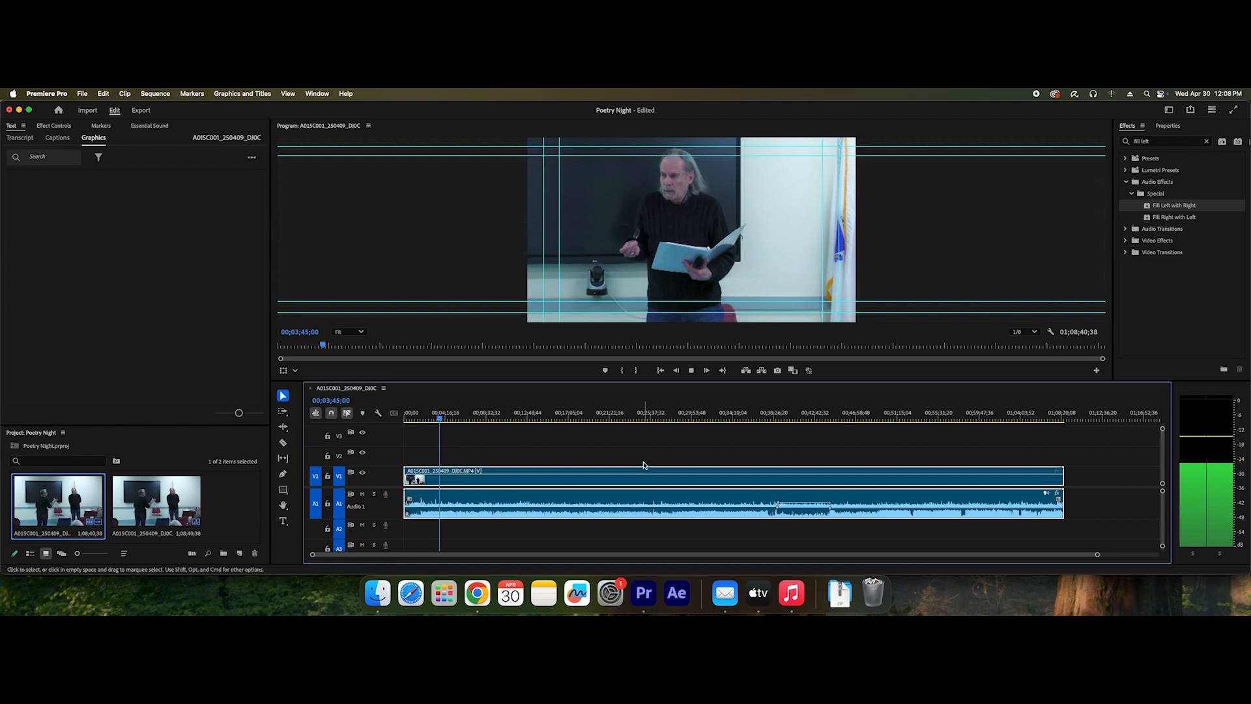
key("space")
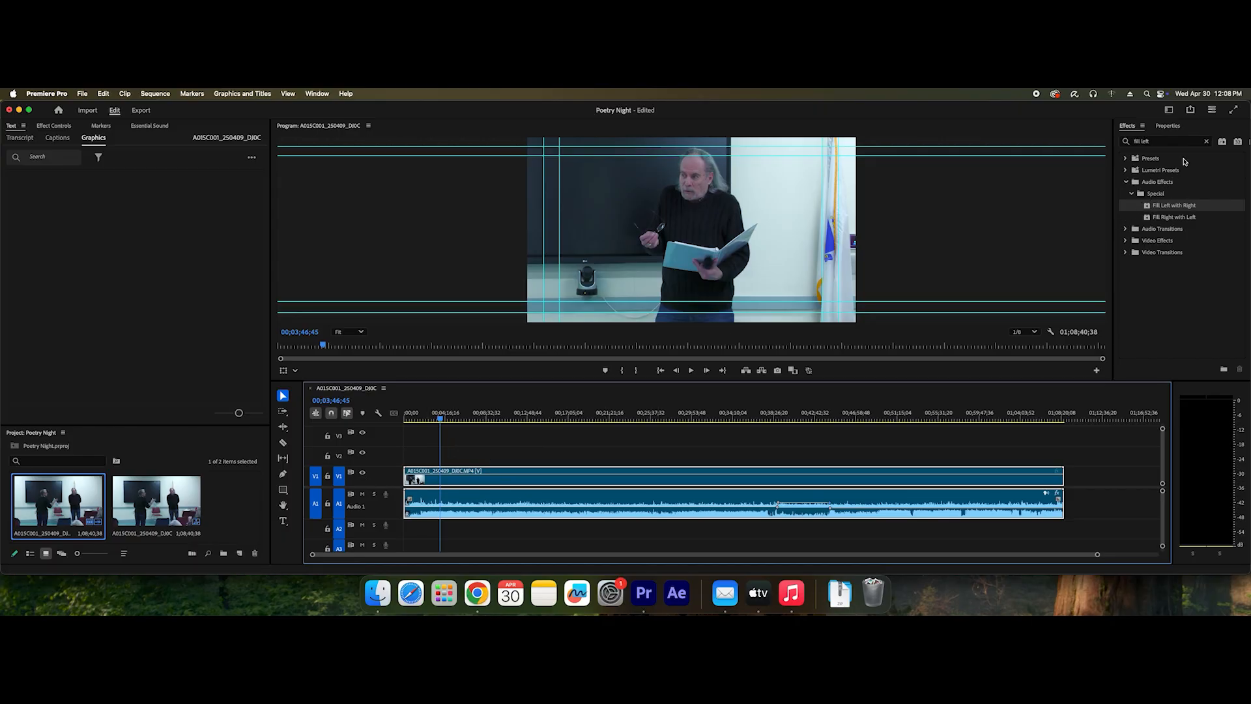
left_click(1206, 140)
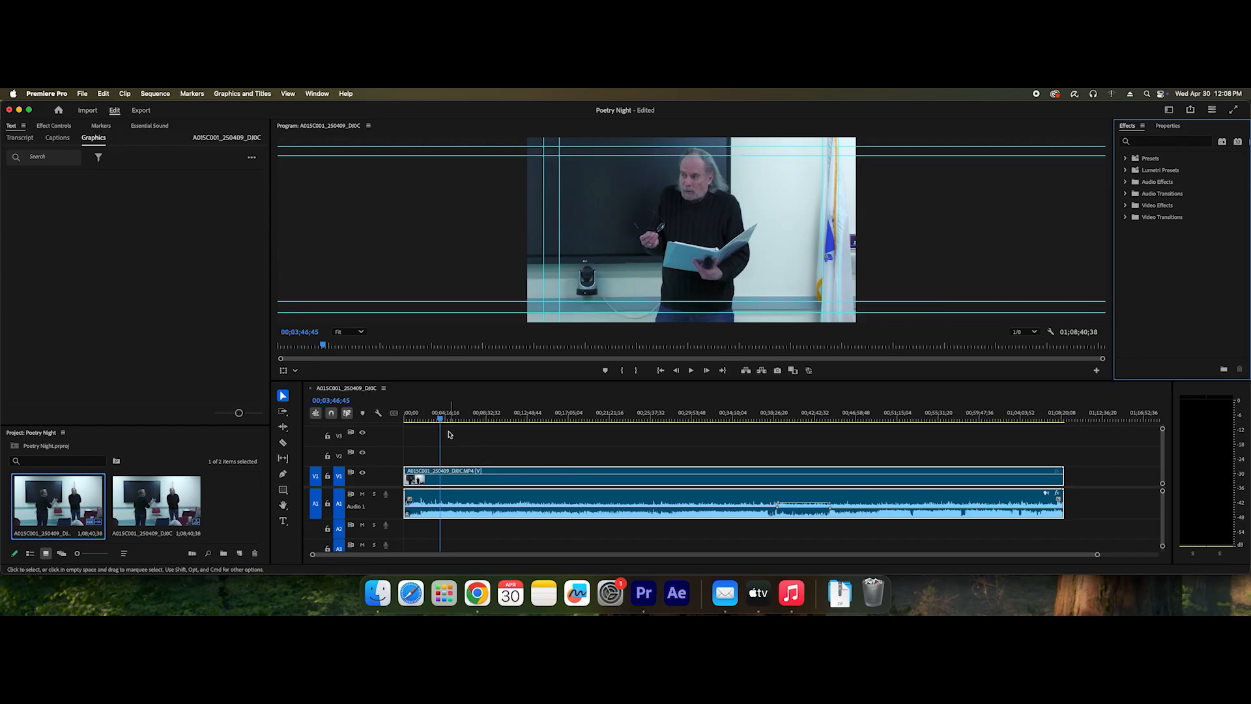
- Review the opening from 00;00;00 to about 00;01;46 for a starting point, leaving the playhead at about 00;01;40
left_click_drag(440, 421, 394, 429)
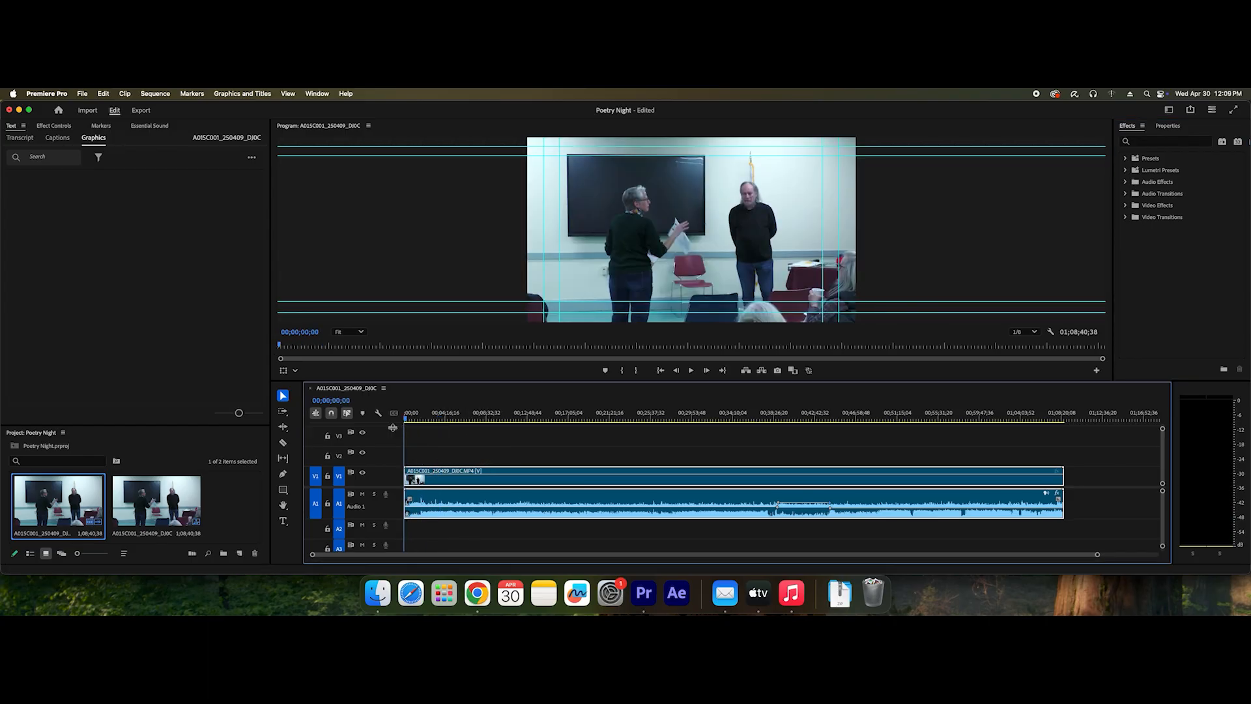
key("equal")
key("equal")
key("equal")
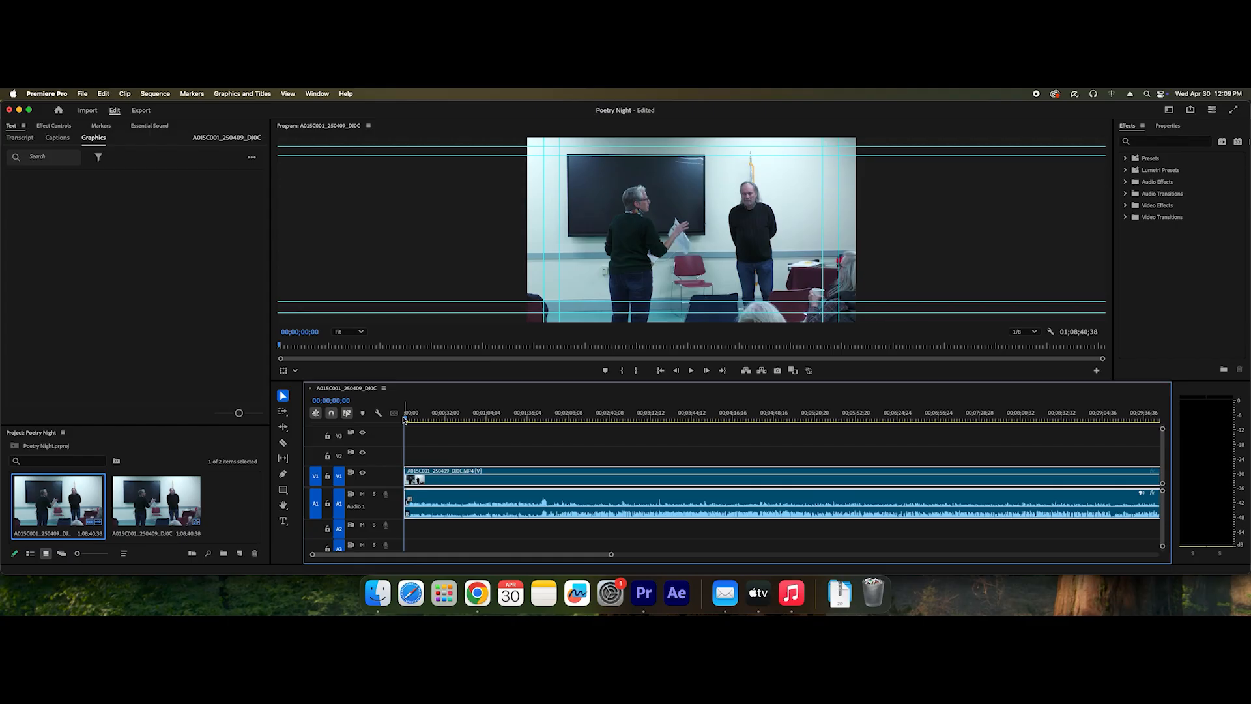
left_click_drag(404, 421, 522, 435)
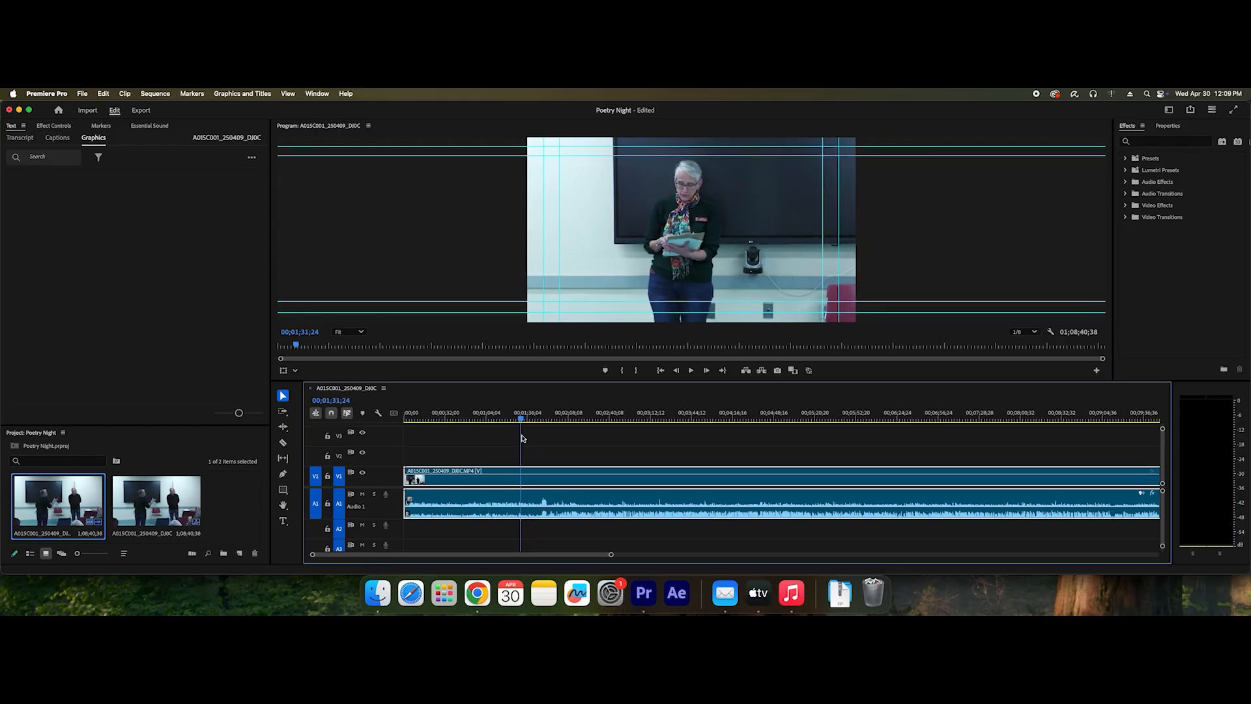
key("space")
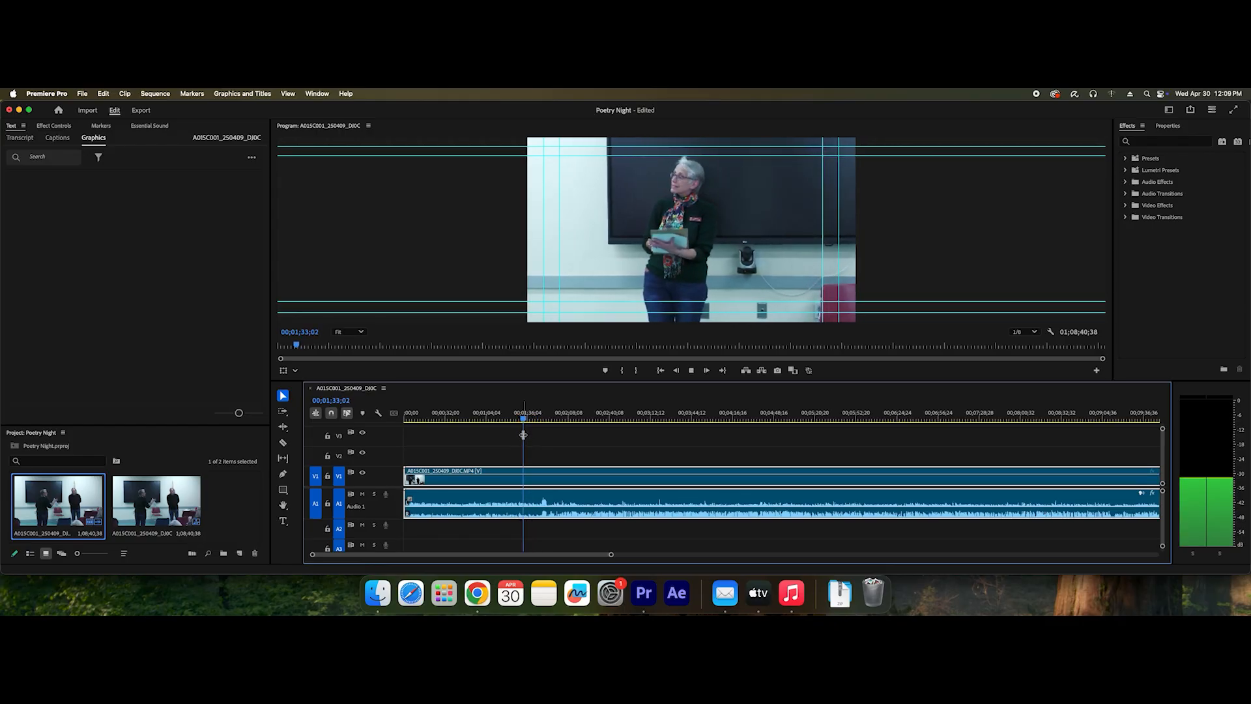
key("space")
left_click_drag(524, 422, 539, 425)
key("space")
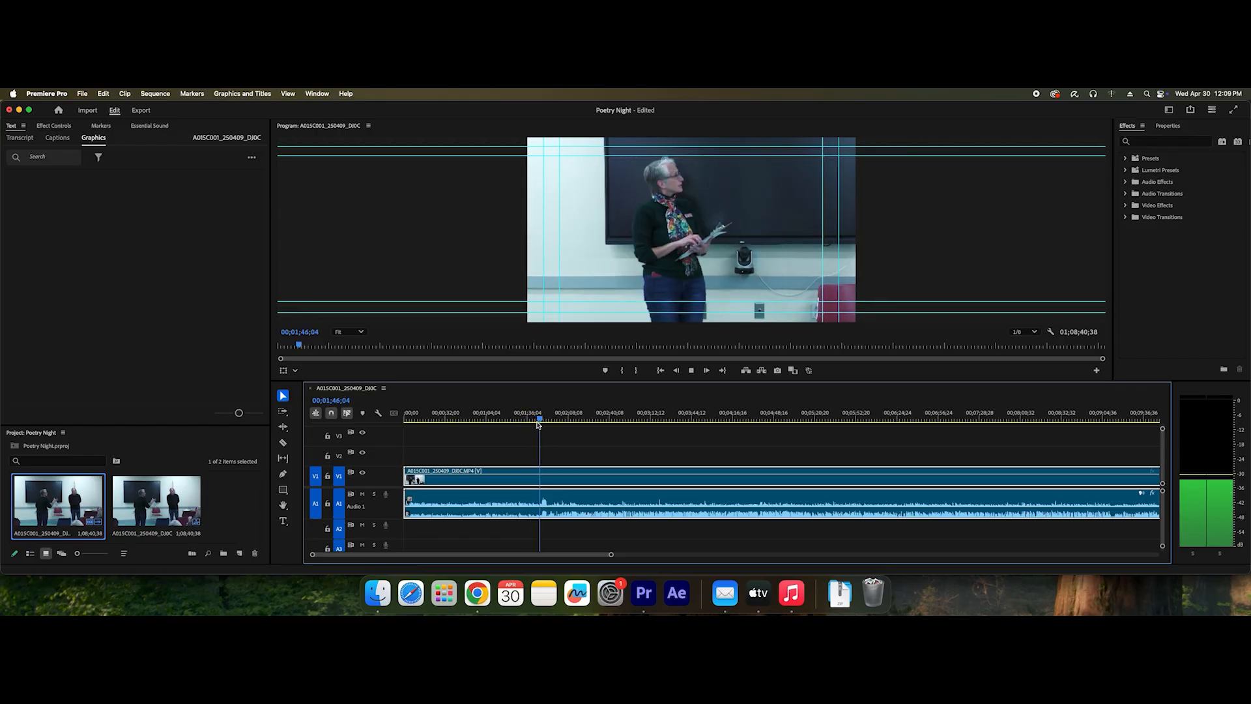
left_click_drag(538, 425, 532, 424)
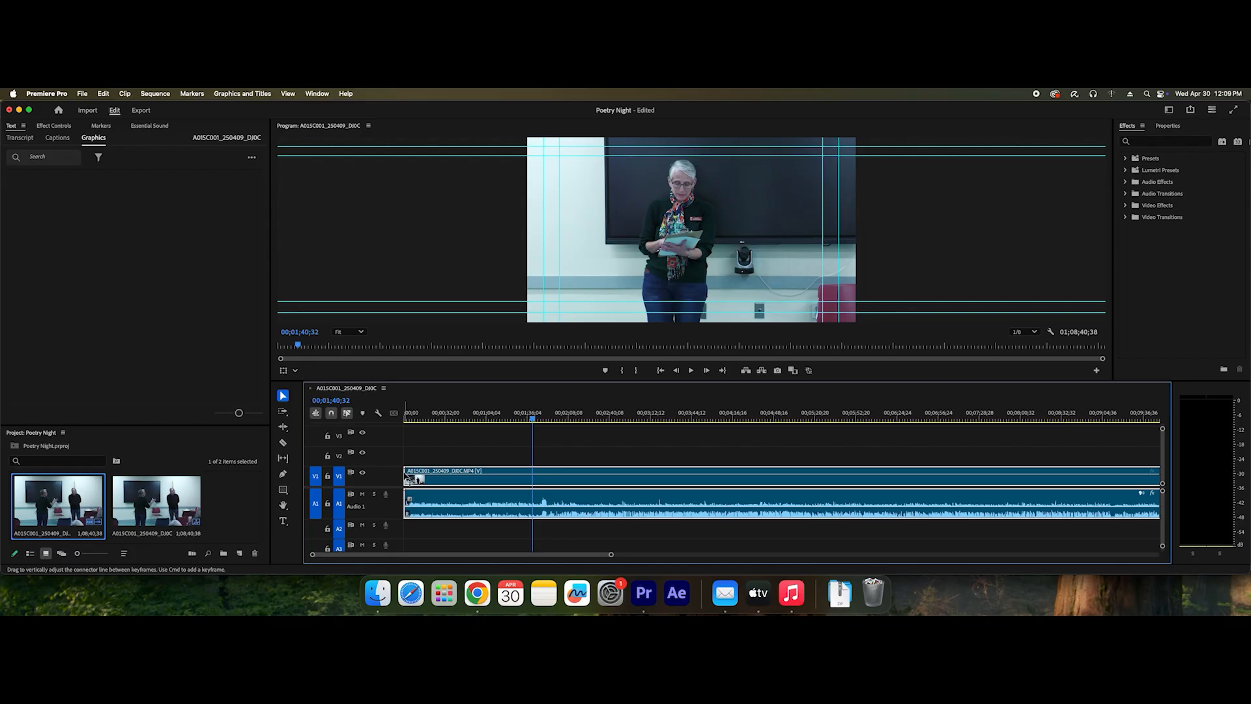
- Shift the clip about 9 seconds along the timeline and trim its beginning to about 00;01;27
left_click(452, 454)
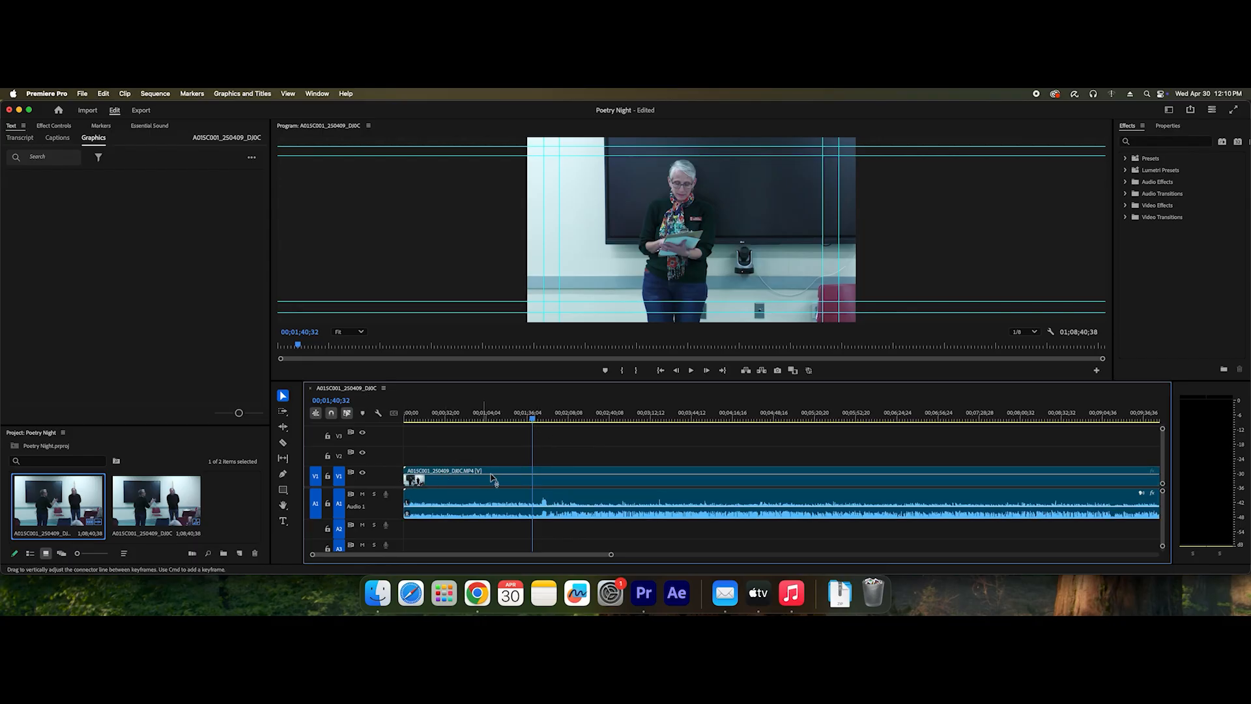
left_click_drag(635, 483, 638, 481)
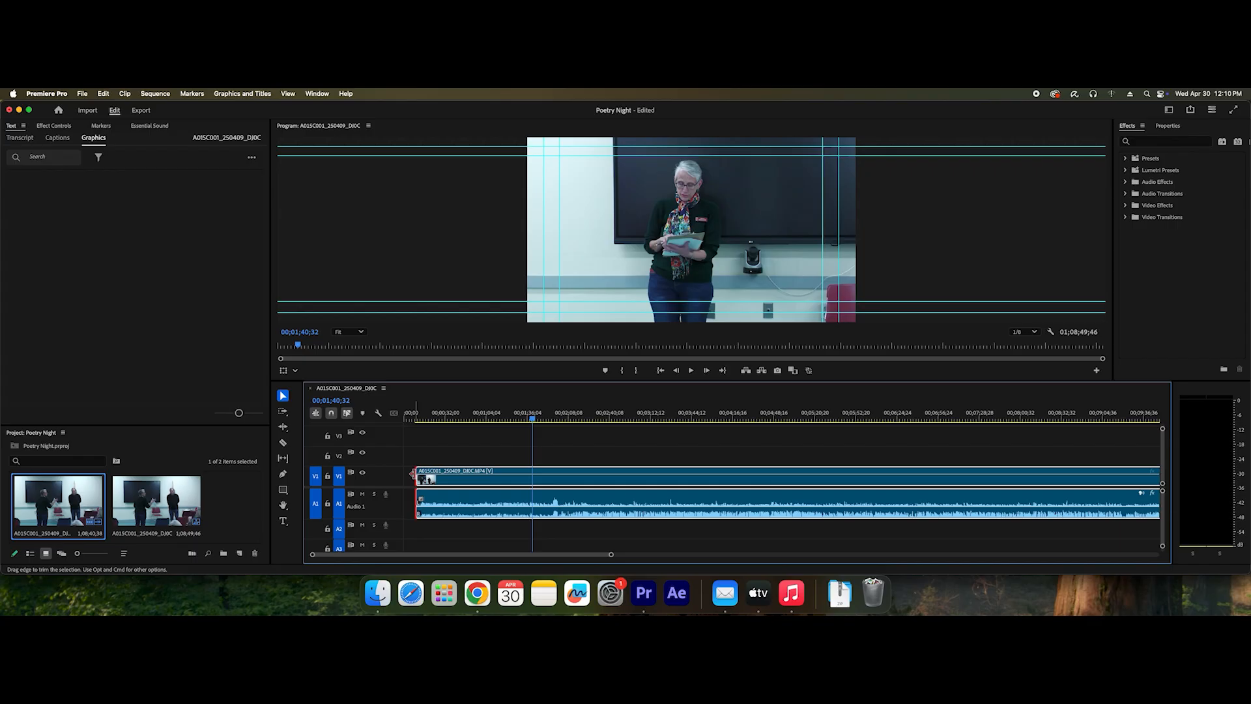
left_click_drag(413, 473, 515, 484)
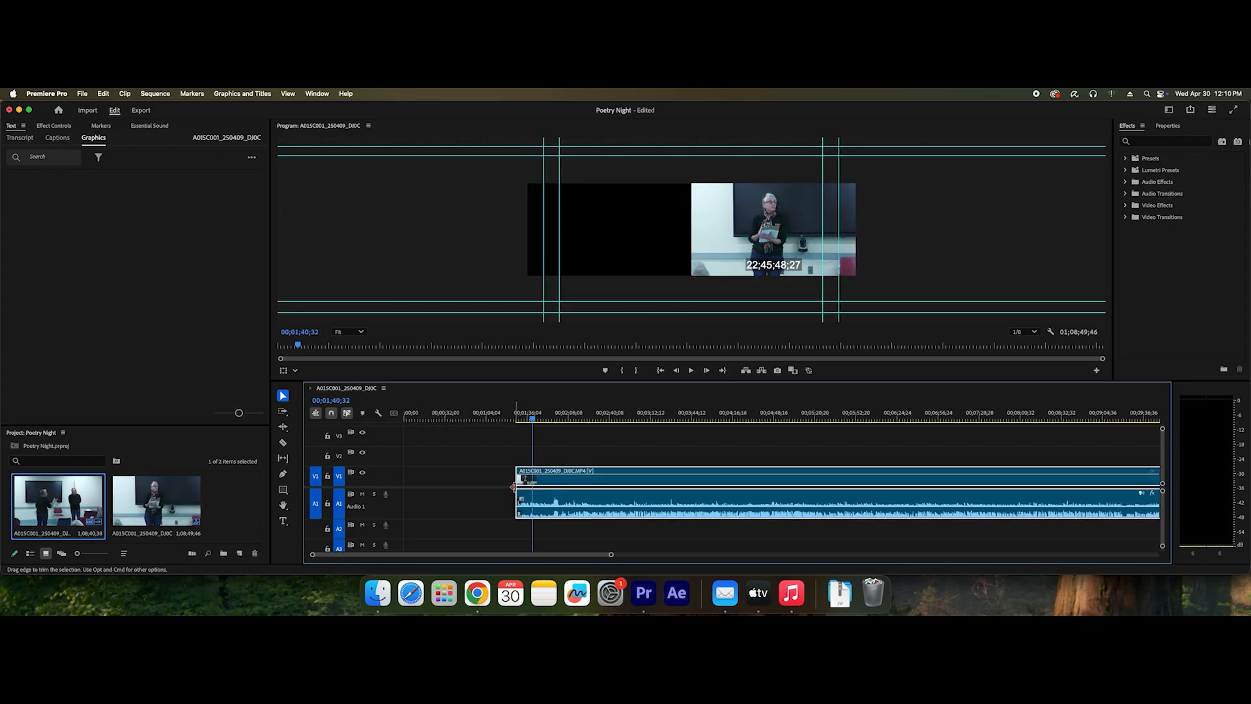
left_click(445, 479)
left_click(560, 472)
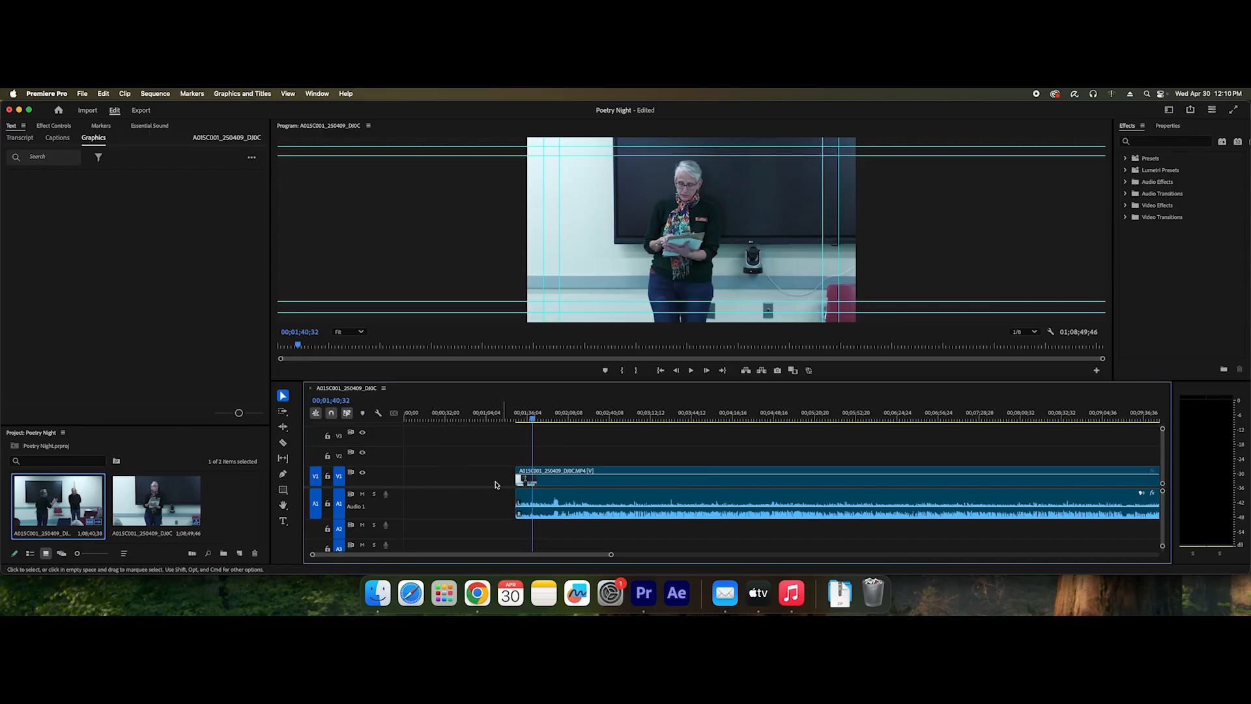
- Move the playhead into the empty gap before the trimmed clip and ripple delete that gap
left_click_drag(538, 417, 421, 428)
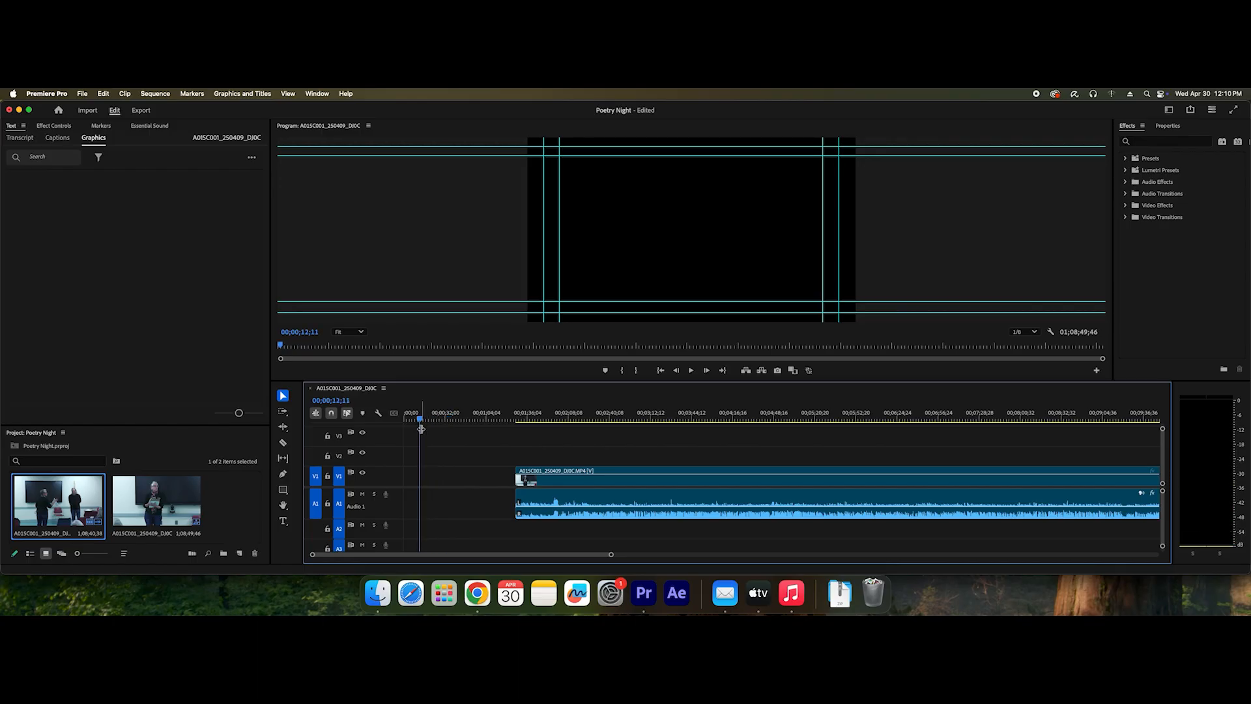
left_click(495, 478)
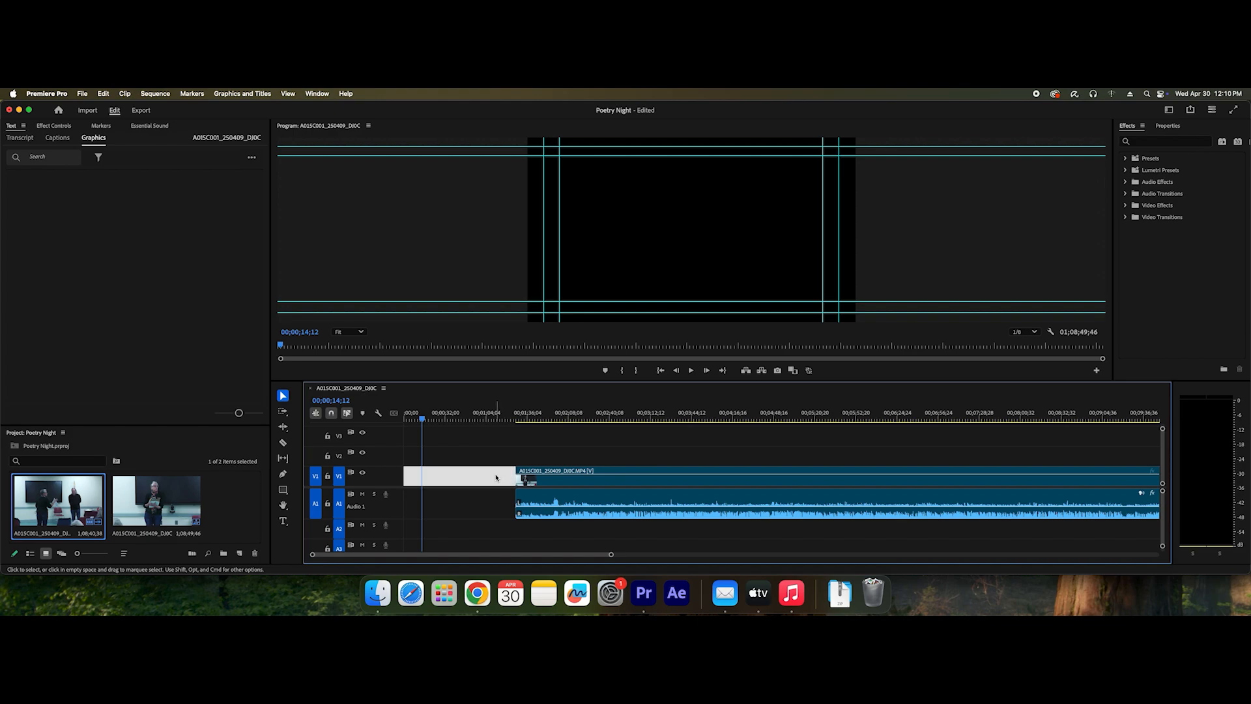
key("Delete")
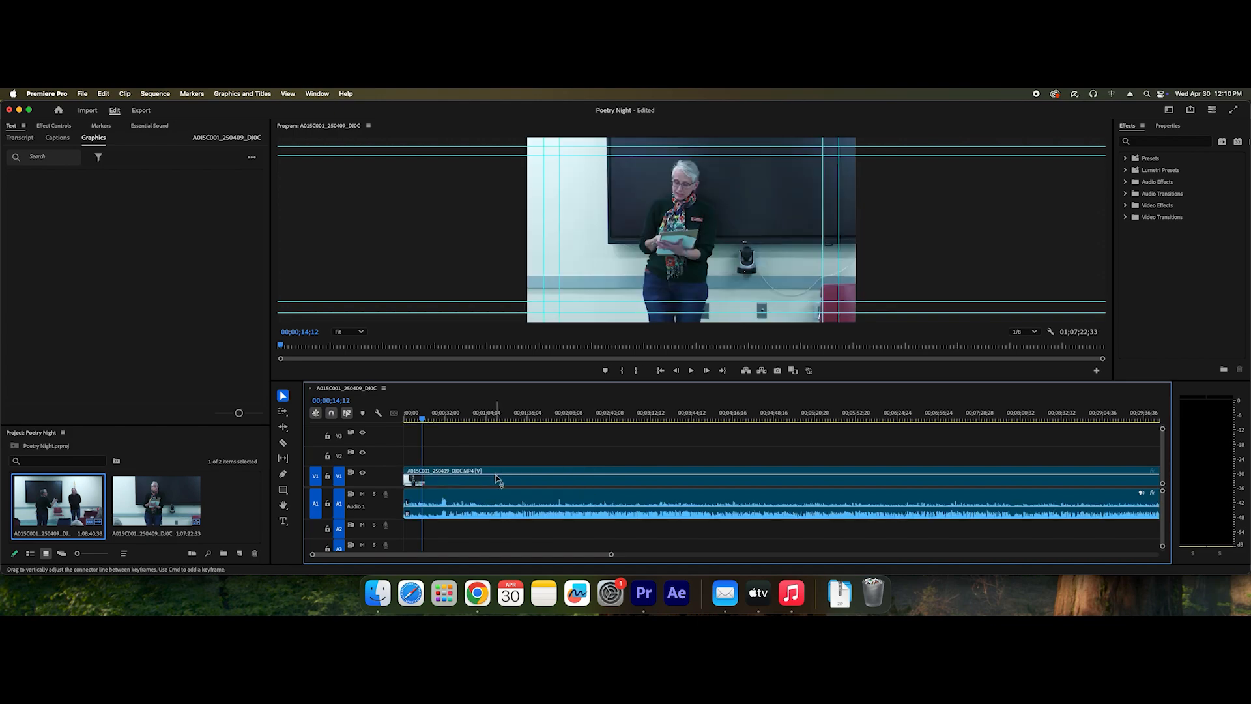
- Play the trimmed clip from its start and from about 00;00;27, and examine its opening at a closer timeline scale
key("Home")
key("space")
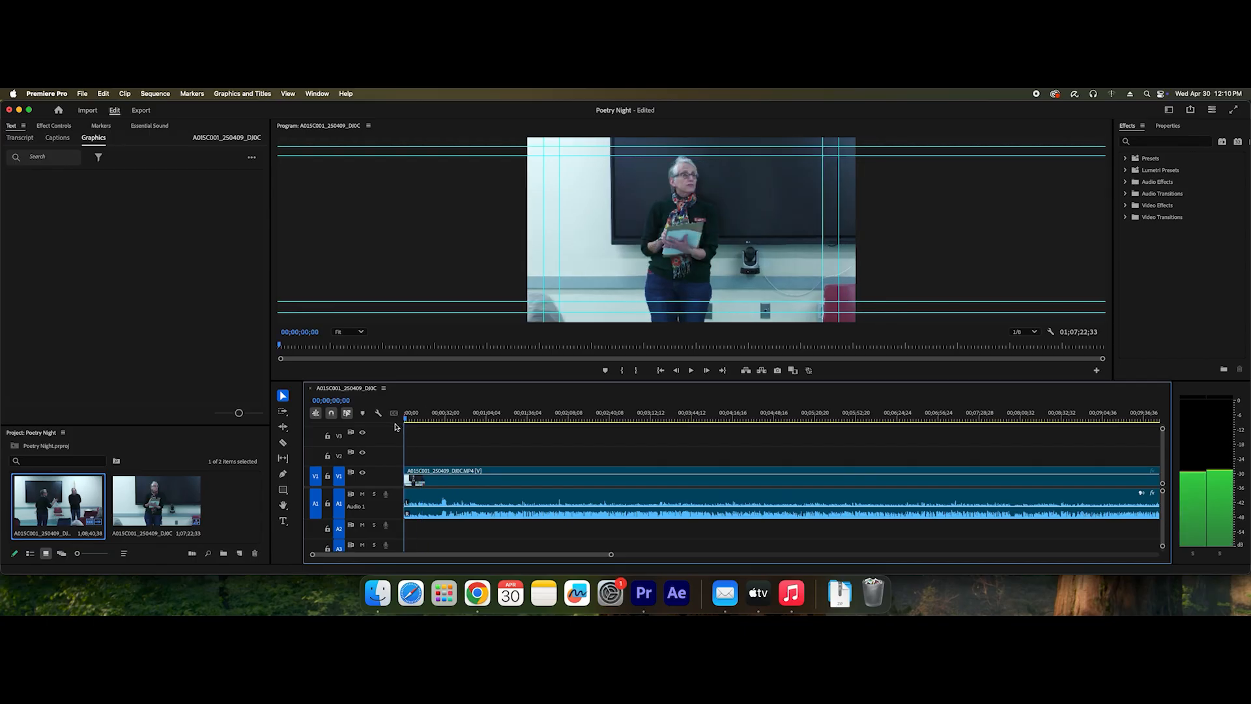
left_click_drag(398, 427, 436, 441)
key("space")
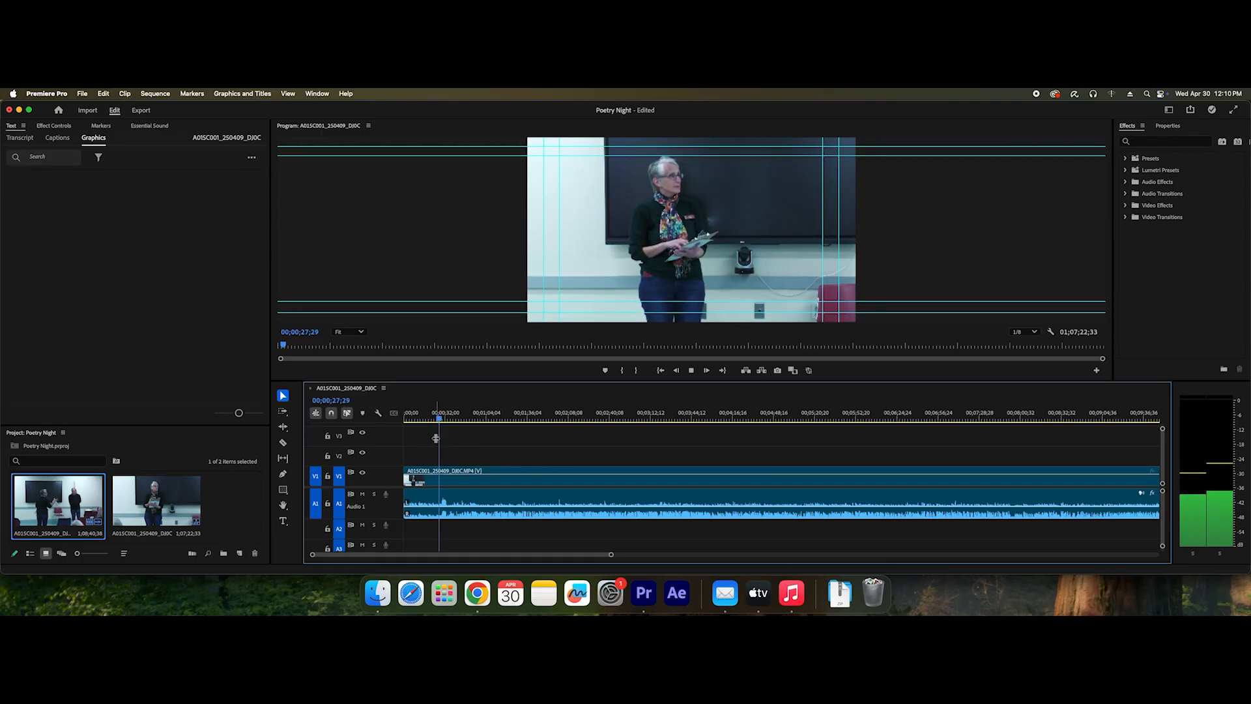
key("space")
key("=")
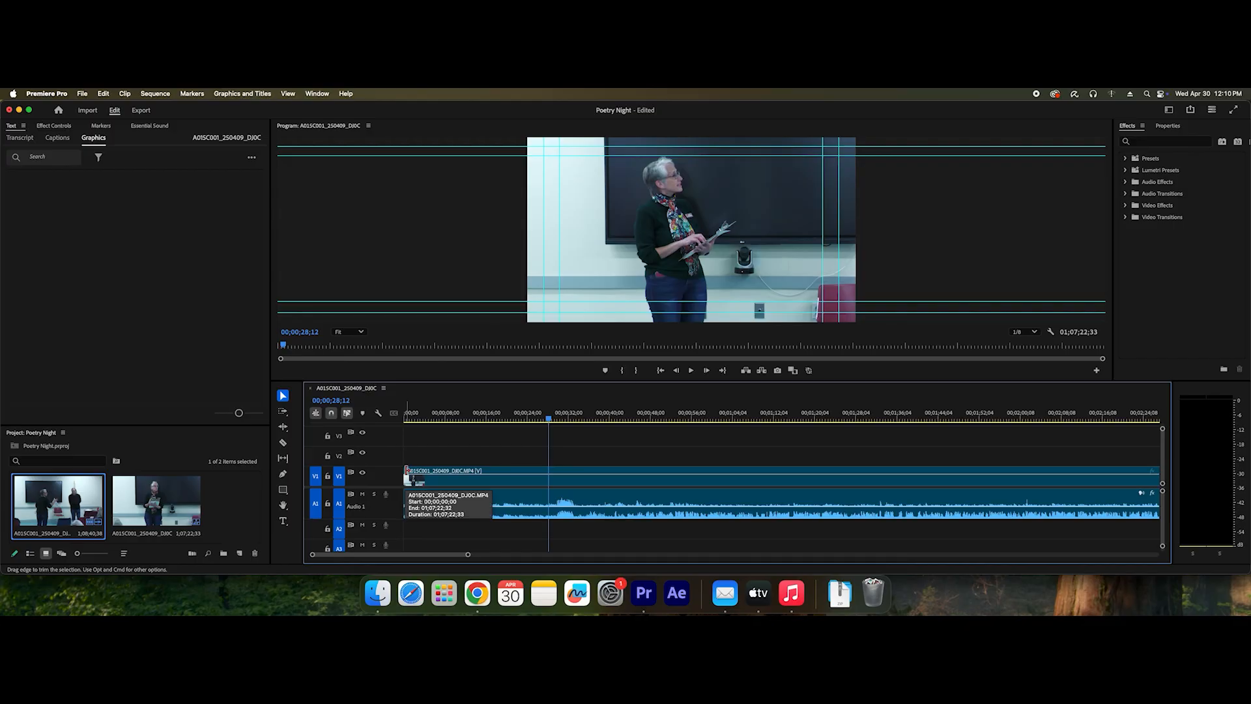
- Trim about 26 seconds off the clip's beginning, ripple delete the resulting gap, and scrub the new opening
left_click_drag(406, 479, 540, 481)
left_click(484, 480)
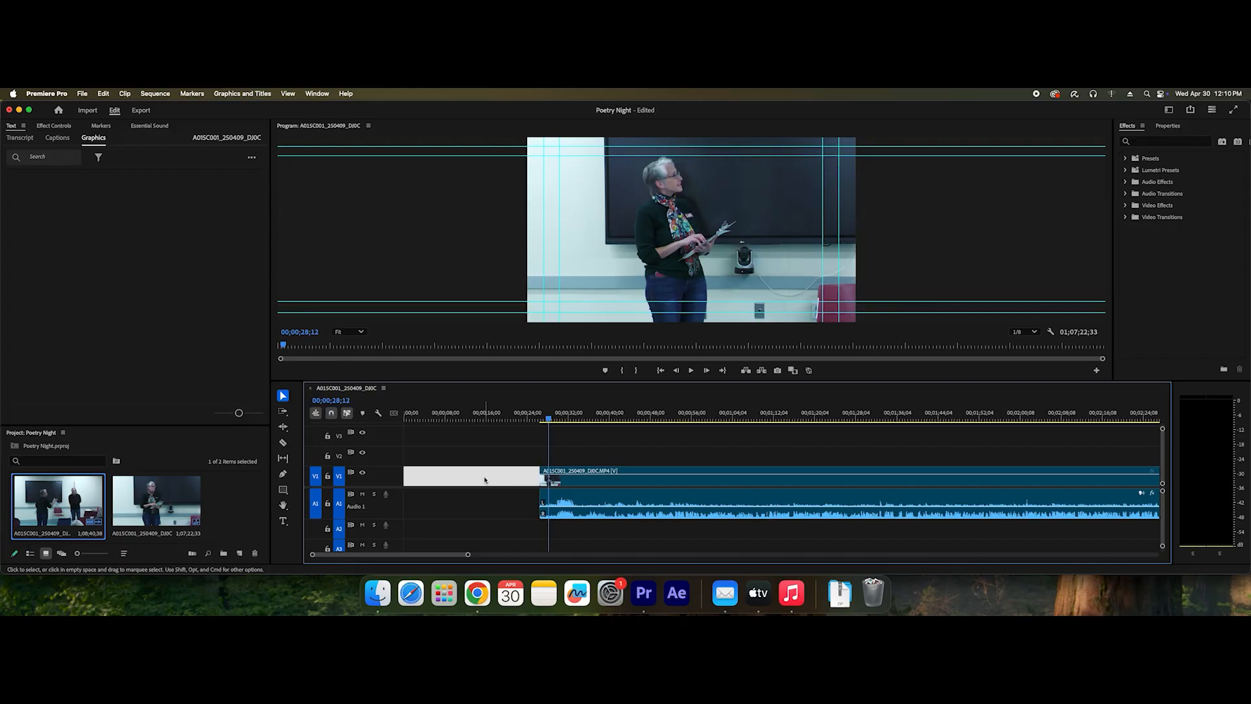
key("Delete")
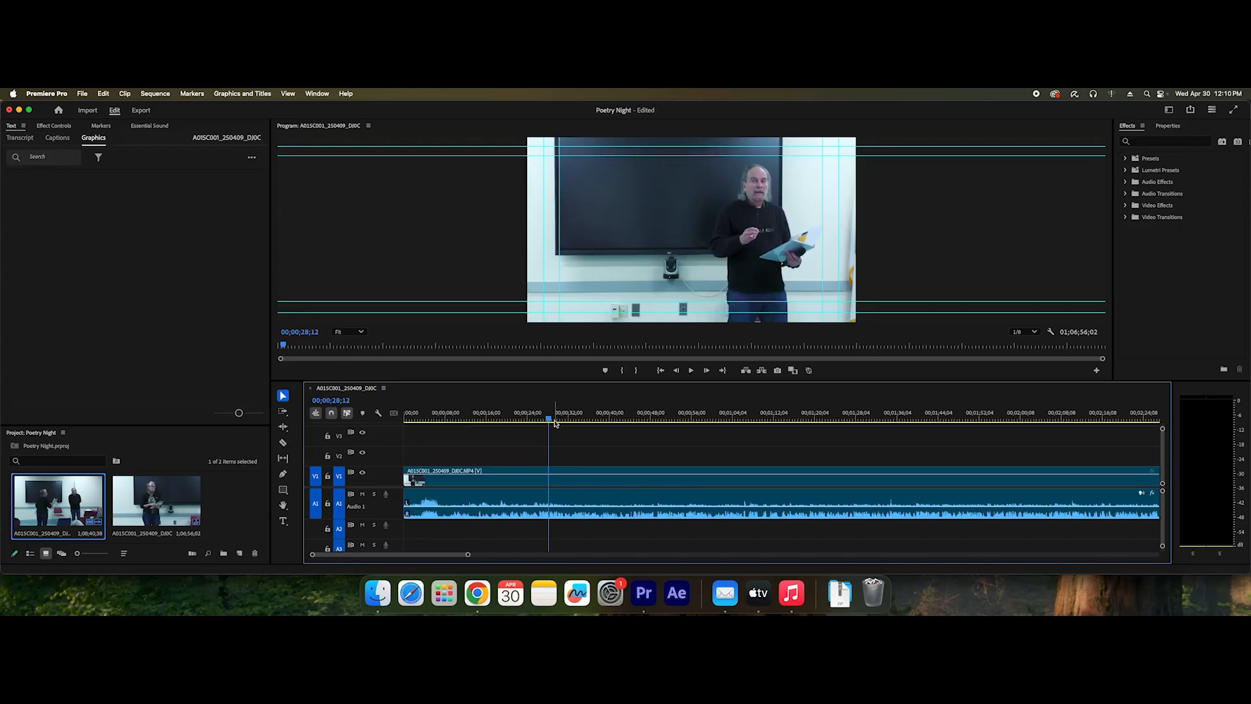
left_click_drag(554, 418, 523, 449)
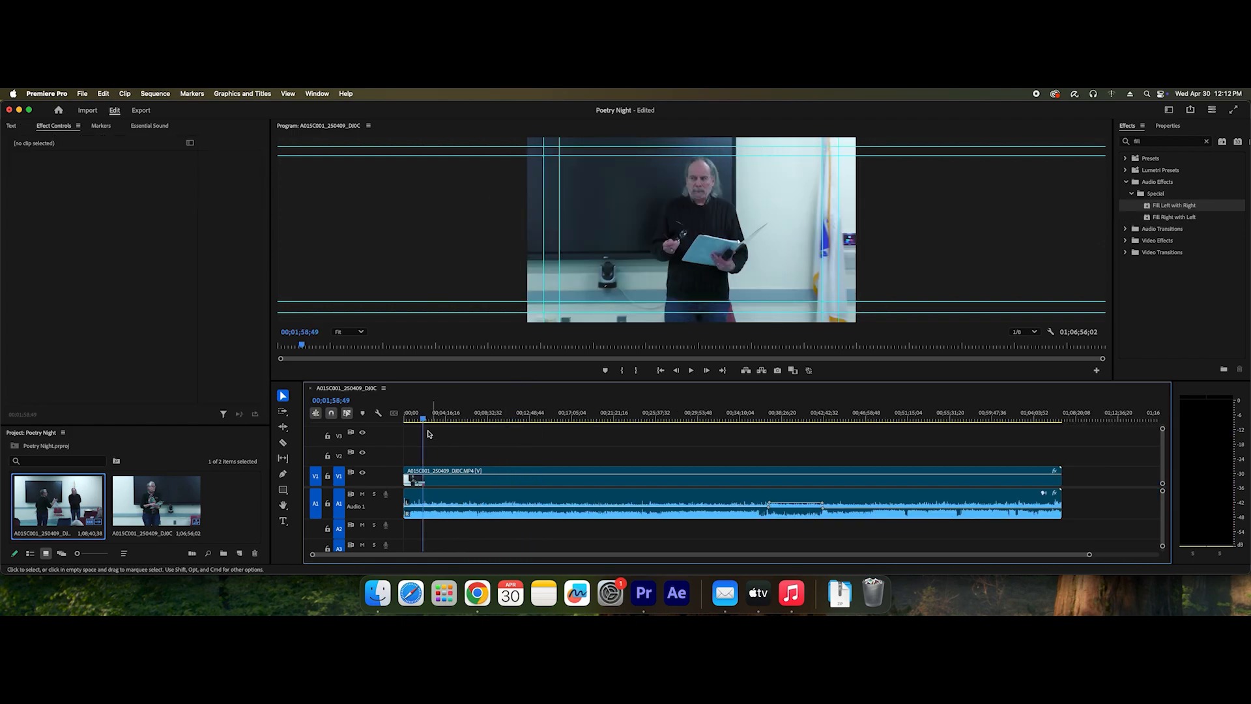
- Review the last minute of the recording and trim the clip's end to 01;06;23;49
left_click_drag(425, 420, 1056, 491)
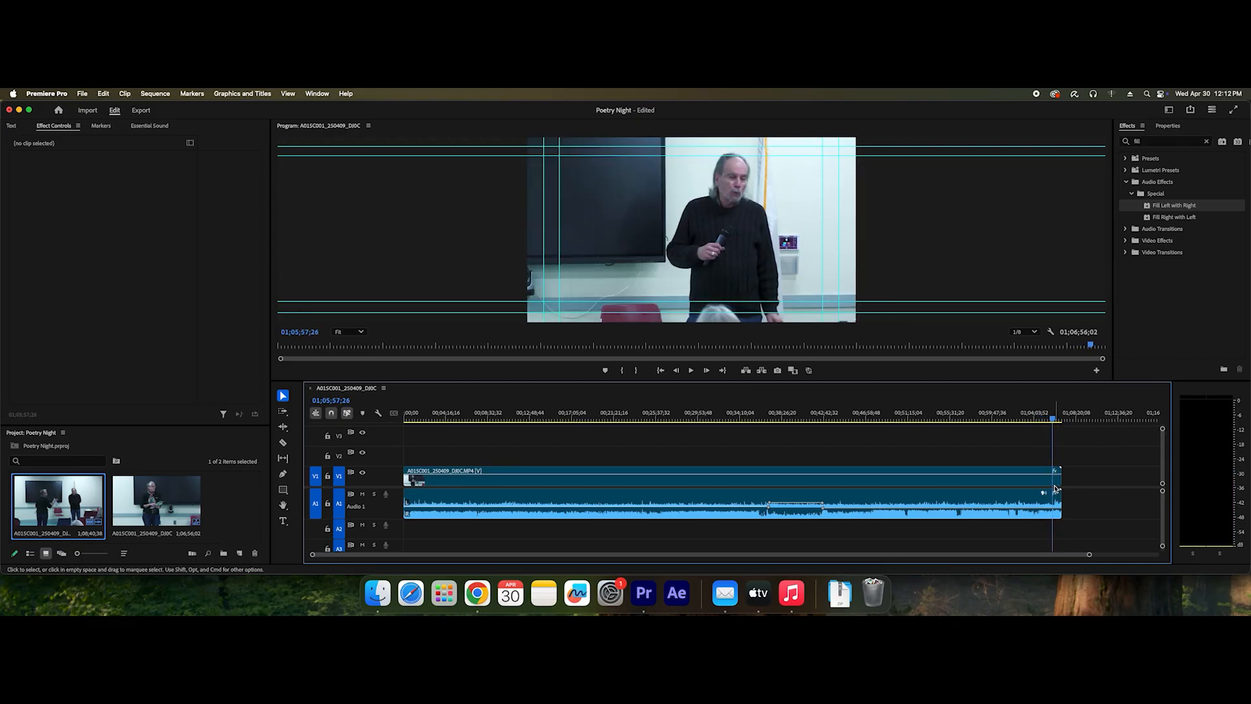
key("=")
key("space")
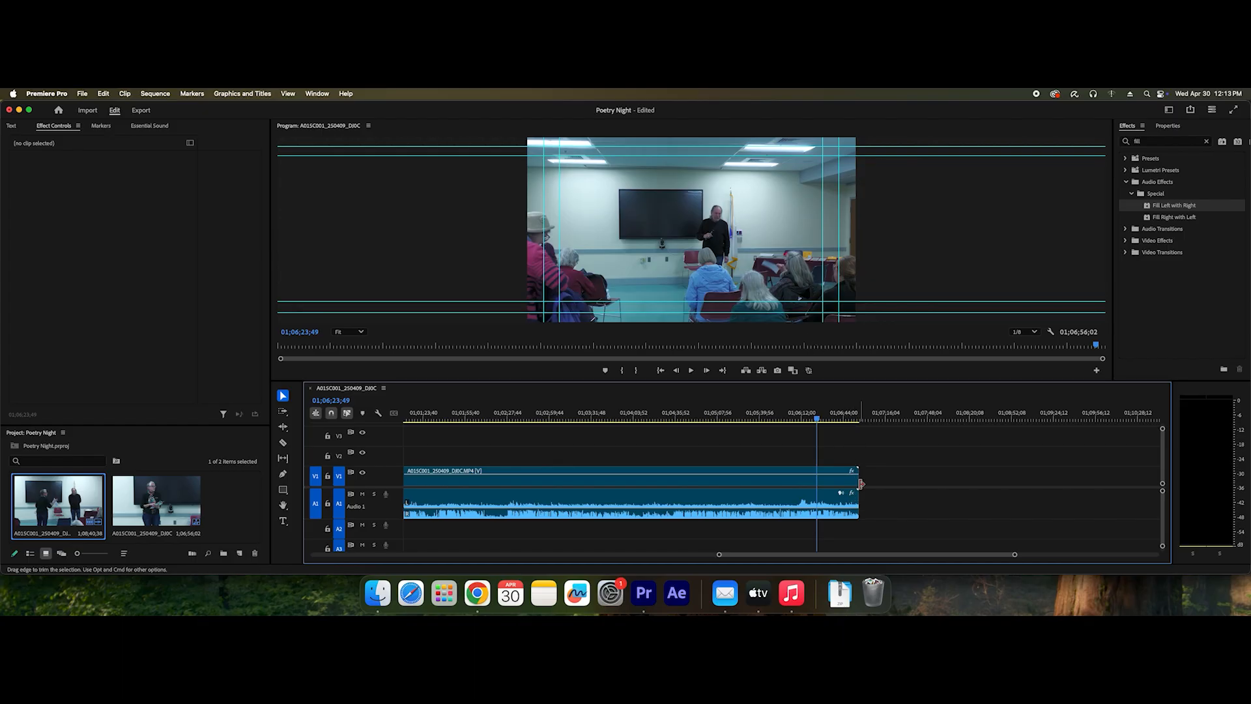
left_click_drag(856, 483, 820, 480)
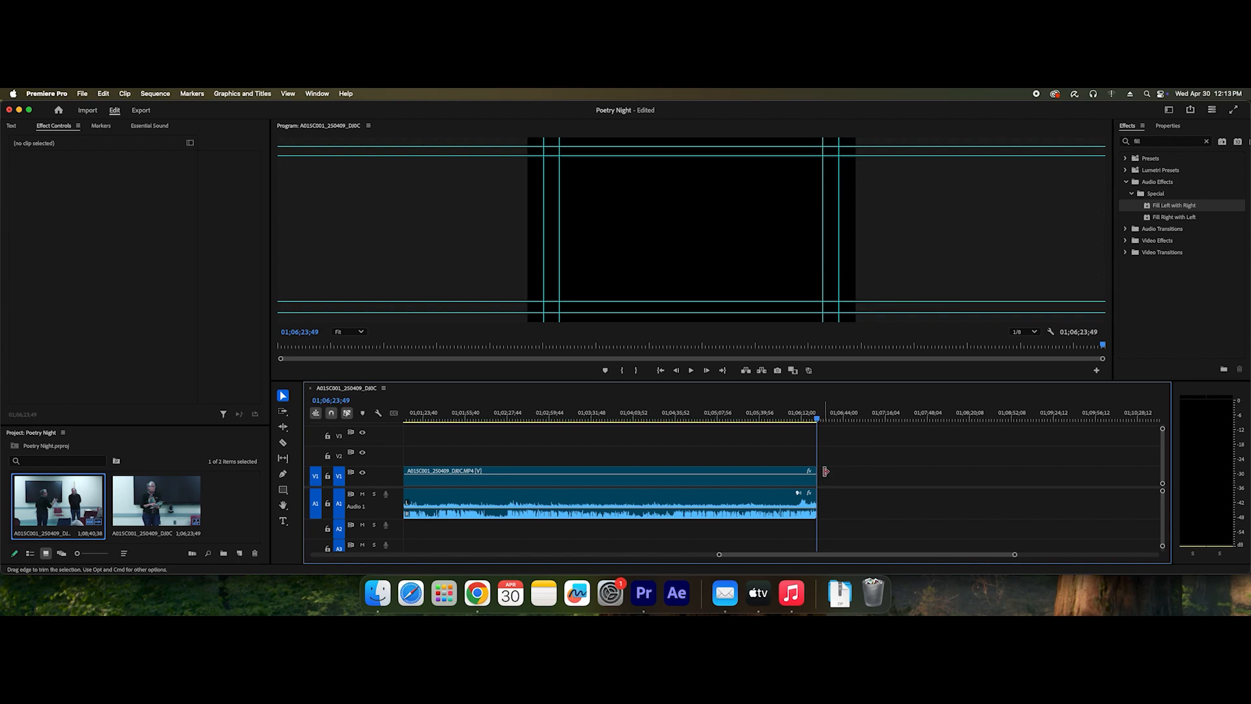
- Fade out the clip's audio with volume keyframes at about 01;06;20;52 and at the clip's end, lowering the last one
key("equal")
key("equal")
key("equal")
key("equal")
left_click_drag(784, 419, 719, 426)
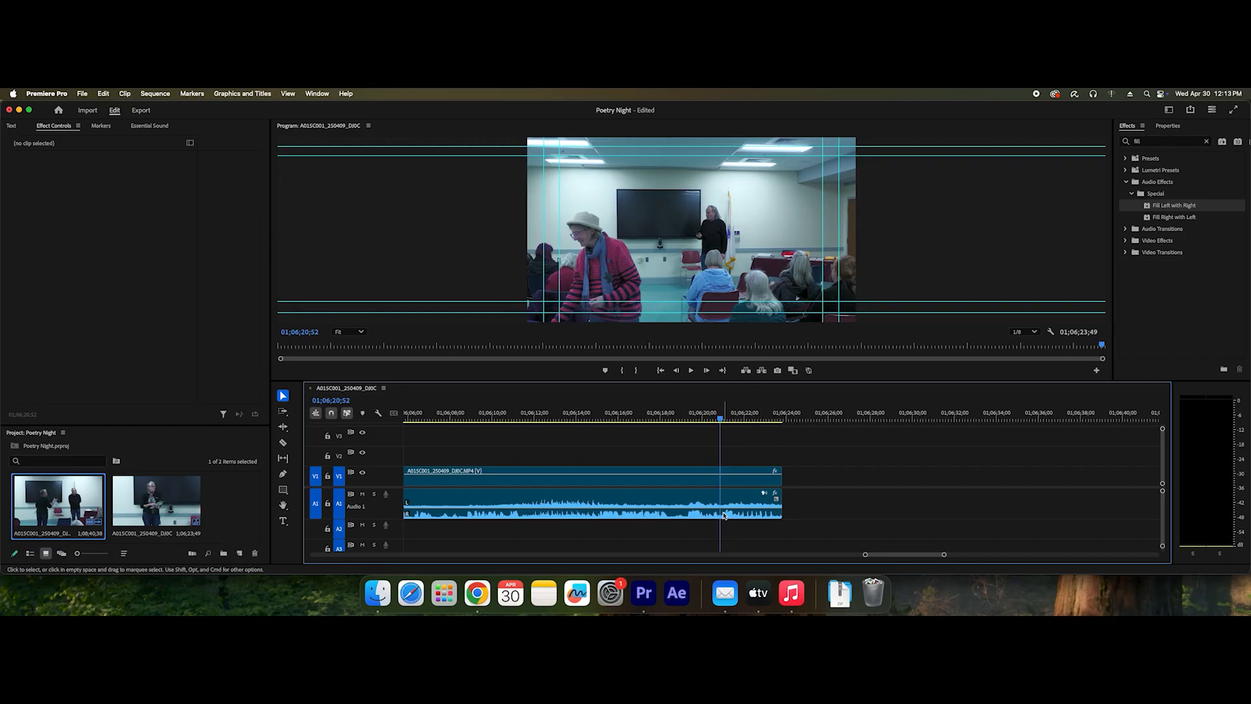
key("p")
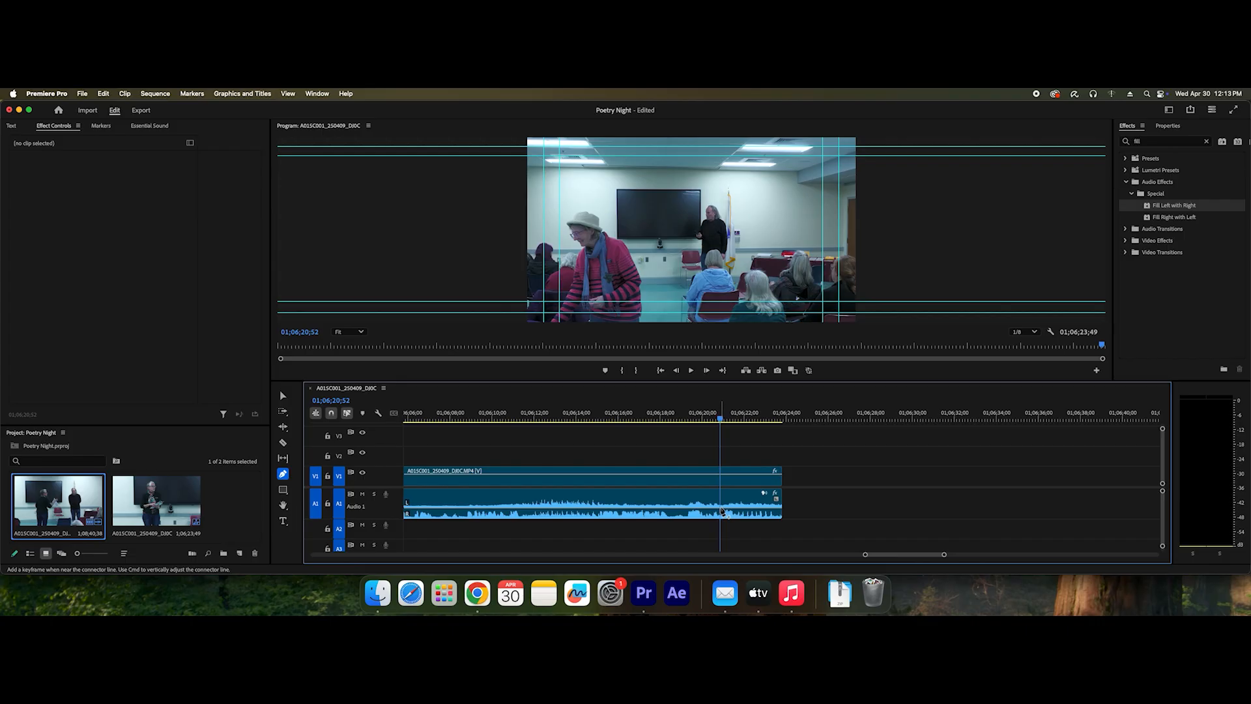
left_click(722, 512)
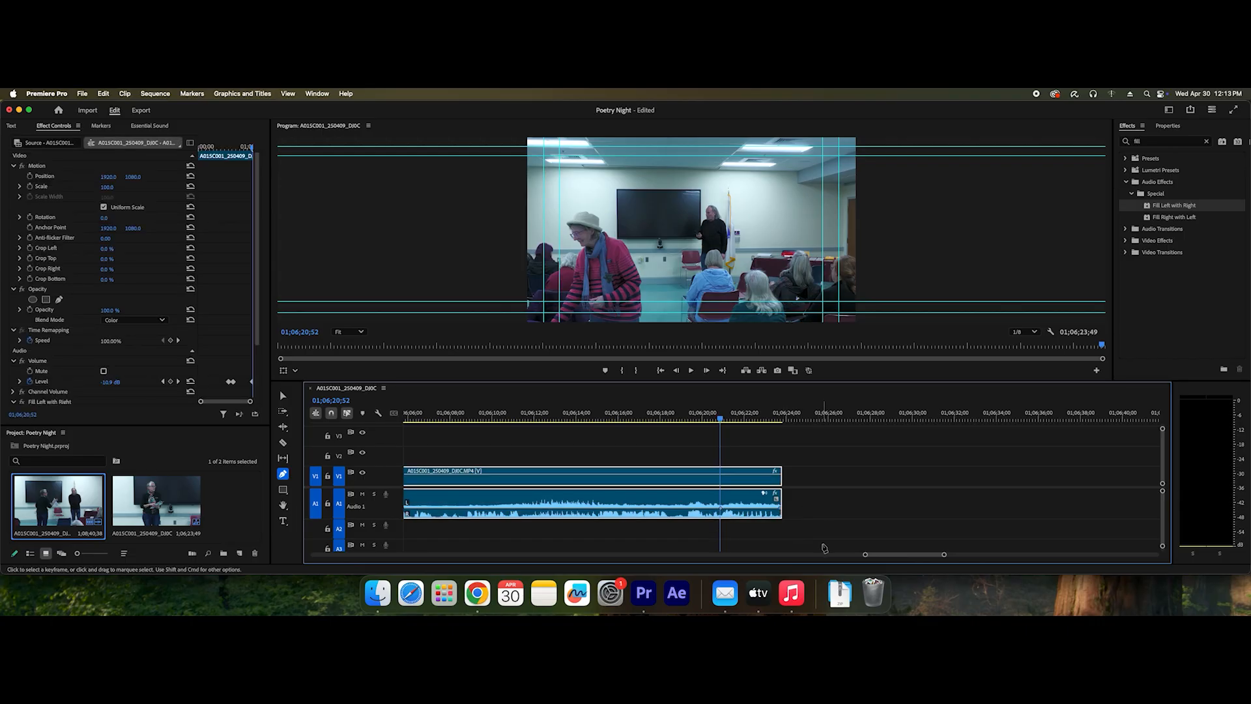
key("v")
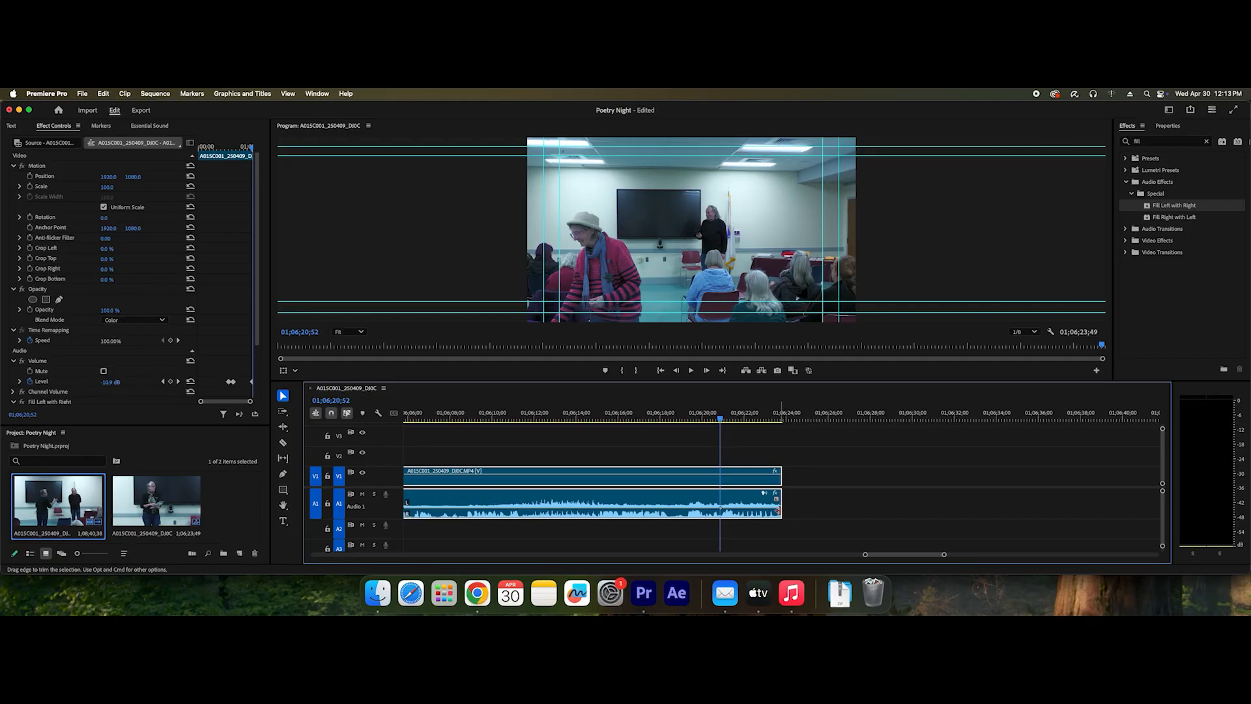
left_click_drag(784, 518, 781, 527)
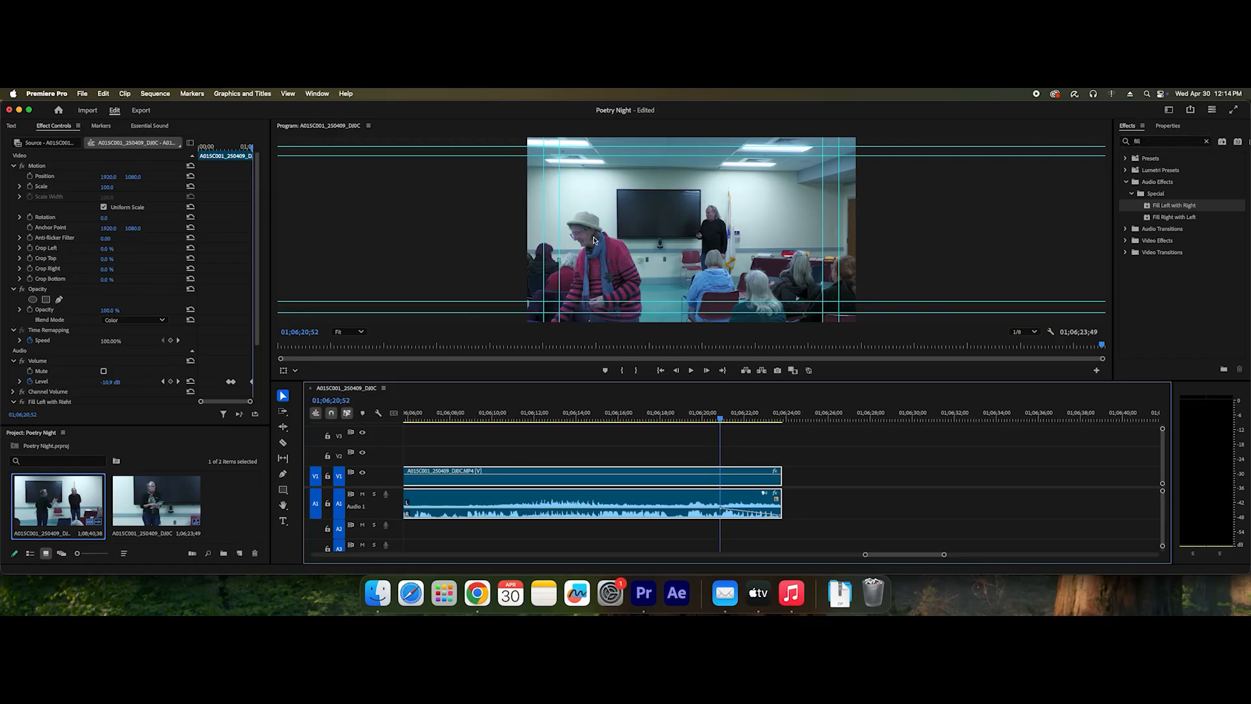
- Search the effects for "cross dis" and apply the Cross Dissolve video transition to the end of the clip
left_click(1207, 142)
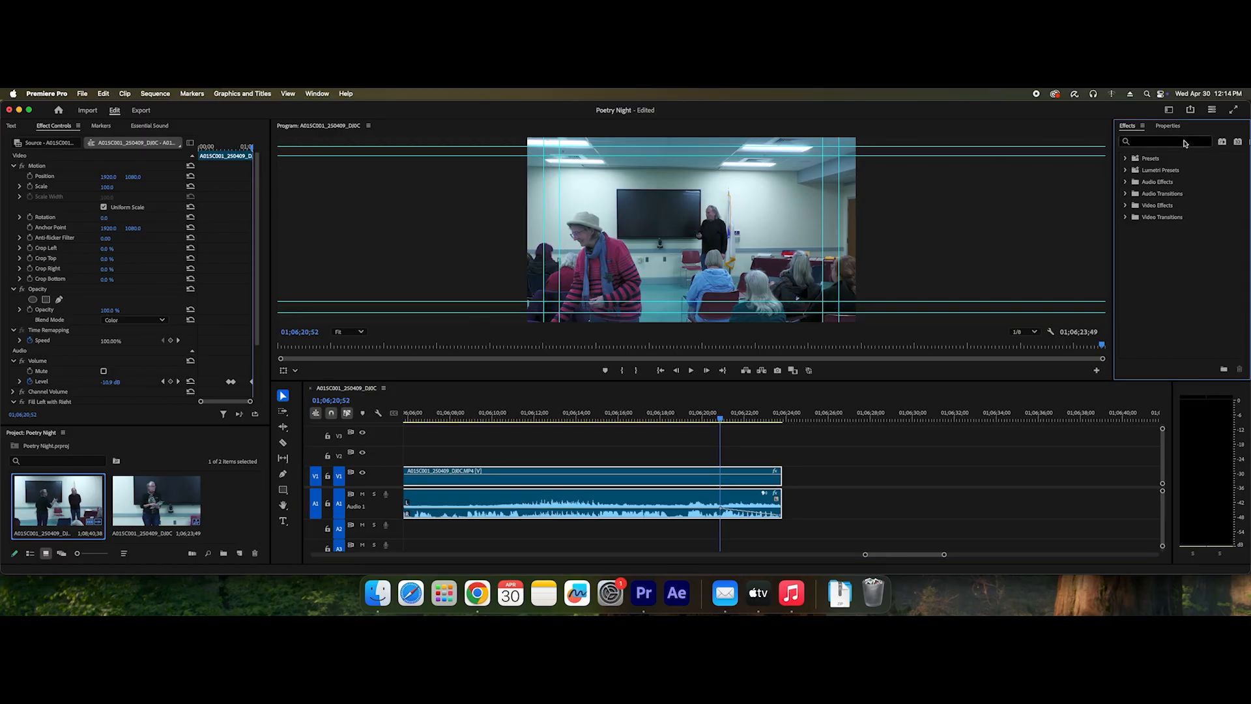
type("cr")
type("o")
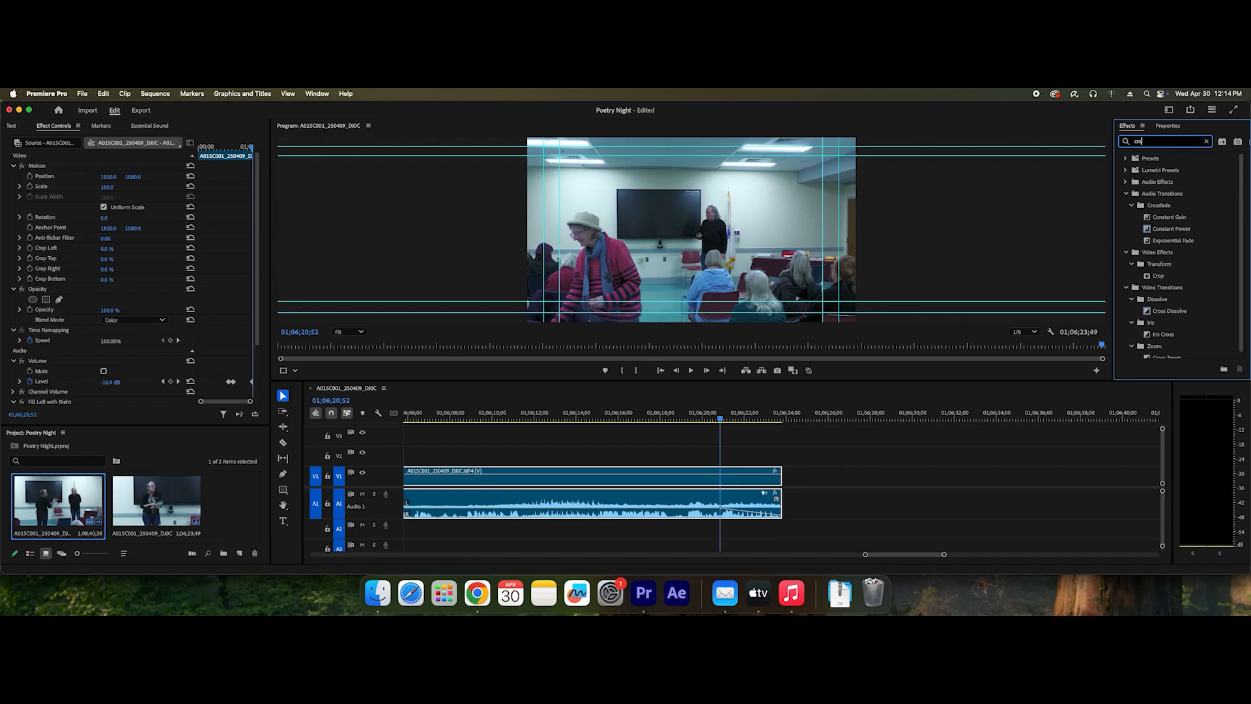
type("ss")
type(" dis")
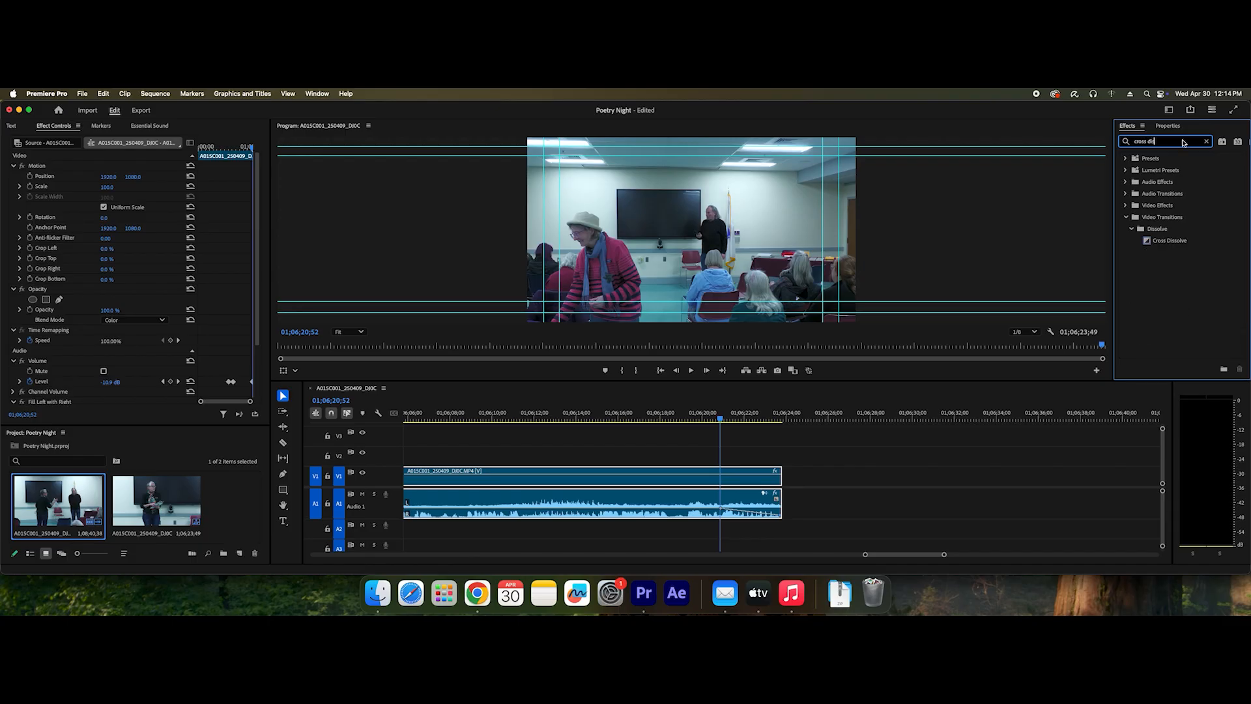
left_click(1171, 241)
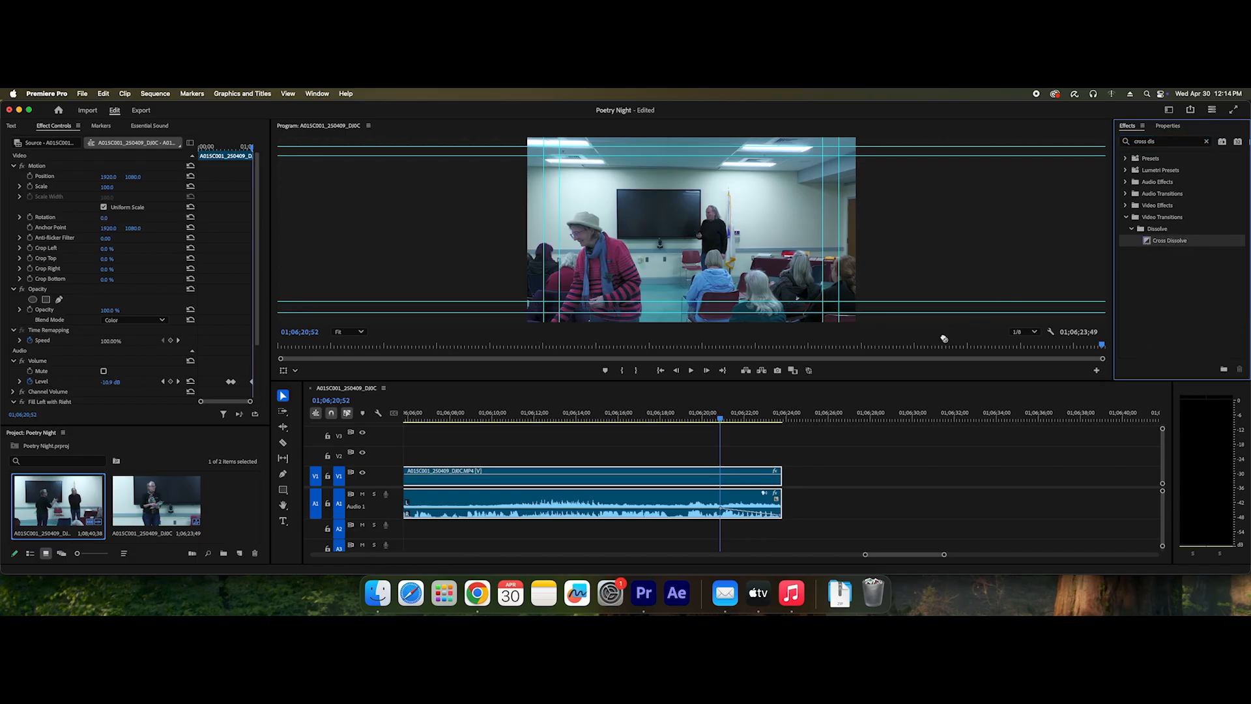
left_click_drag(944, 339, 782, 481)
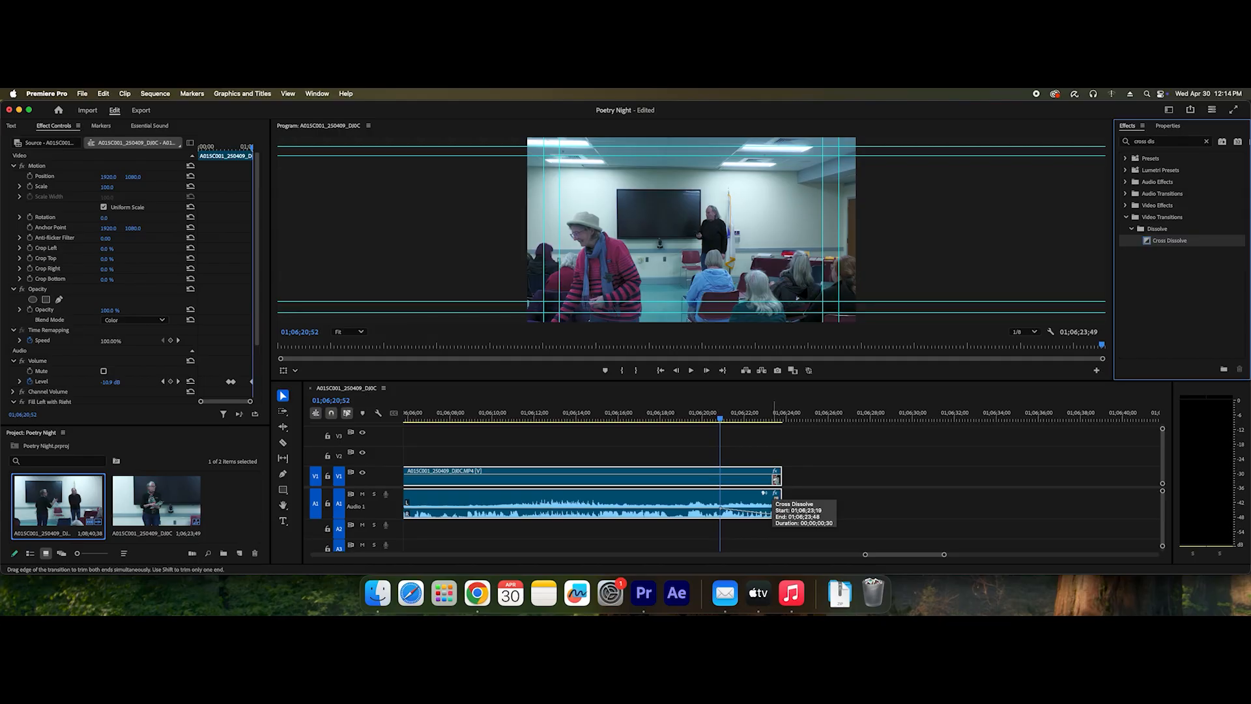
- Extend the closing Cross Dissolve back to 01;06;20;52 and play the ending
left_click_drag(775, 480, 720, 489)
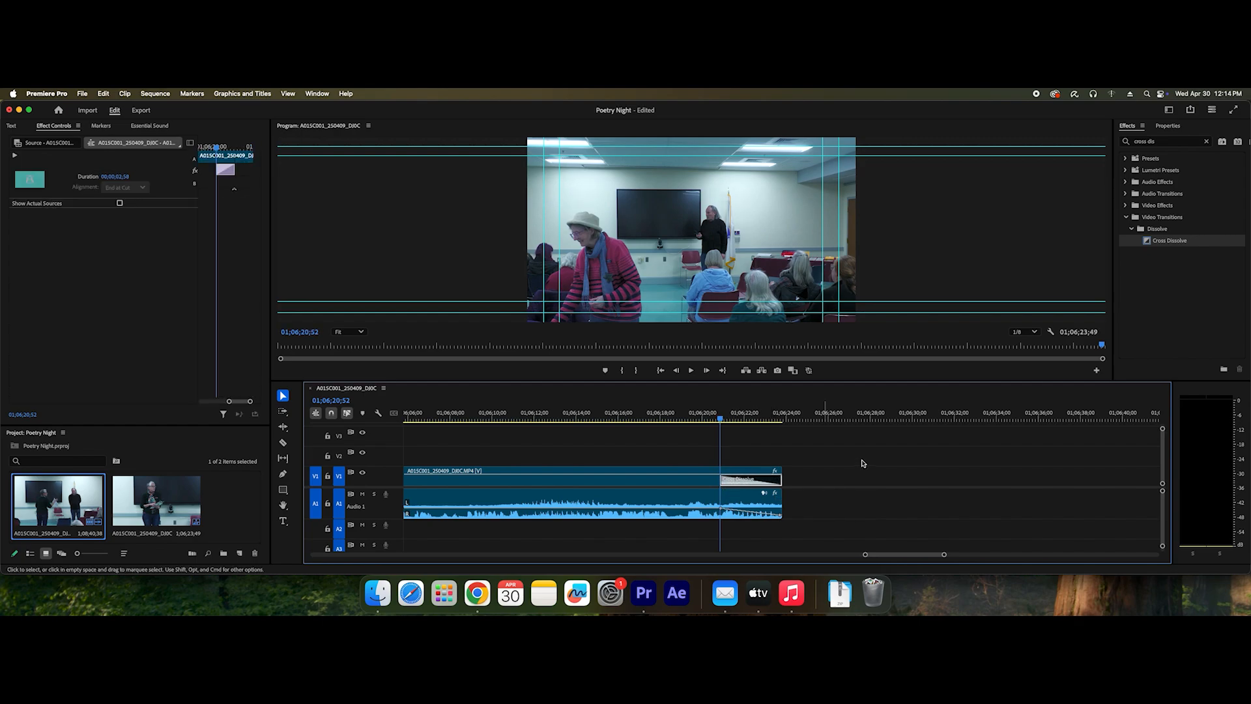
left_click(768, 437)
key("space")
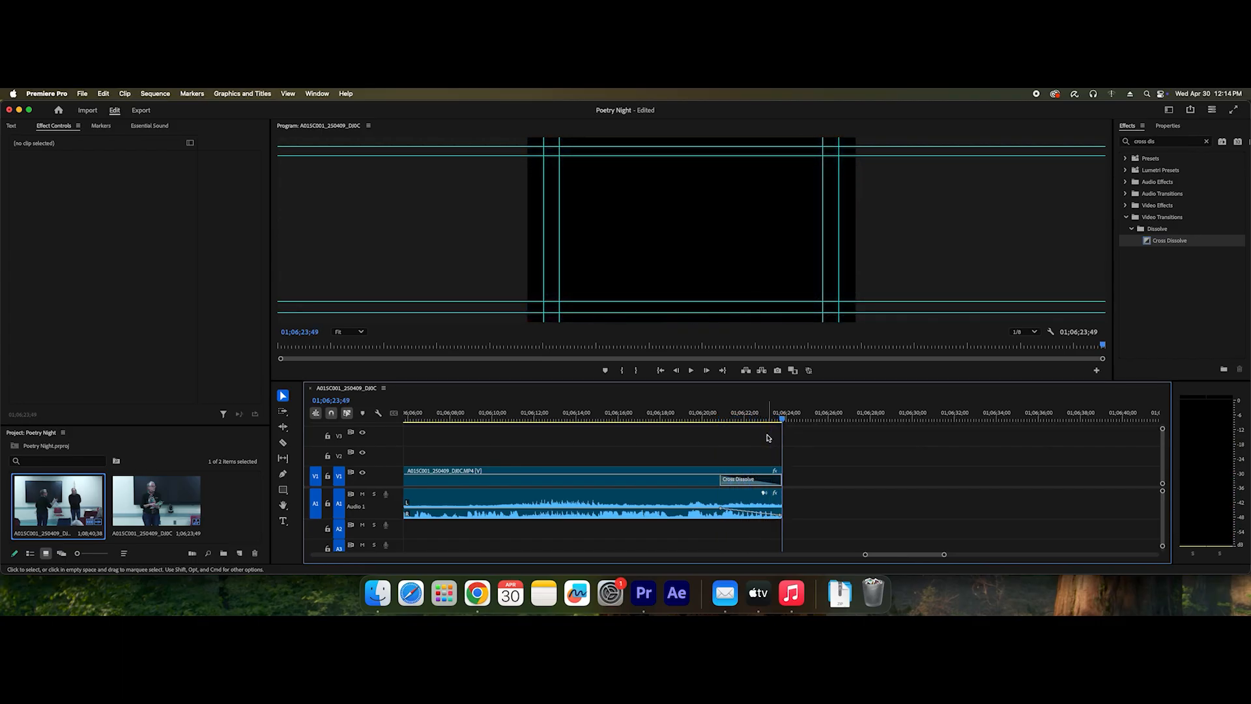
- Return to the sequence start and apply Cross Dissolve to the beginning of the video clip
key("backslash")
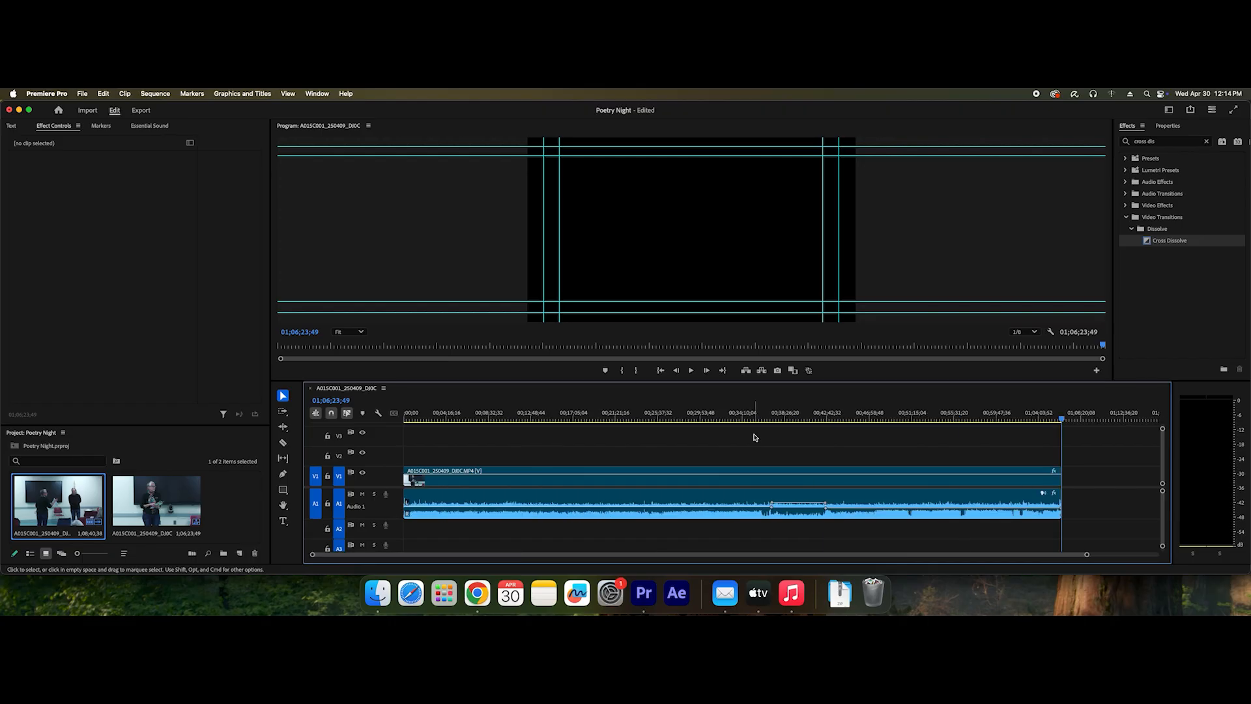
key("Home")
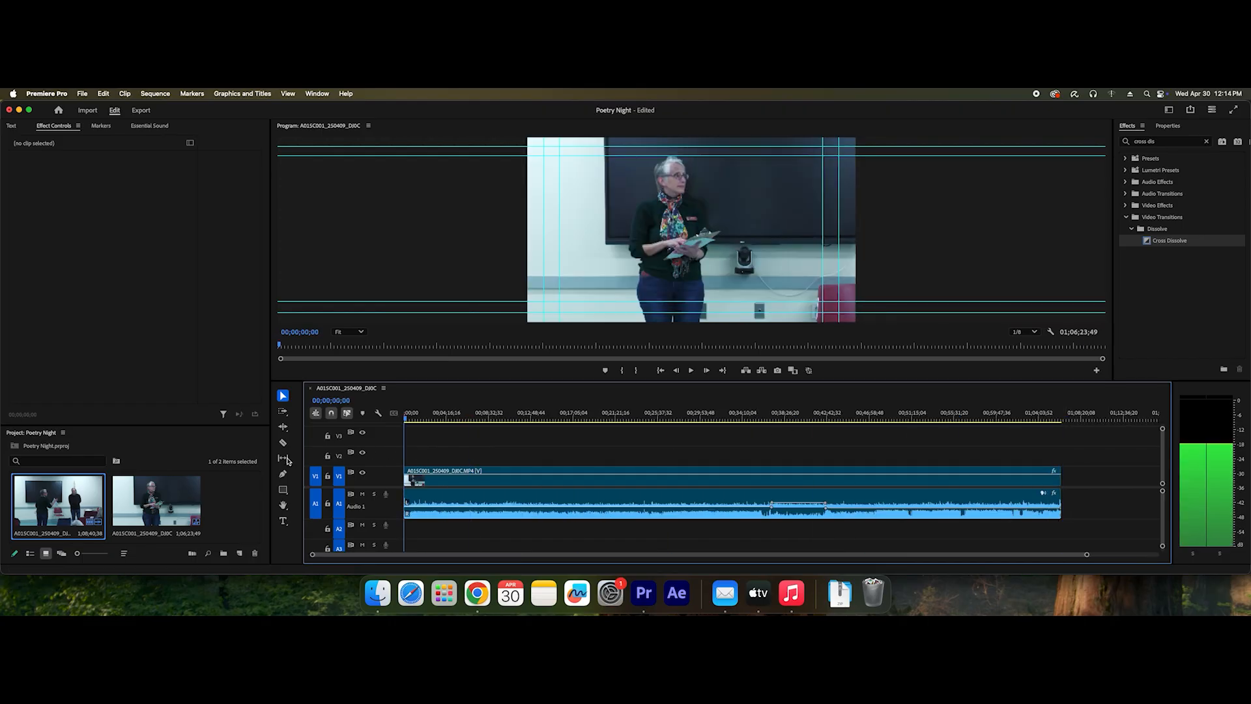
key("equal")
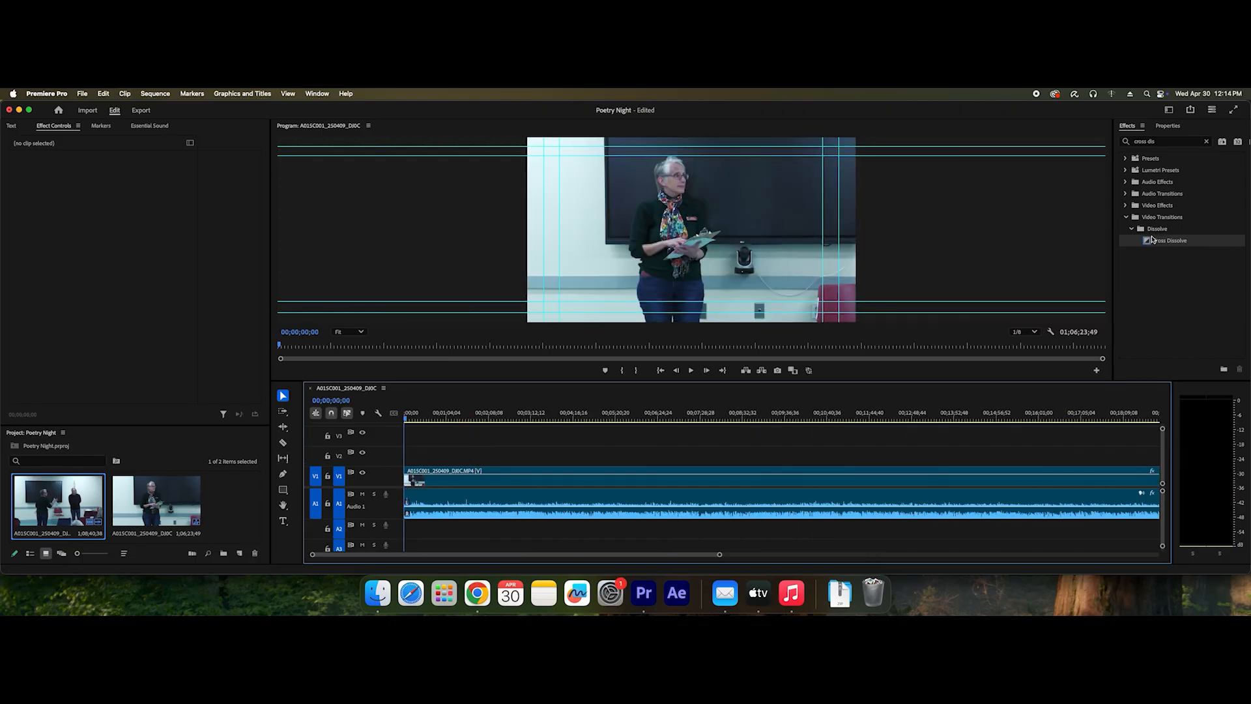
key("equal")
left_click_drag(1154, 242, 761, 359)
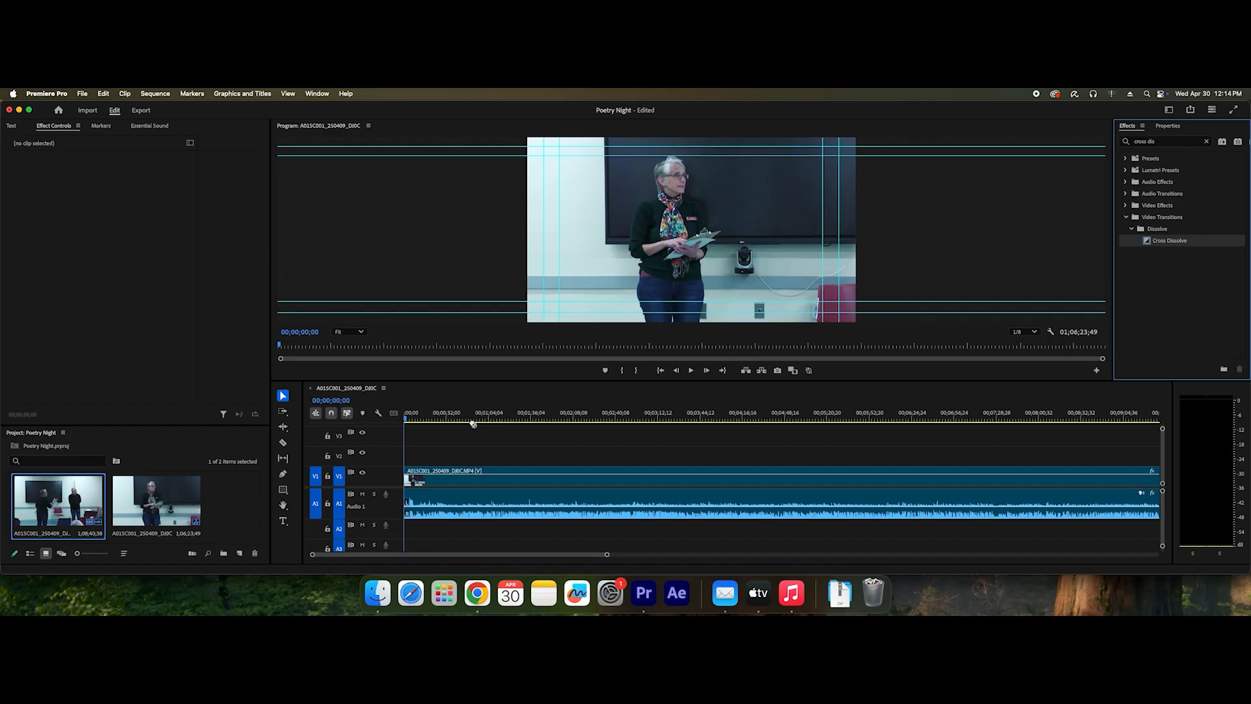
mouse_move(409, 483)
left_mouse_down()
mouse_move(490, 482)
mouse_move(409, 484)
left_mouse_up()
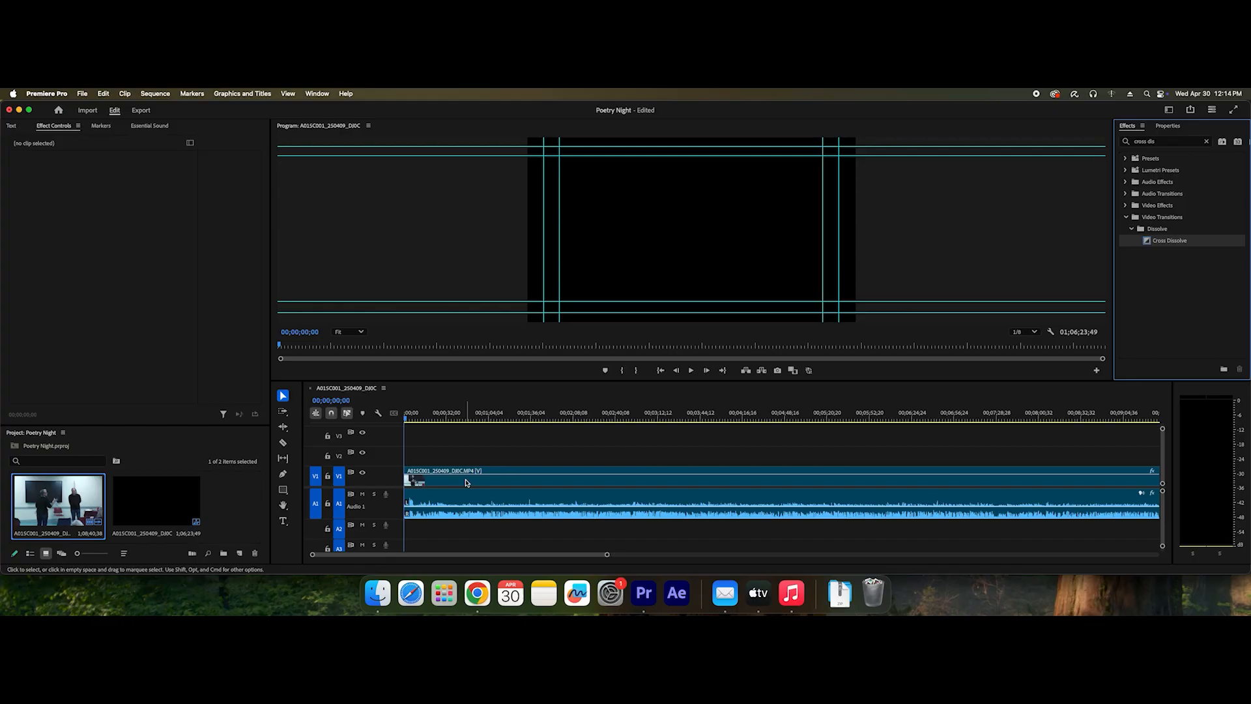
- Lengthen the opening Cross Dissolve to about 00;00;03;24 at a closer timeline scale
key("equal")
key("equal")
key("equal")
key("equal")
key("equal")
key("equal")
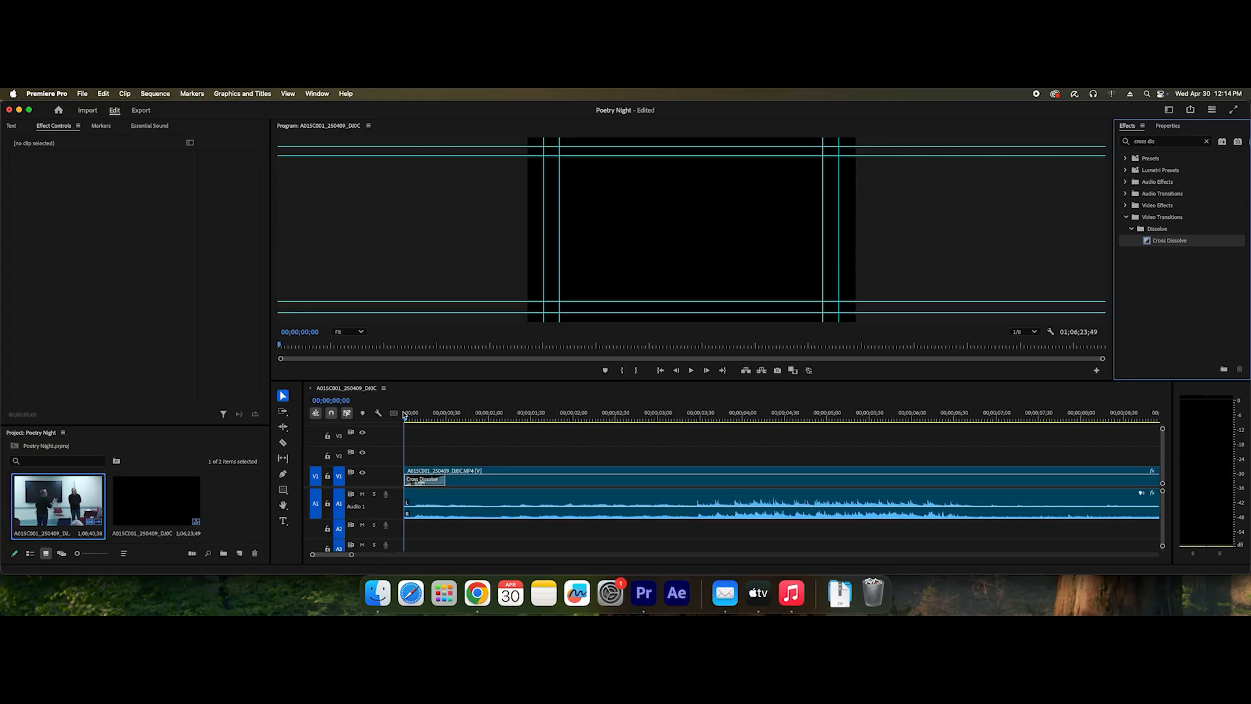
left_click_drag(405, 420, 589, 474)
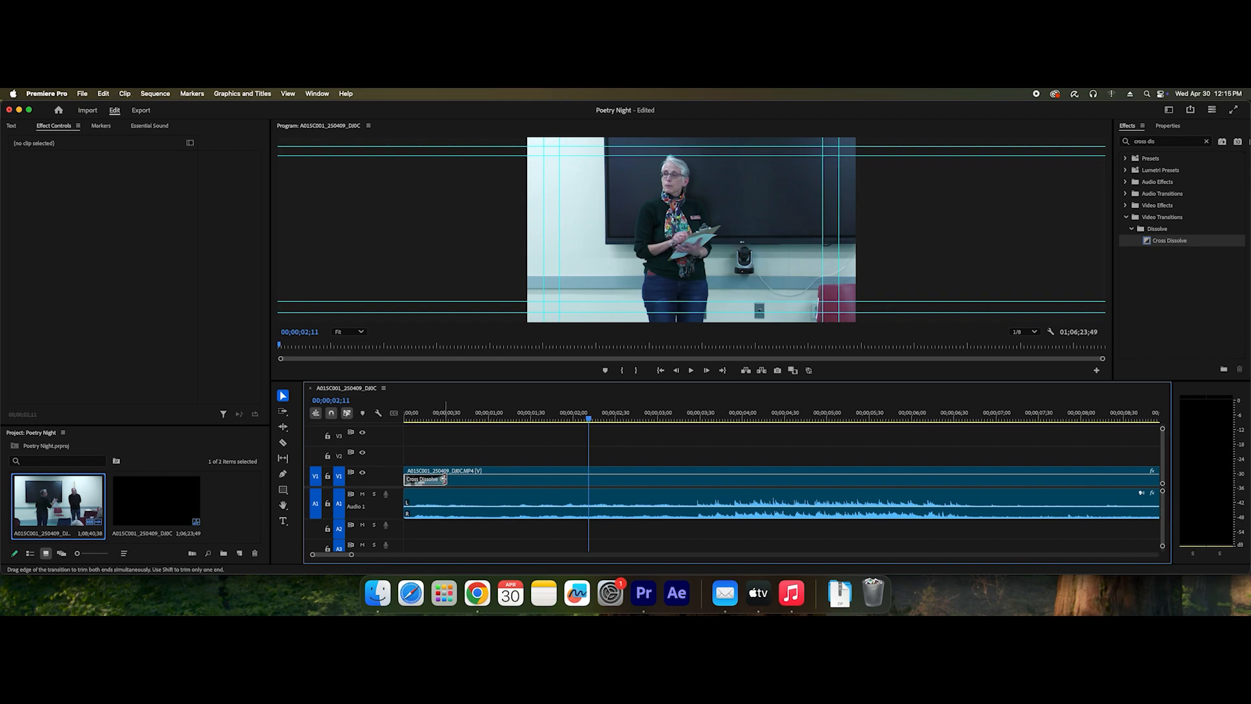
left_click_drag(445, 480, 693, 480)
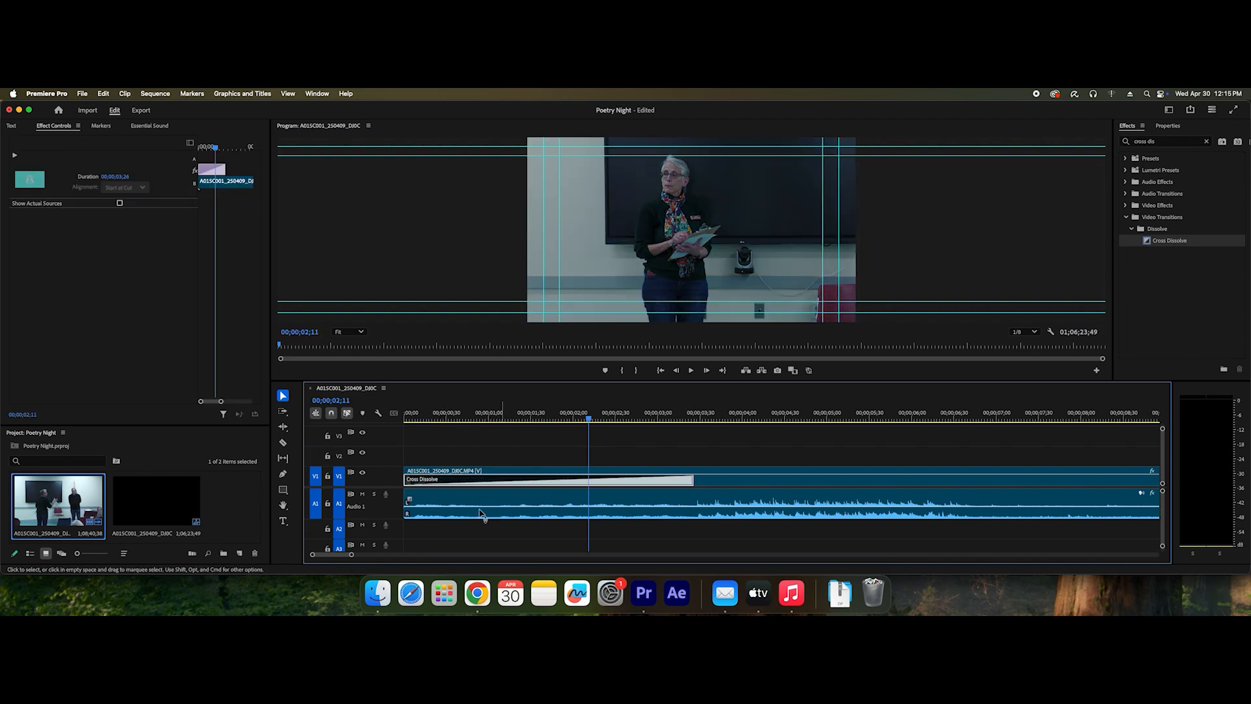
- Fade the audio in from about -79.2 dB using volume keyframes at the clip's start and the opening dissolve's end, and play it back
key("p")
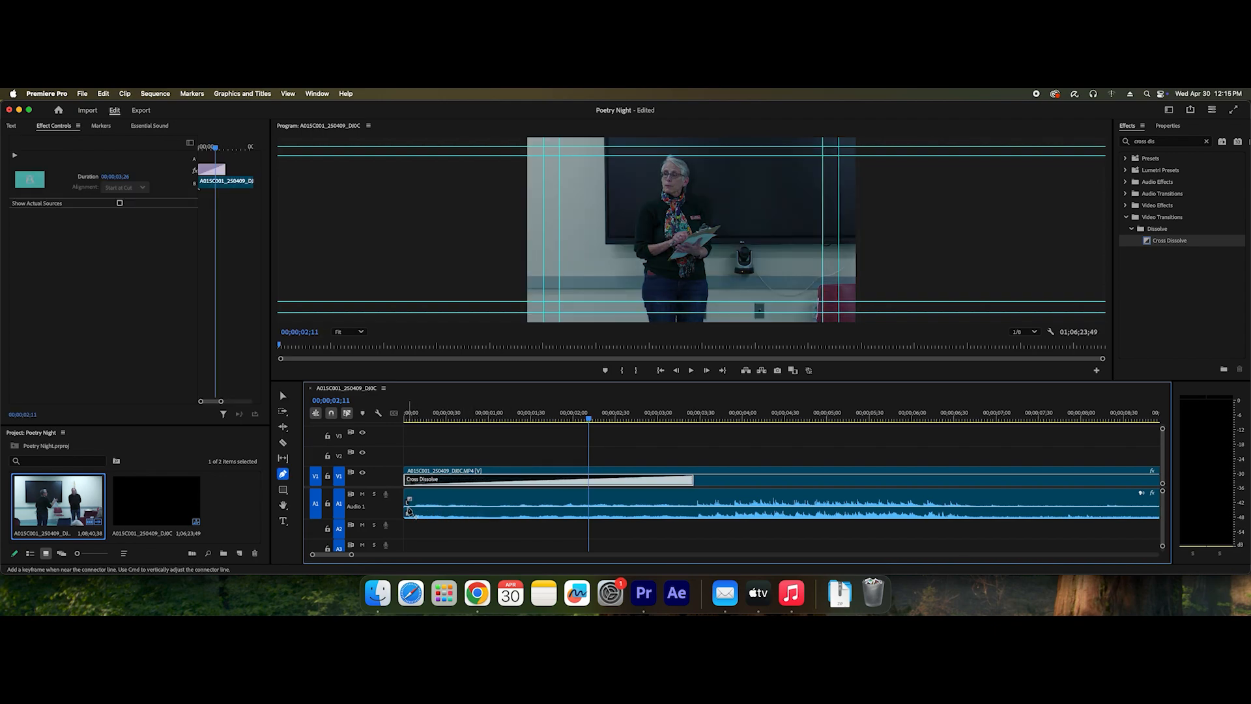
left_click(407, 511)
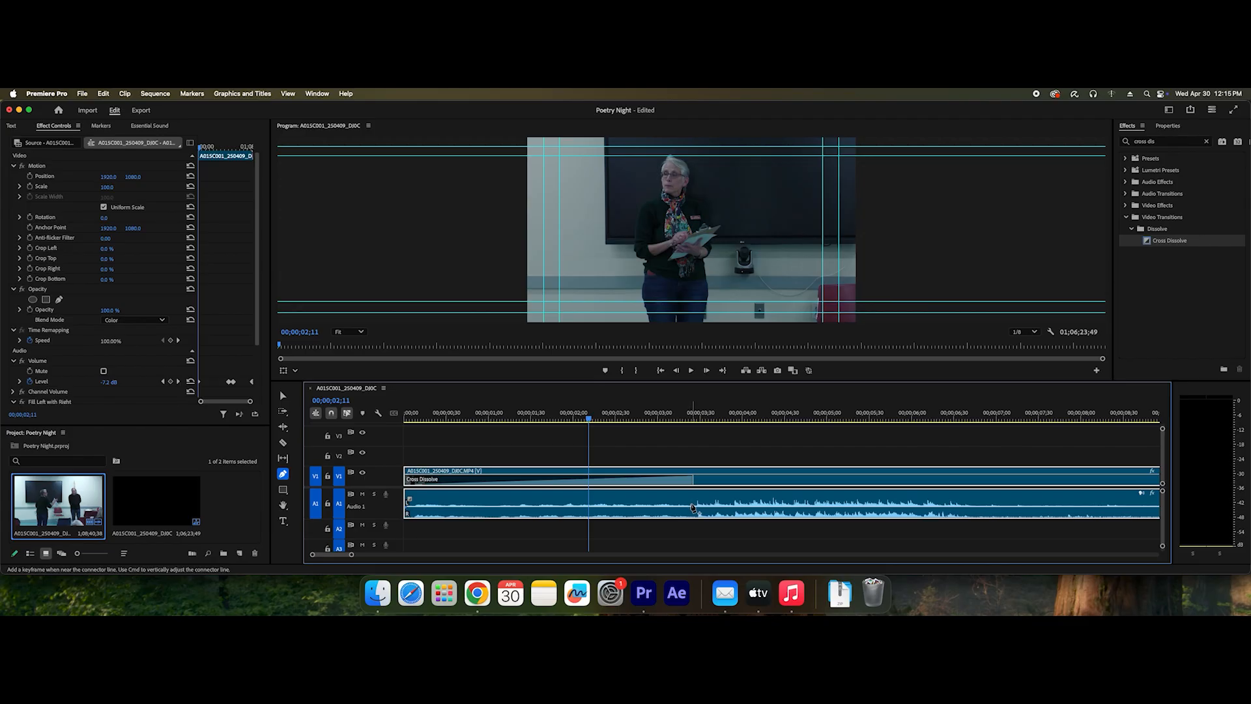
key("v")
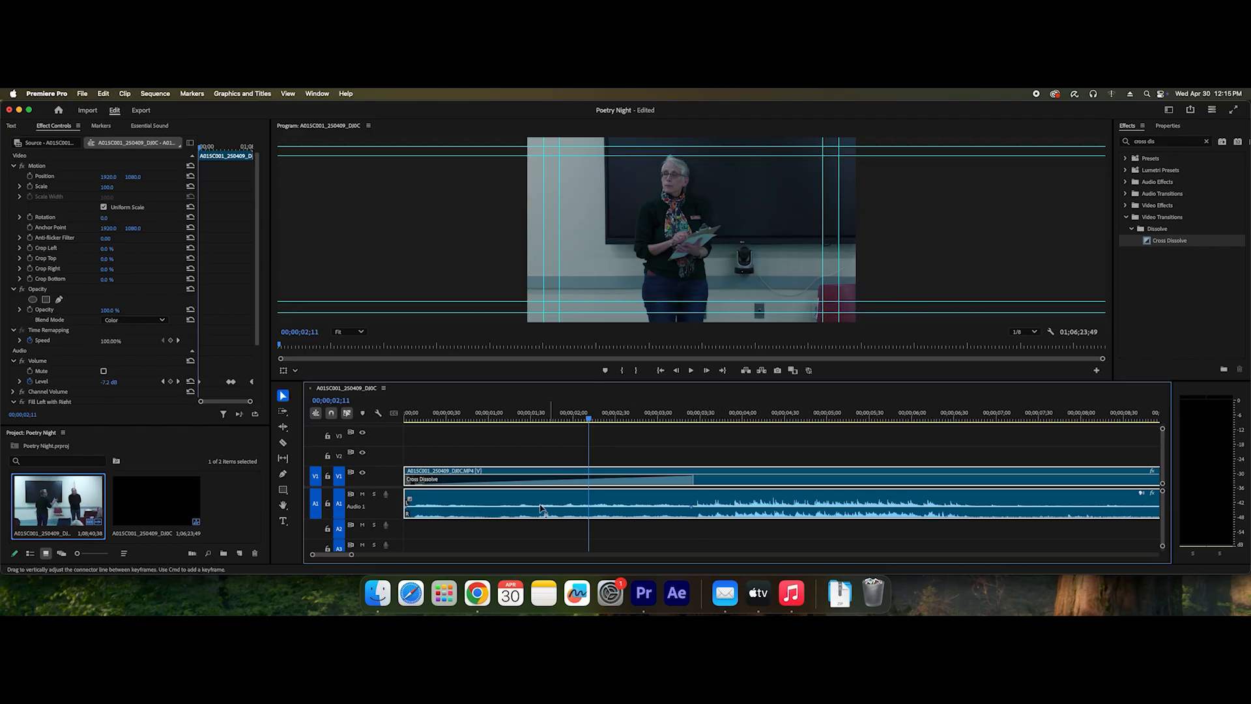
left_click_drag(409, 511, 408, 516)
key("Home")
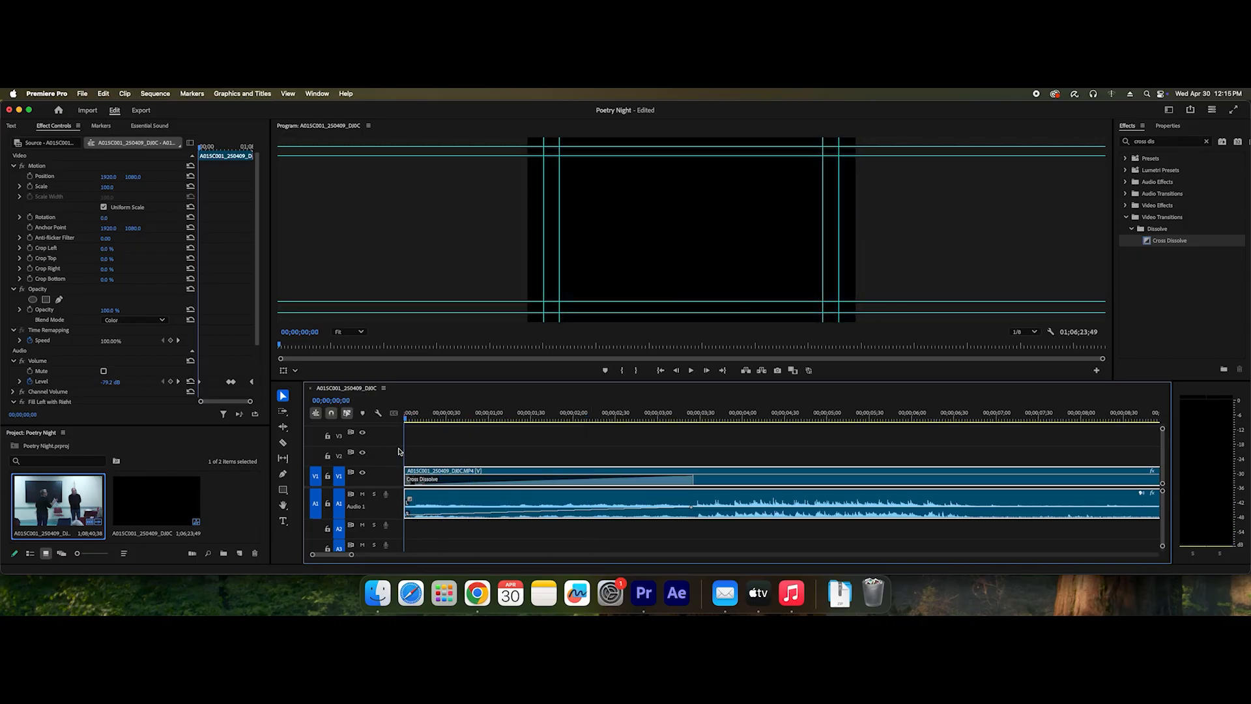
key("space")
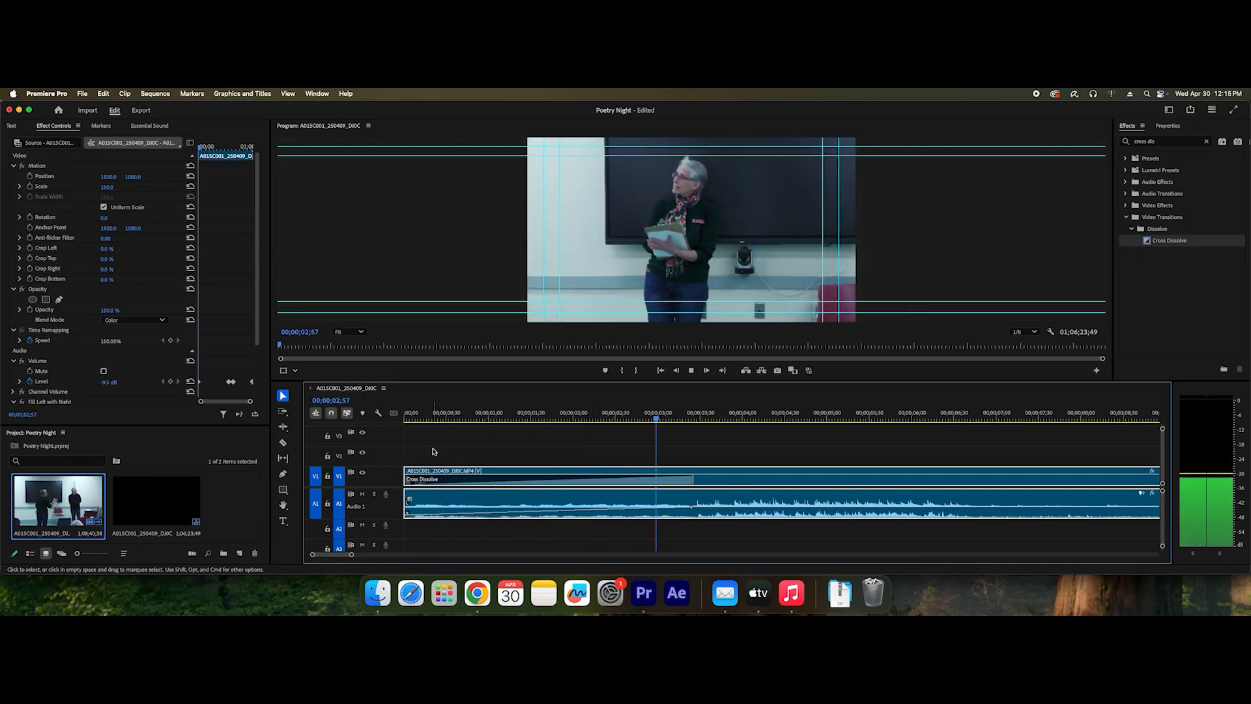
key("space")
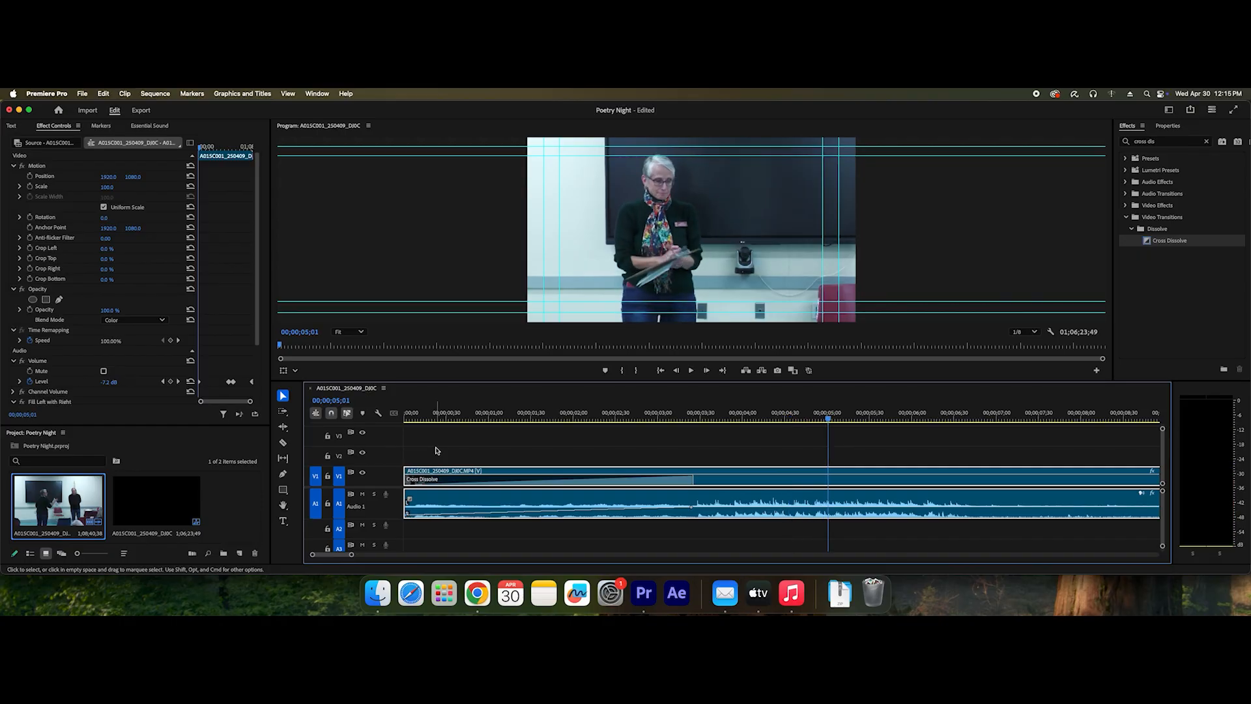
- Show the whole sequence on the timeline, scrub to about 00;11;38;20, and return the playhead to 00;00;00;00
key("minus")
key("minus")
key("minus")
key("minus")
key("minus")
key("minus")
key("minus")
key("minus")
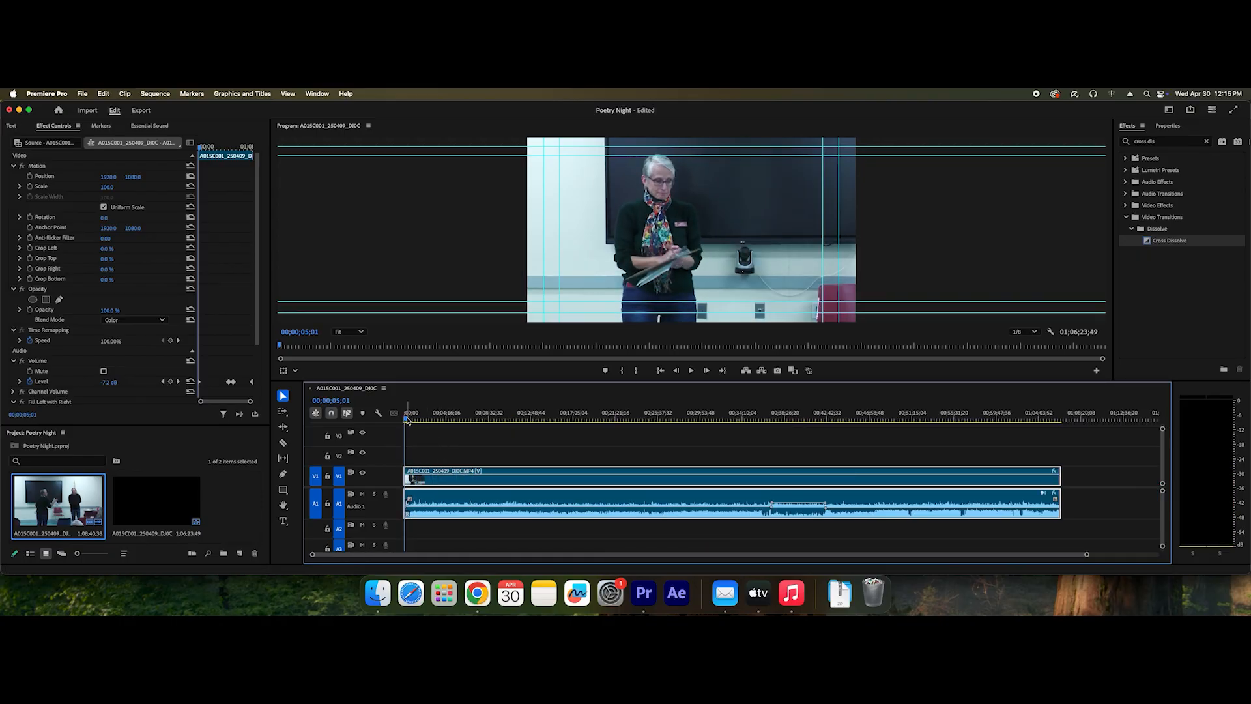
left_click_drag(408, 417, 519, 426)
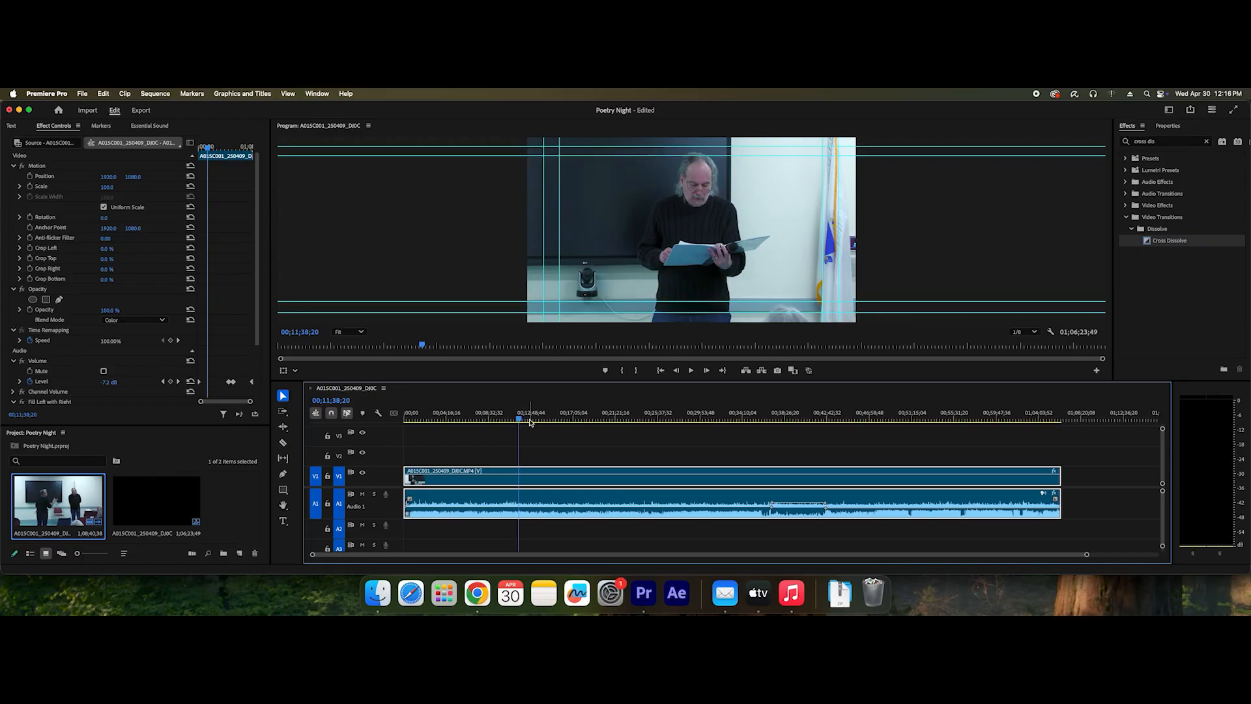
left_click_drag(503, 421, 364, 430)
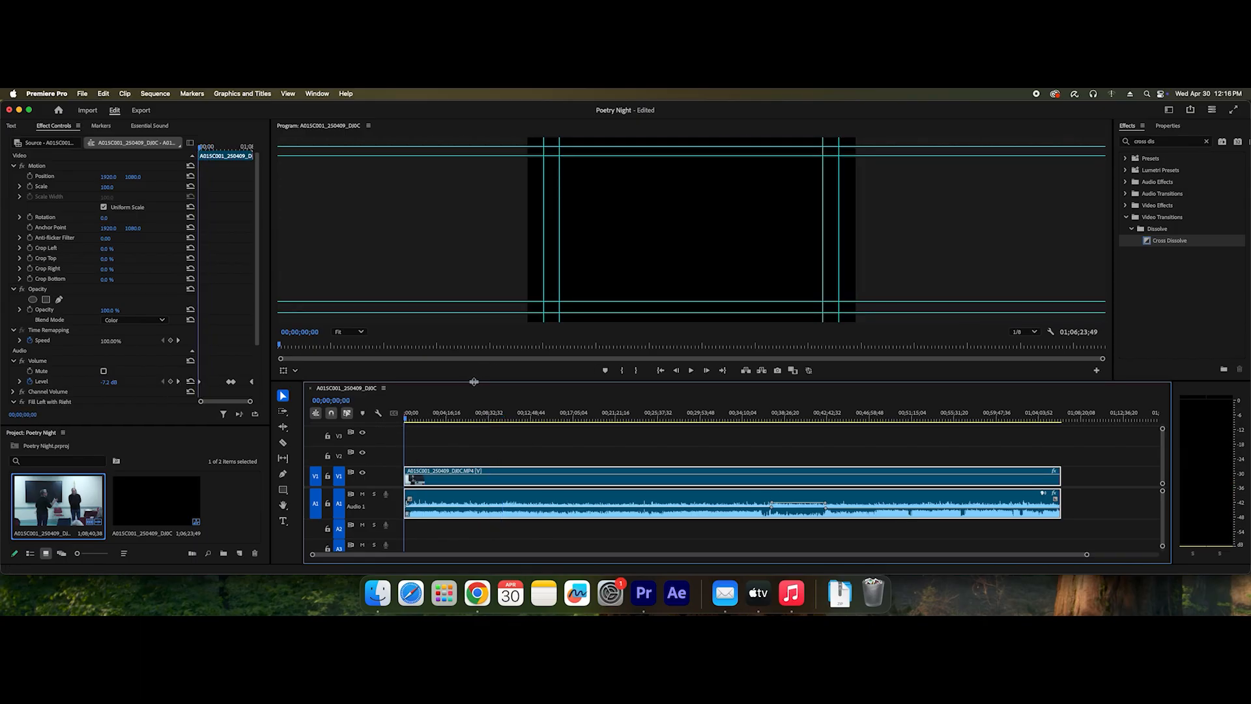
- Enlarge the Program Monitor and add the title text "National Poetry Month Cafe" at the sequence start
left_click_drag(473, 381, 474, 416)
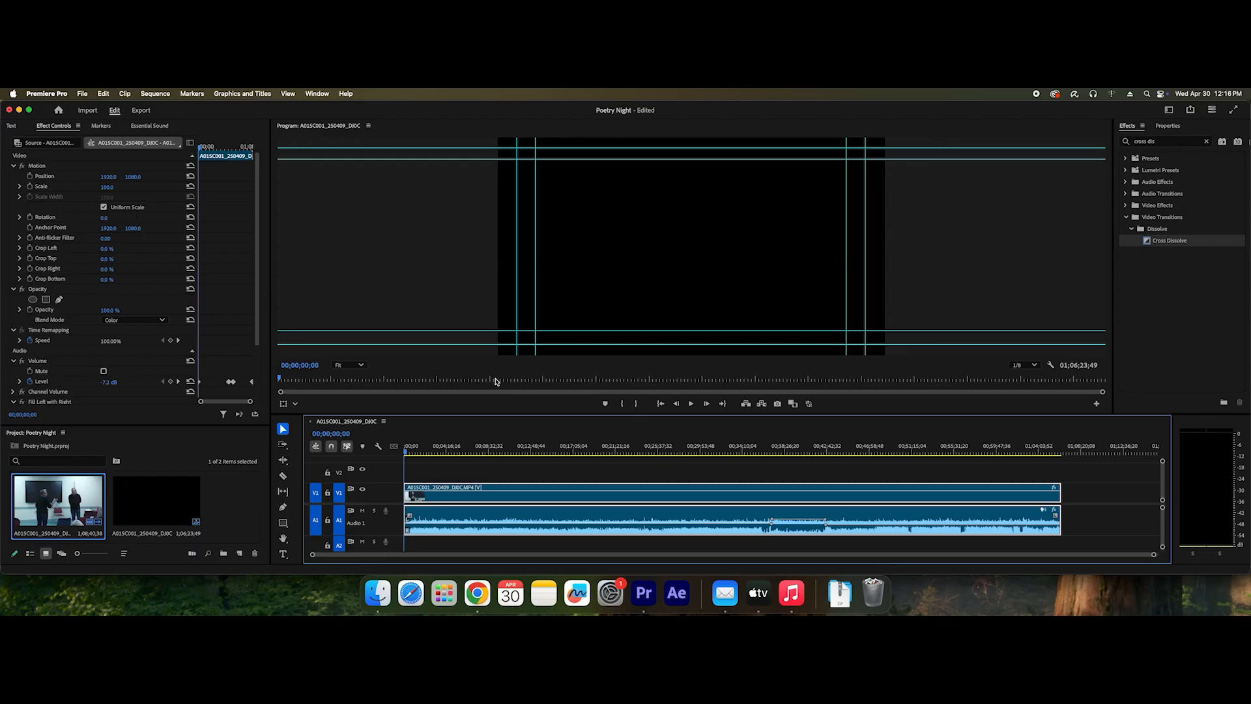
key("t")
left_click(720, 279)
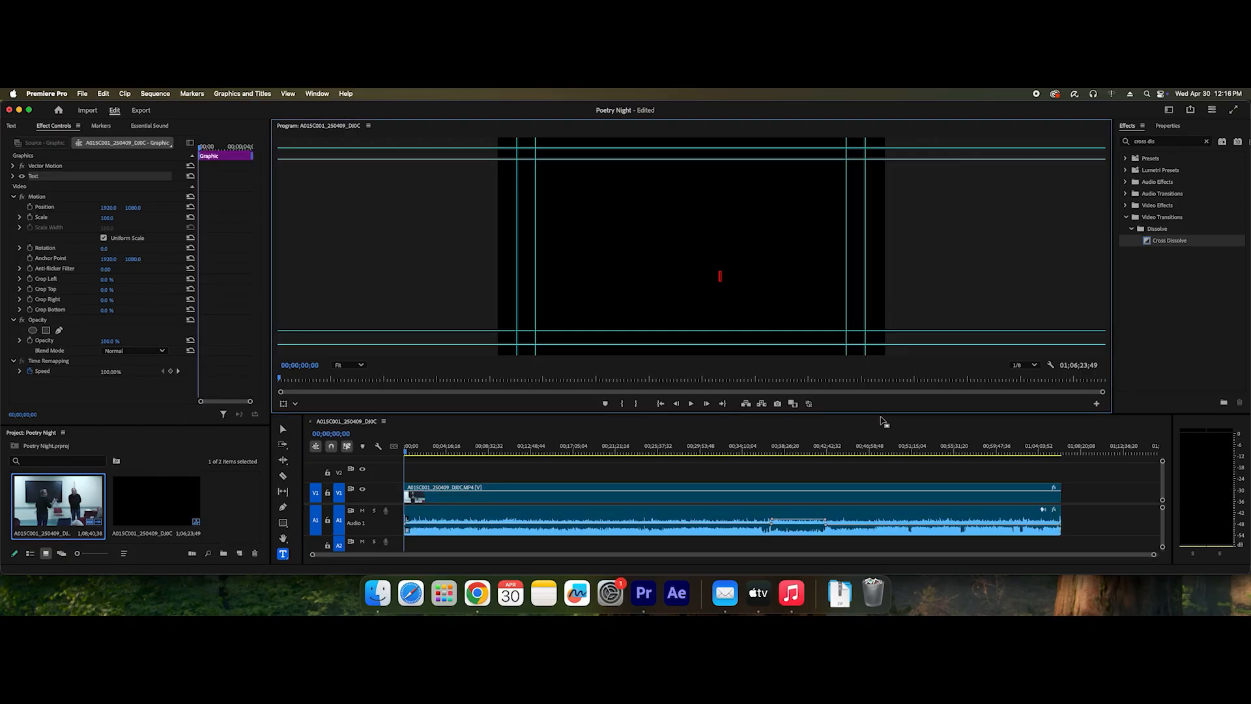
type("National Poetry")
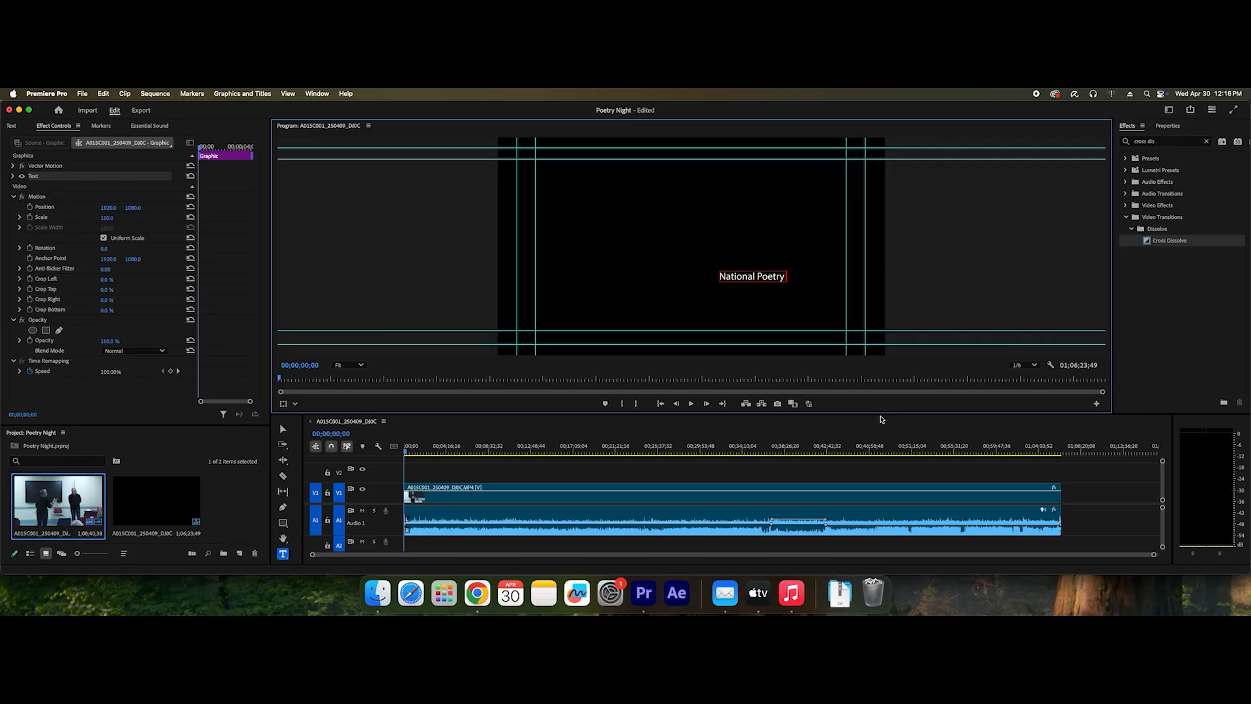
type(" Month Cafe")
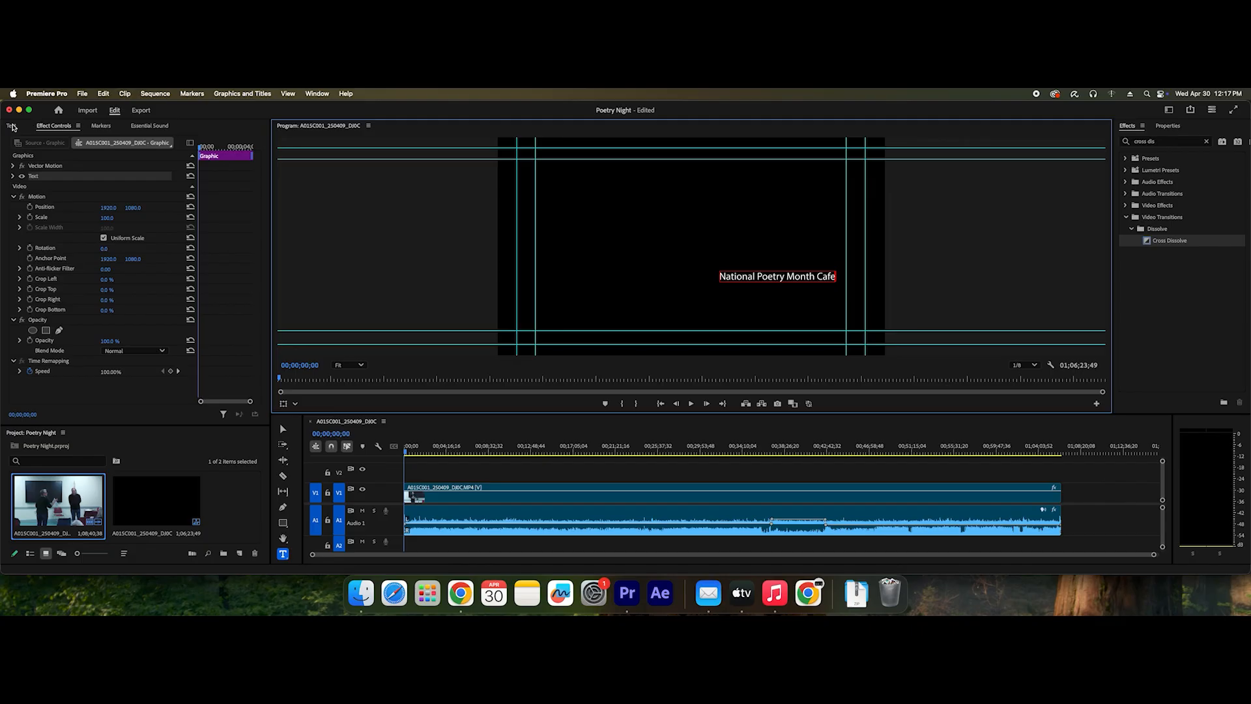
- Set the whole title text to font size 141 and center-align it
left_click(12, 127)
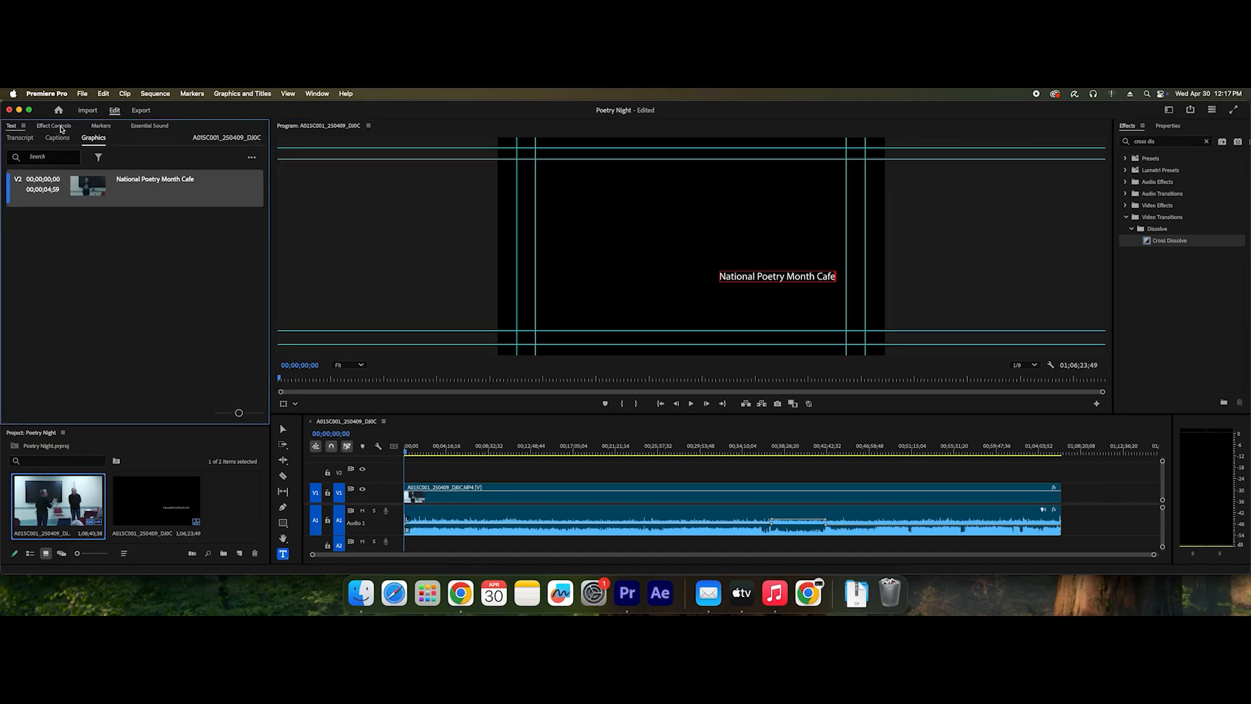
left_click(60, 127)
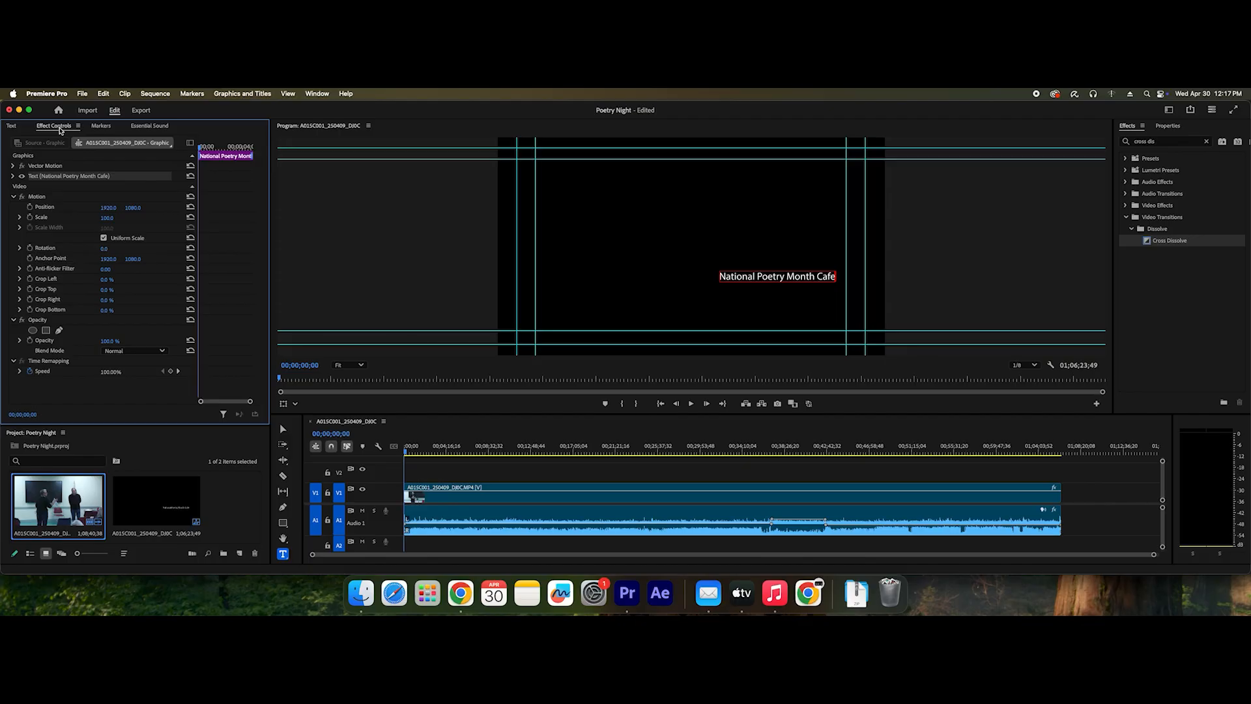
left_click(13, 176)
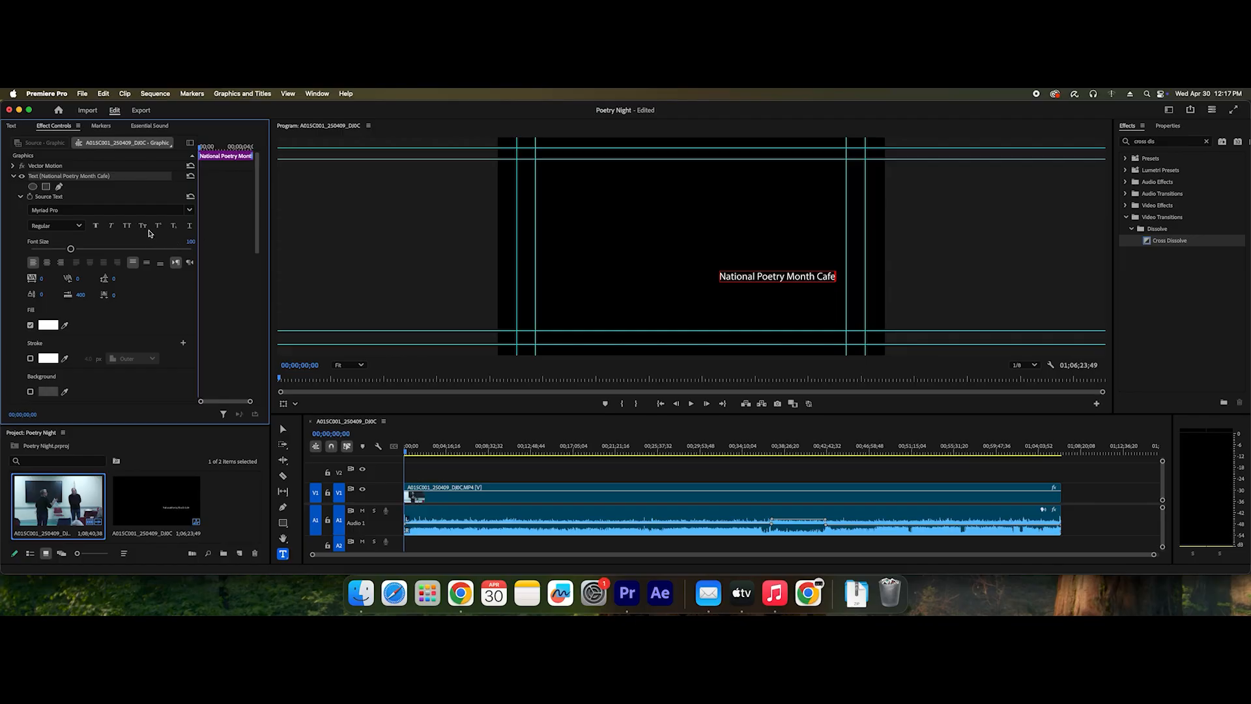
left_click(747, 277)
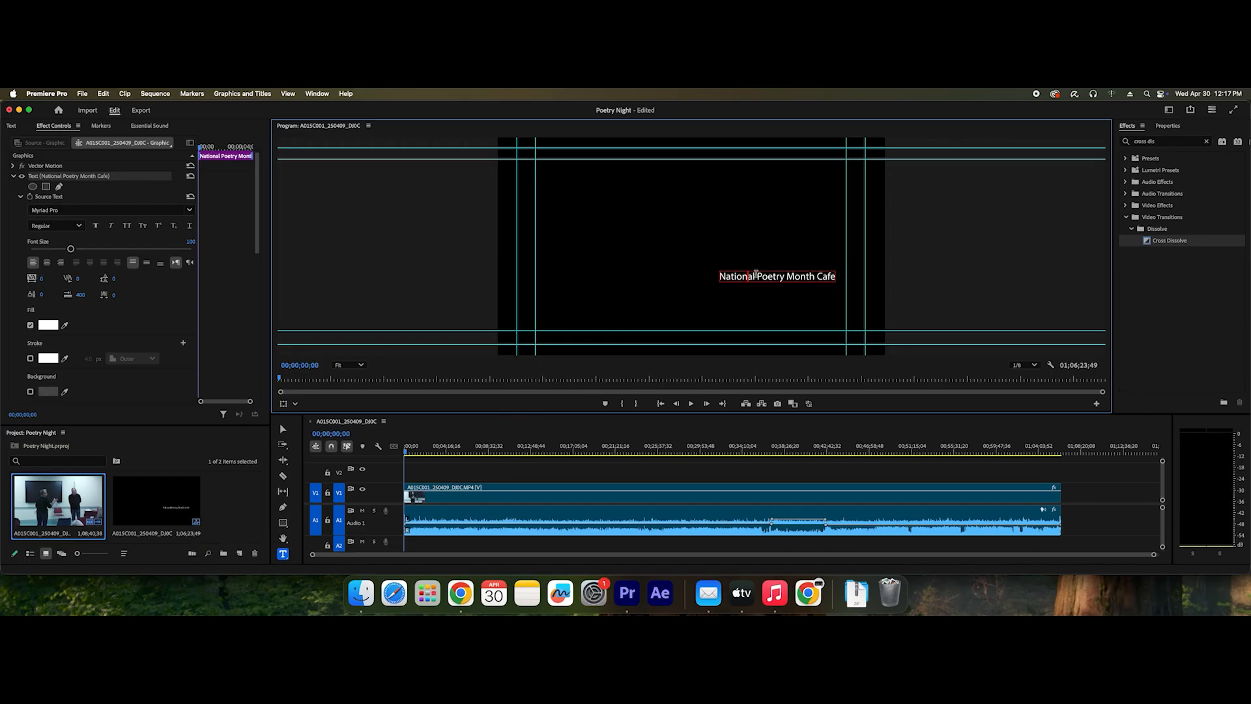
left_click(756, 275)
key("super+a")
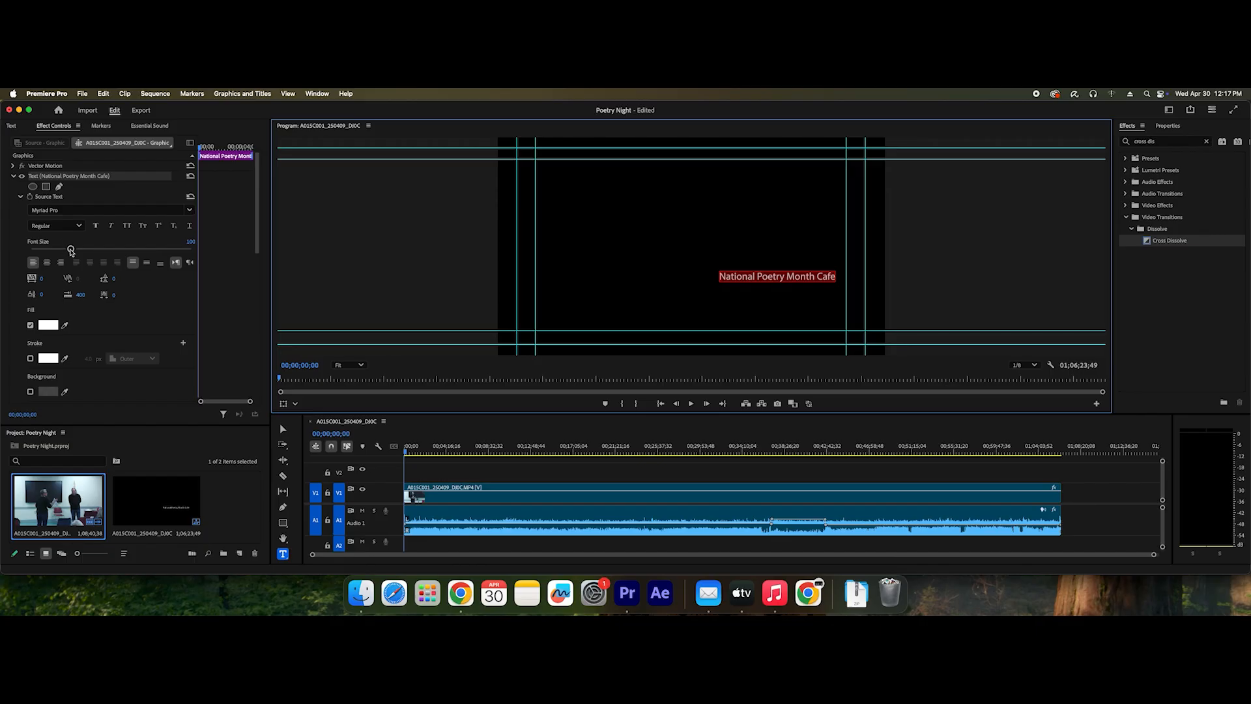
left_click_drag(71, 251, 87, 253)
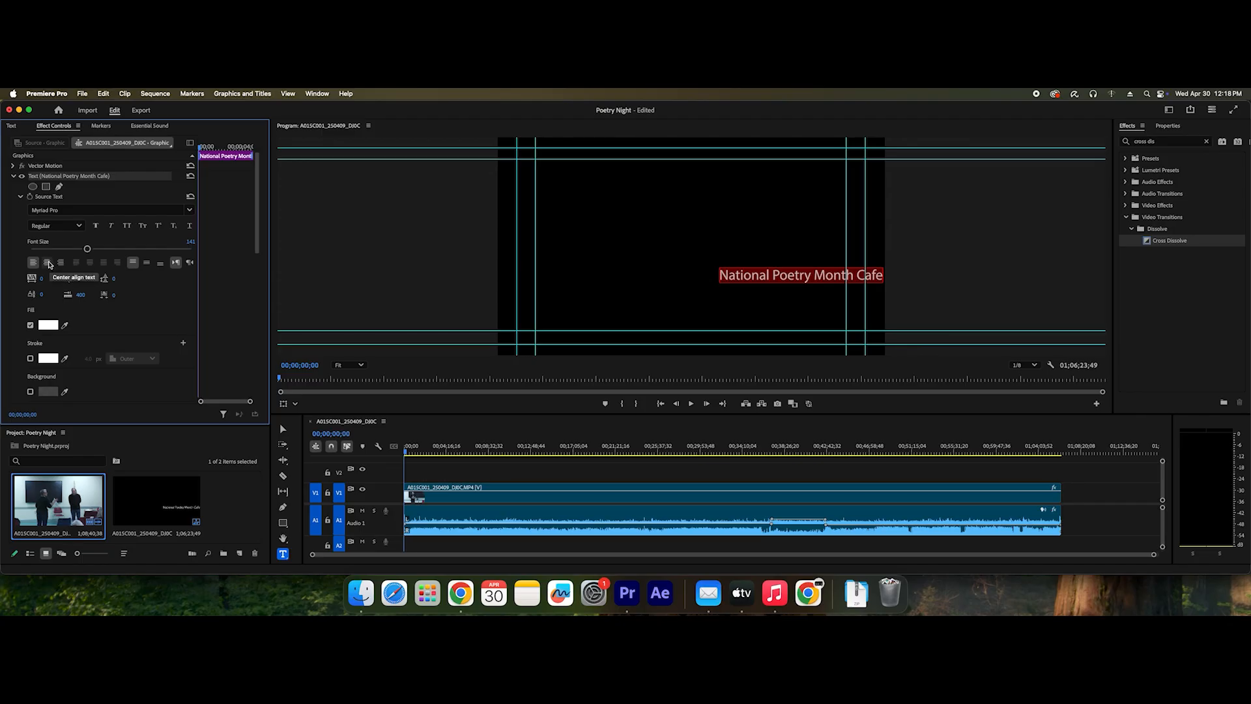
left_click(49, 262)
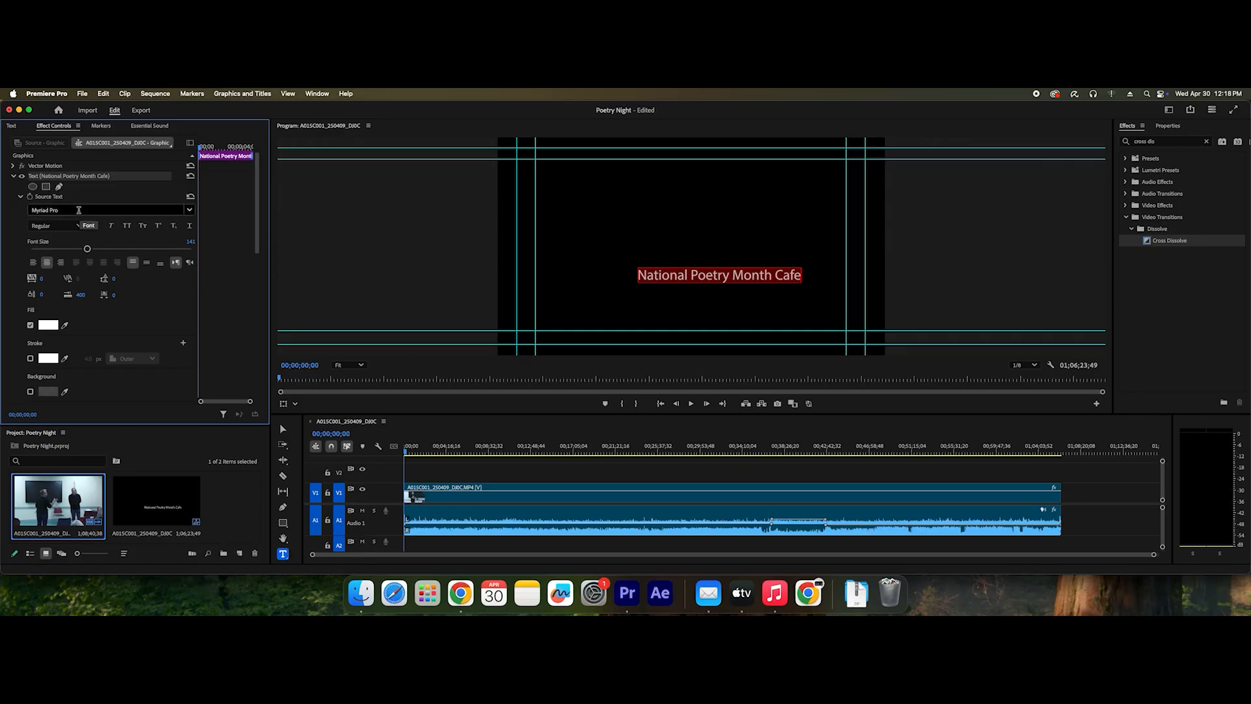
- Change the title's font to Times New Roman
left_click(79, 210)
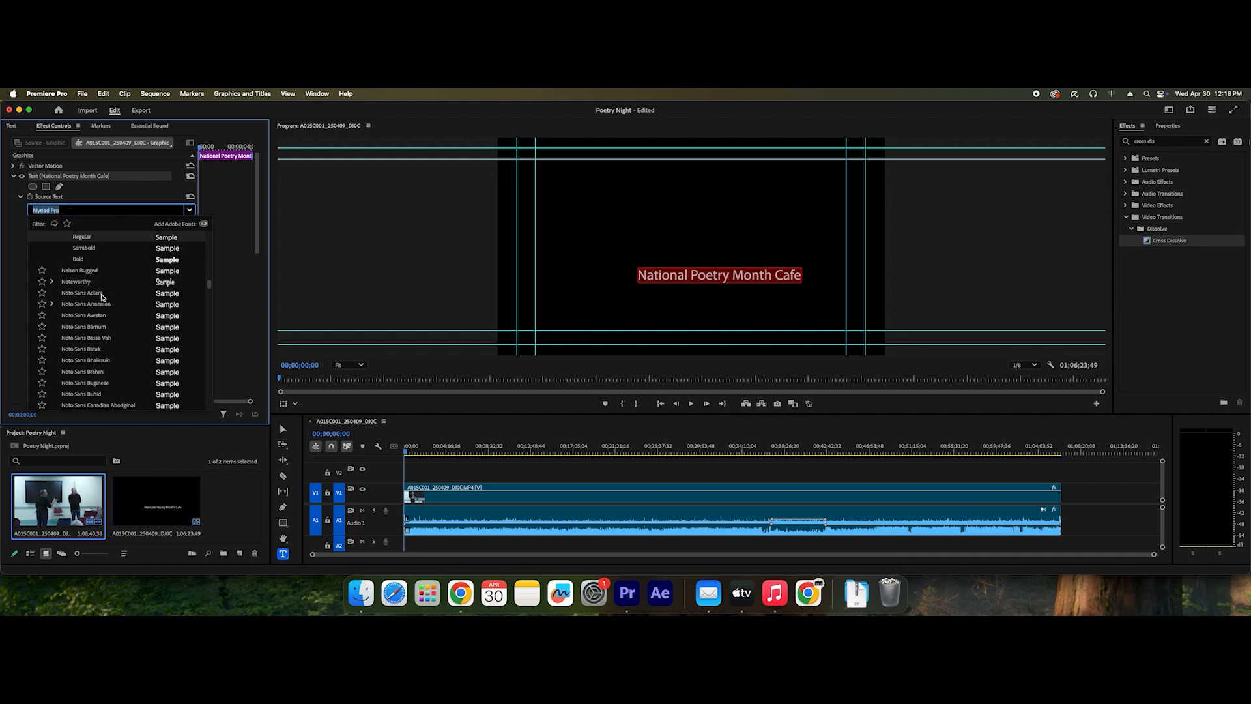
scroll(105, 299, "up", 5)
left_click_drag(204, 284, 210, 236)
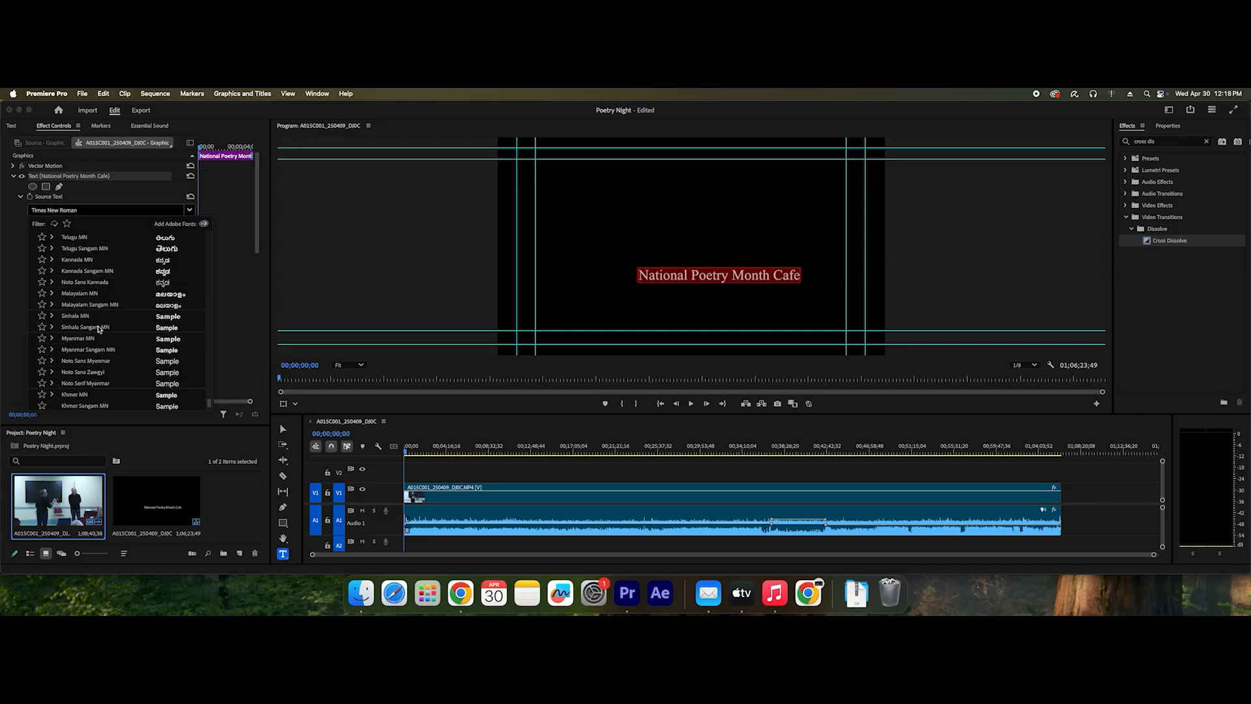
left_click(98, 327)
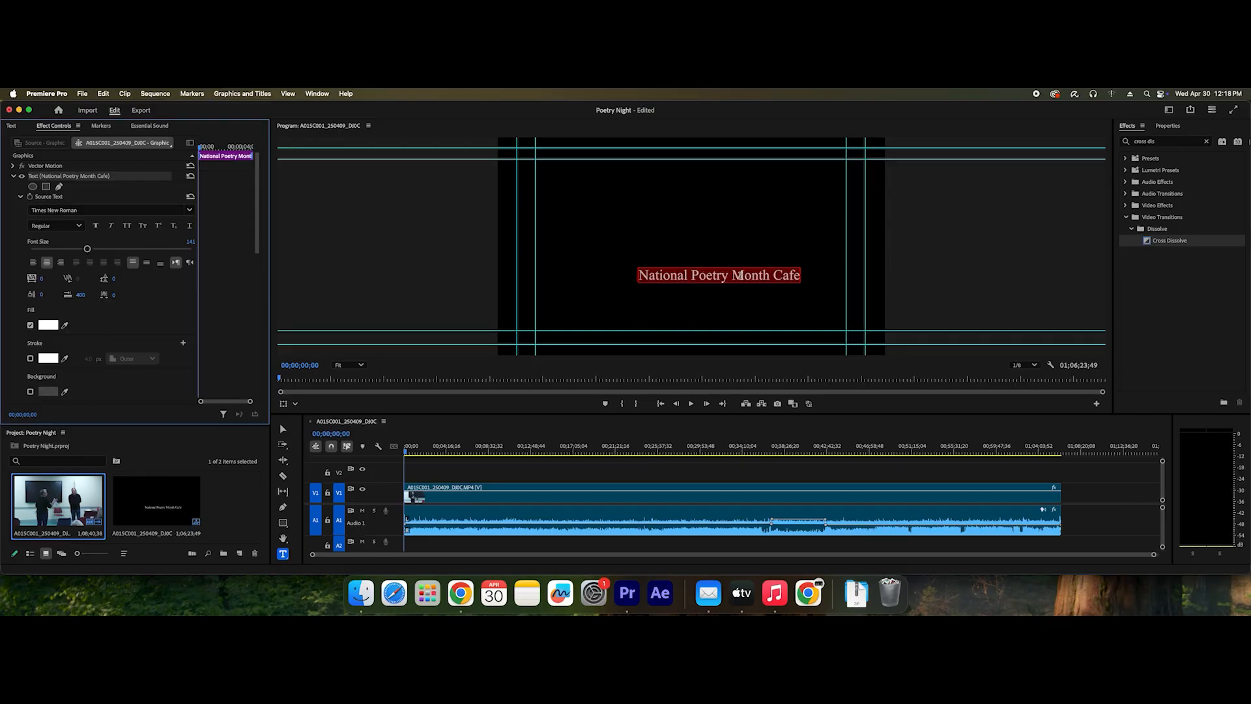
- Add the lines "April 9, 2025" and "Middleborough Public" below the title's first line
left_click(743, 277)
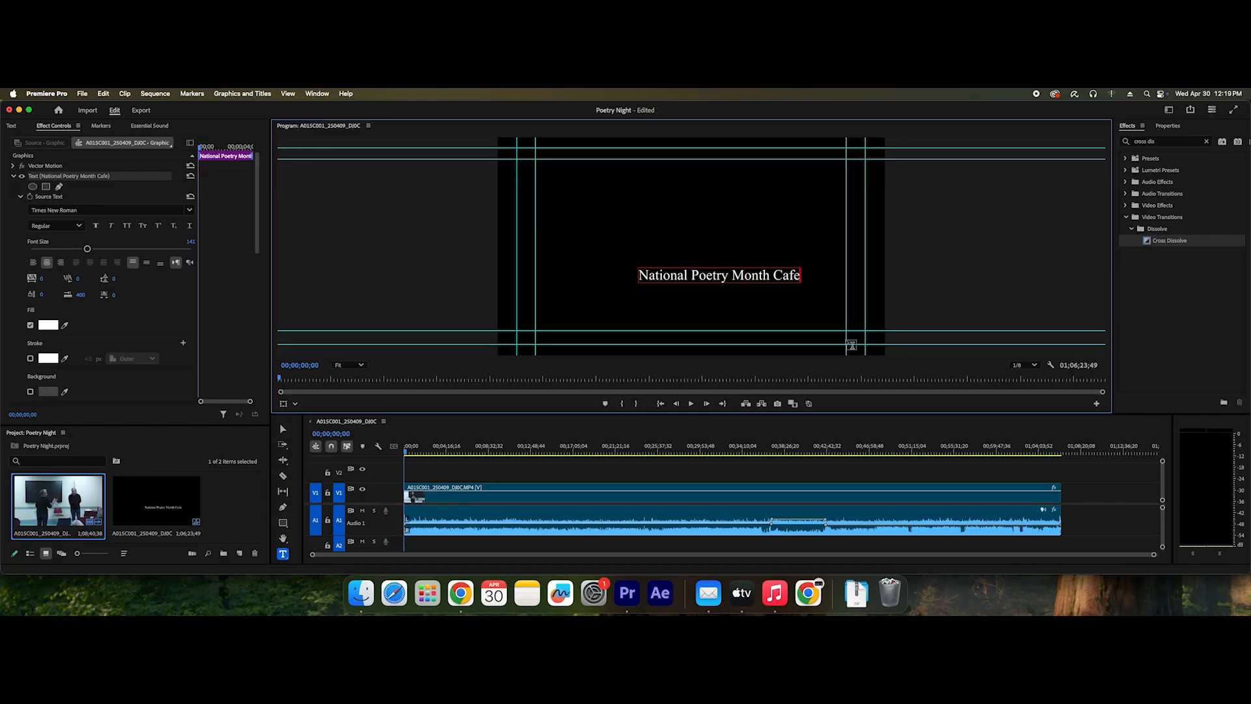
key("Return")
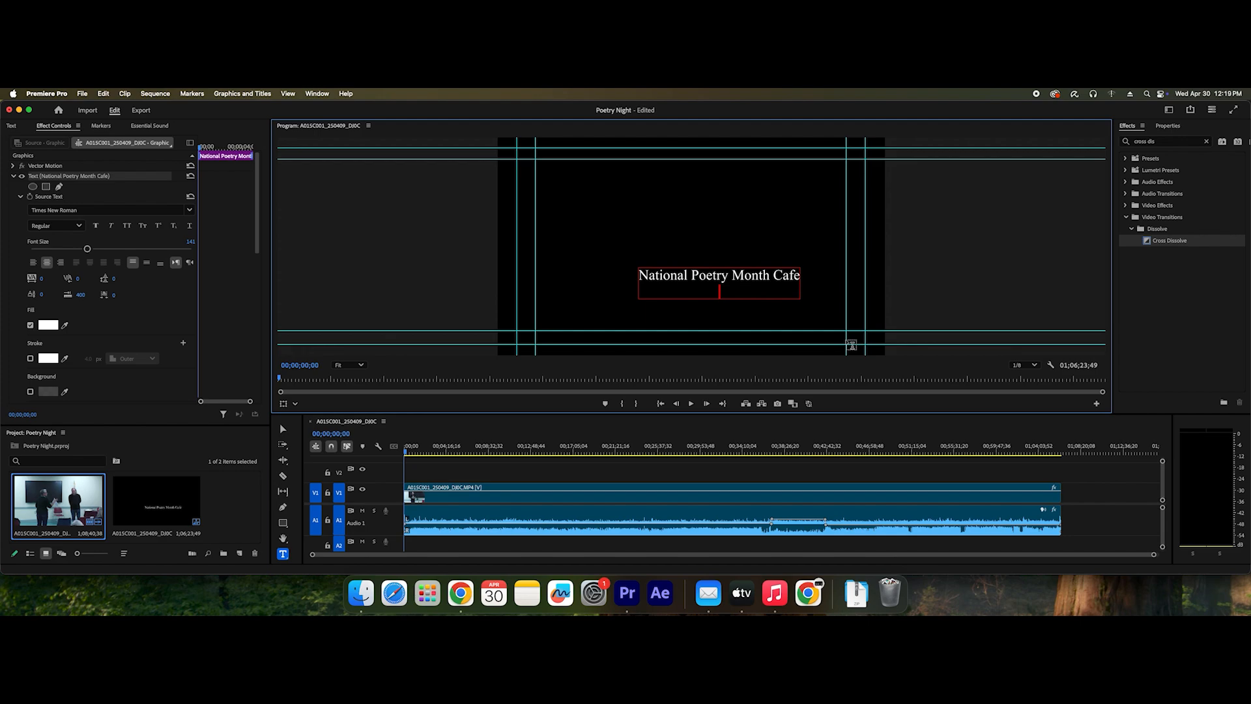
type("April")
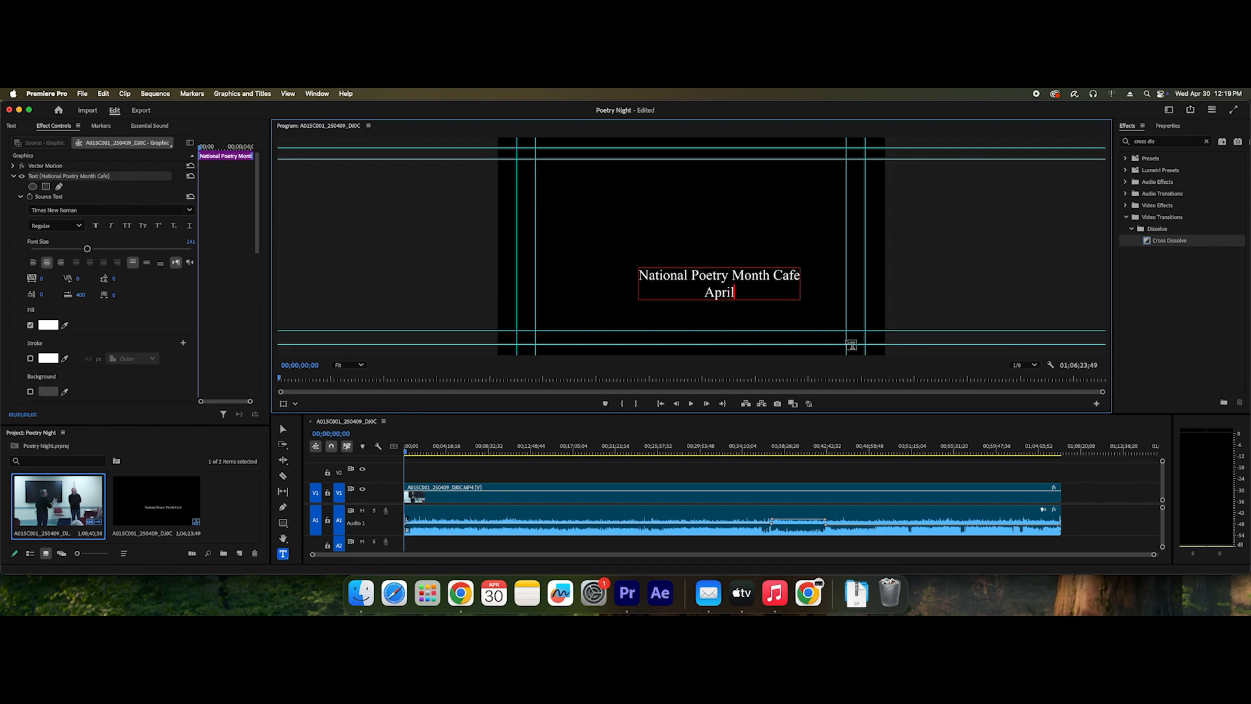
type(" 9, 2025")
key("Return")
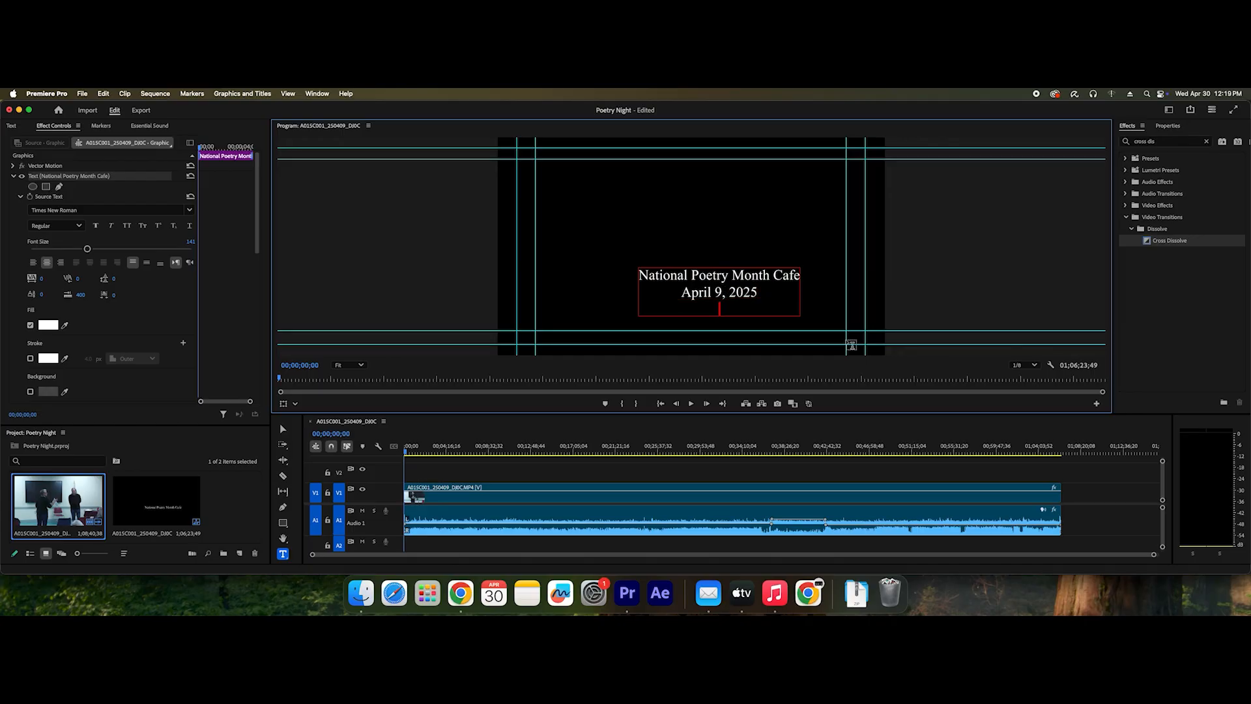
type("Middleborough Publ")
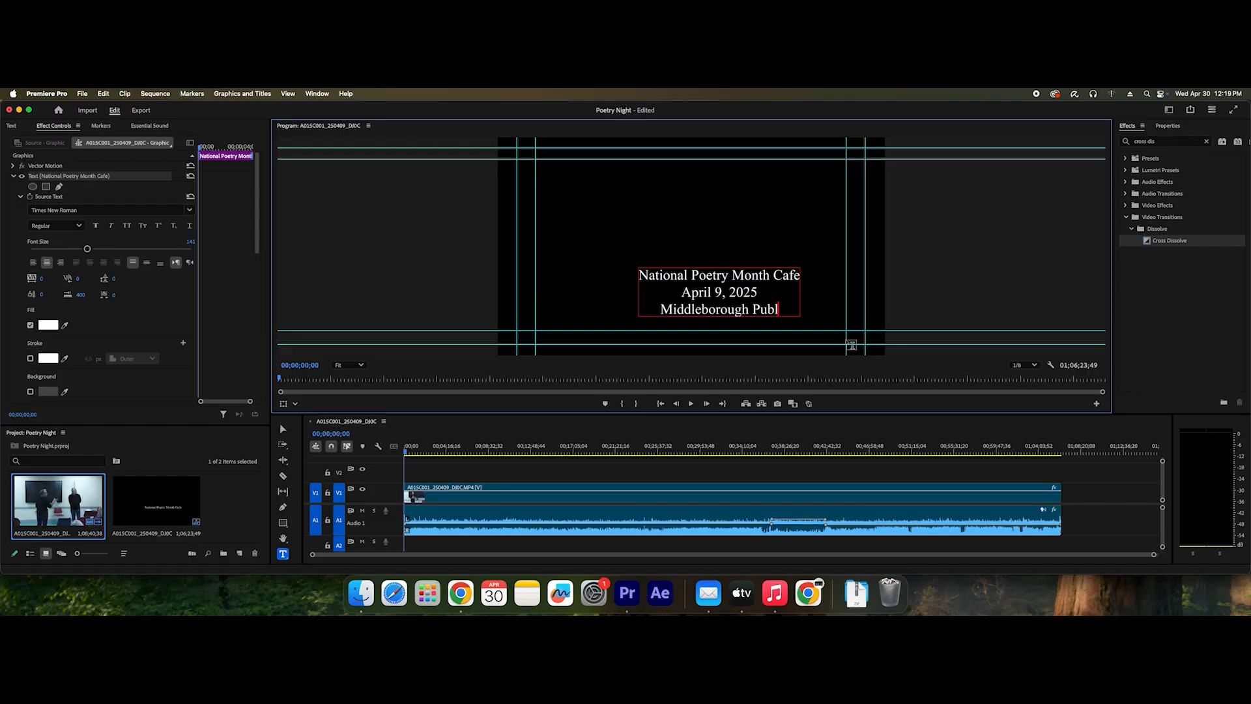
type("ic")
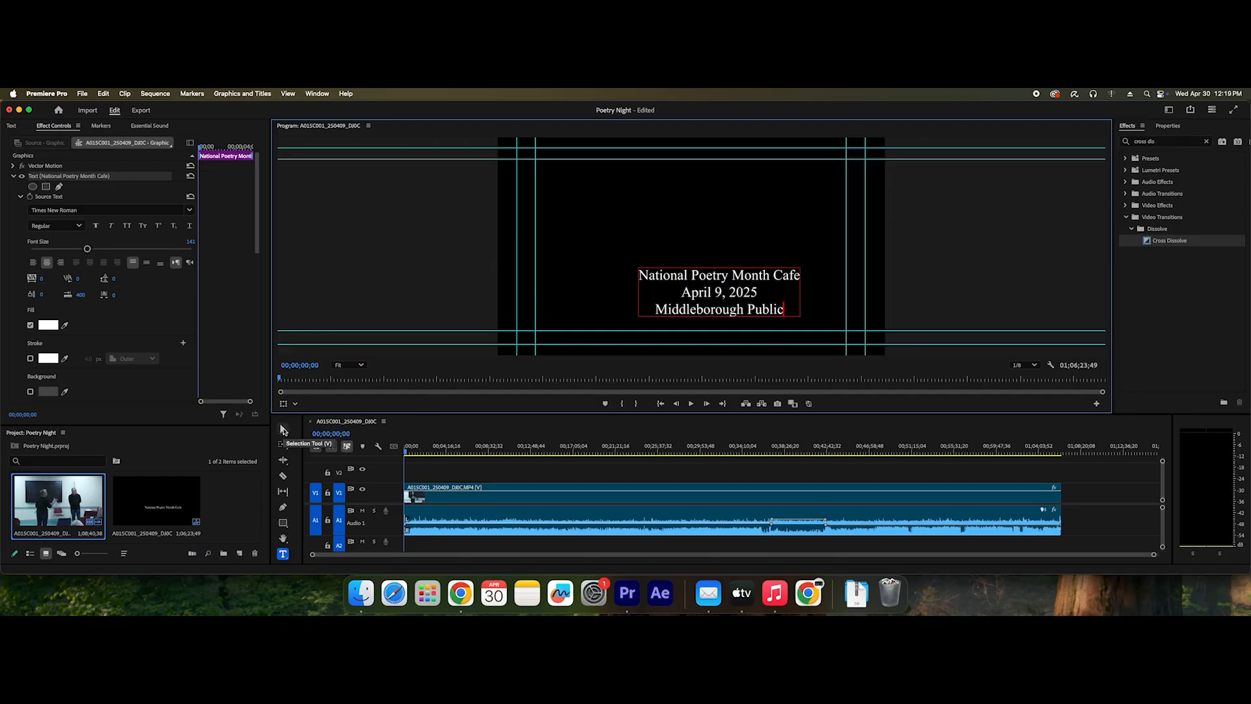
- Move the title to the lower right of the frame, at position about 2941.7, 1646.4
left_click(283, 429)
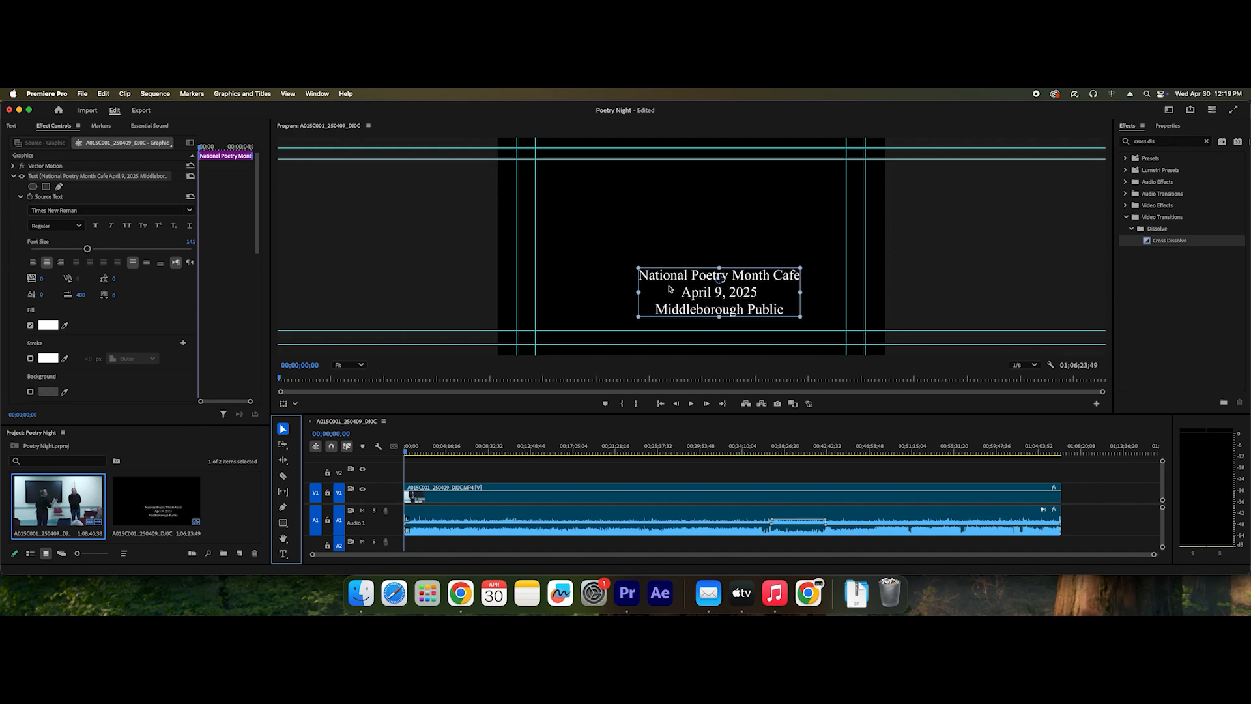
left_click_drag(670, 289, 694, 281)
scroll(174, 293, "down", 5)
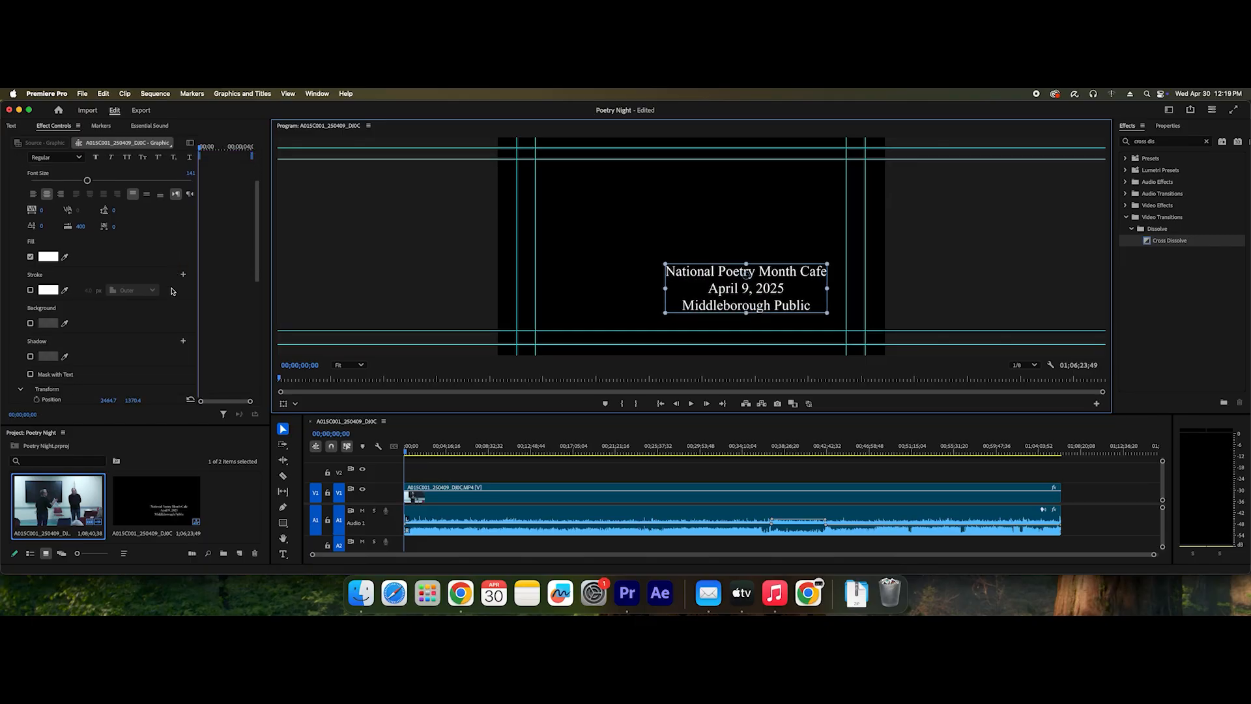
scroll(175, 290, "down", 2)
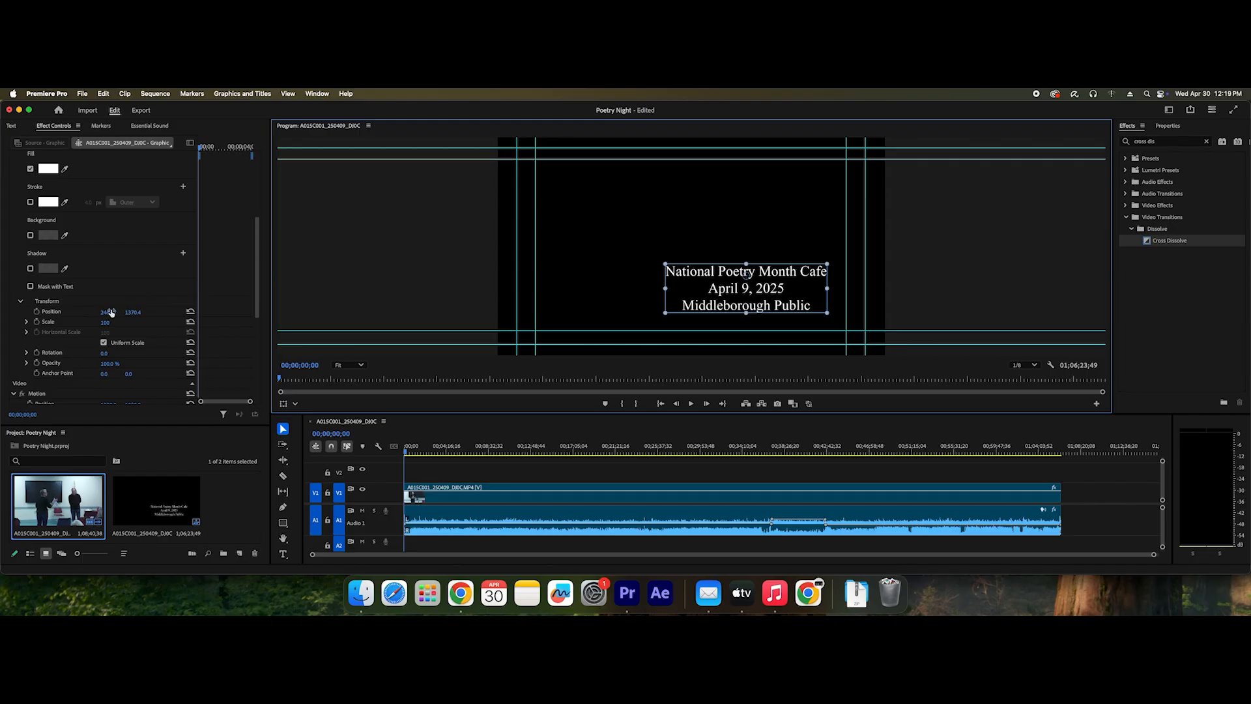
scroll(111, 313, "down", 1)
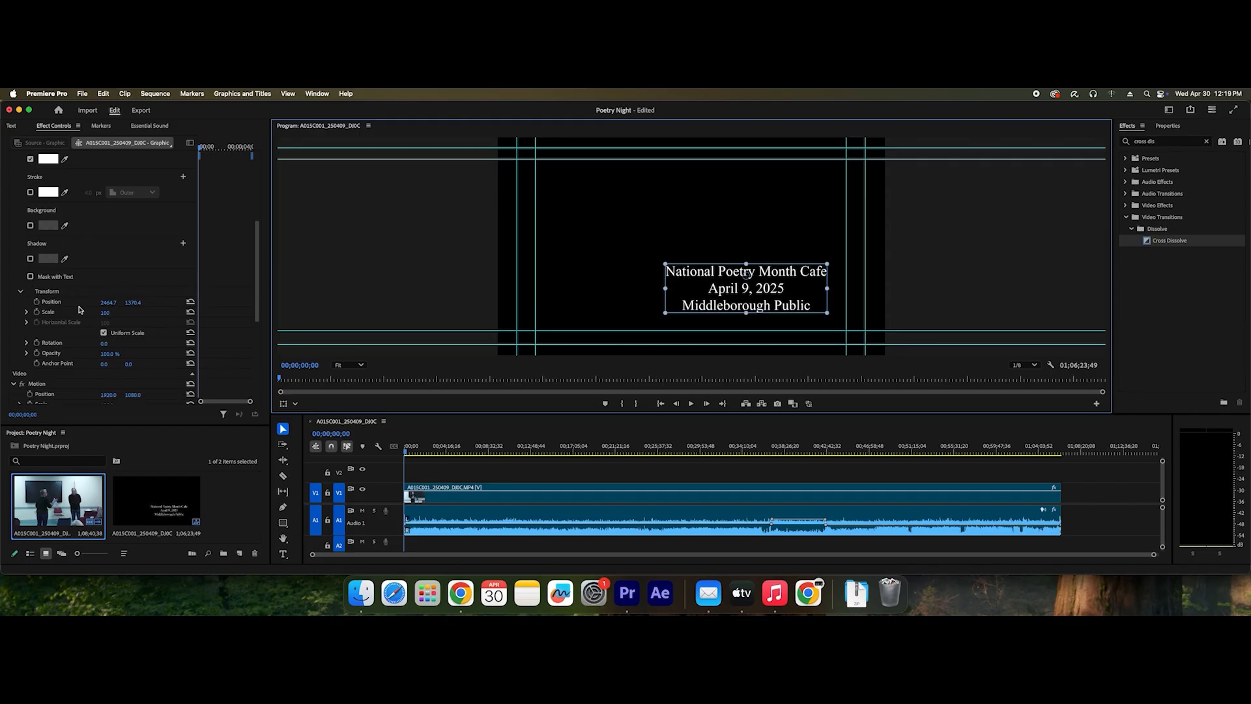
scroll(79, 309, "down", 2)
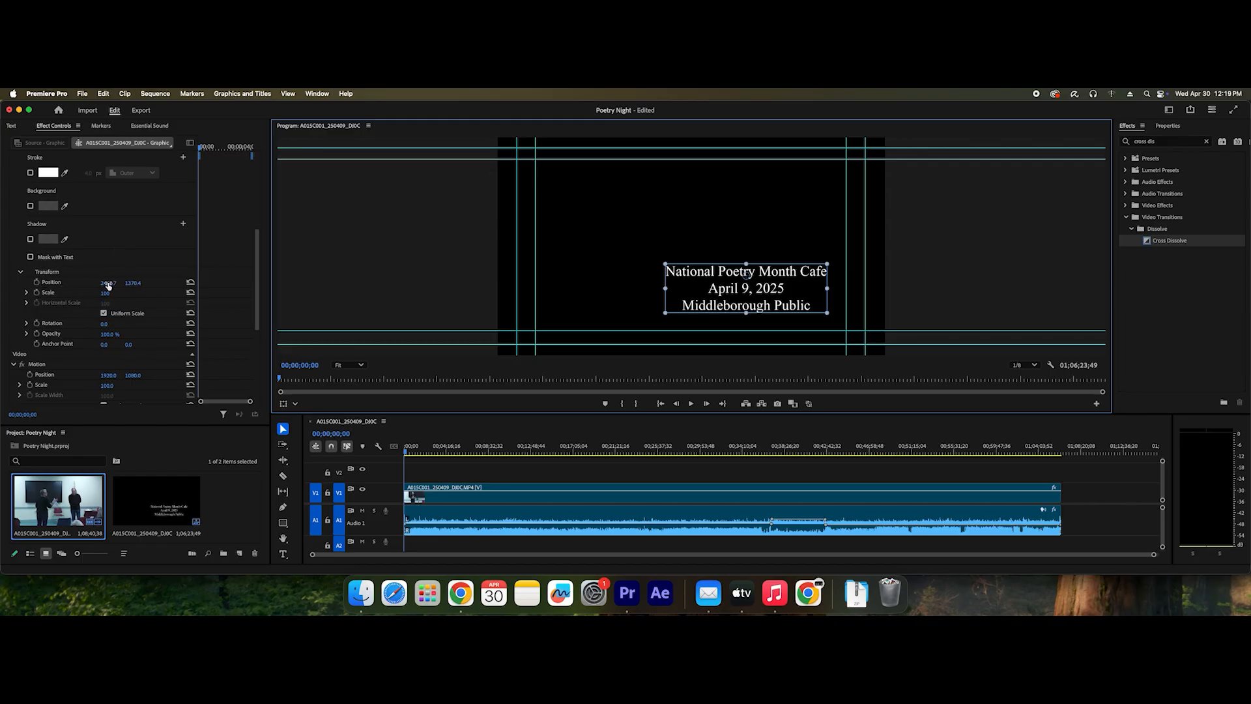
left_click_drag(108, 284, 197, 285)
left_click_drag(763, 288, 794, 302)
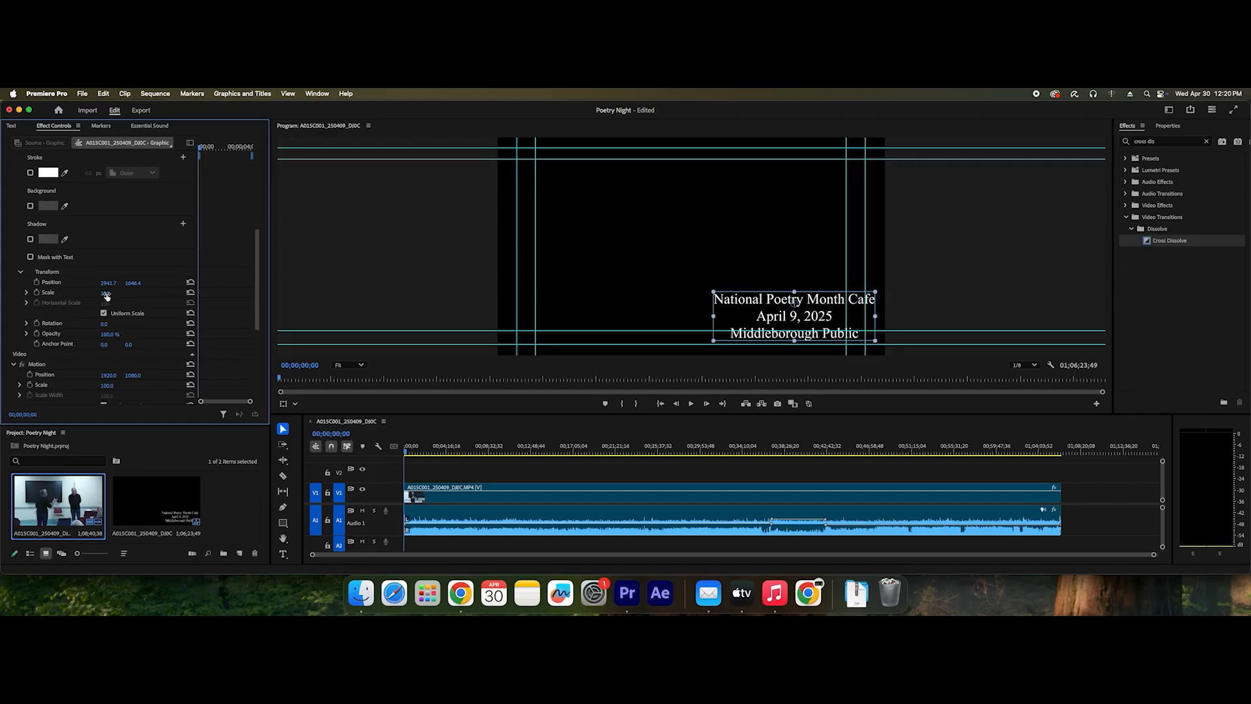
- Try enlarging the title to a scale of 137, and set the scale back to 100
mouse_move(105, 294)
left_mouse_down()
mouse_move(169, 294)
mouse_move(129, 293)
left_mouse_up()
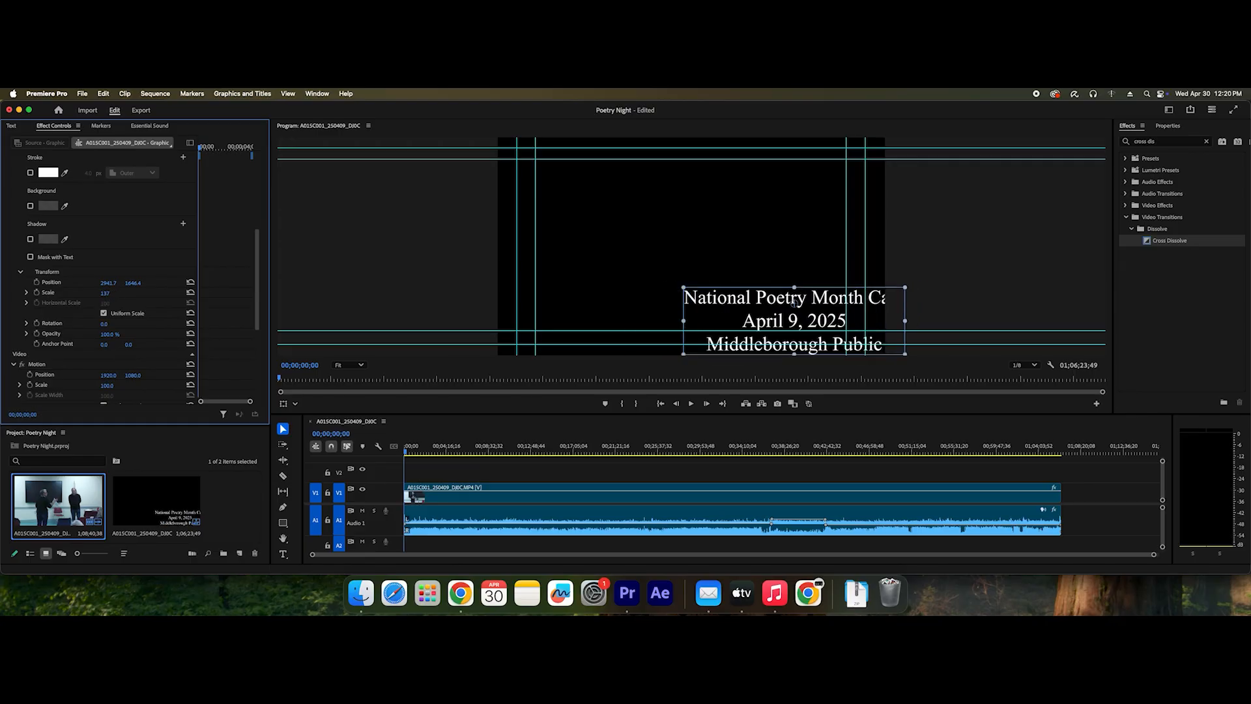
left_click(106, 293)
type("100")
key("Return")
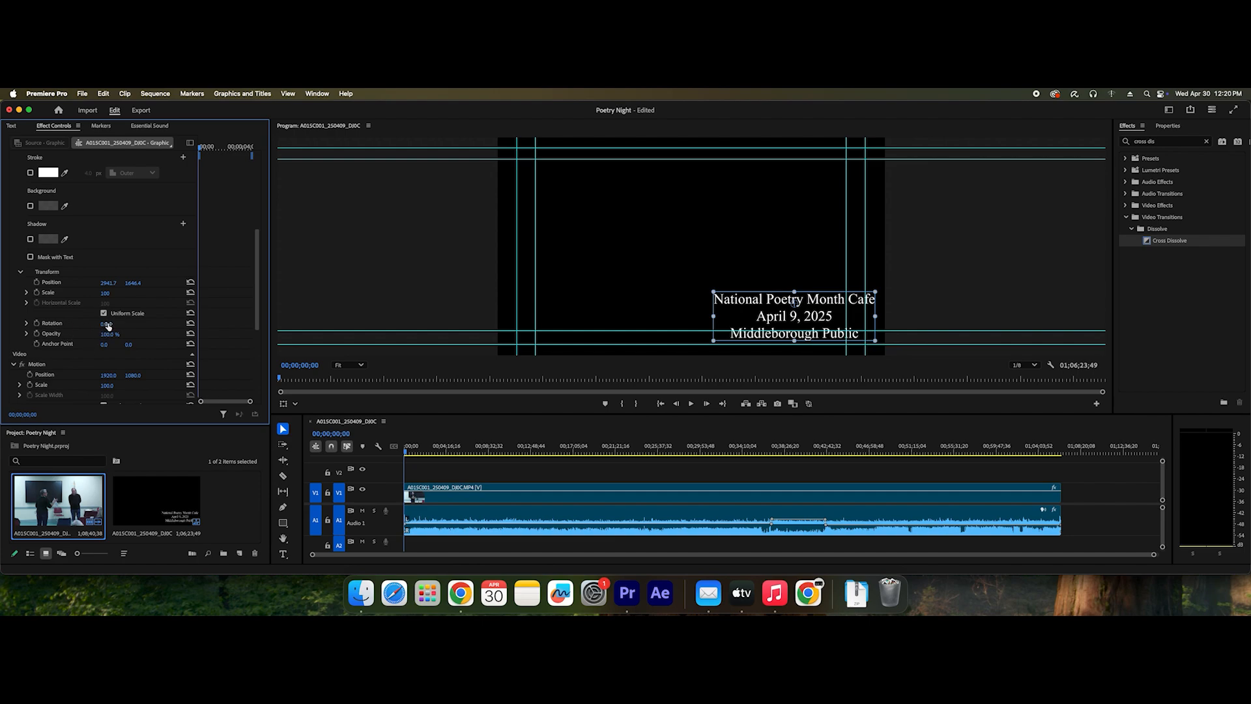
- Try rotating the title to about 143° and reducing its opacity to about 26%, resetting them to 0° and 100%
left_click_drag(107, 326, 171, 326)
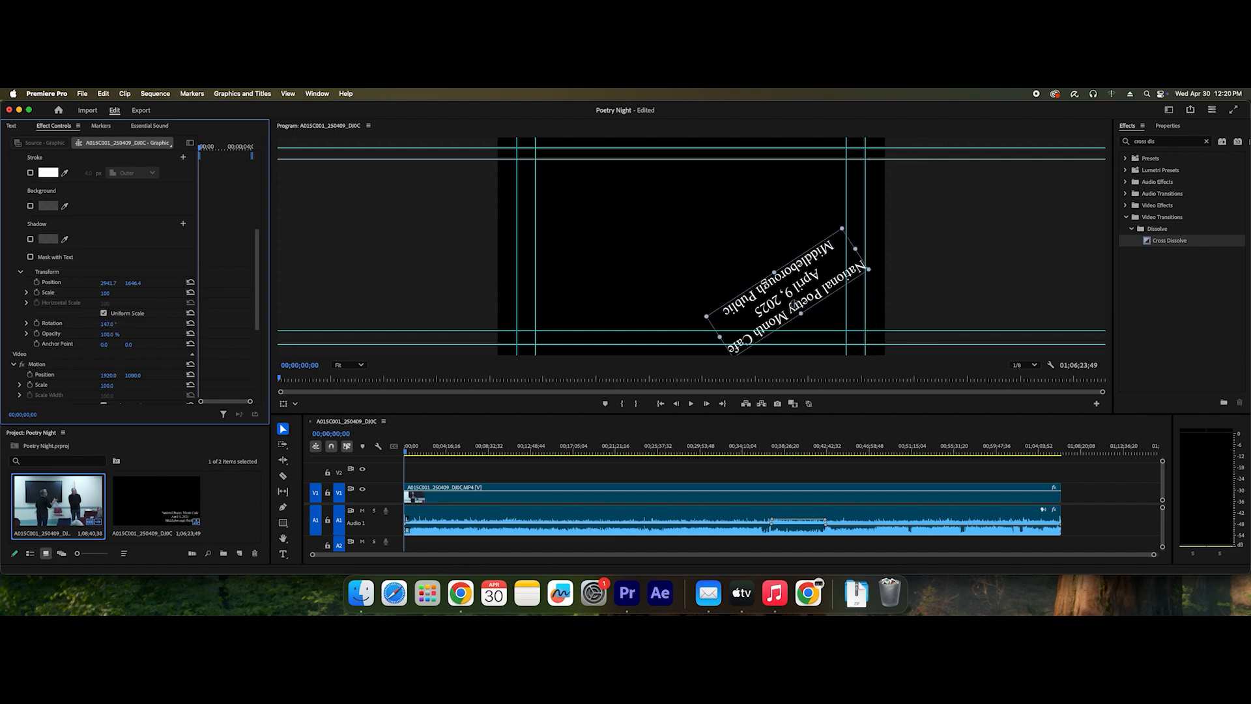
left_click(111, 323)
type("0")
key("Return")
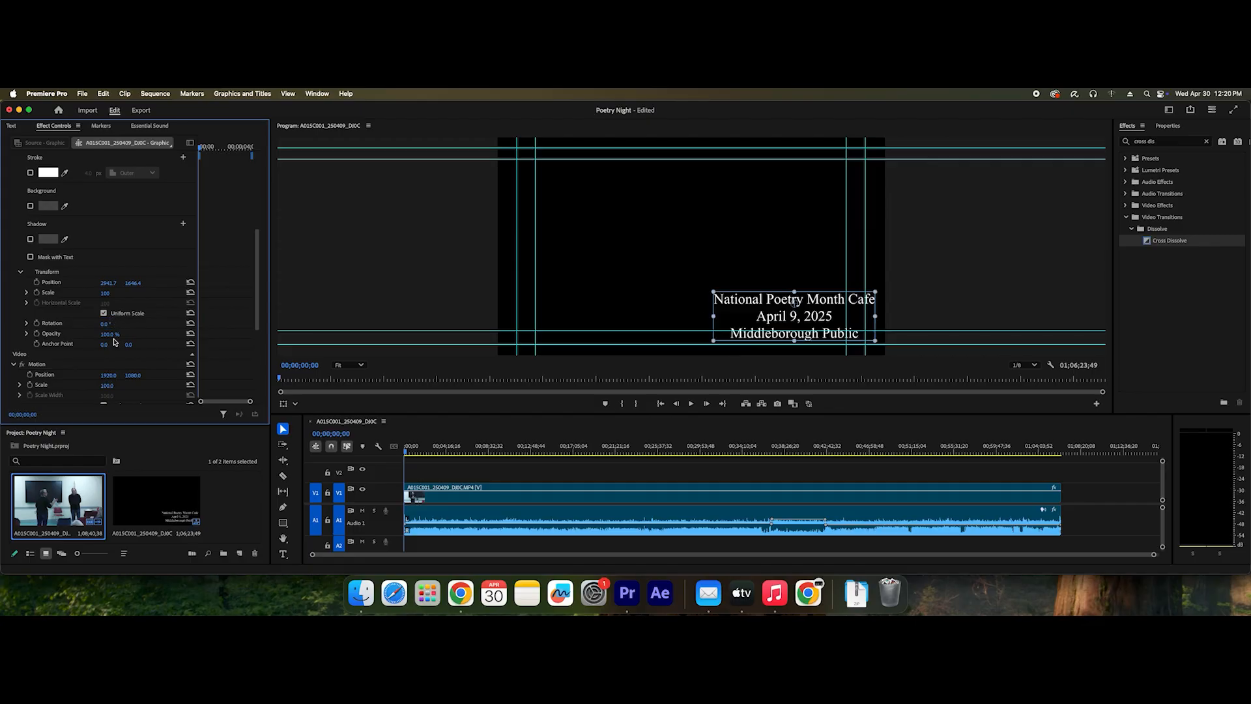
left_click_drag(109, 335, 63, 335)
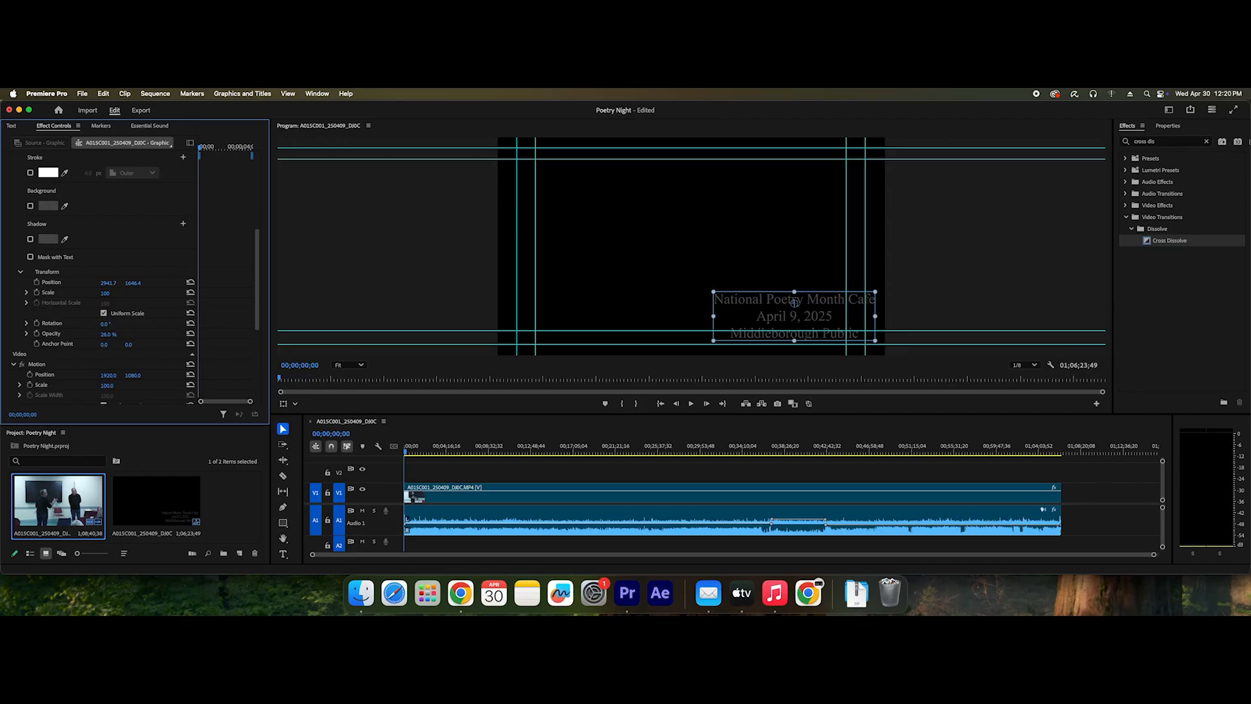
left_click_drag(78, 334, 118, 333)
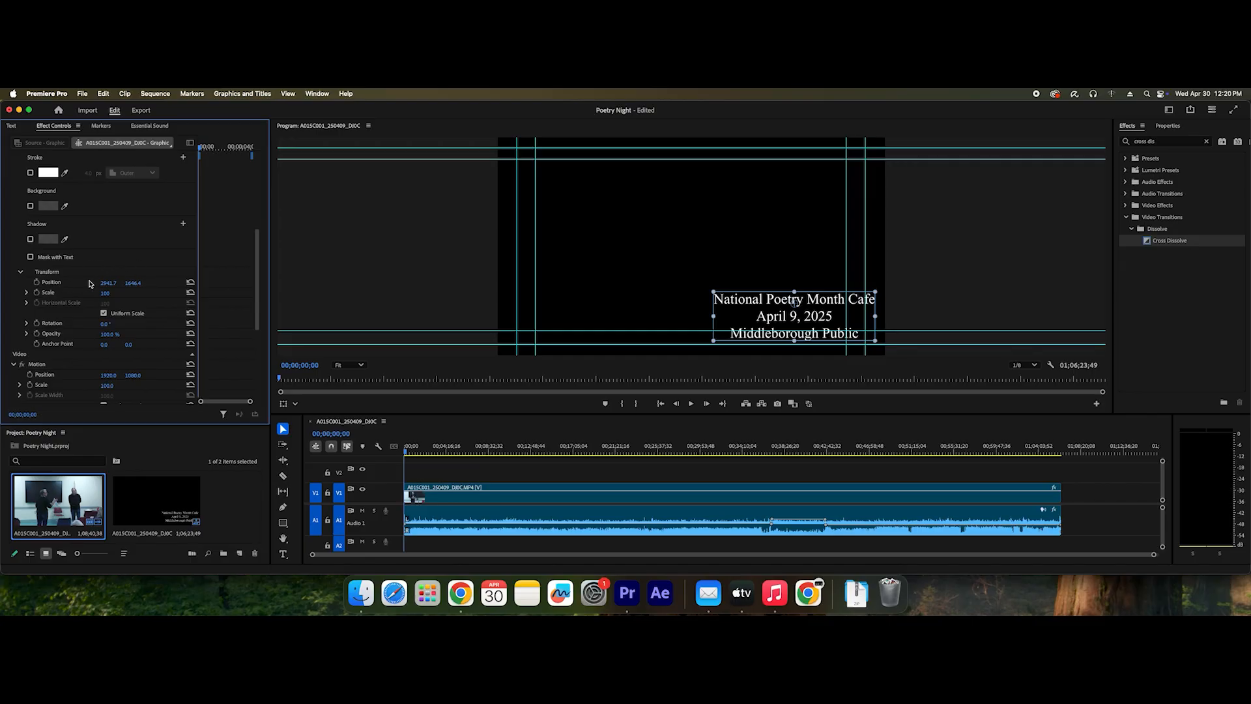
- Add position keyframes to the title at 00;00;00;00 and about 00;01;13;58
left_click(37, 284)
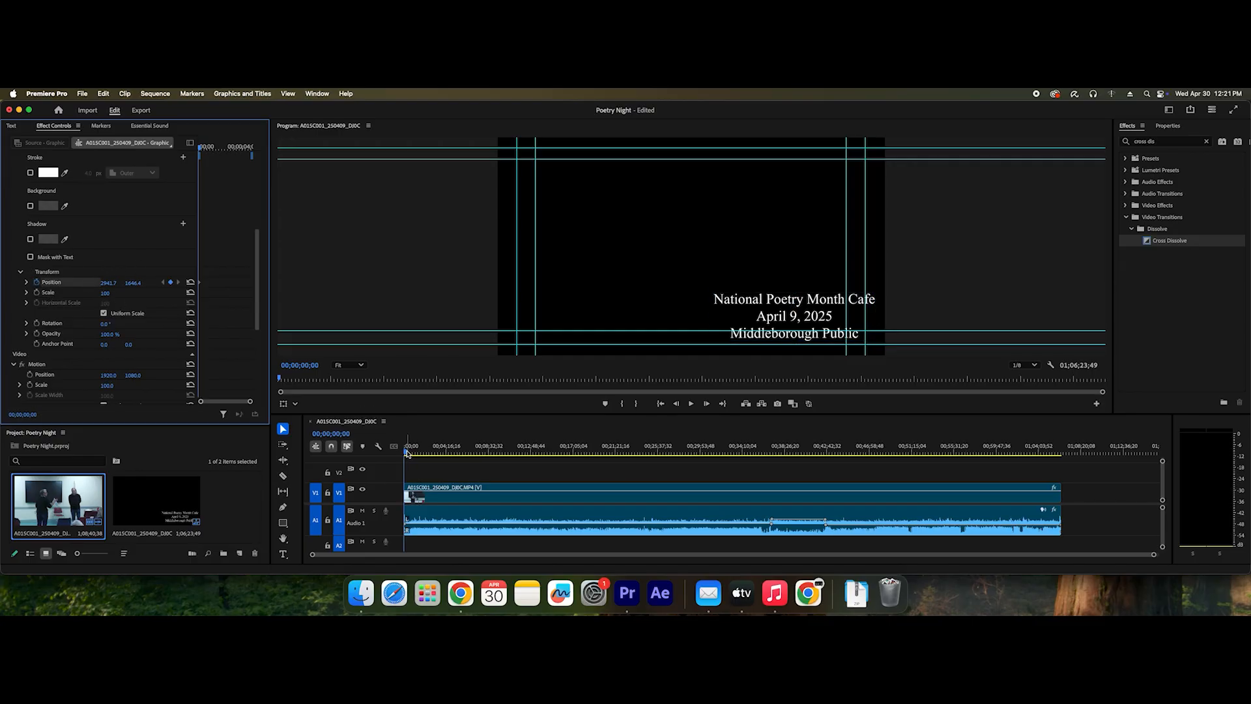
left_click_drag(406, 452, 415, 452)
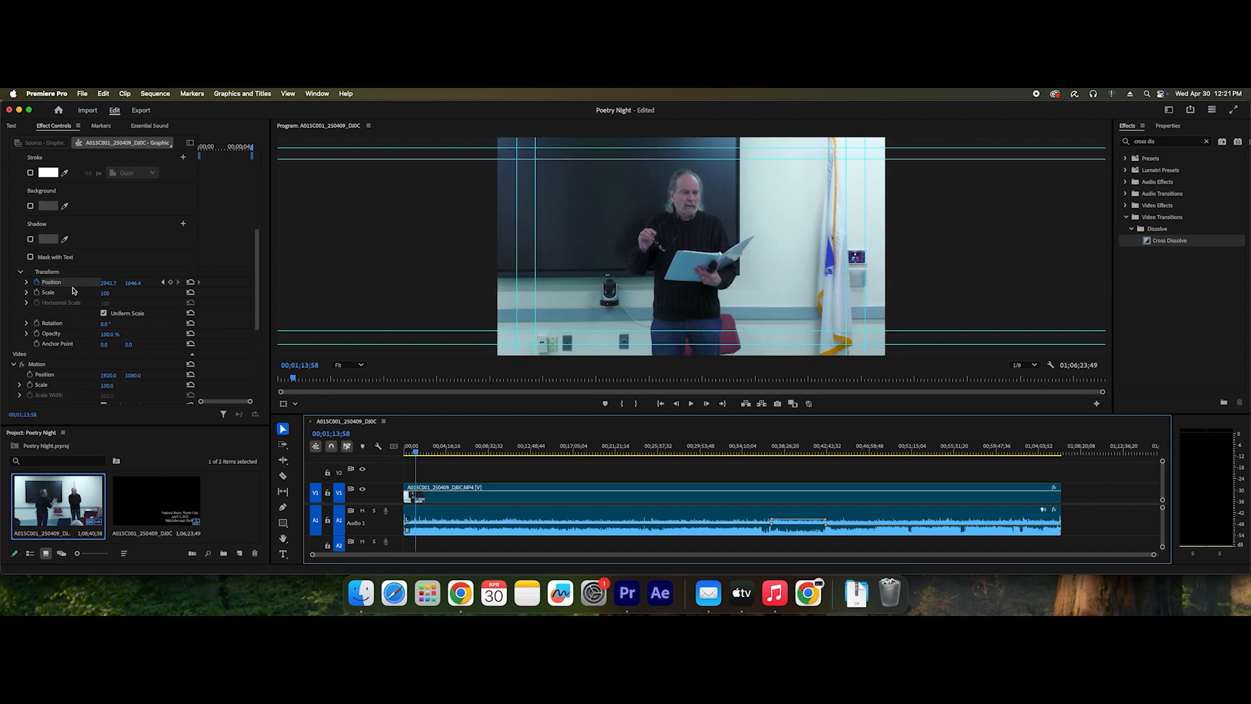
left_click(171, 284)
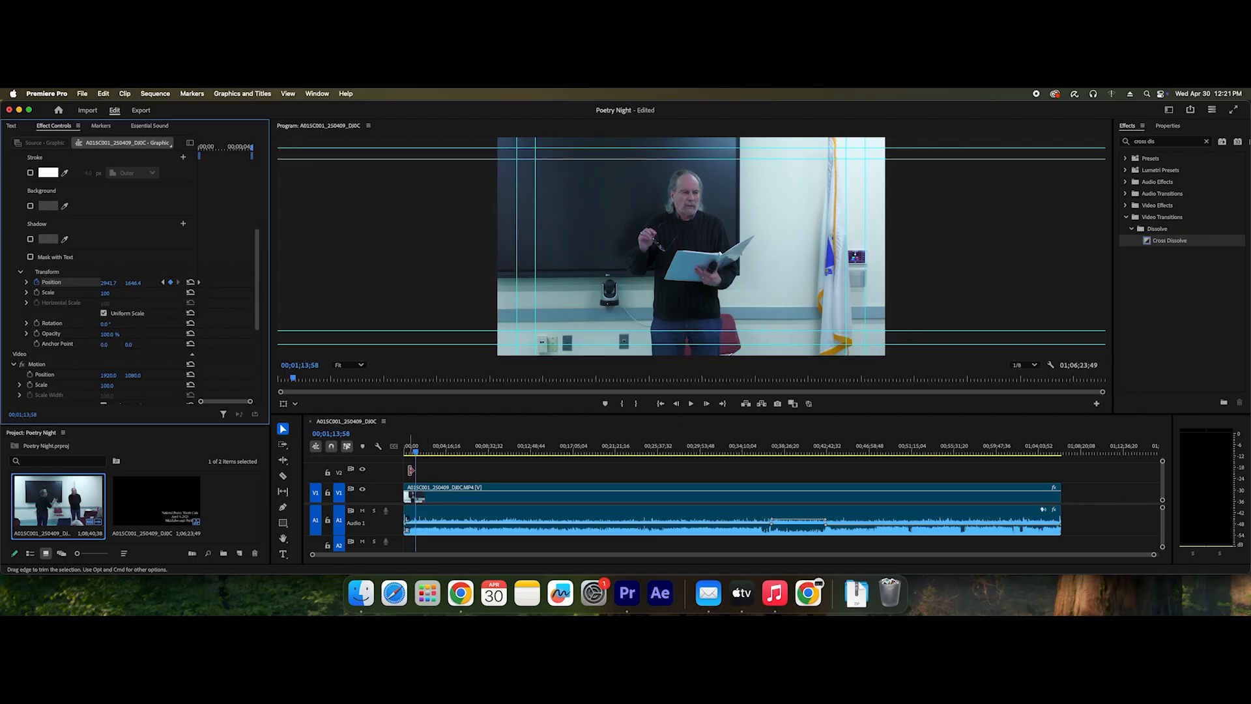
- Extend the title clip on the timeline so that it lasts until about 26 seconds
key("equal")
key("equal")
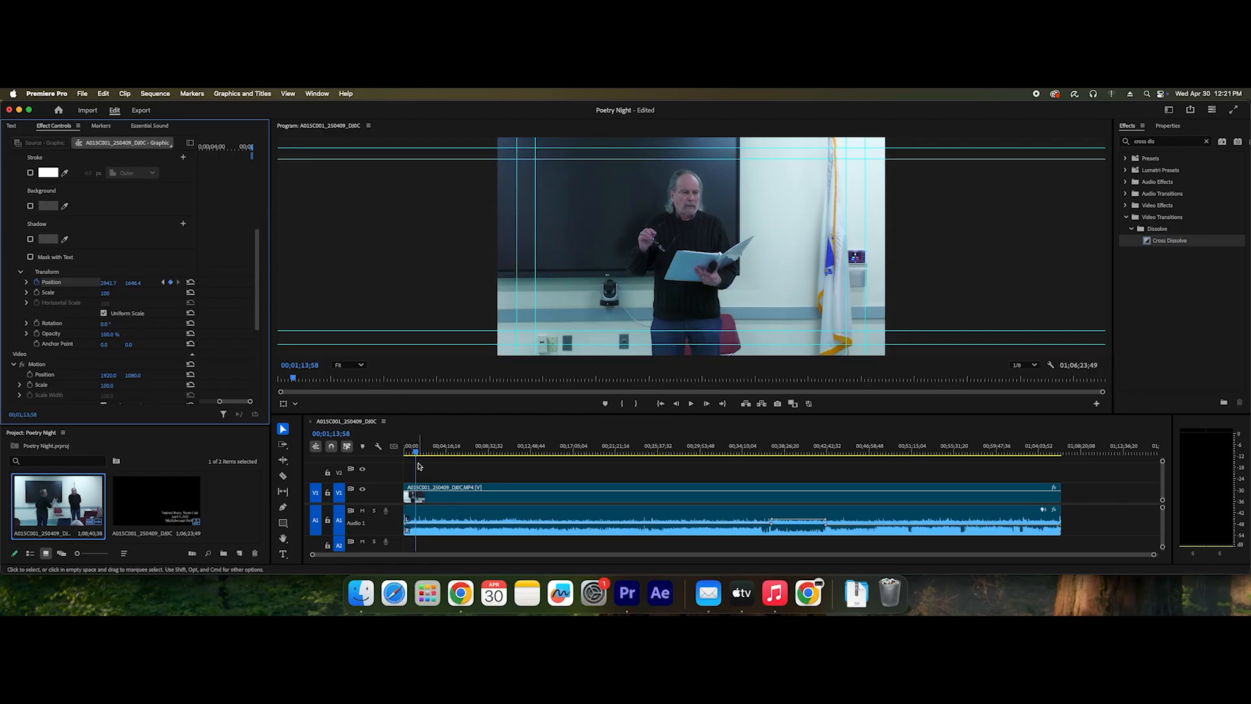
left_click(459, 475)
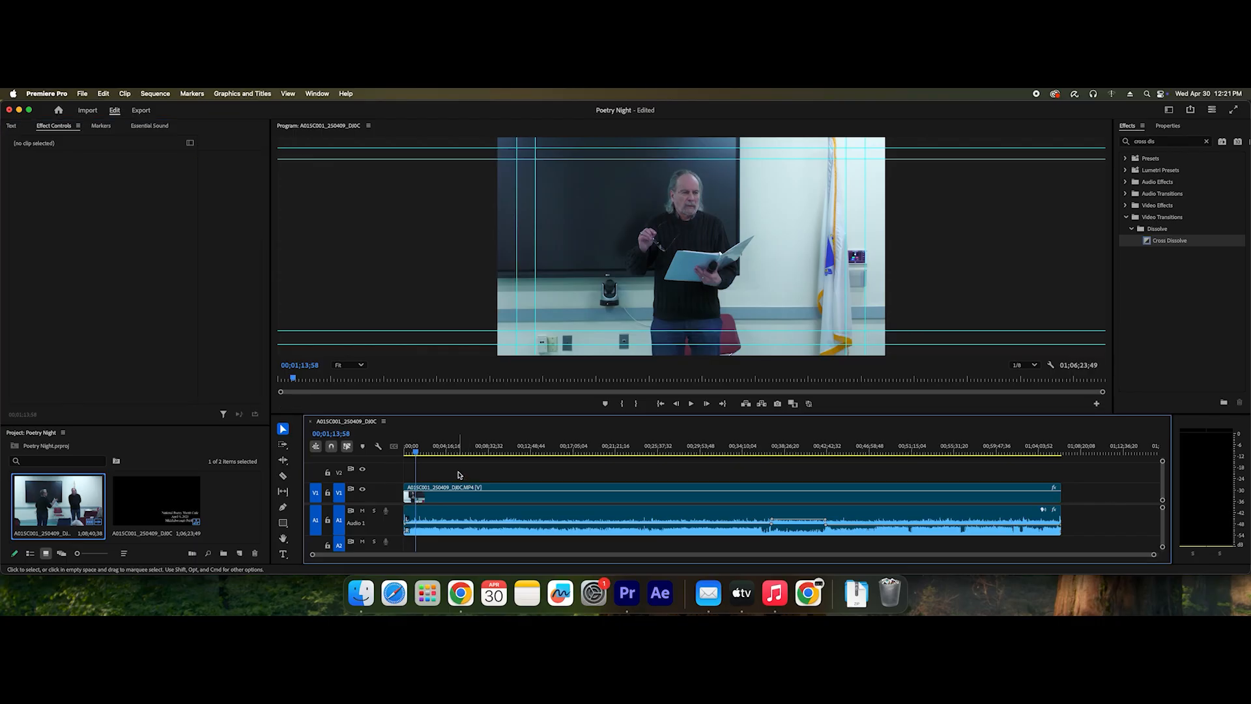
key("equal")
key("equal")
key("equal")
key("equal")
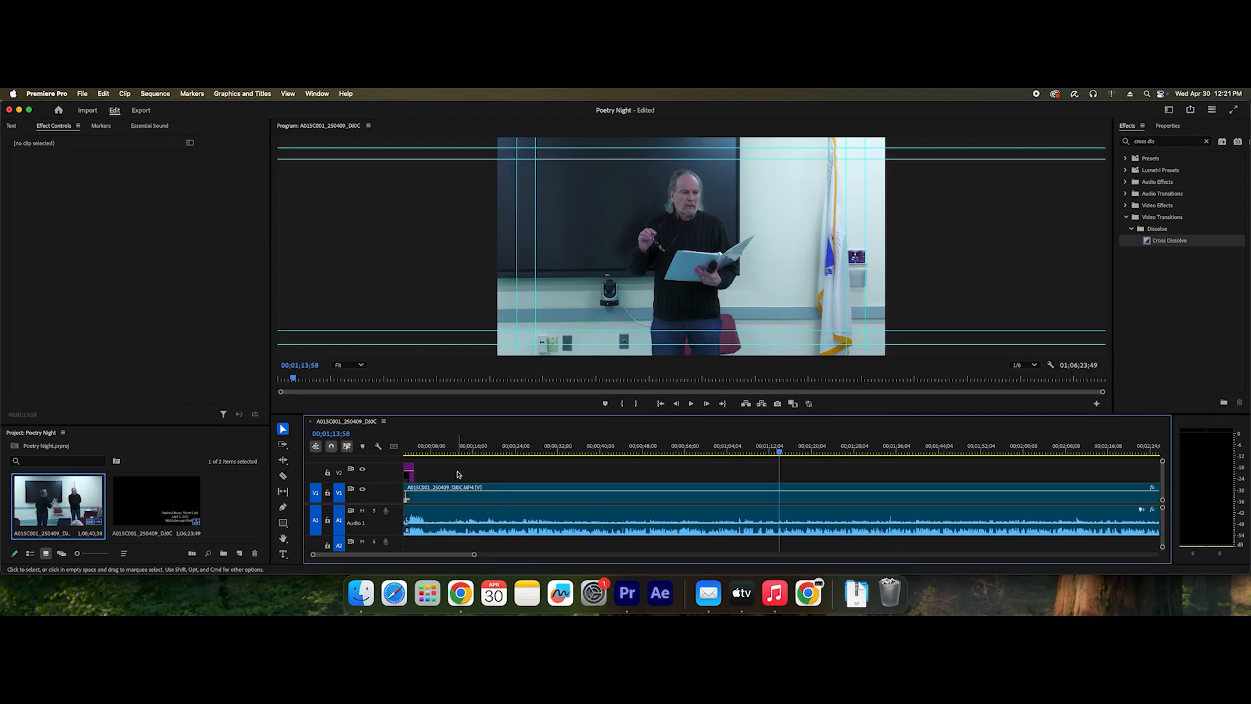
left_click_drag(795, 447, 355, 449)
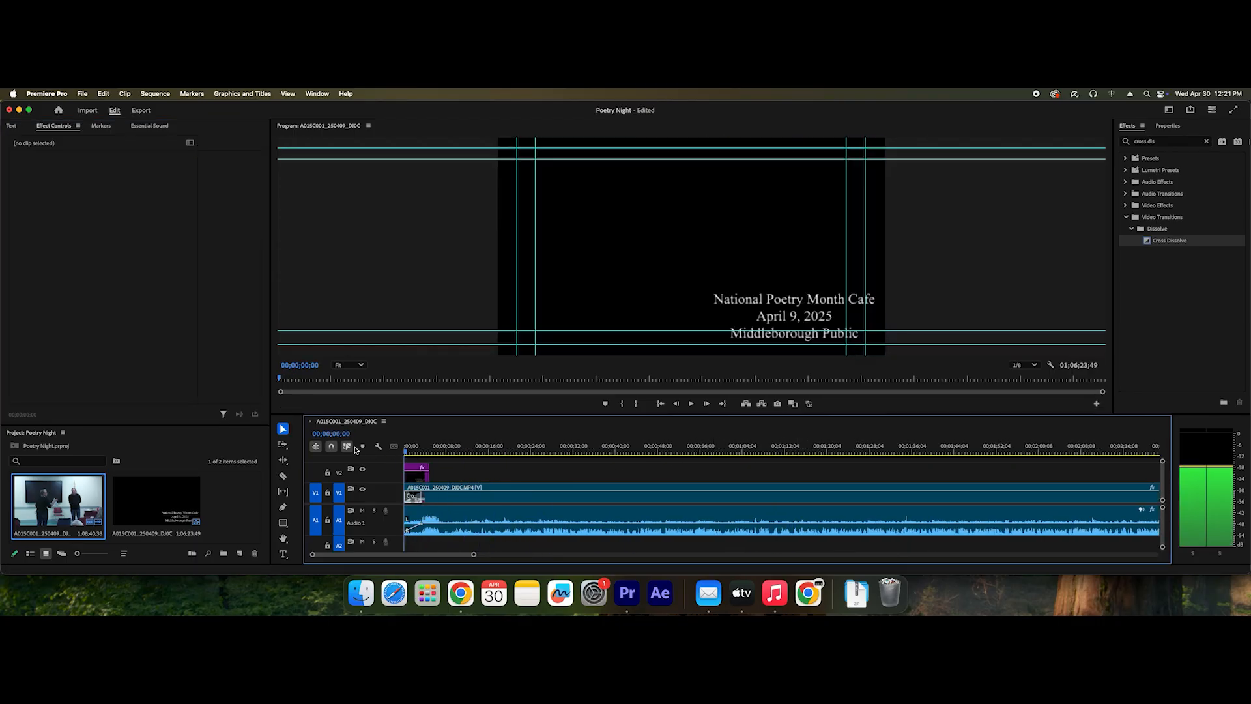
left_click(415, 468)
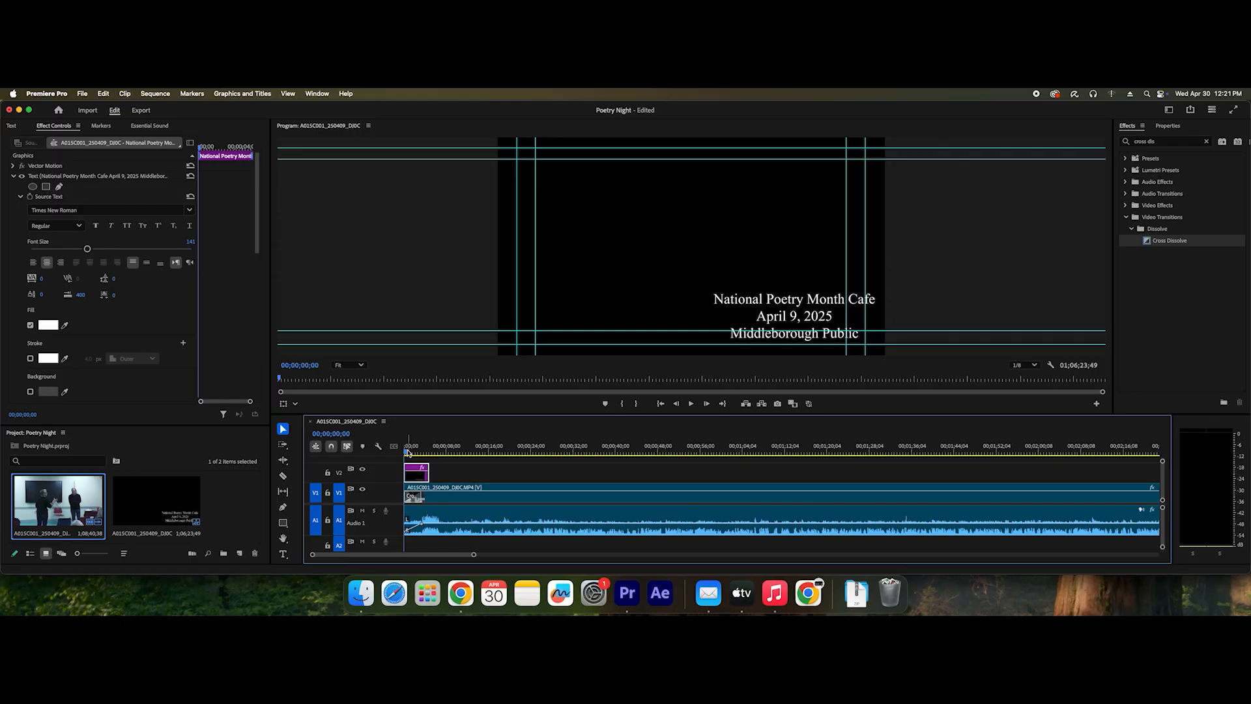
left_click_drag(406, 451, 543, 467)
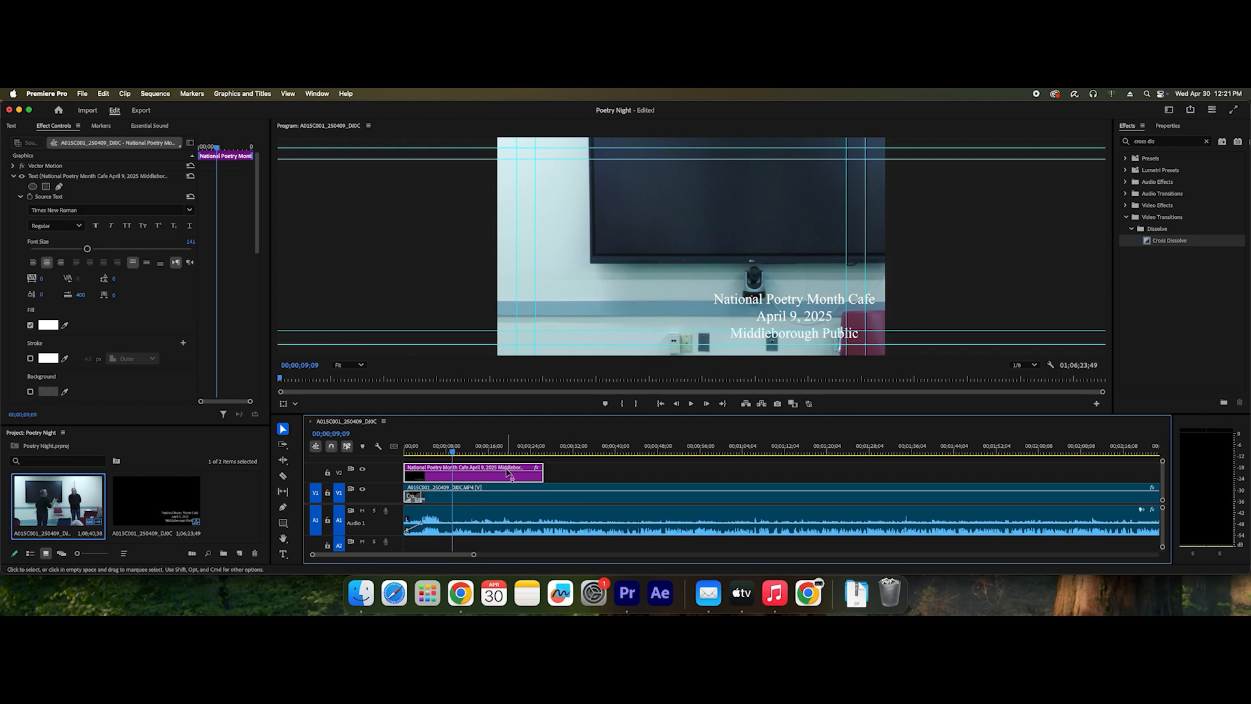
- Turn off the title's position animation and delete its existing keyframes
scroll(128, 340, "down", 5)
scroll(128, 340, "down", 3)
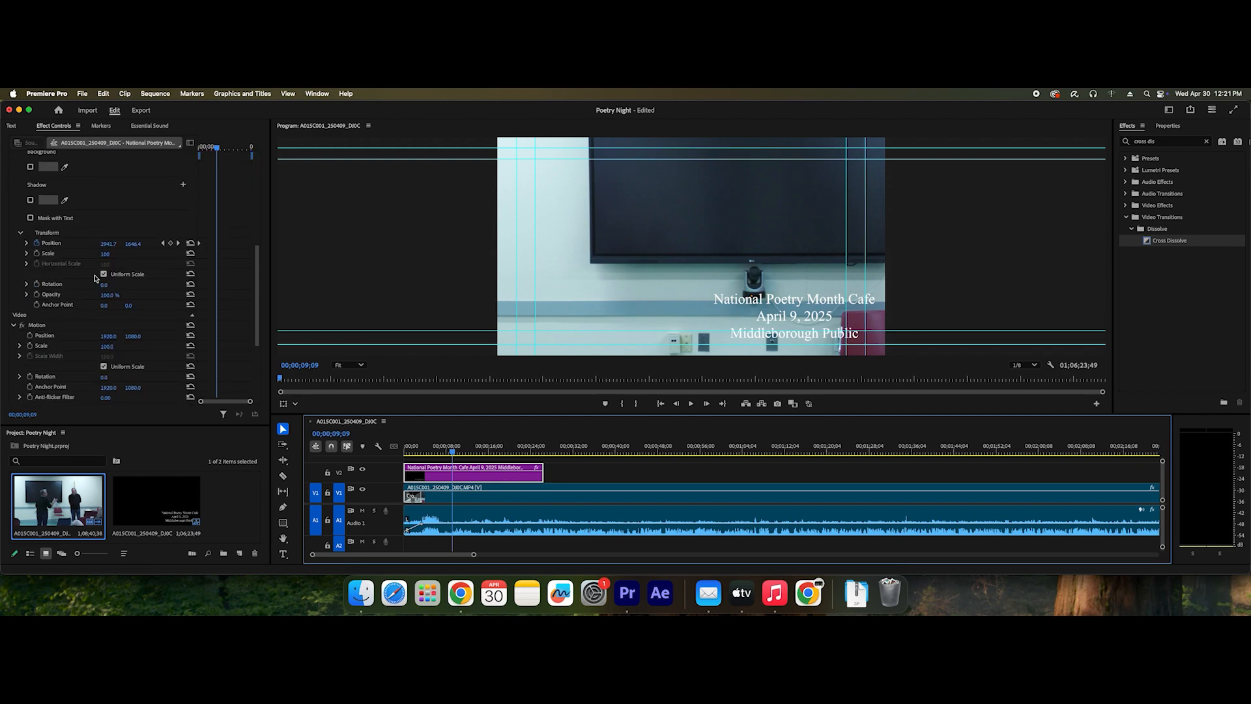
left_click(37, 242)
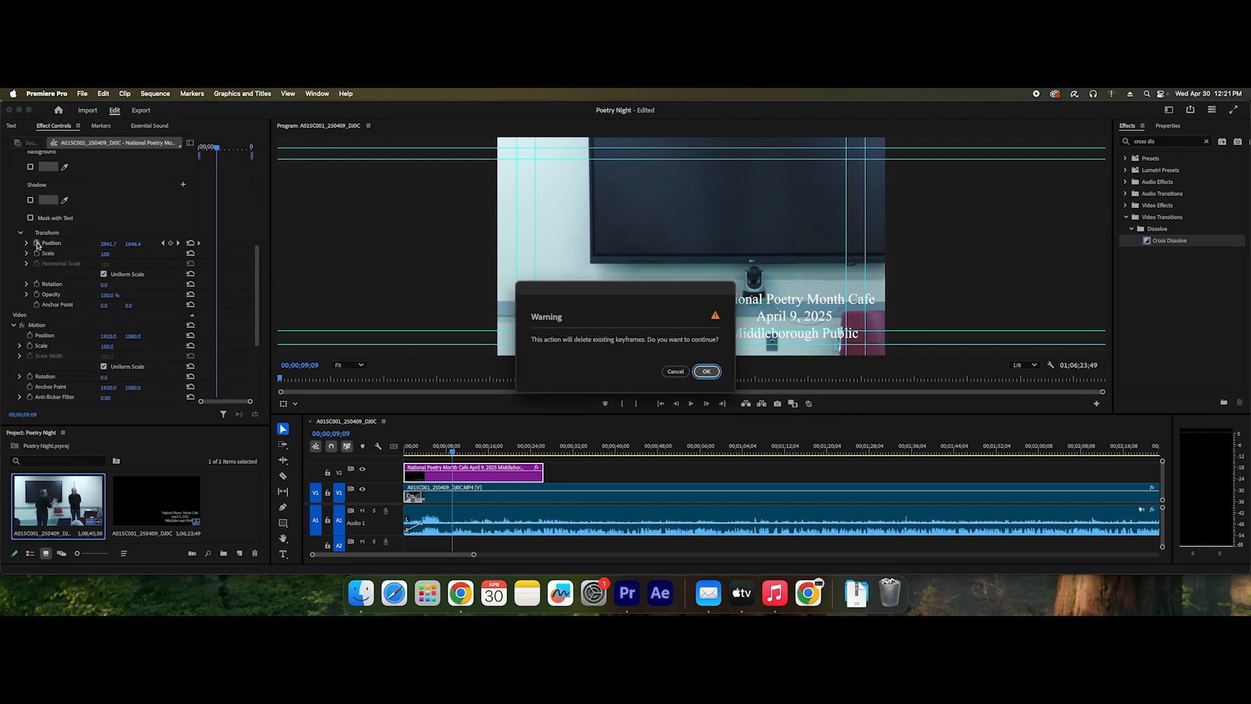
left_click(706, 372)
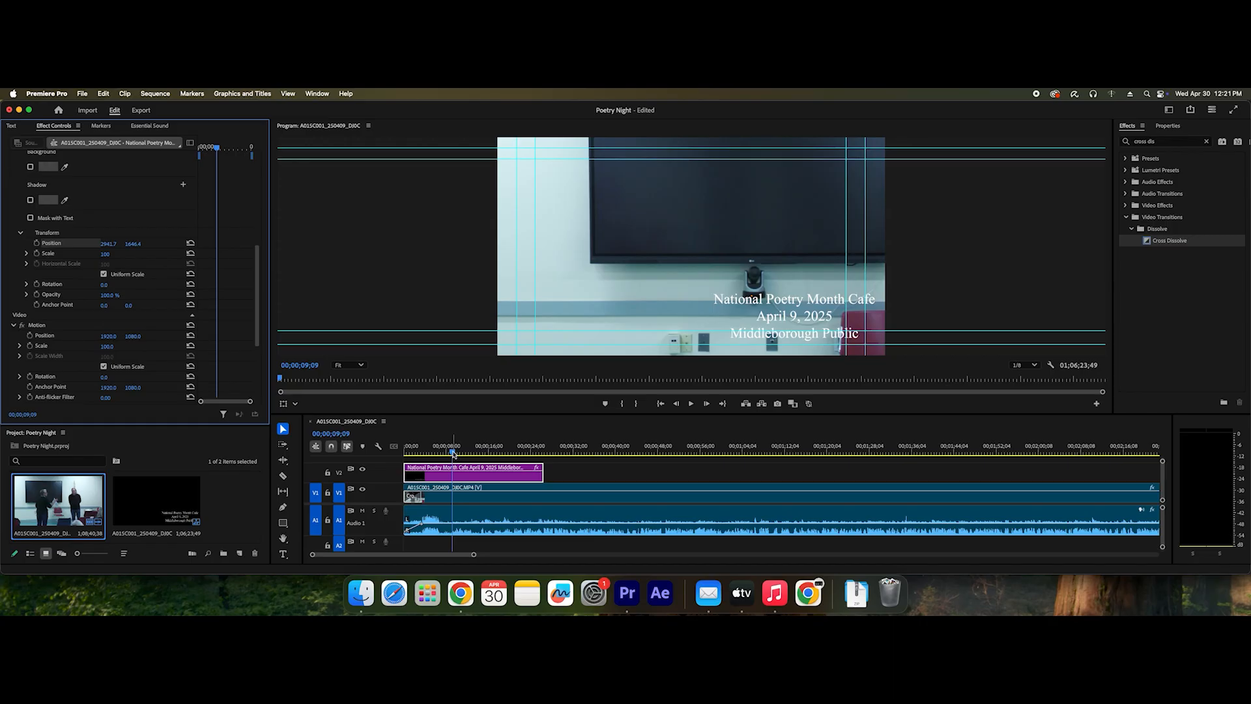
- Animate the title's position with keyframes at 00;00;07;23 and 00;00;19;24, moving it horizontally to about 862 at the second one
left_click_drag(454, 453, 442, 453)
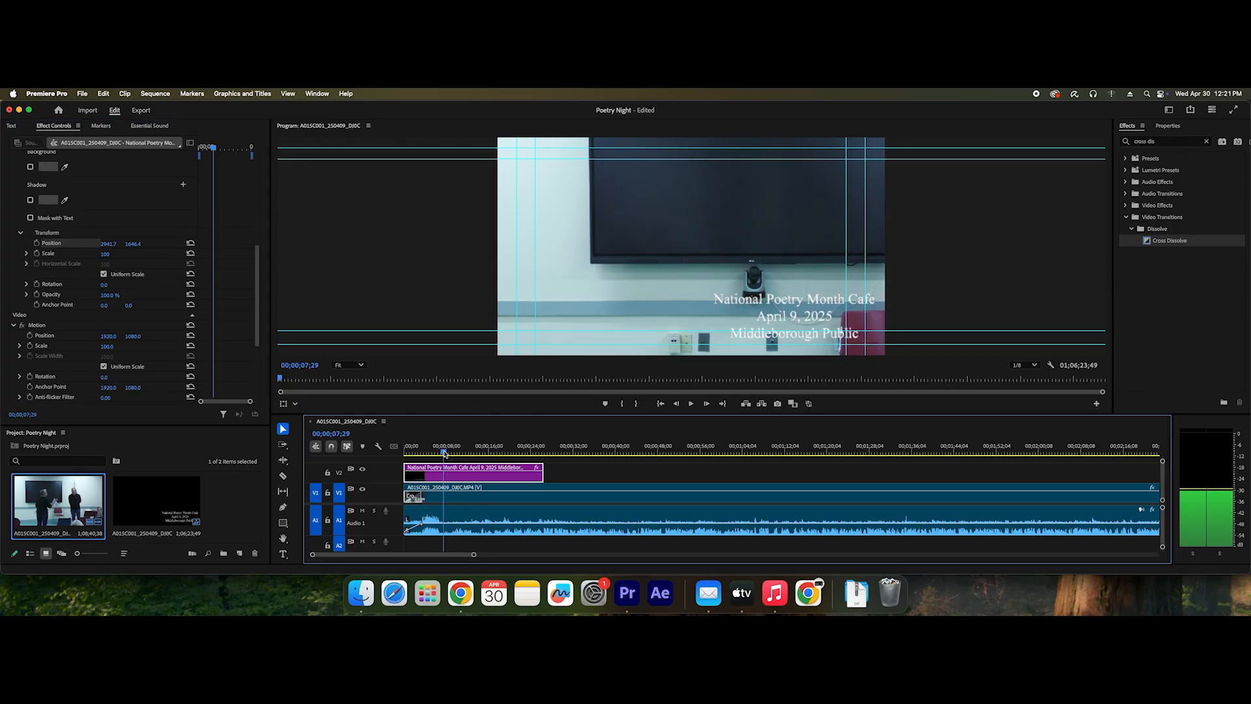
left_click(37, 242)
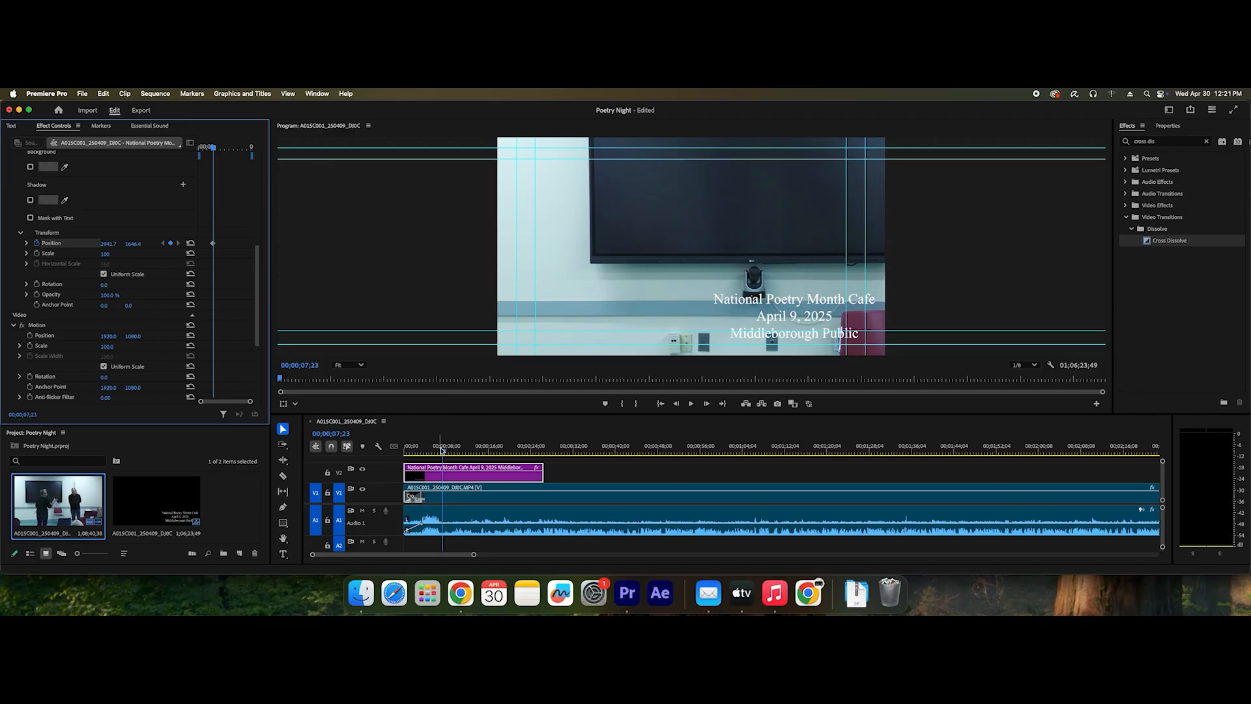
left_click_drag(443, 451, 506, 453)
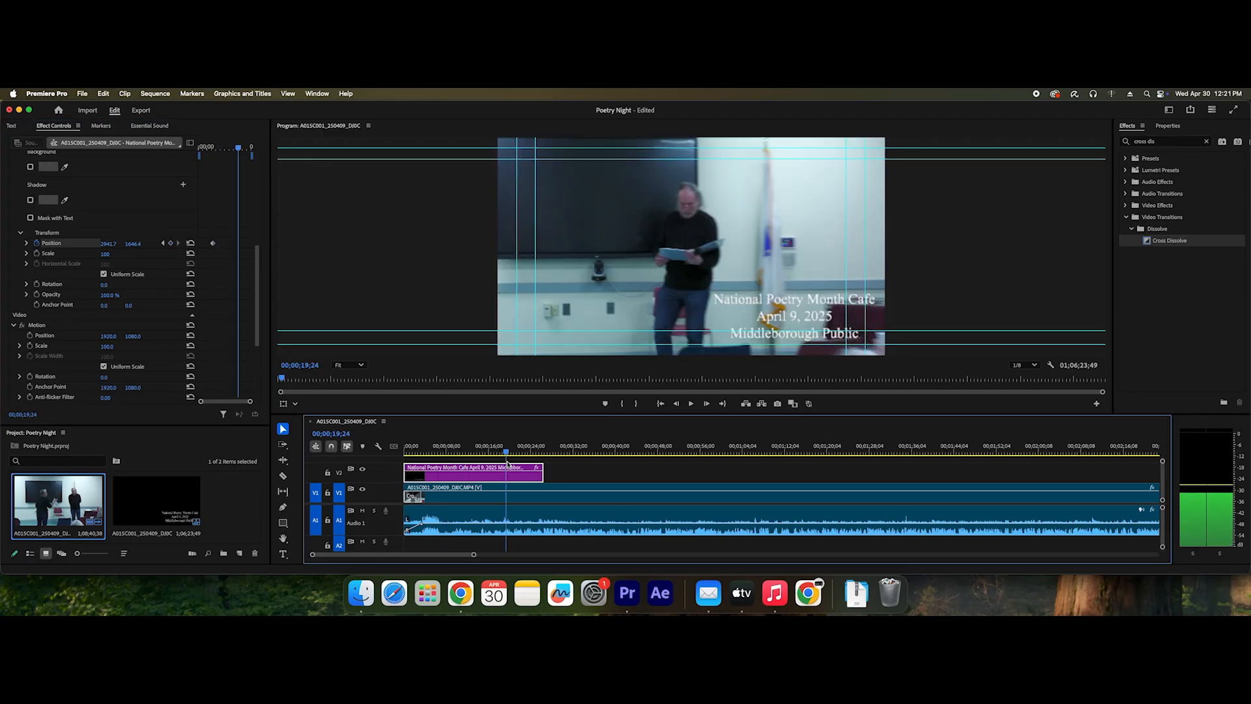
left_click(168, 243)
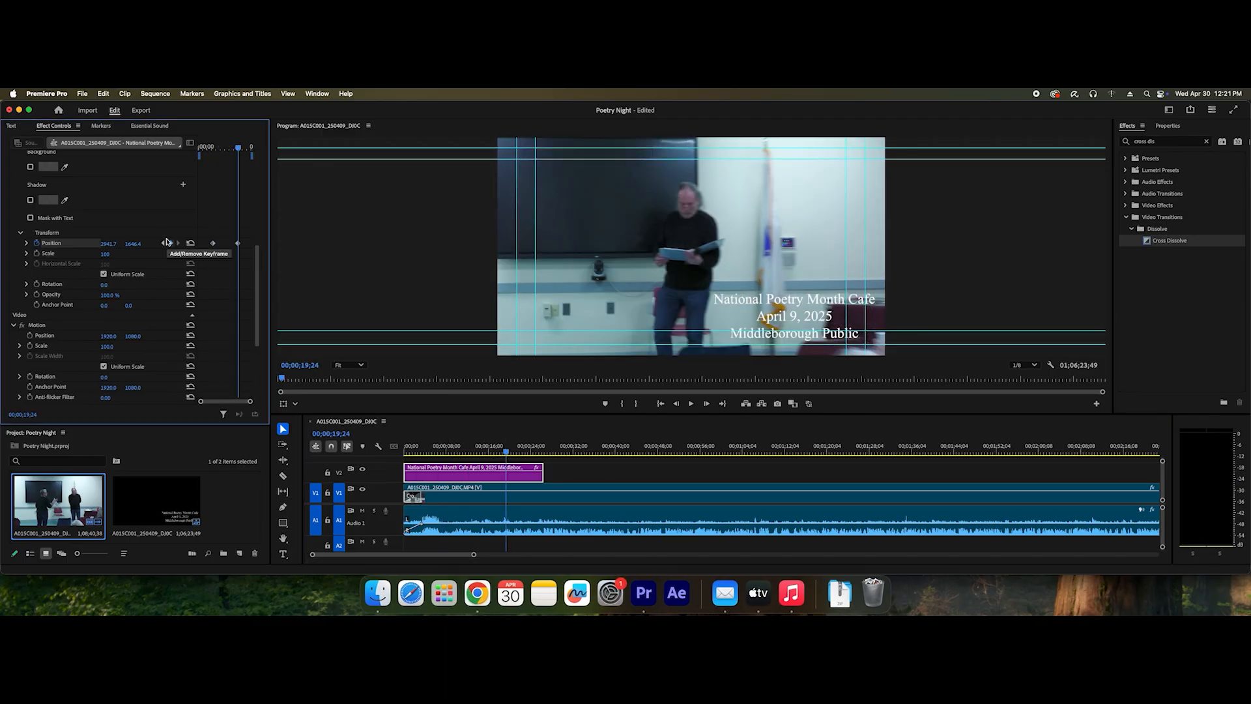
left_click_drag(109, 247, 34, 246)
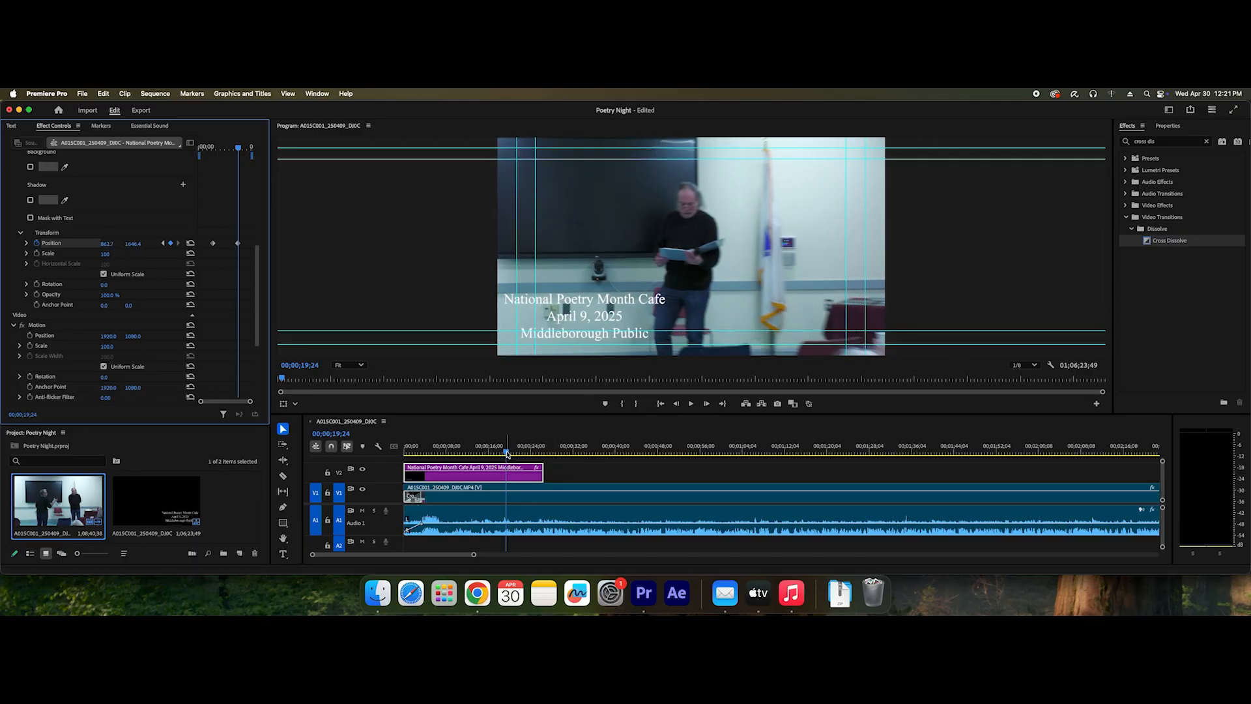
- Play back the title's sideways movement between its two position keyframes
left_click_drag(508, 455, 436, 456)
key("space")
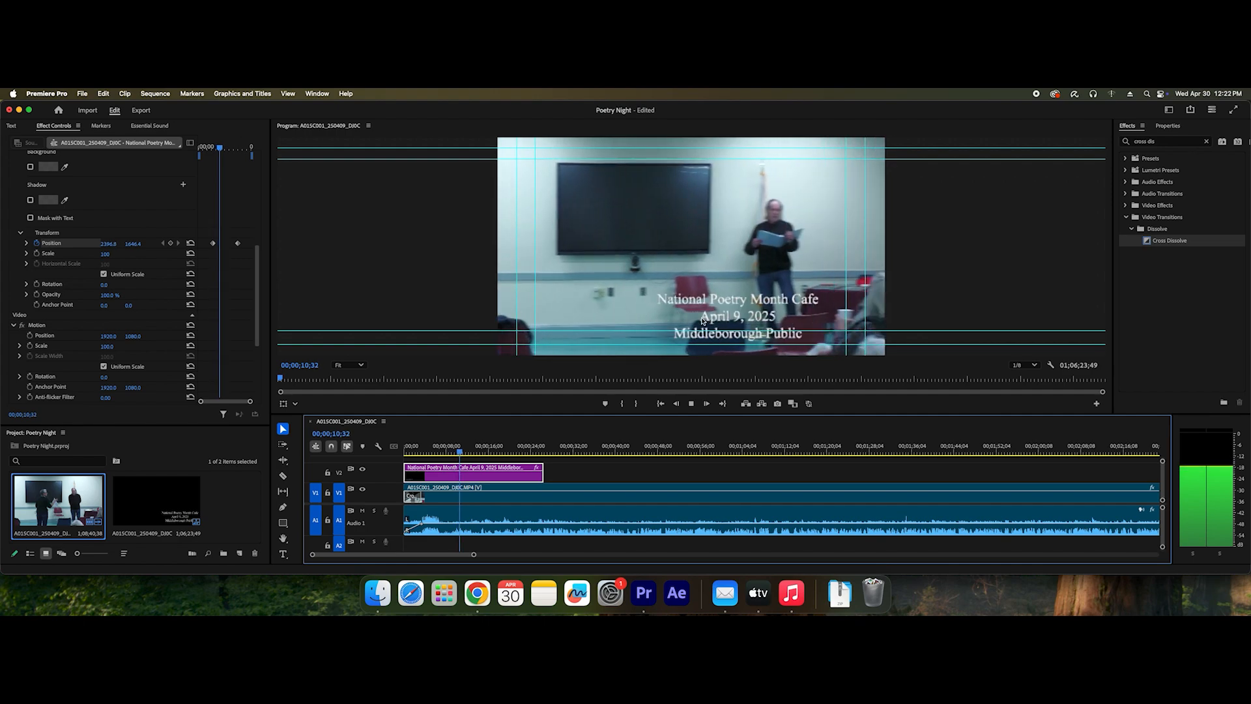
left_click(690, 403)
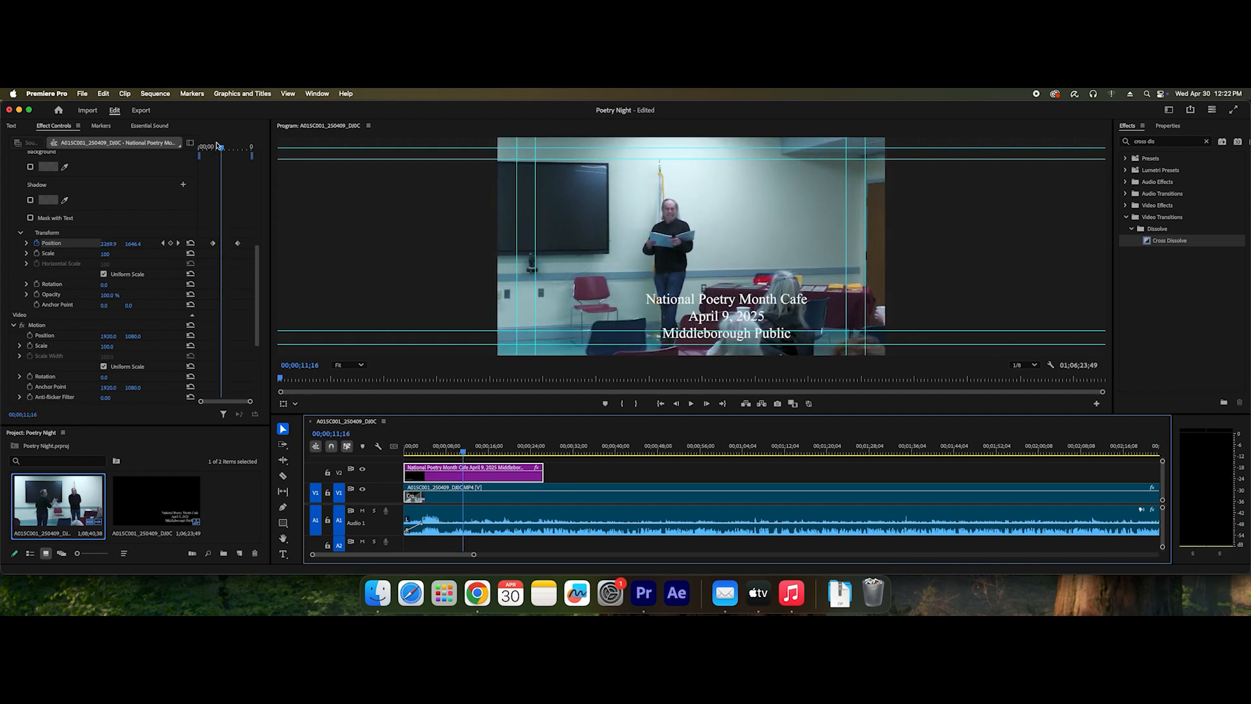
left_click_drag(219, 147, 212, 148)
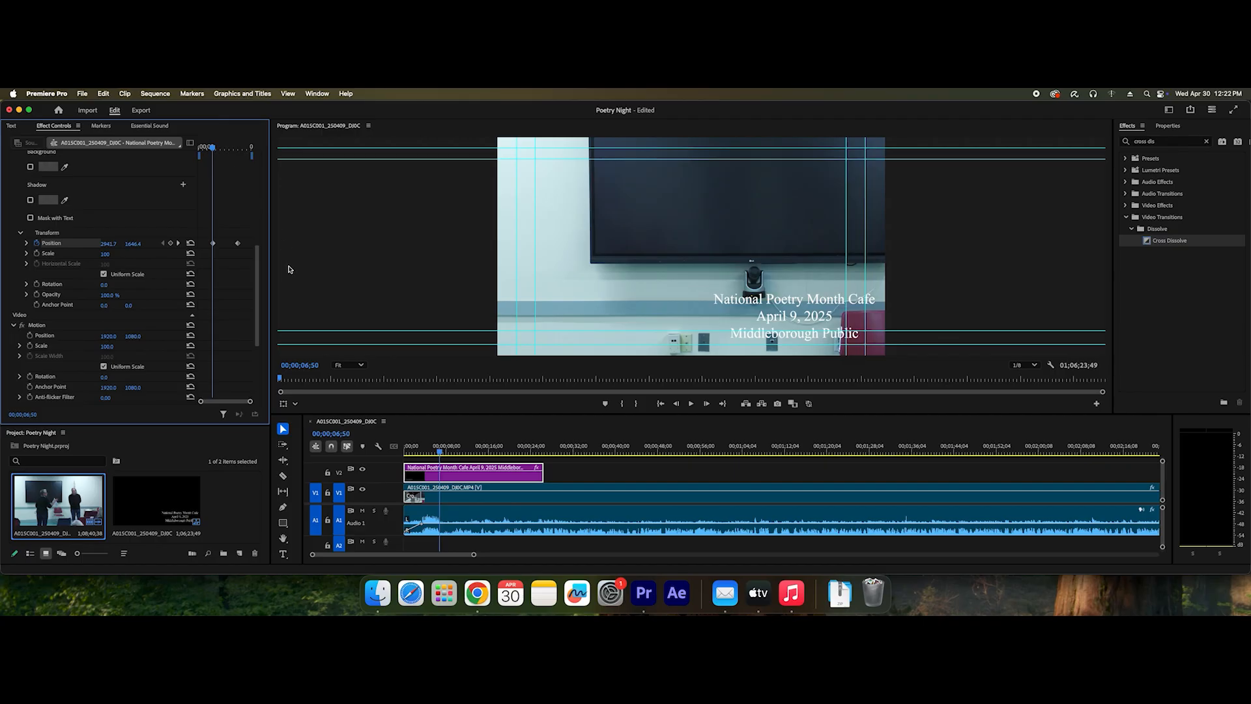
- Remove the trial sideways movement by deleting the title's two position keyframes
left_click(36, 243)
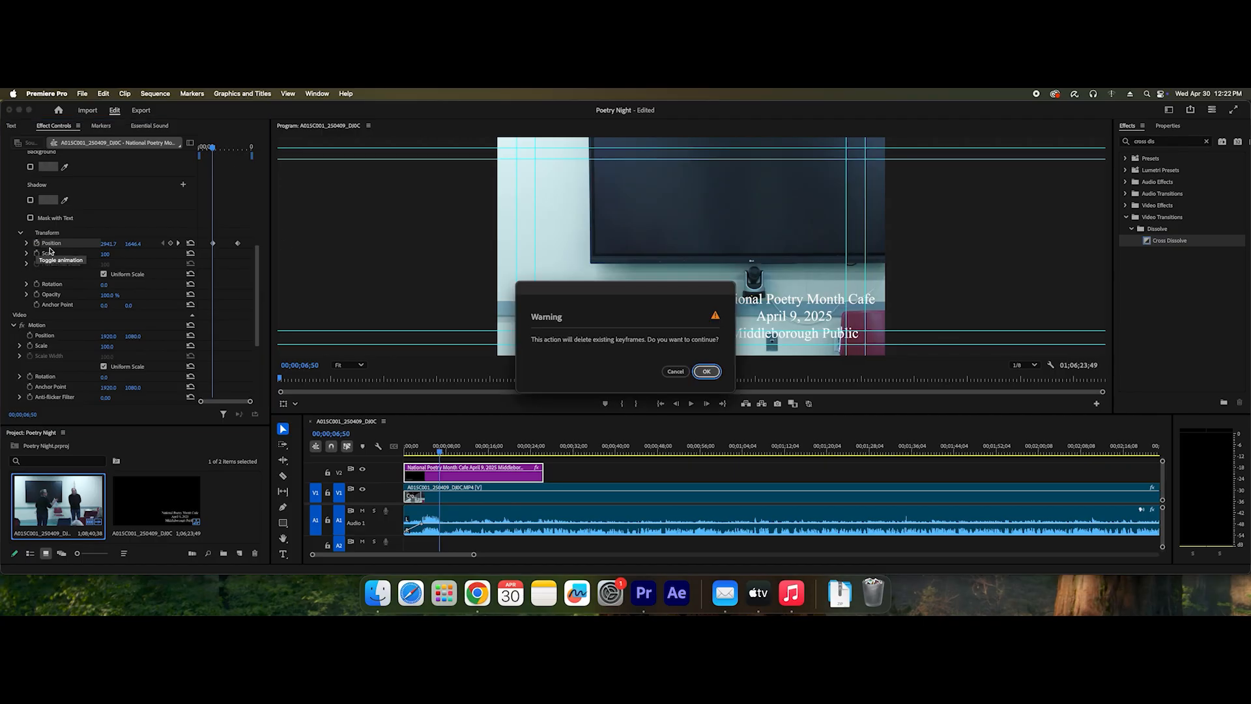
left_click(713, 375)
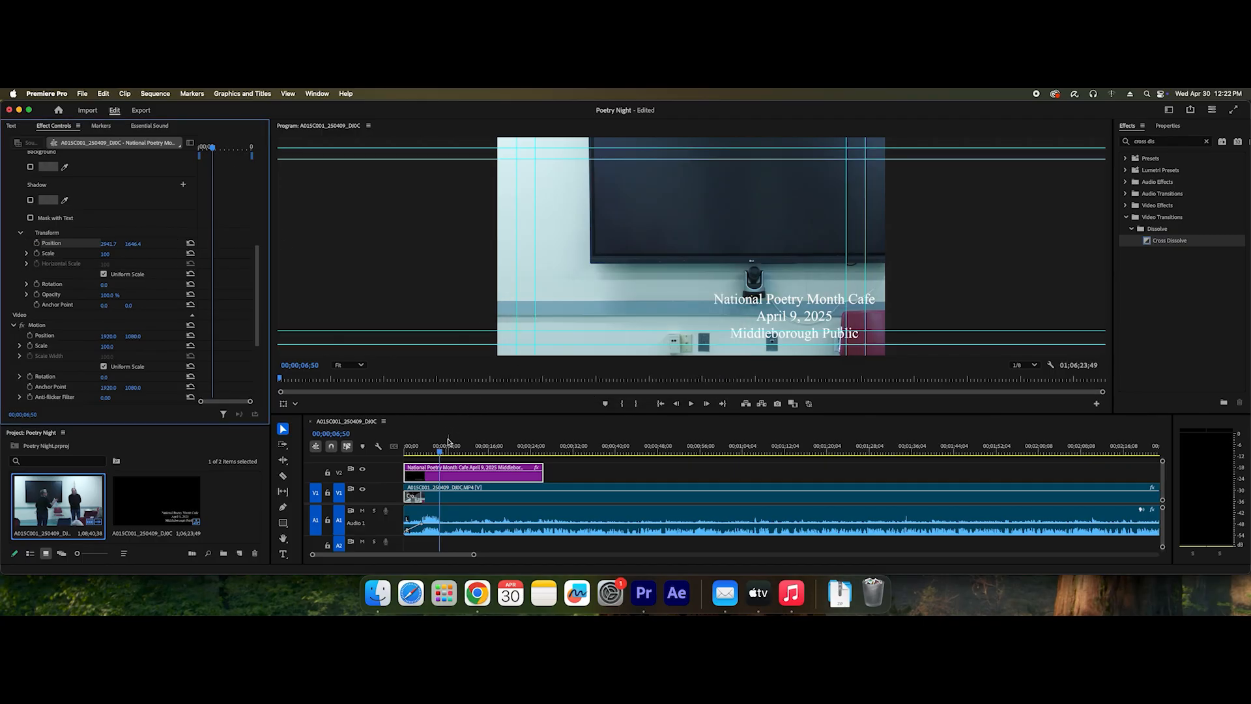
mouse_move(440, 456)
left_mouse_down()
mouse_move(416, 456)
mouse_move(439, 456)
left_mouse_up()
key("space")
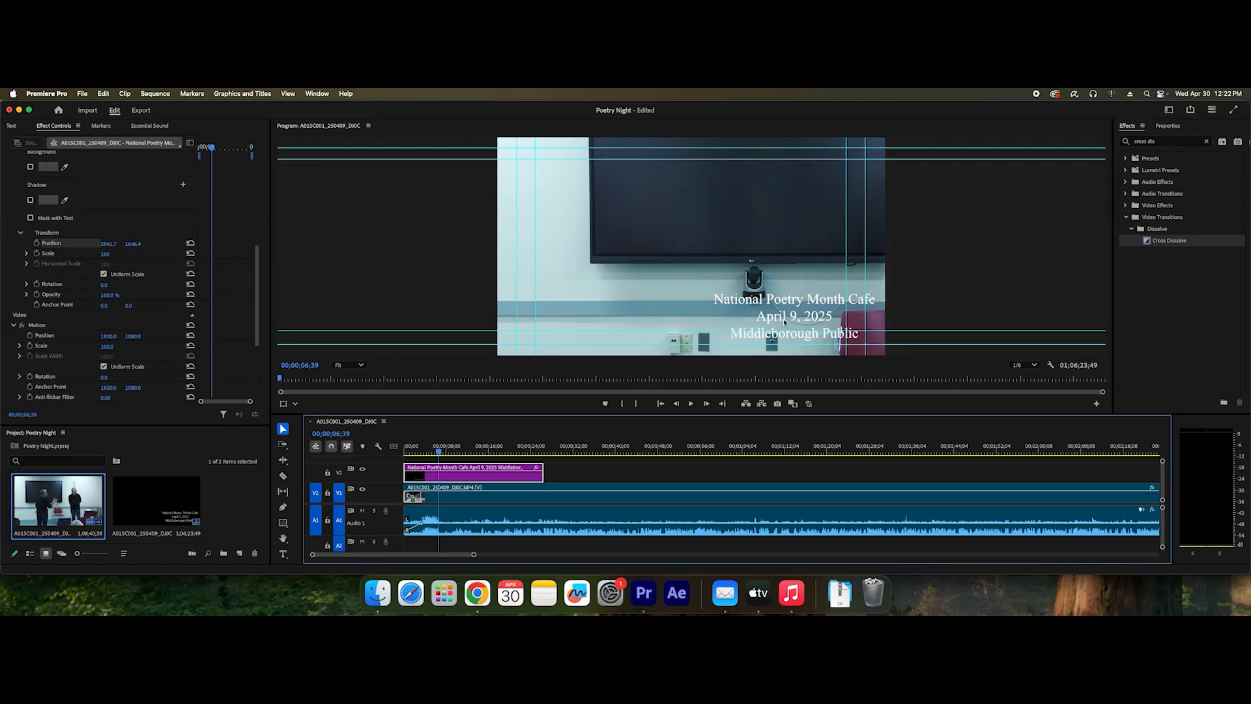
- Add a black (000000) outer stroke to the whole title text
key("t")
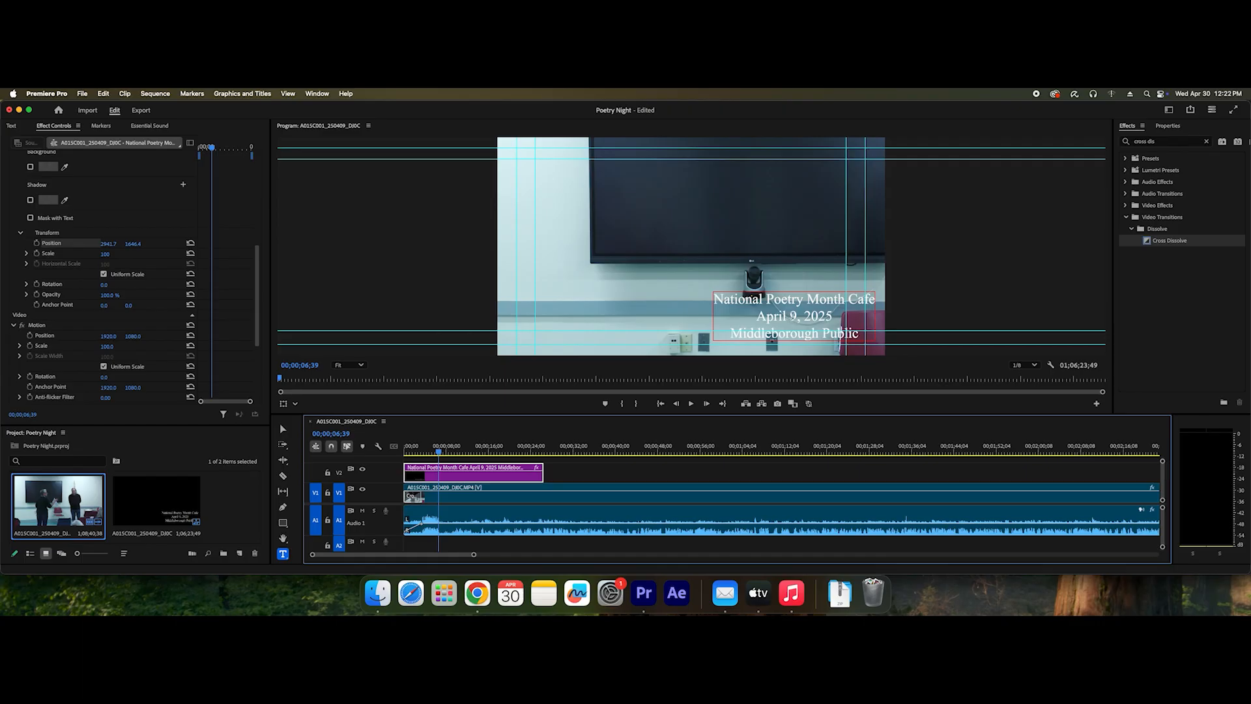
left_click(791, 316)
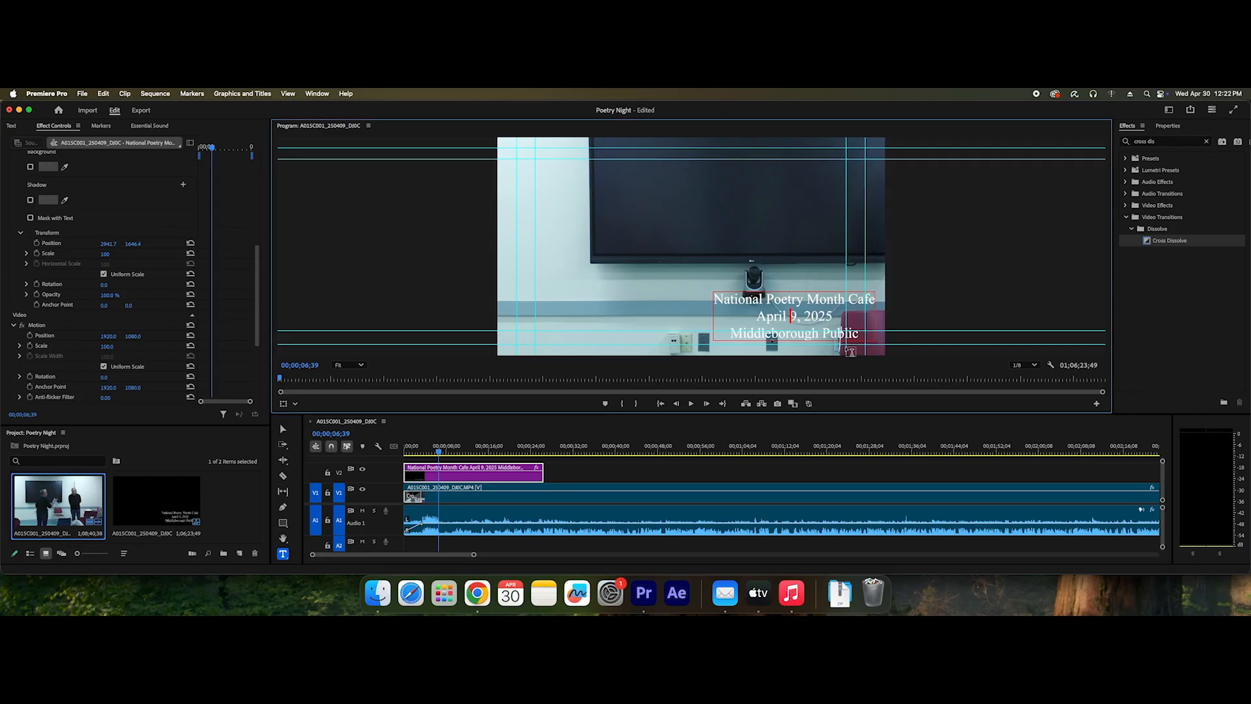
key("super+a")
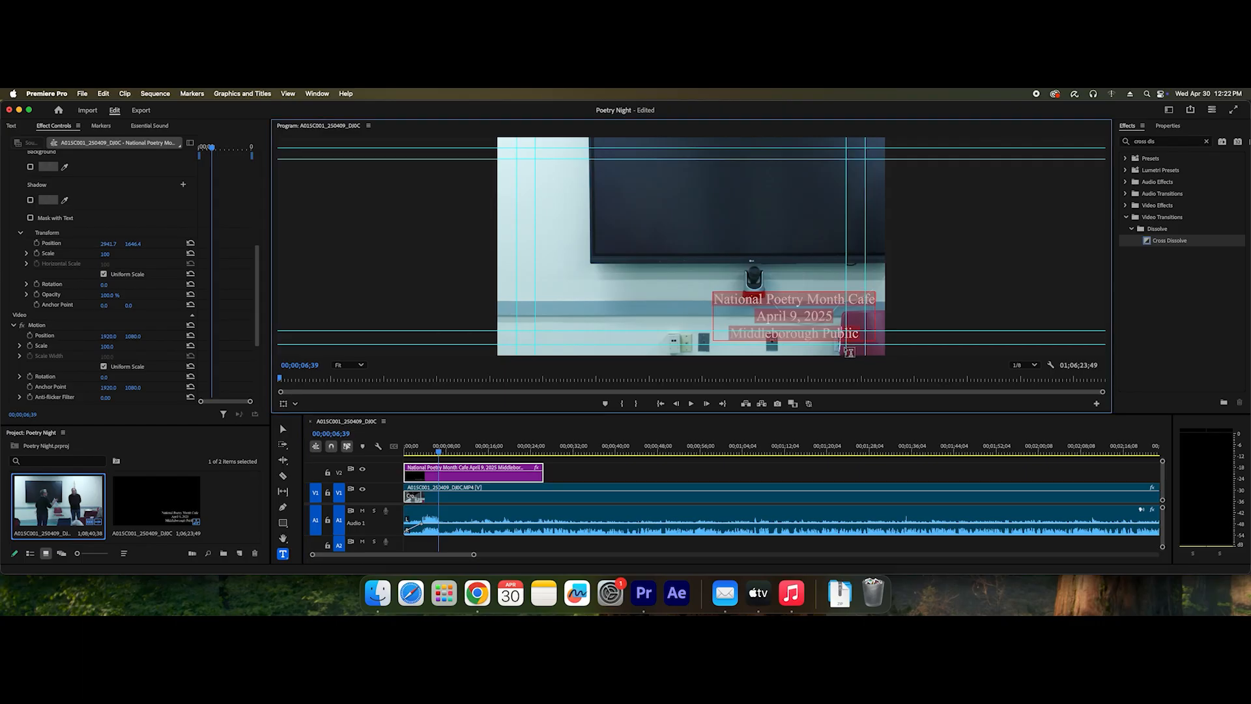
scroll(72, 299, "down", 5)
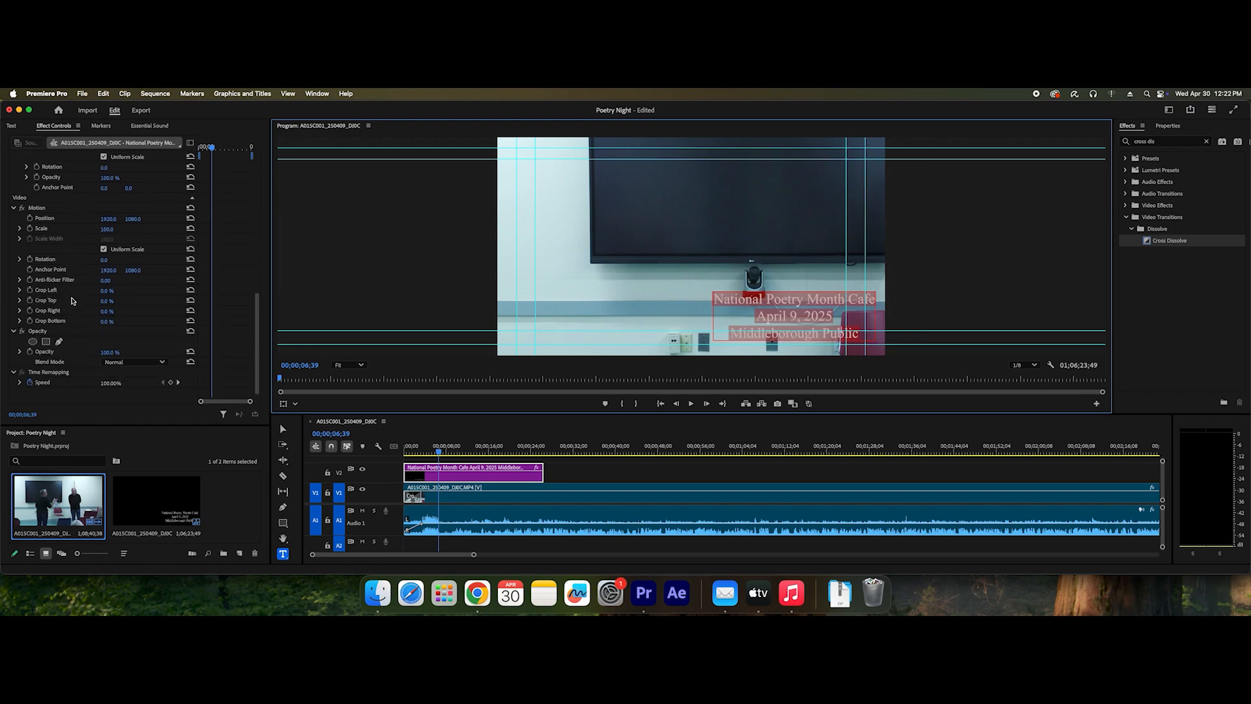
scroll(72, 301, "up", 15)
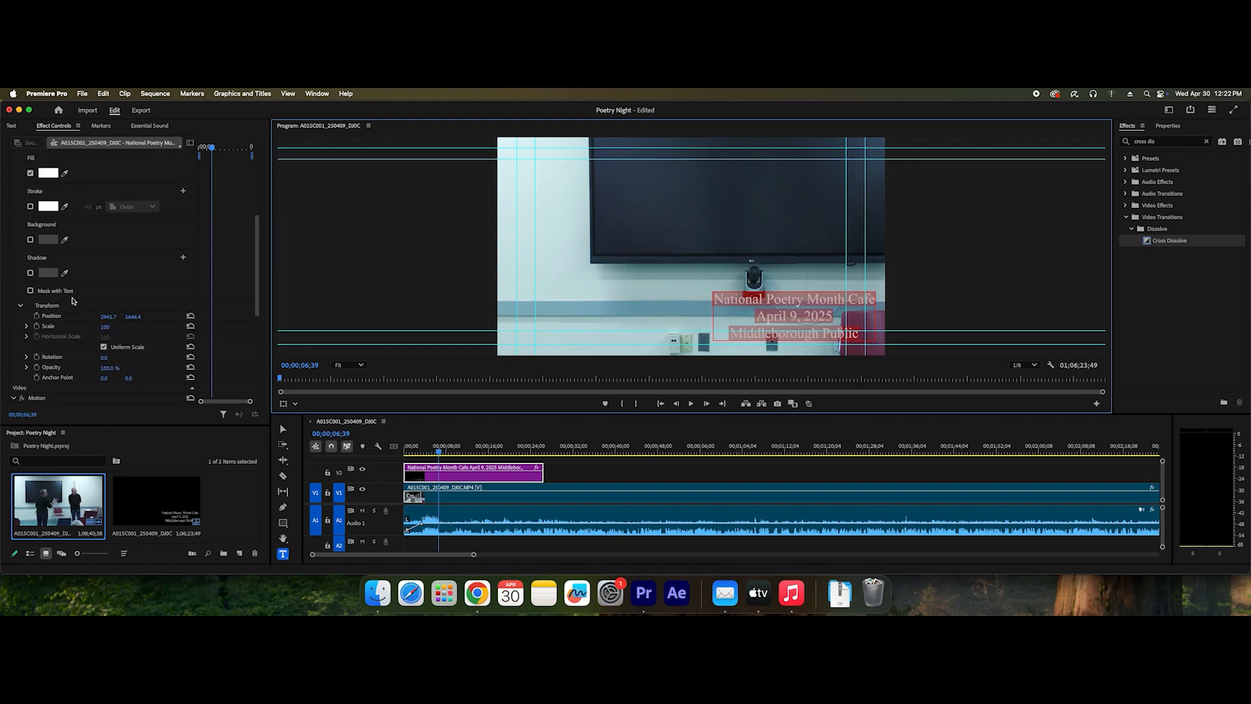
scroll(73, 300, "up", 3)
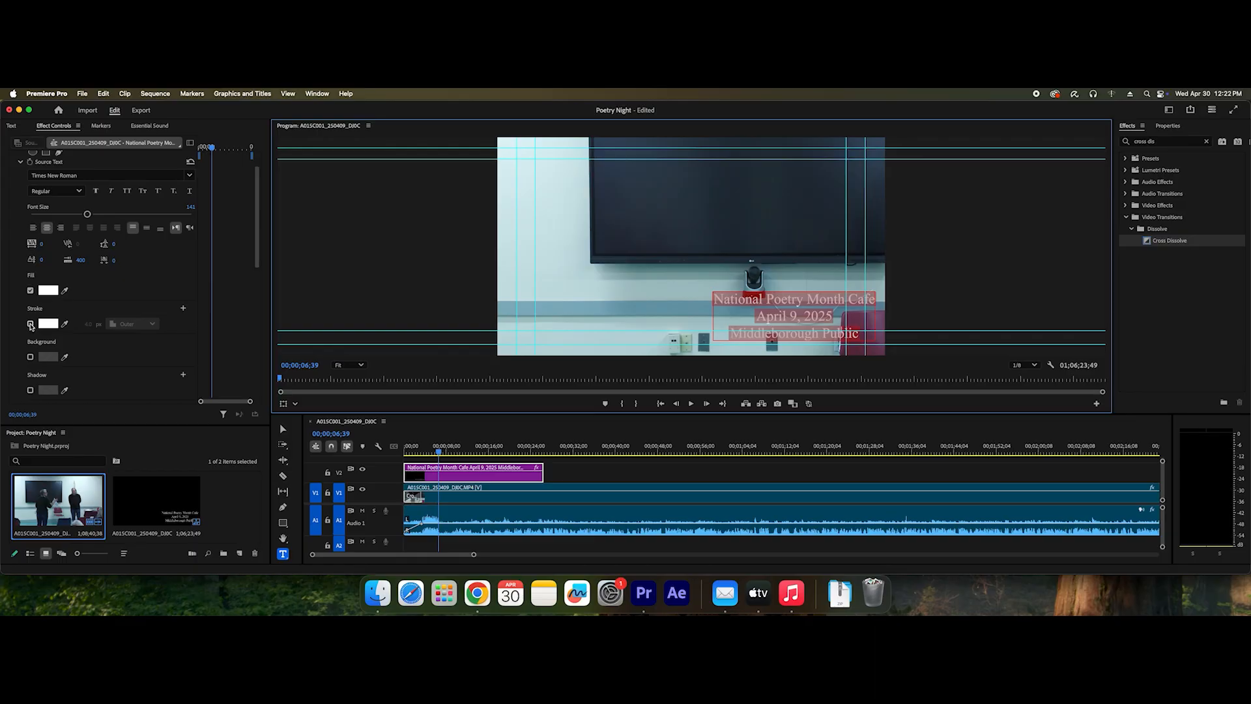
left_click(30, 323)
left_click(48, 323)
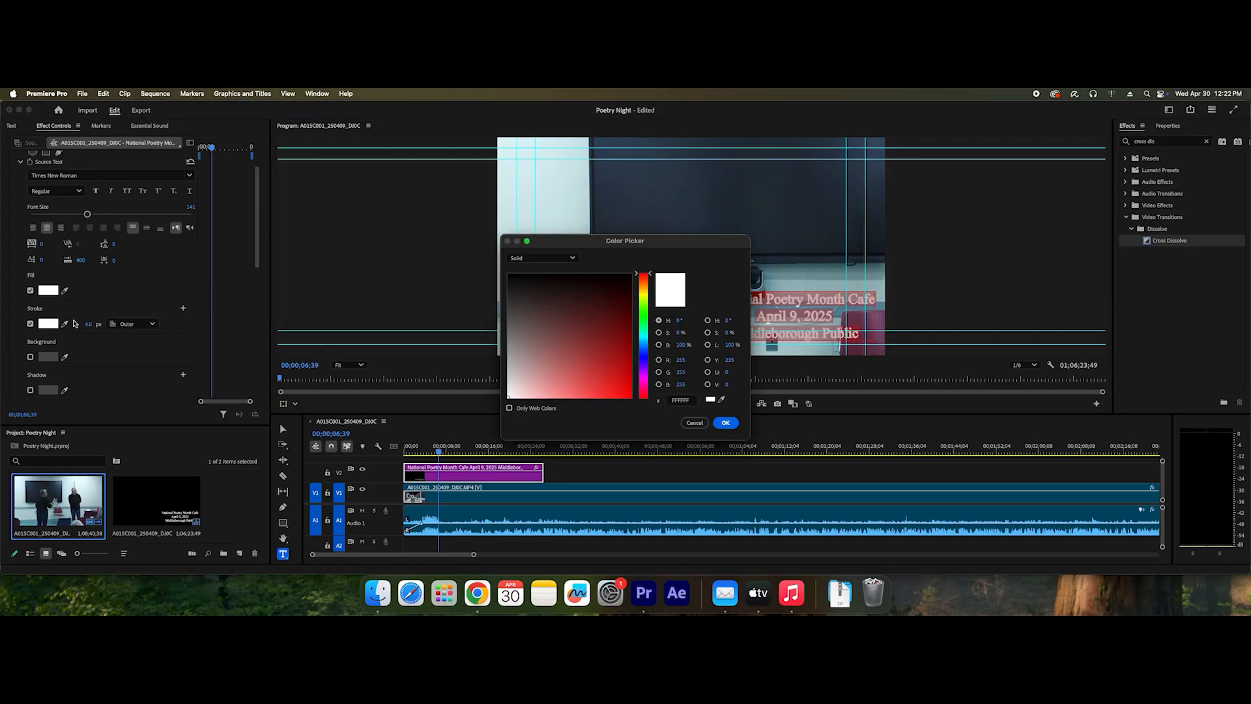
left_click(535, 284)
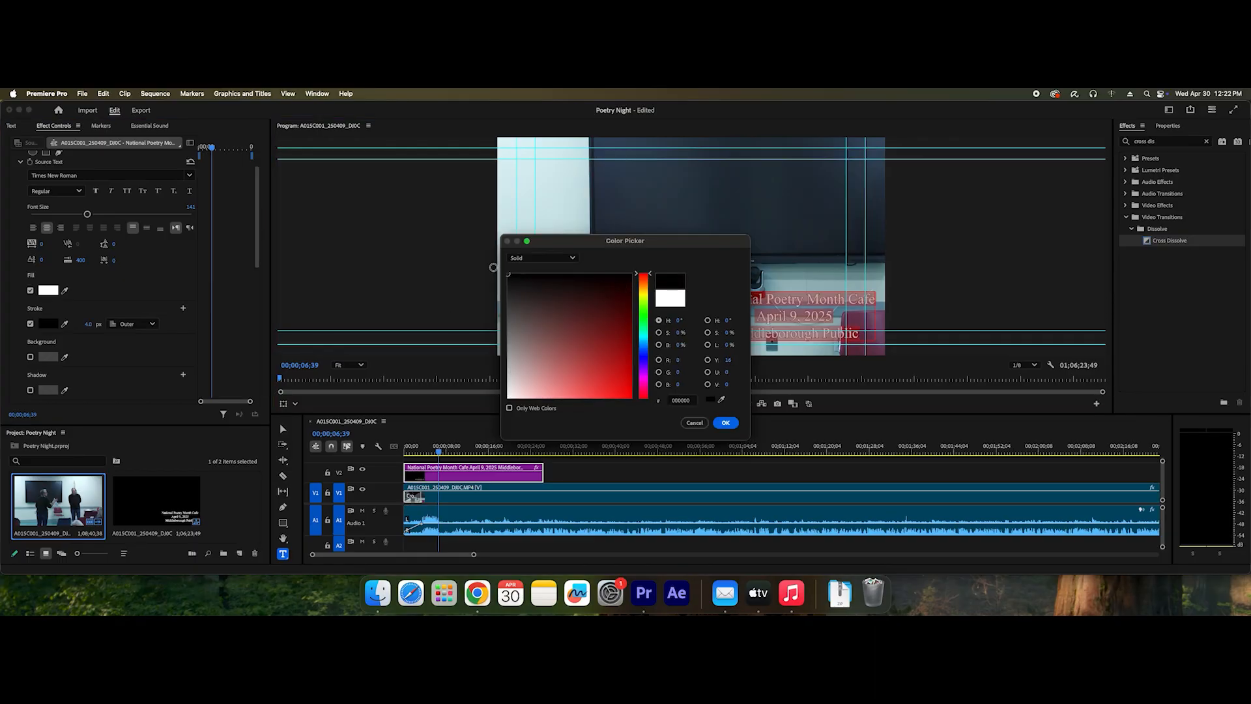
left_click(725, 422)
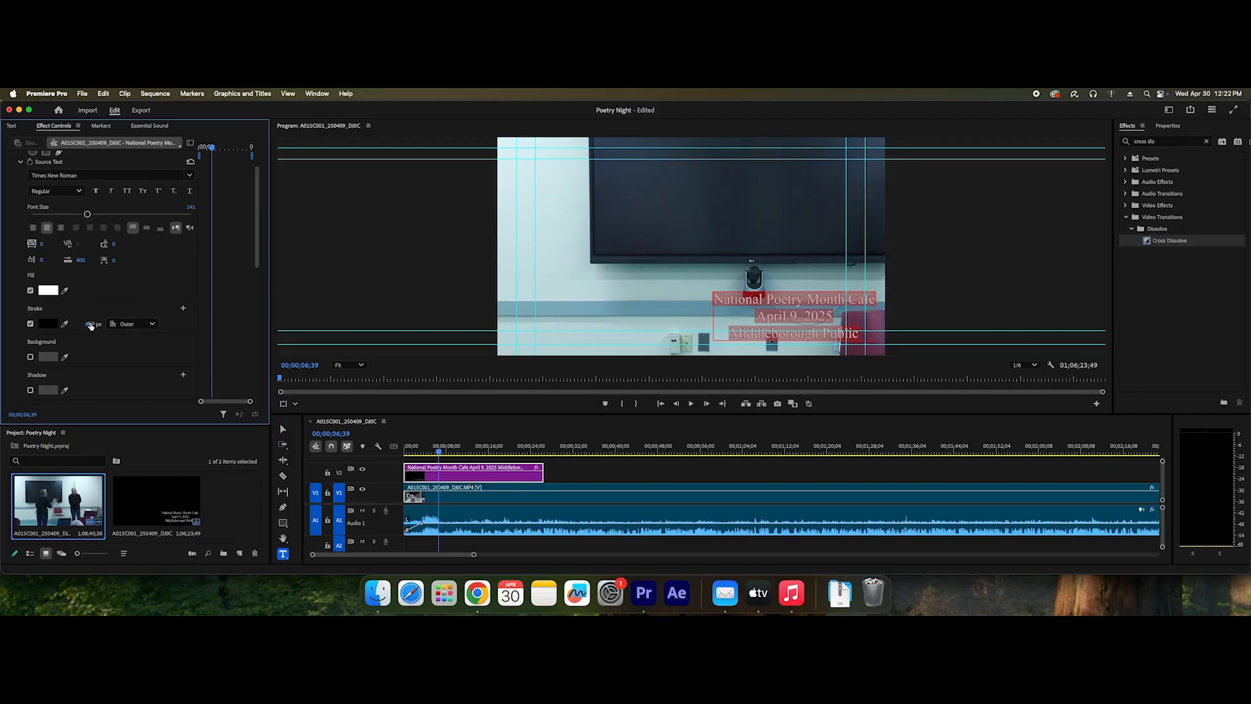
left_click(564, 469)
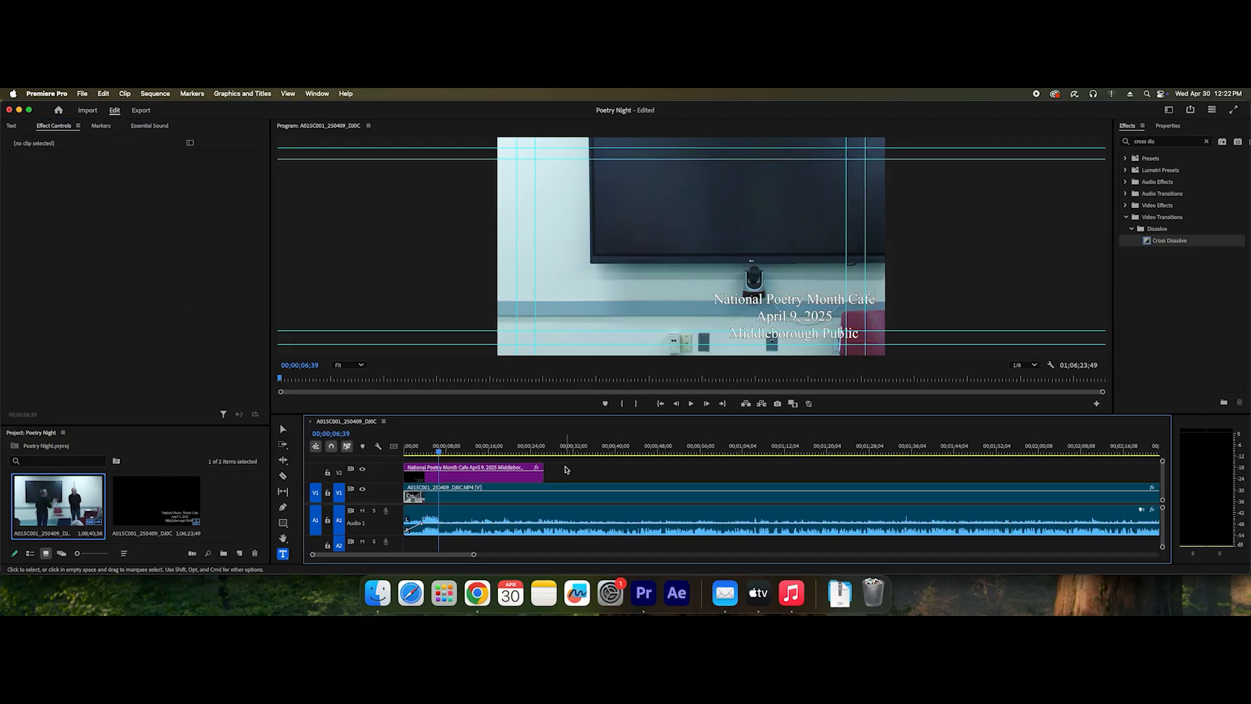
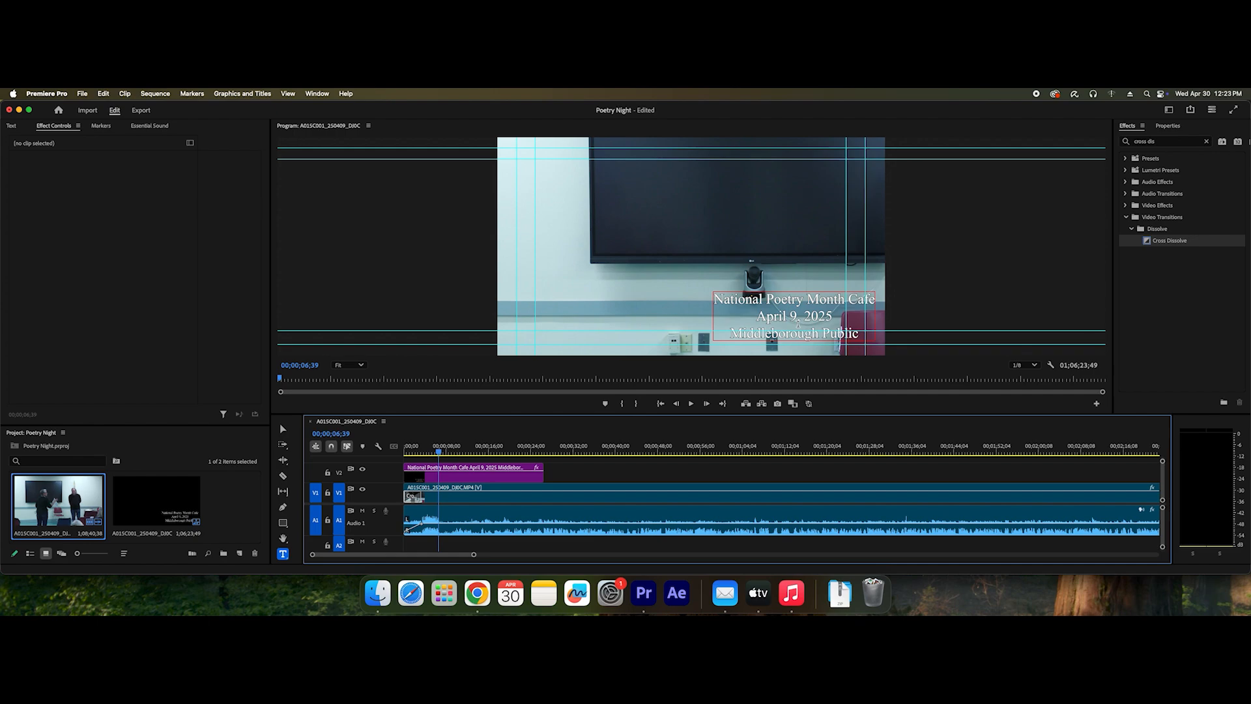
- Reselect all of the title text and adjust the width of its black stroke
left_click(440, 481)
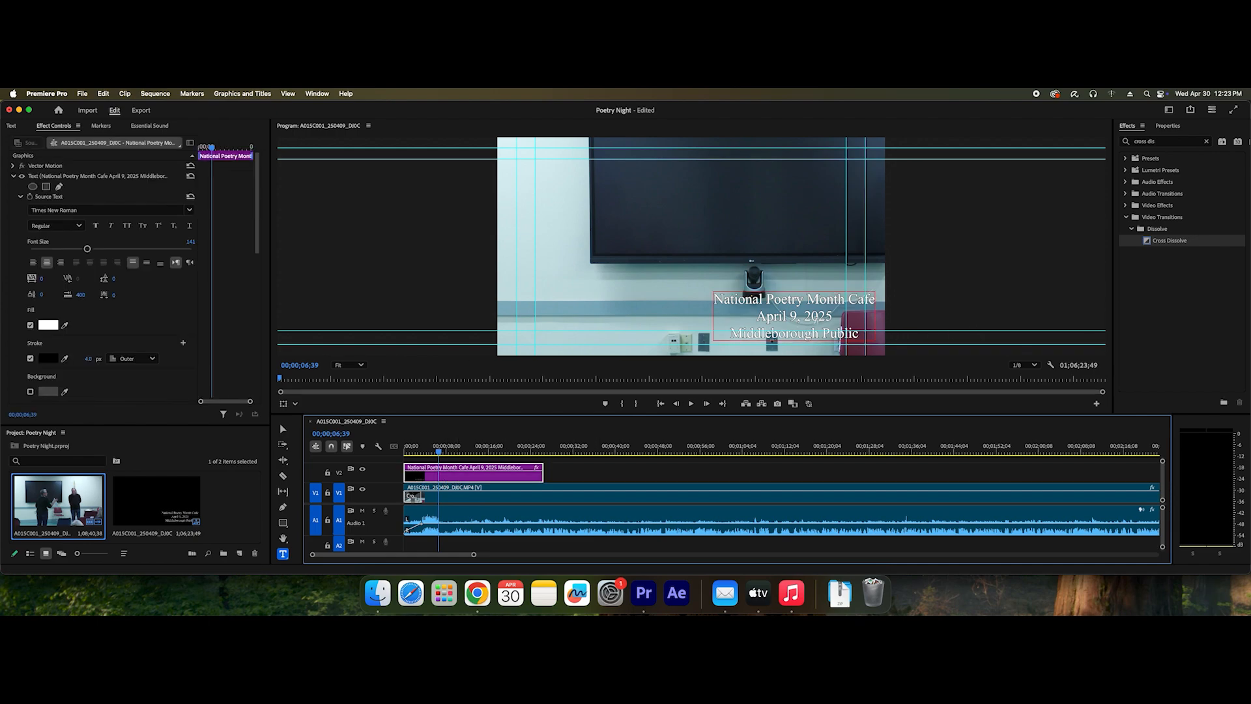
left_click(816, 318)
key("super+a")
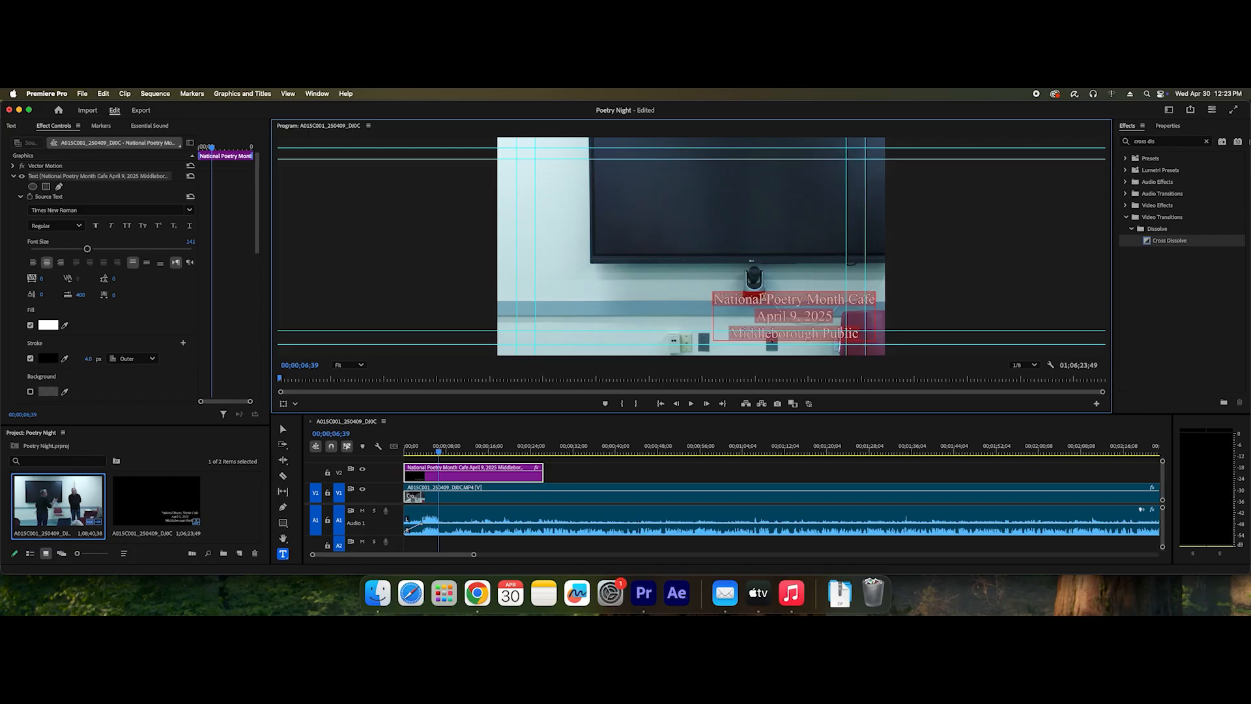
left_click(83, 359)
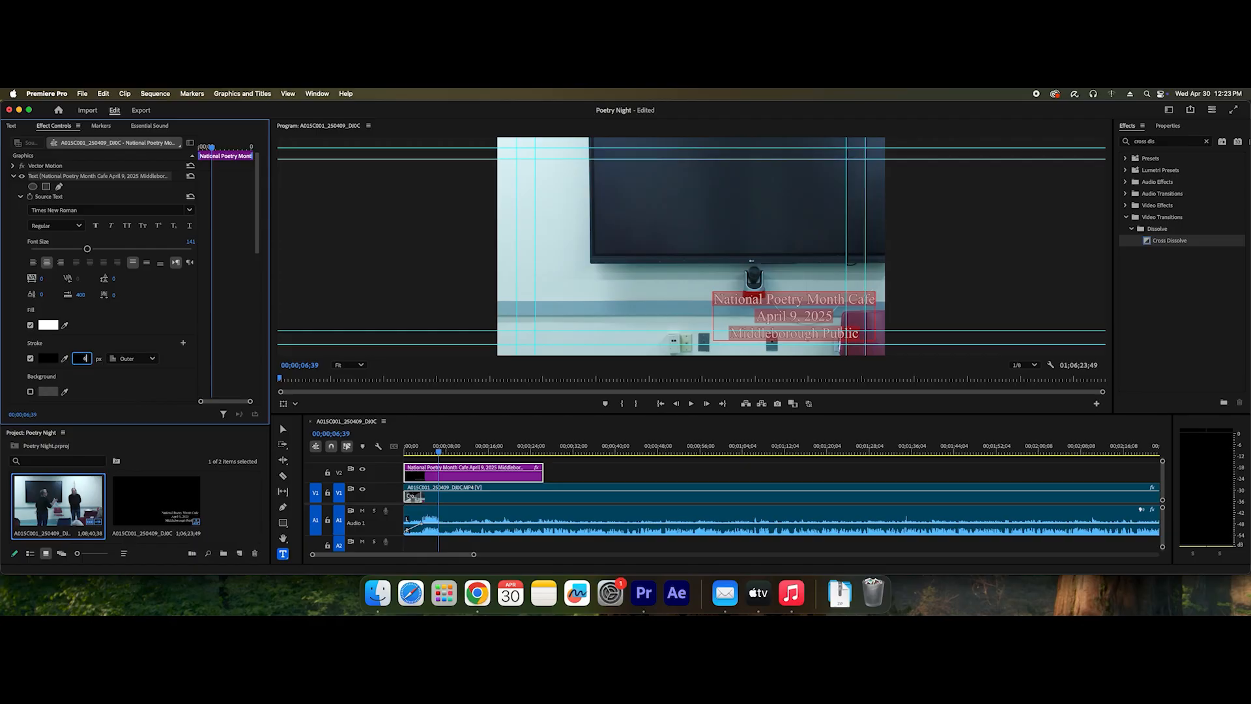
left_click(618, 468)
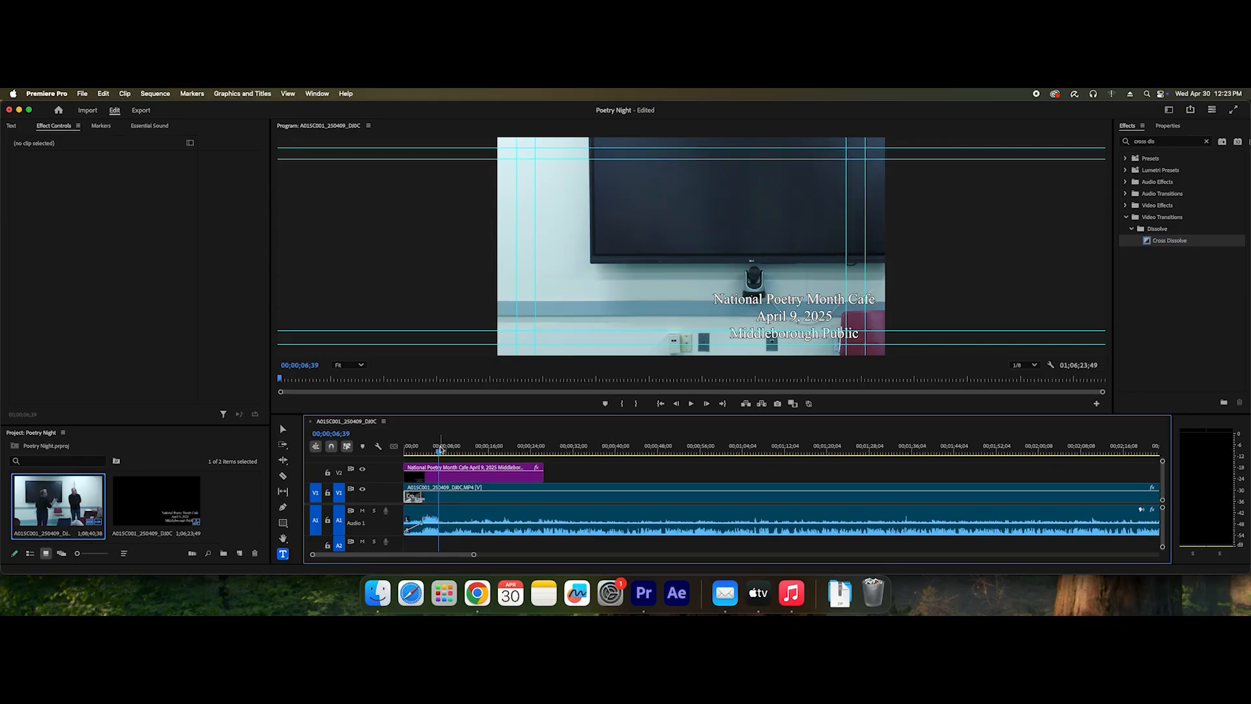
- Fade in the opening title with a Cross Dissolve at its start, stretched to match the length of the video's opening dissolve
left_click_drag(439, 453, 404, 452)
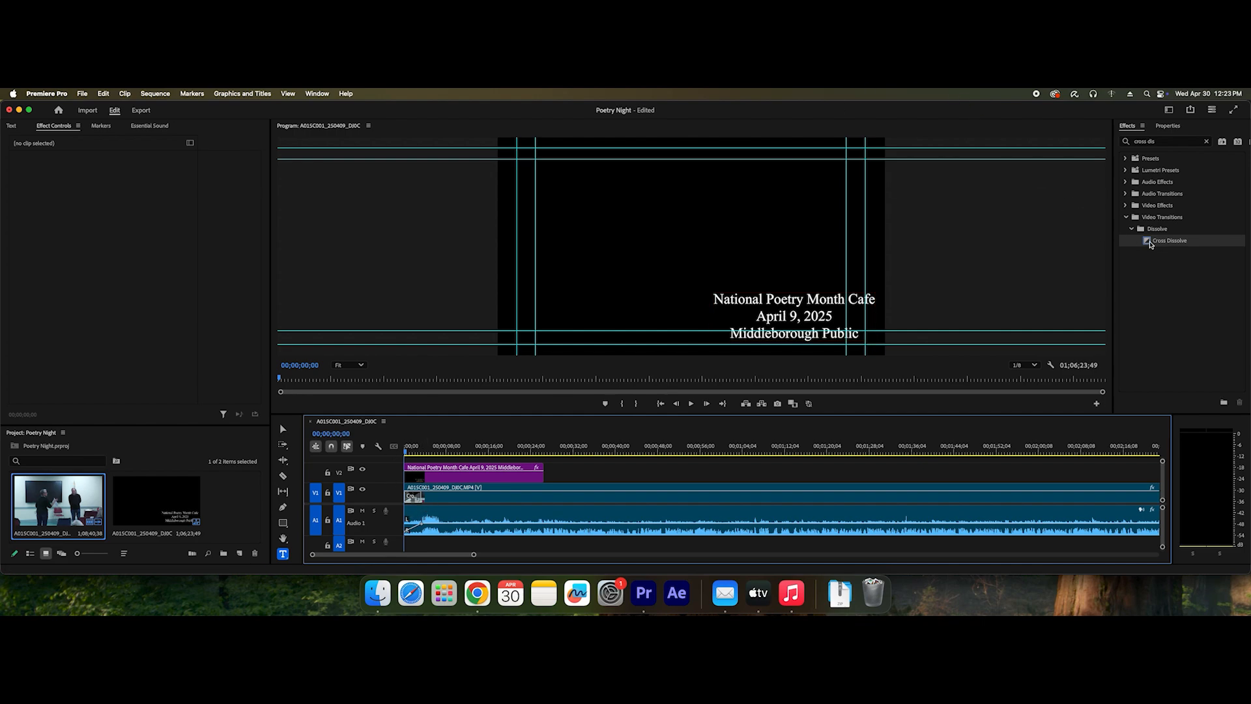
left_click_drag(1151, 243, 410, 479)
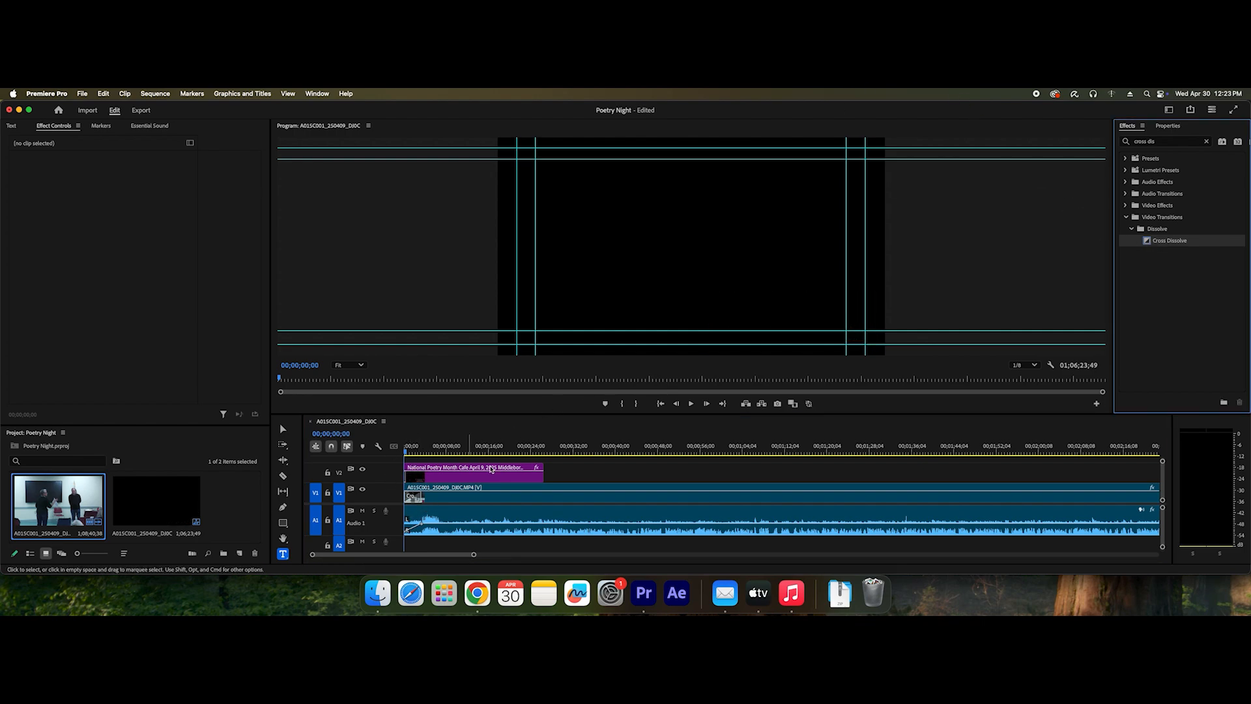
key("=")
key("=")
key("=")
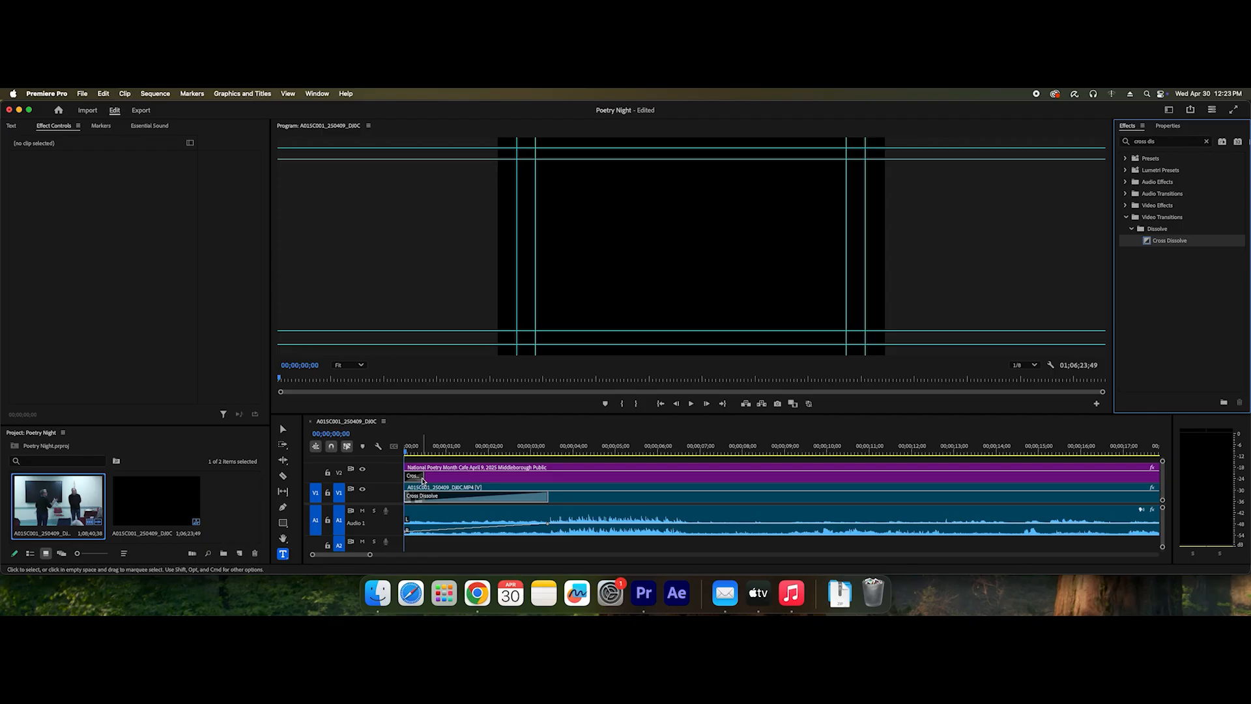
left_click_drag(420, 477, 547, 494)
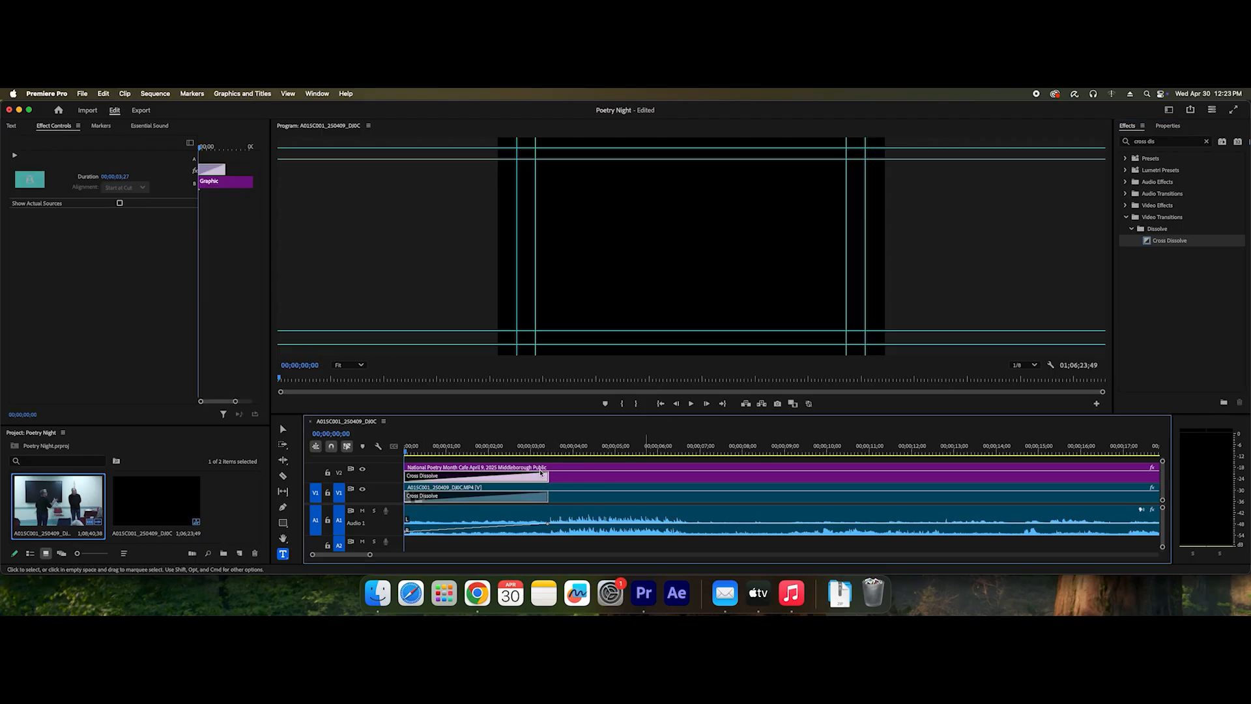
key("space")
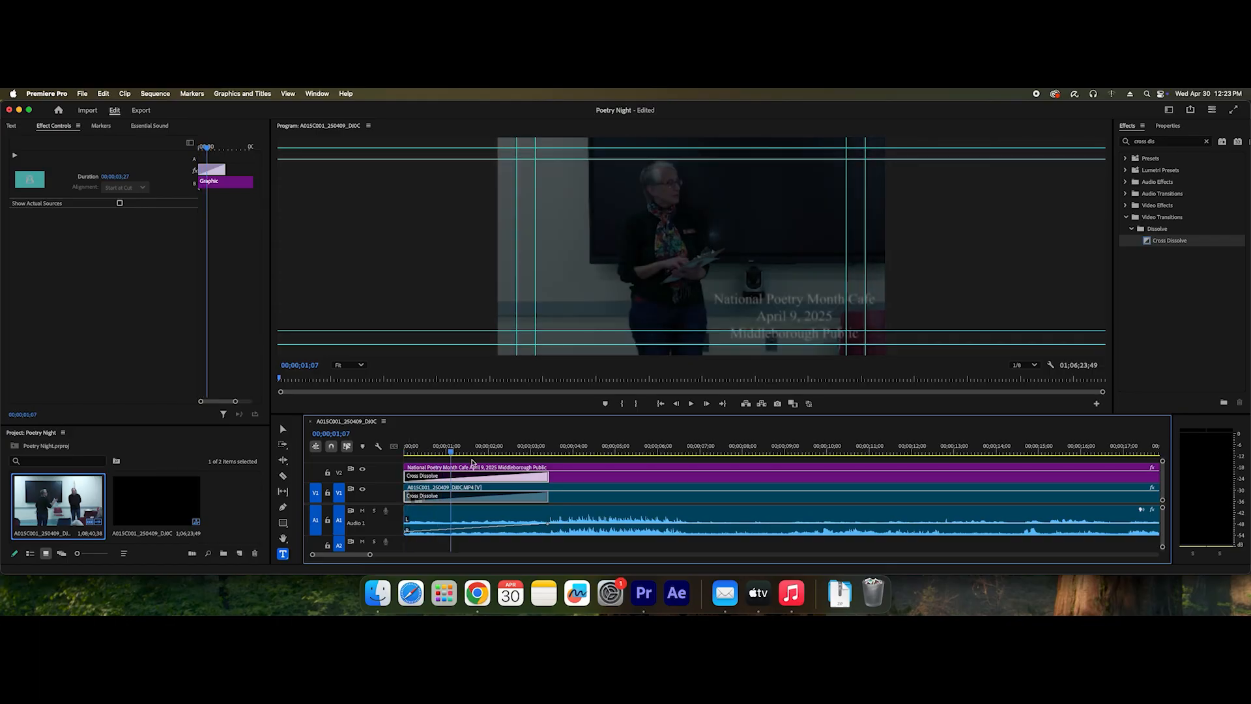
- Play back the end of the opening title to examine how it leaves the screen
left_click_drag(472, 462, 767, 496)
key("minus")
key("minus")
key("minus")
left_click_drag(450, 451, 538, 466)
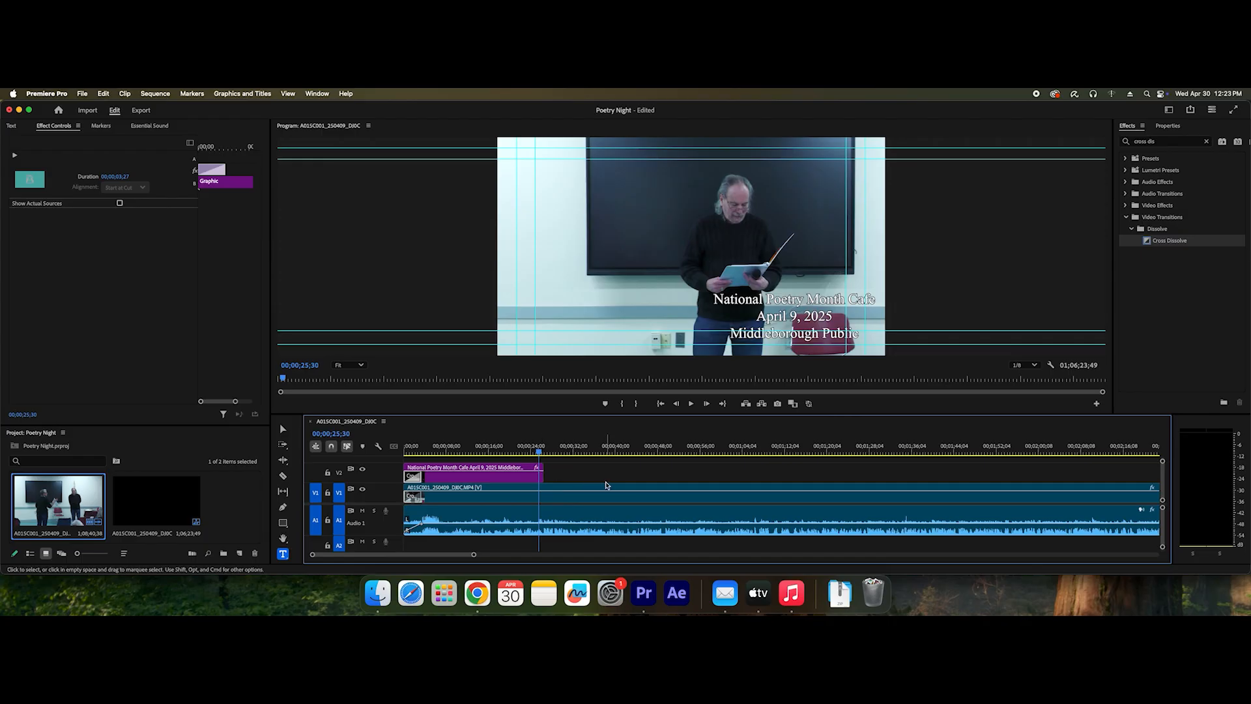
key("space")
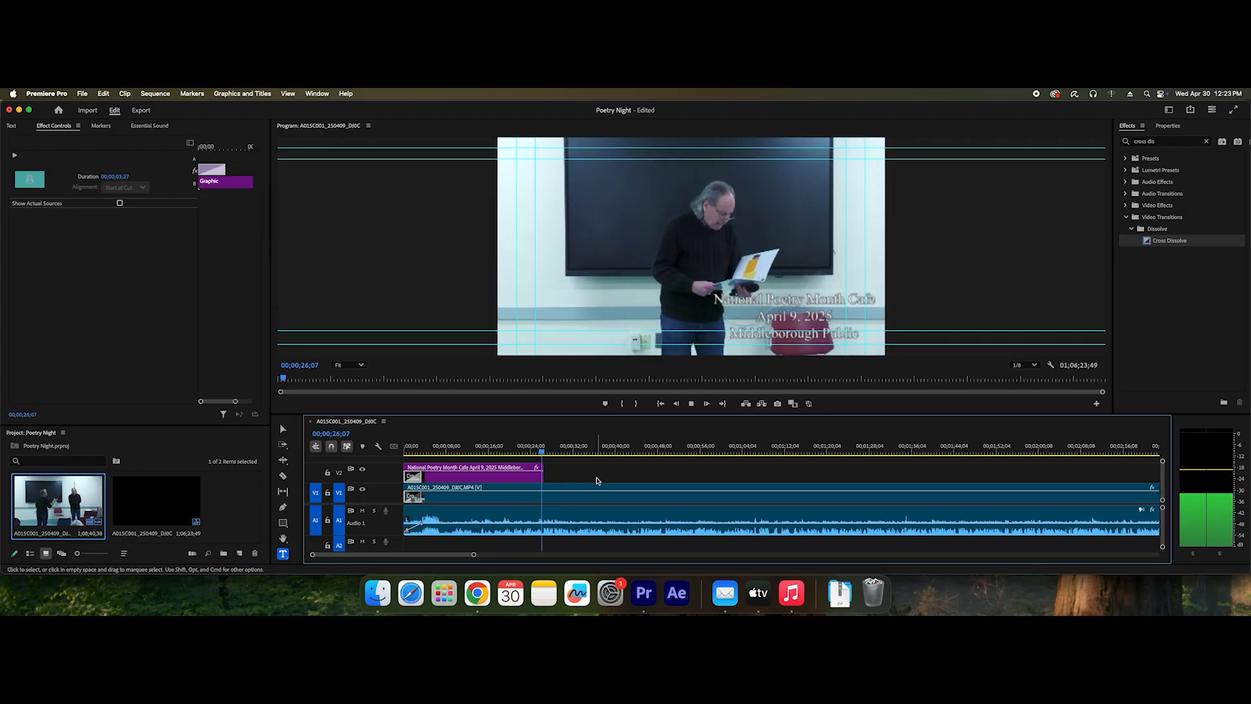
key("space")
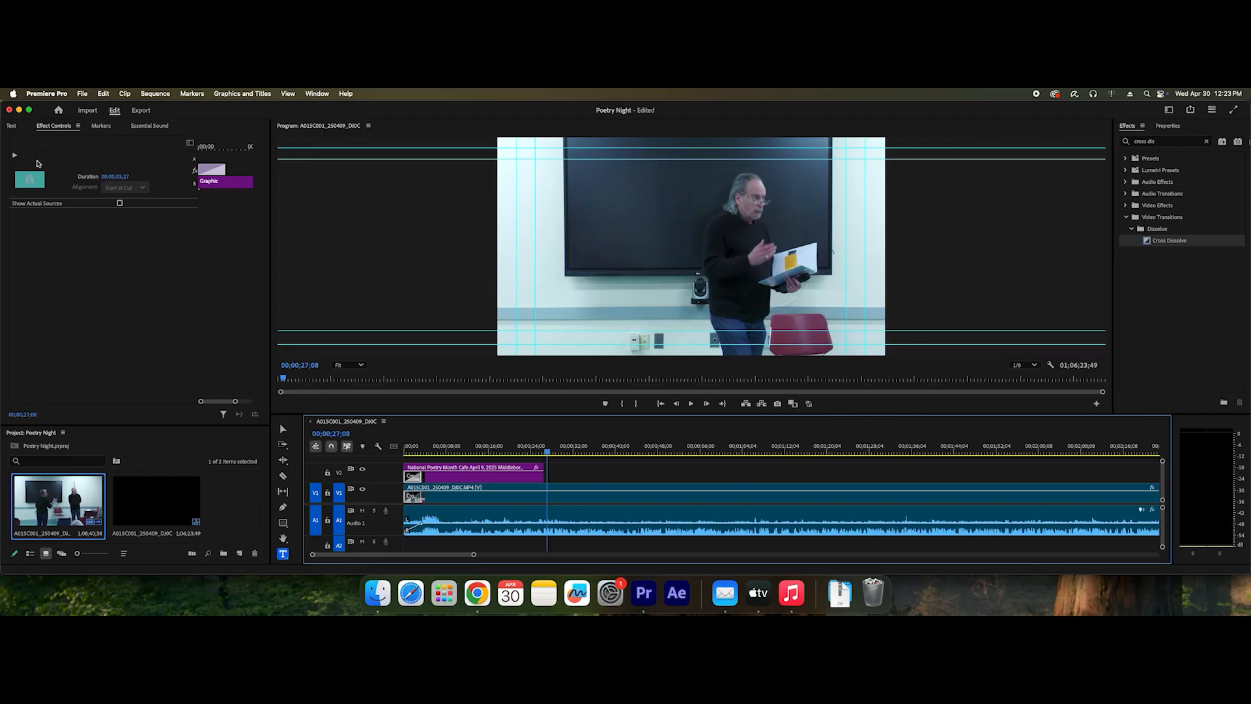
left_click(104, 130)
left_click(59, 129)
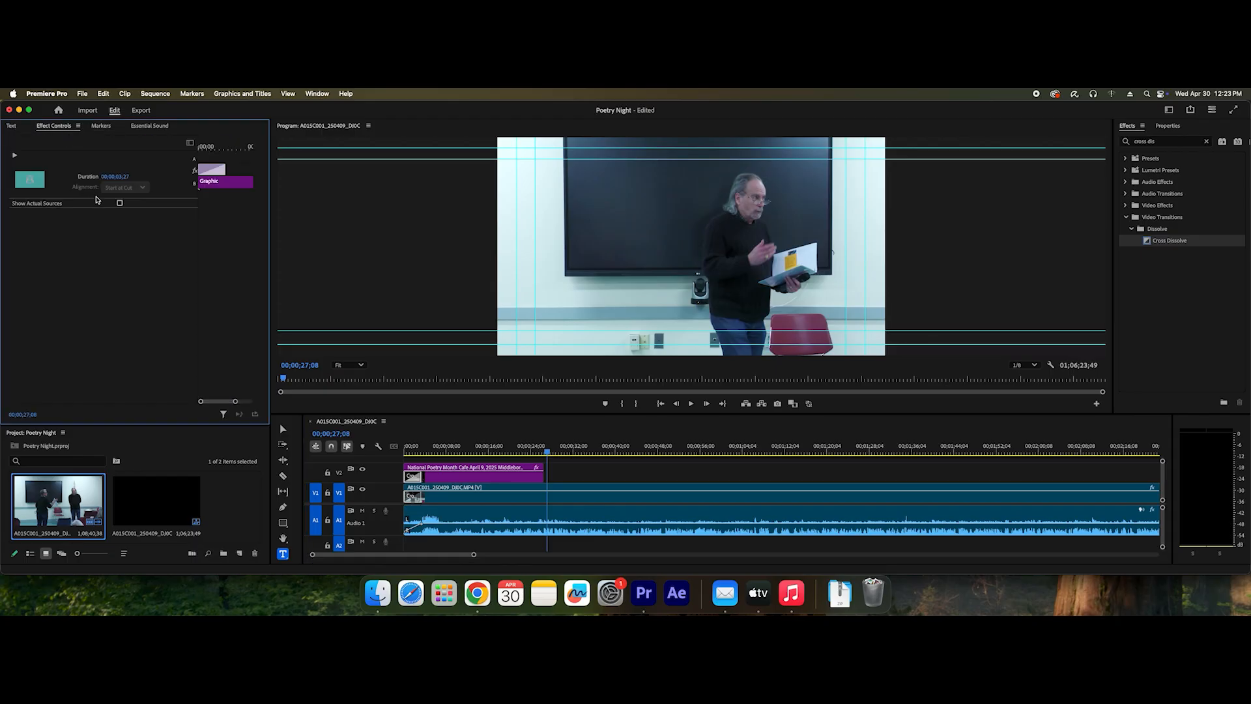
left_click(12, 125)
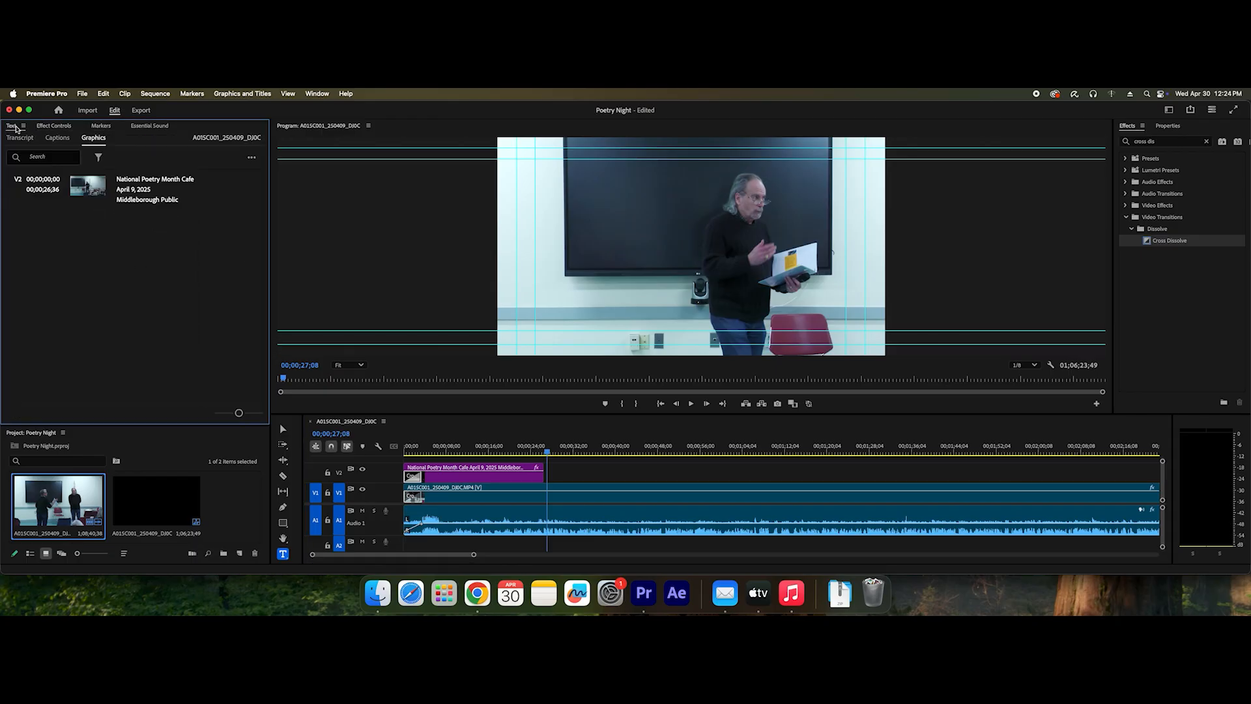
left_click(62, 128)
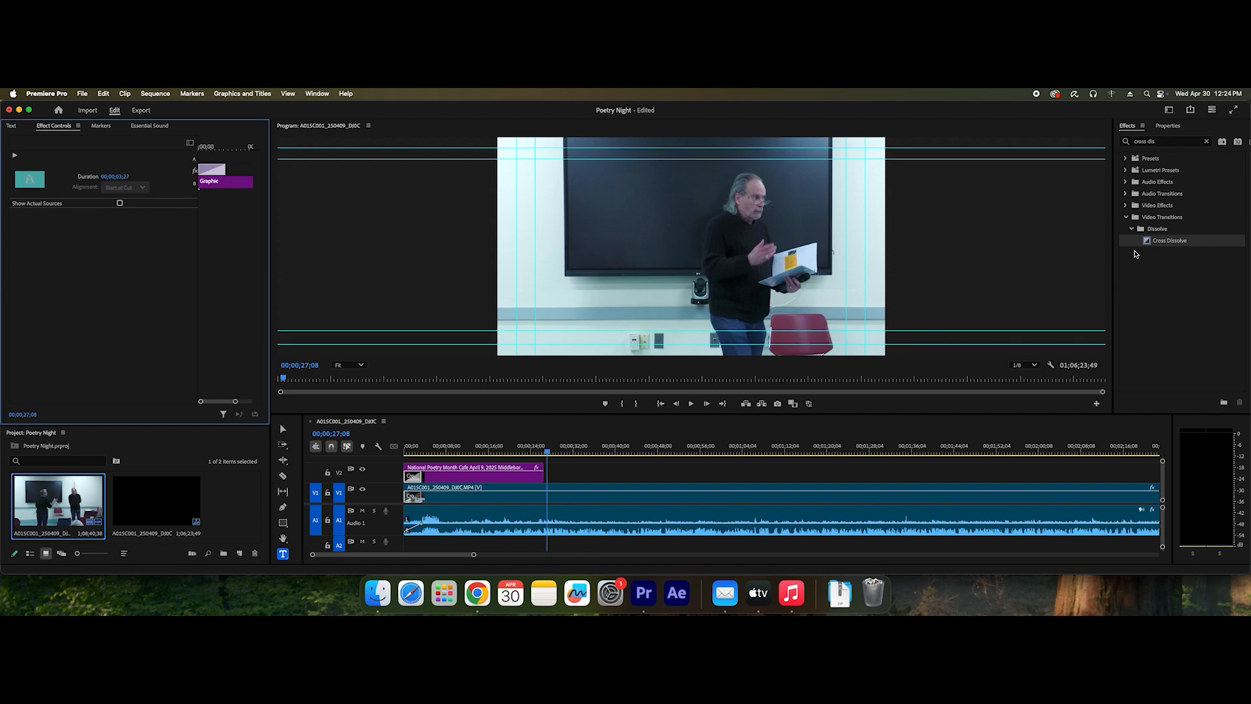
- Add a Cross Dissolve at the end of the opening title and play back the fade-out
left_click_drag(1146, 246, 542, 480)
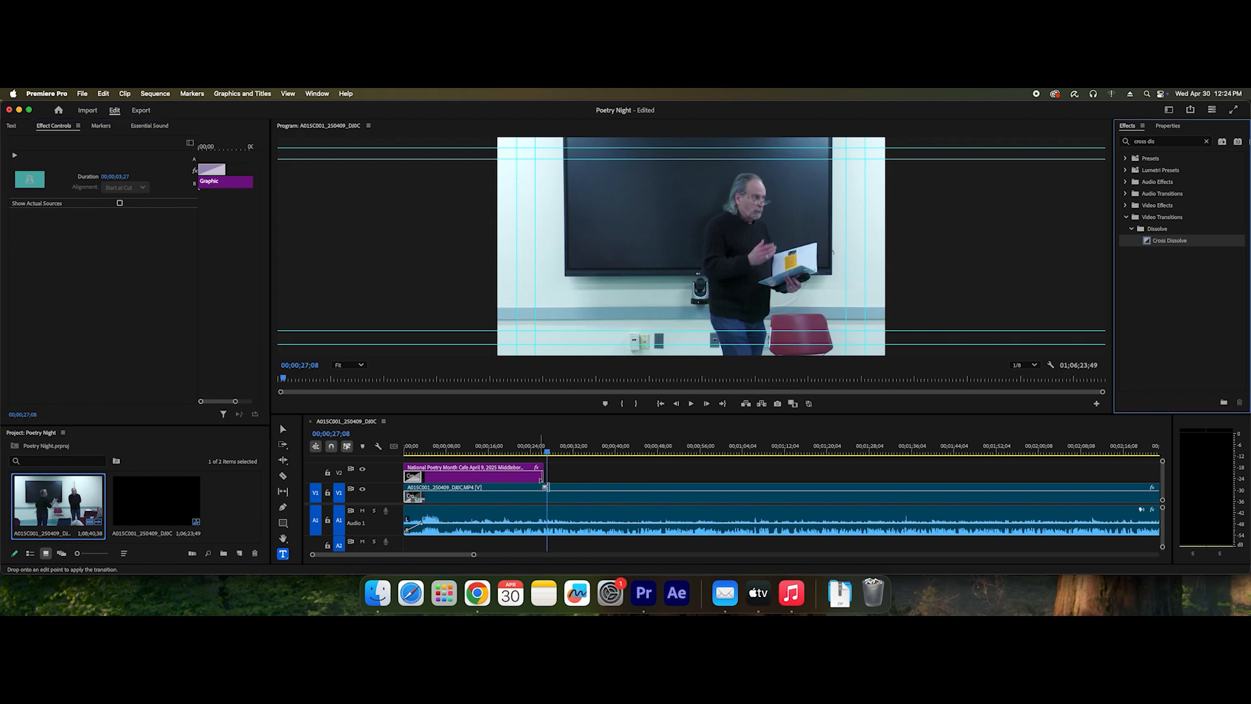
left_click(536, 451)
key("space")
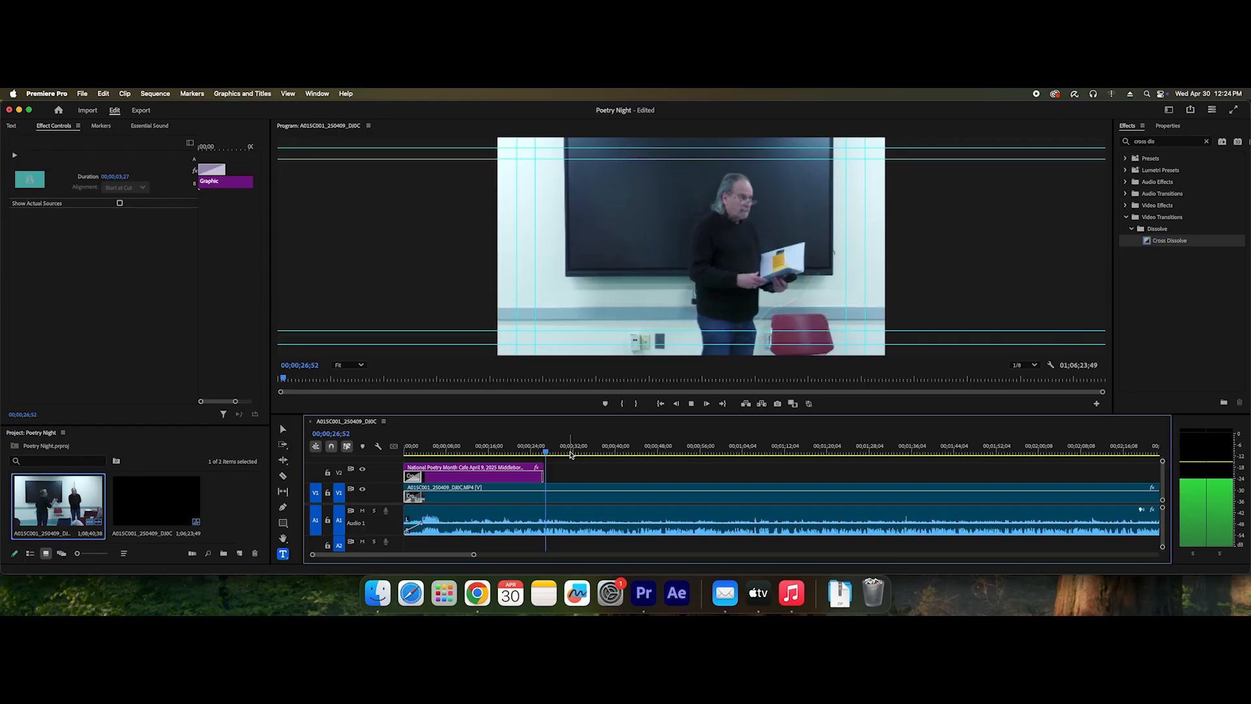
key("space")
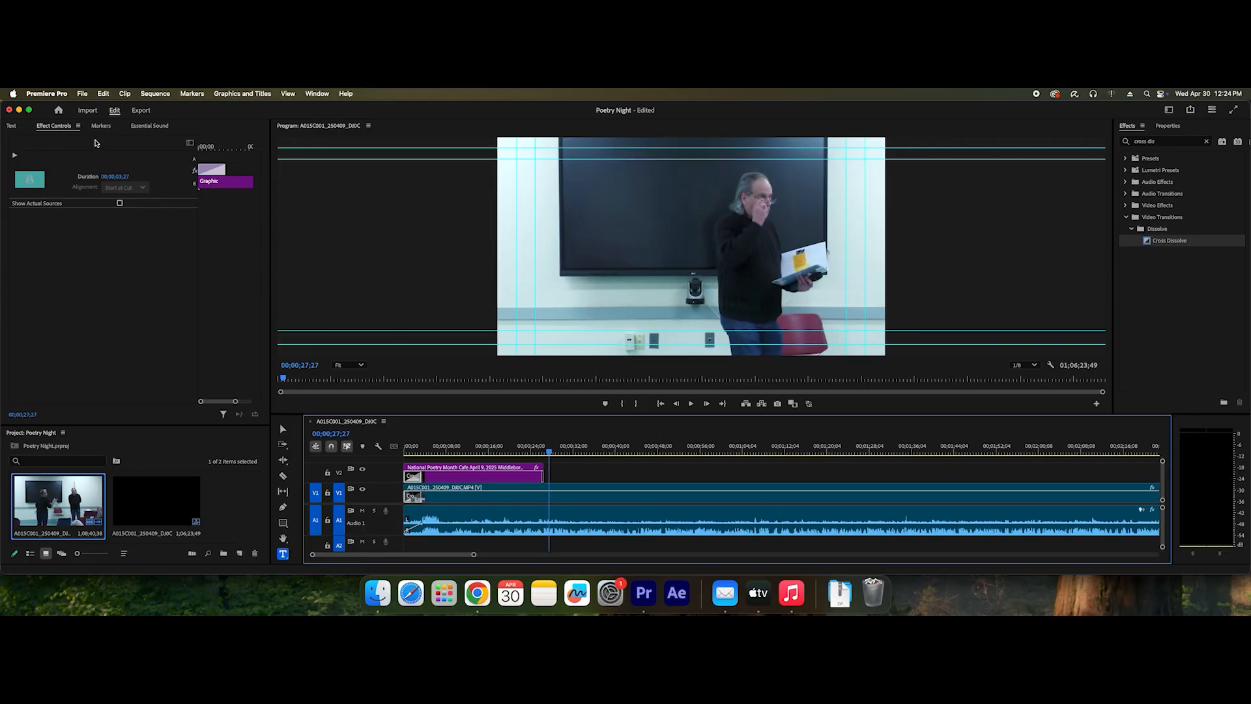
left_click(648, 476)
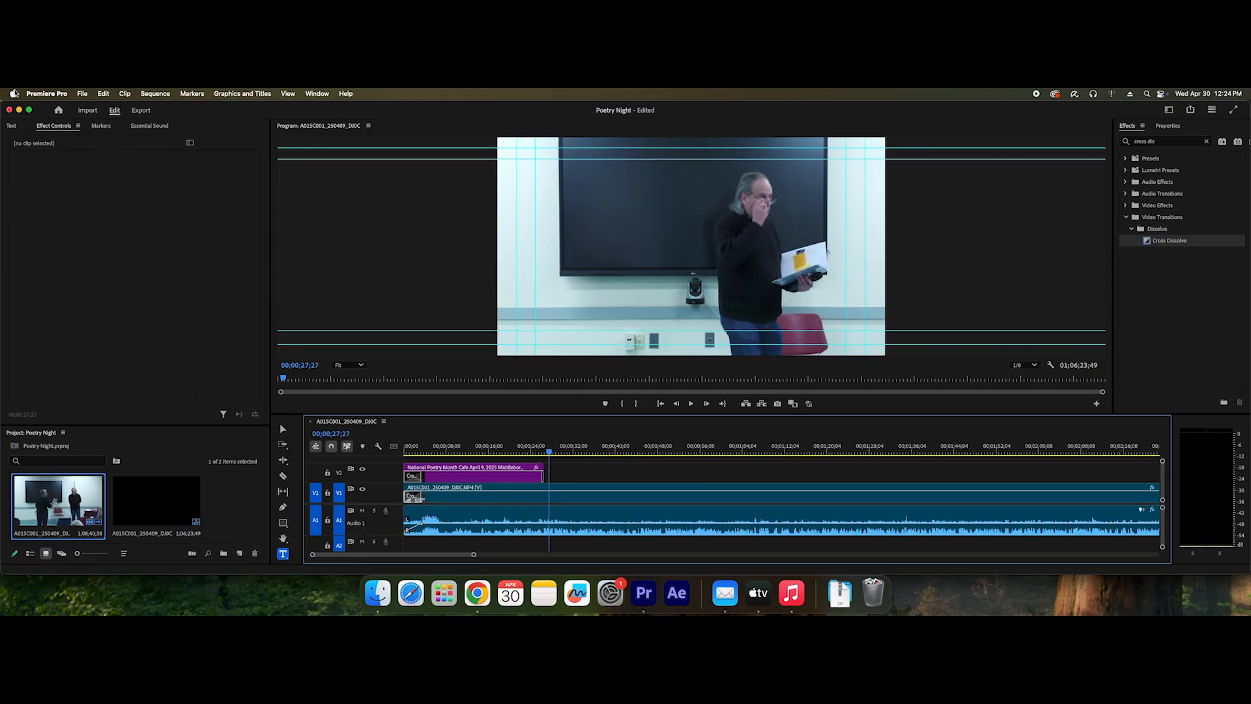
- Review the whole recording by scrubbing through it to the closing minute, playing the section with adjusted volume around 00;38;40
left_click(645, 496)
key("minus")
key("minus")
key("minus")
key("minus")
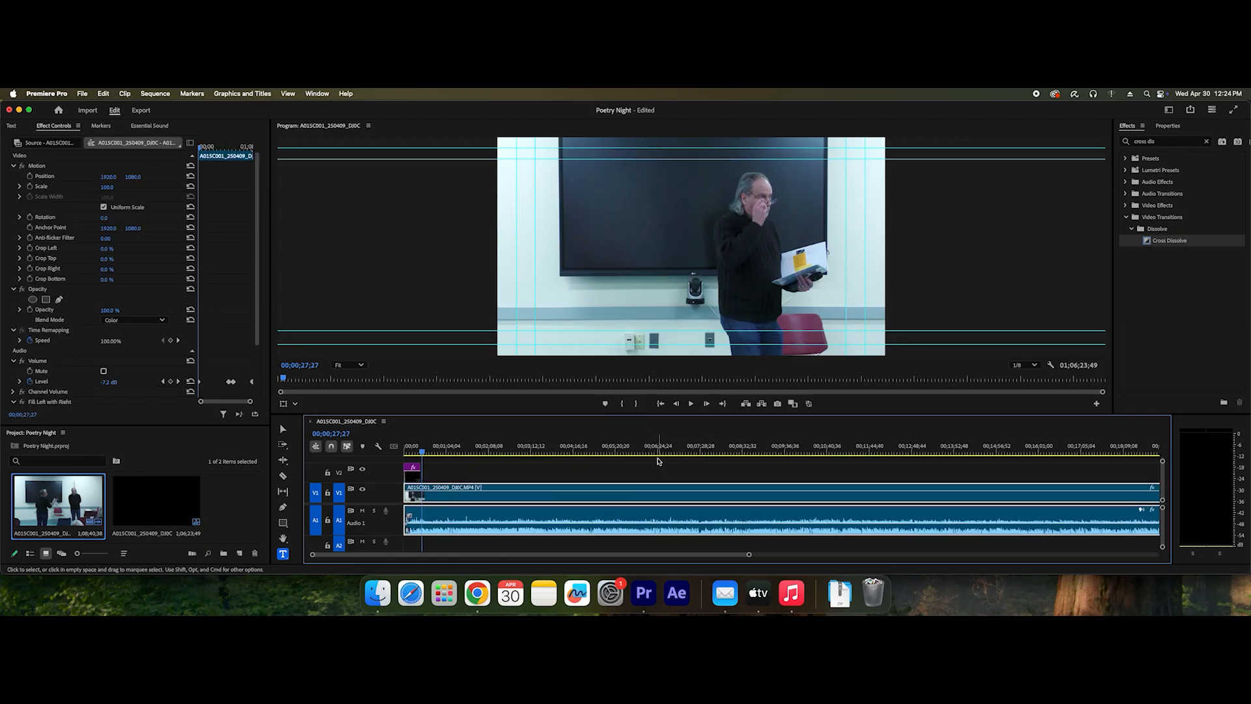
key("minus")
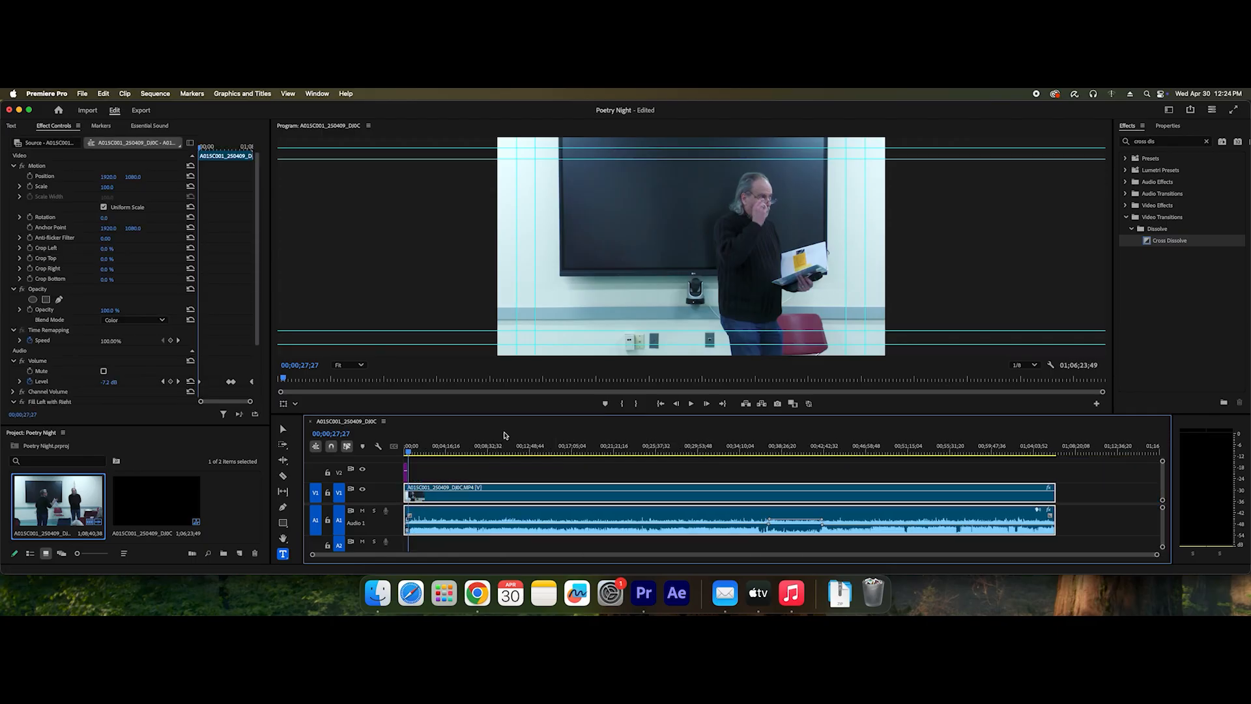
left_click_drag(408, 454, 587, 475)
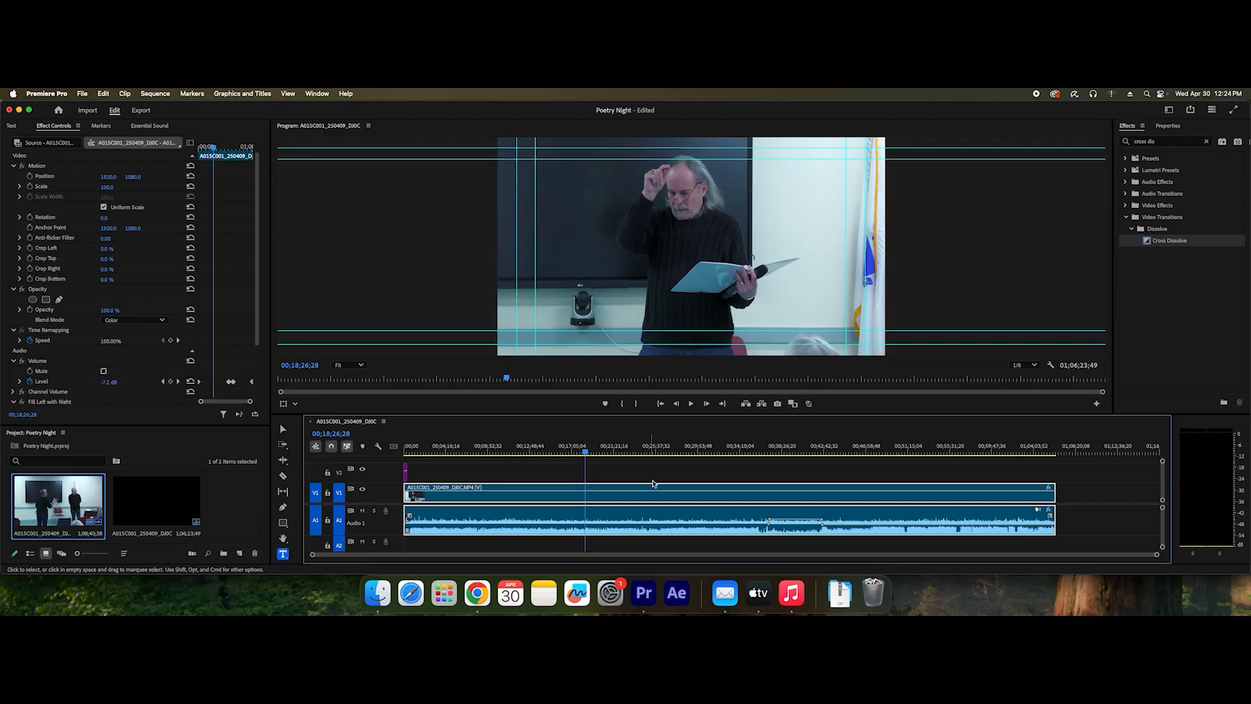
left_click_drag(589, 454, 784, 456)
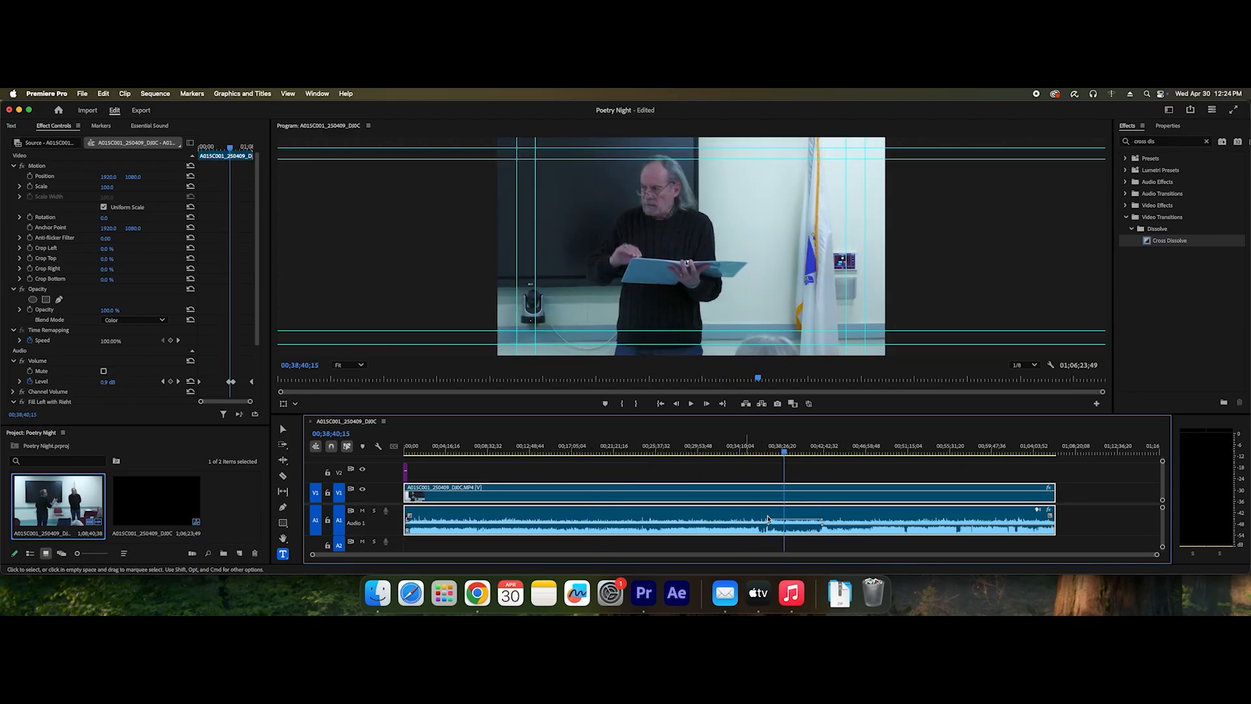
key("space")
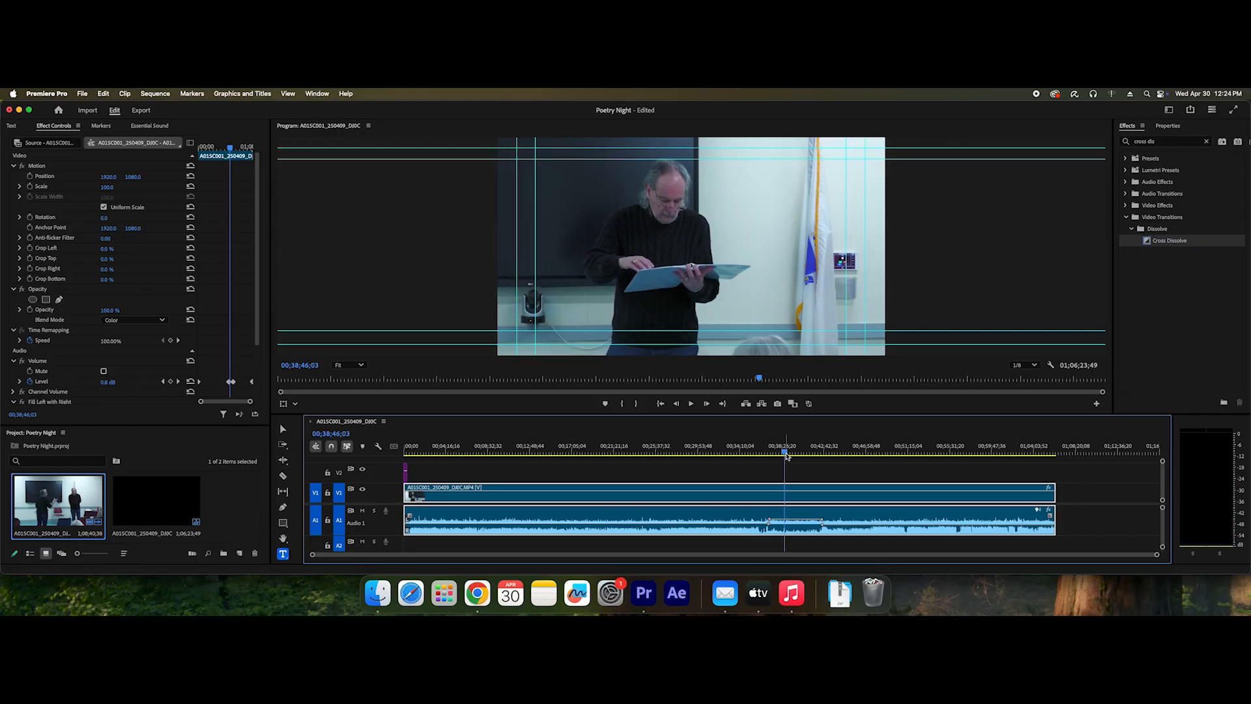
left_click_drag(658, 452, 1050, 464)
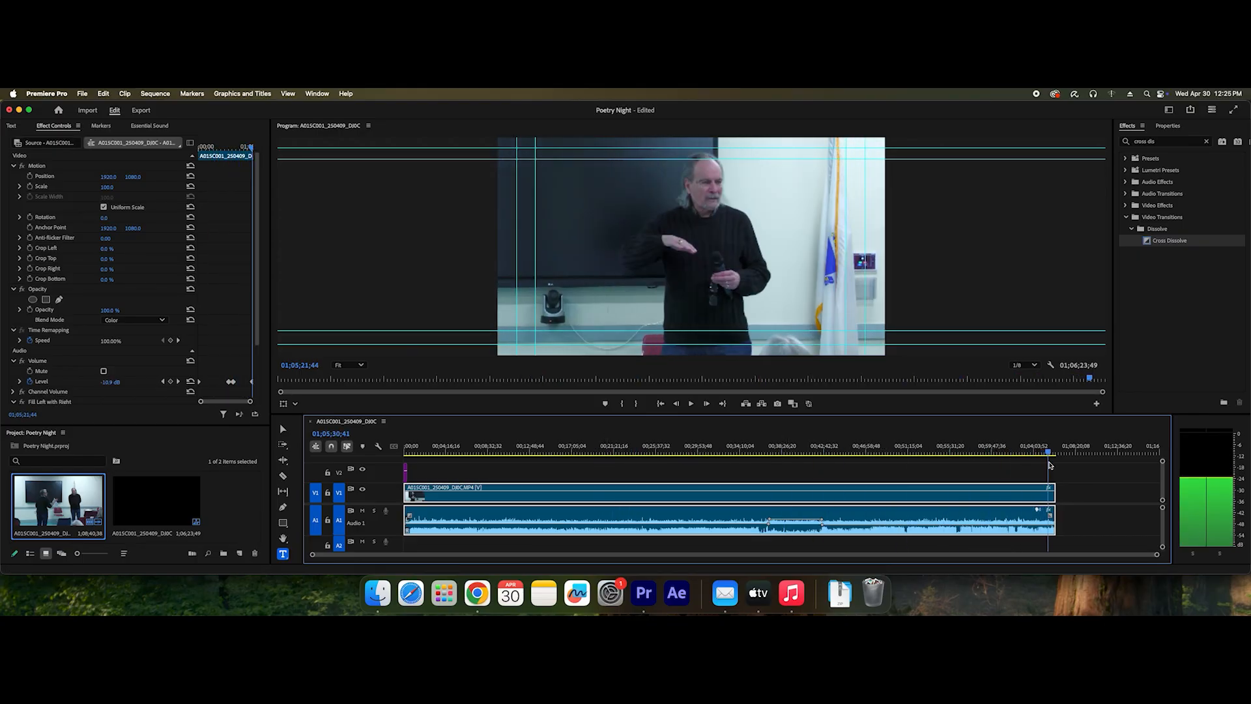
- Add a two-line credit at 01;06;13;04 reading "Filmed and edited by" followed by the editor's full name
key("equal")
key("equal")
key("equal")
key("equal")
key("equal")
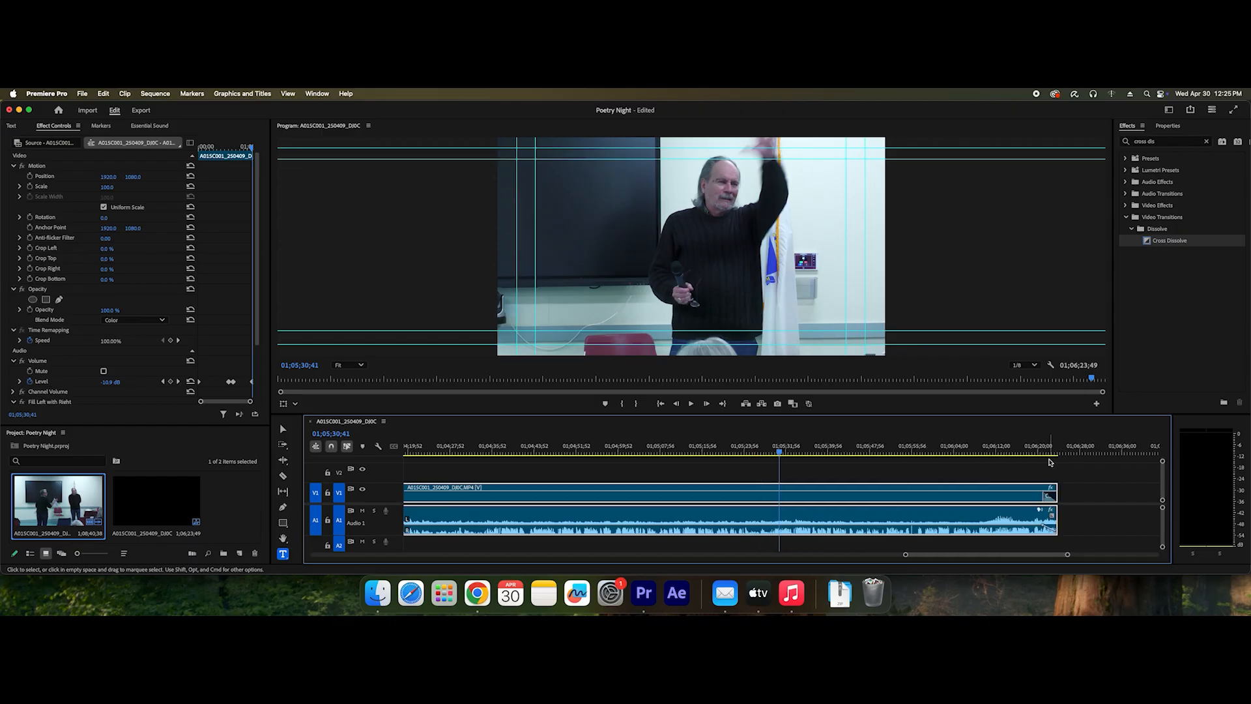
left_click_drag(780, 451, 1001, 485)
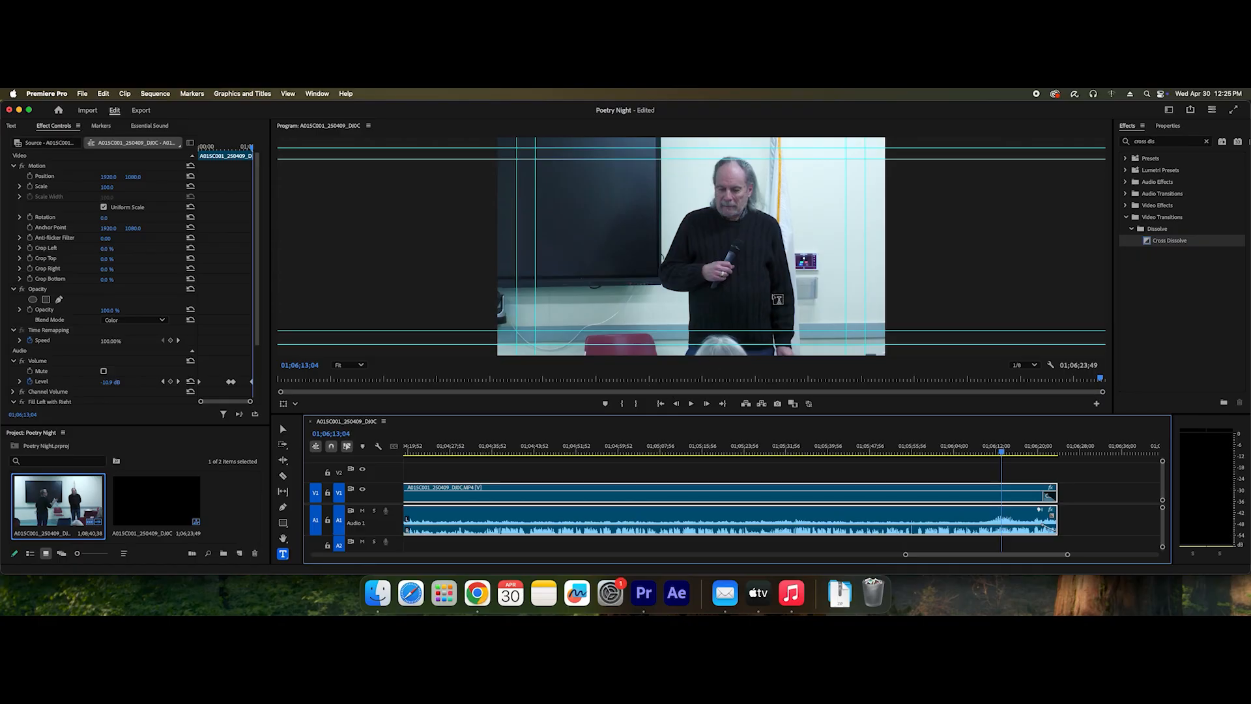
left_click(753, 294)
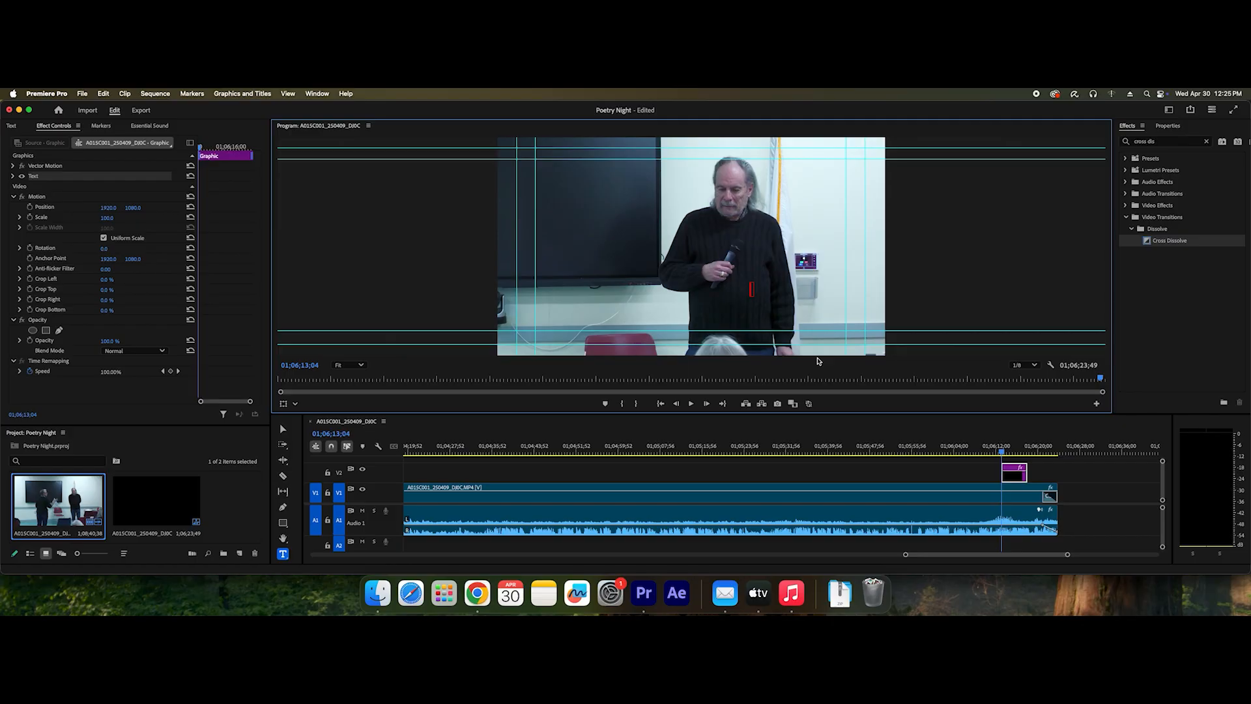
type("F")
type("il")
type(",")
type("med and")
type(" edited")
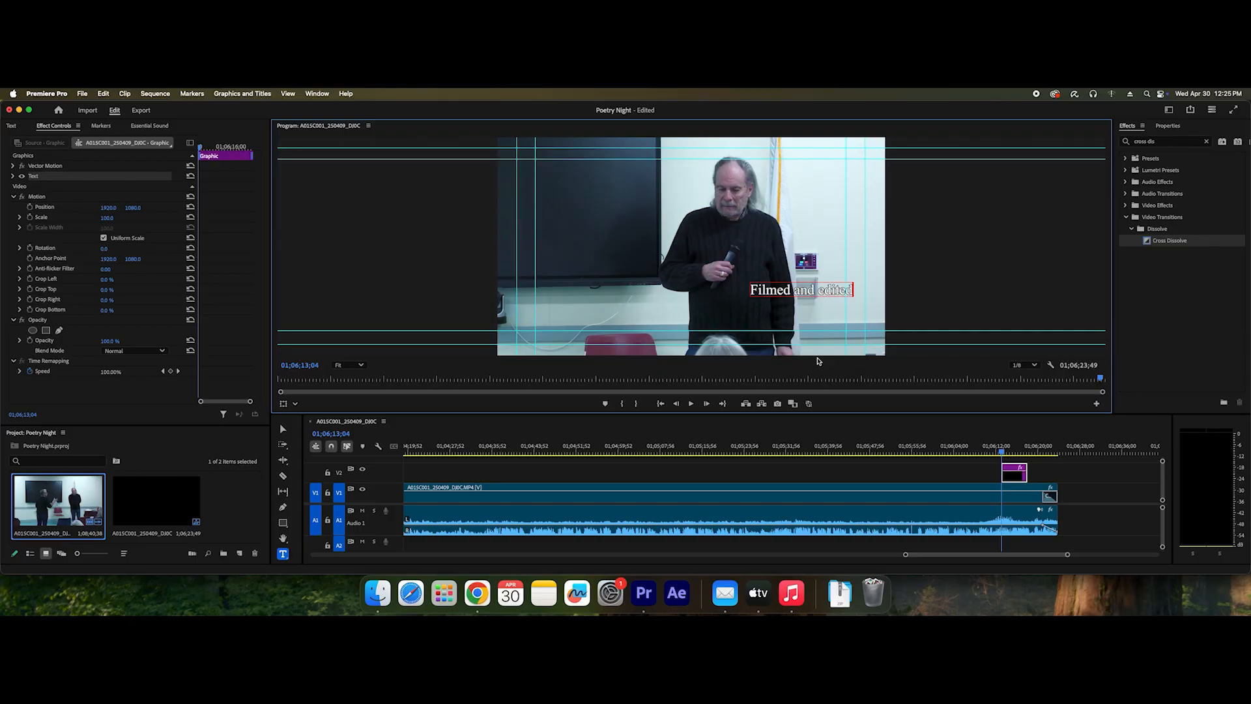
key("Return")
type("by Ryan Franey")
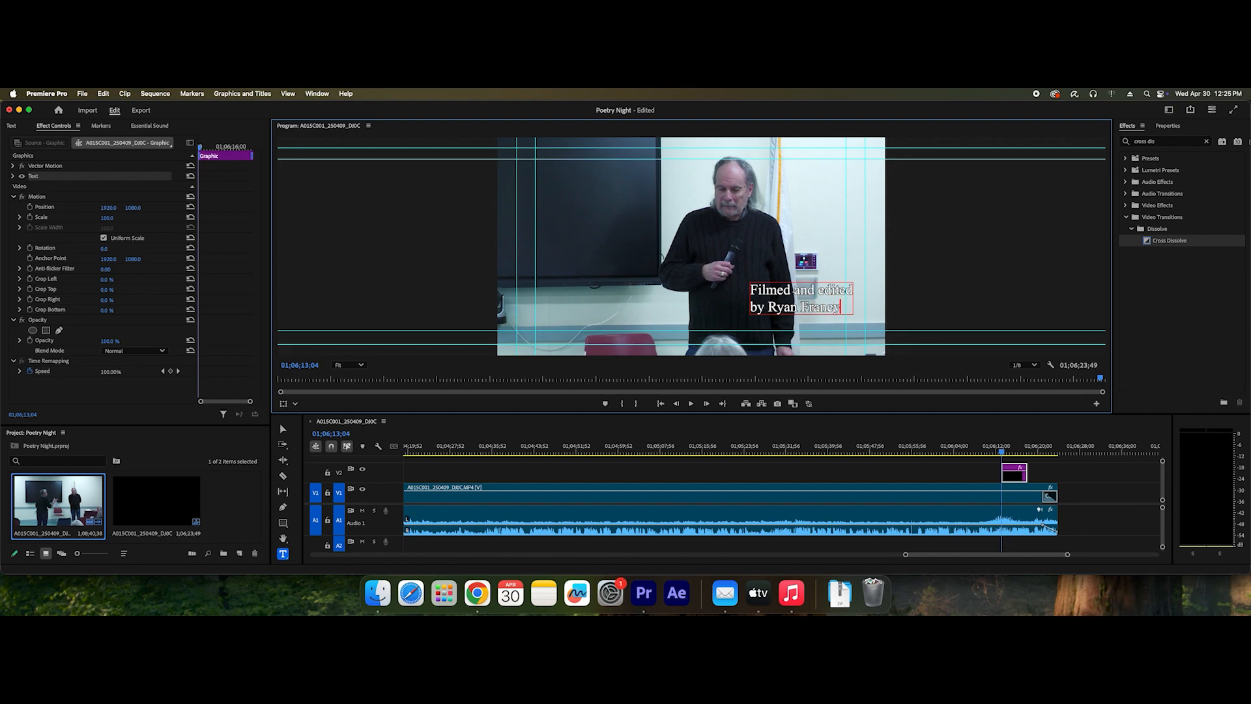
- Capitalize "Edited" in the credit and add a colon after "by"
left_click(824, 290)
key("BackSpace")
type("E")
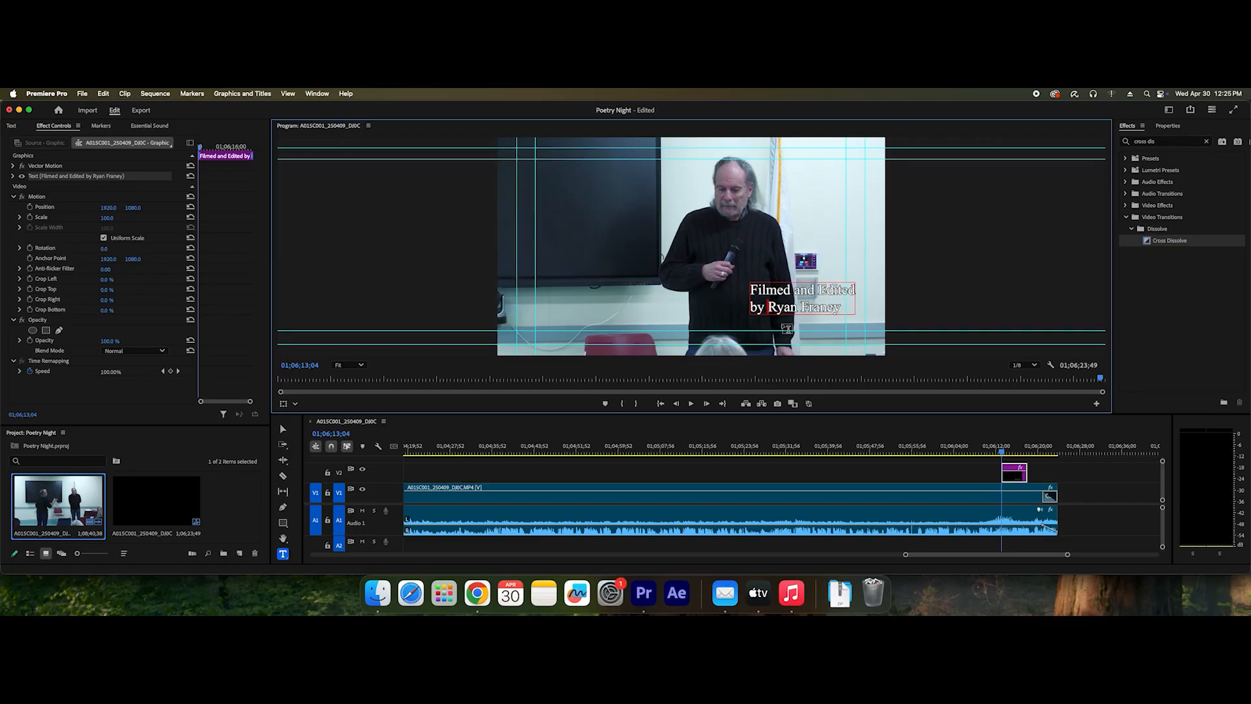
type(":")
key("End")
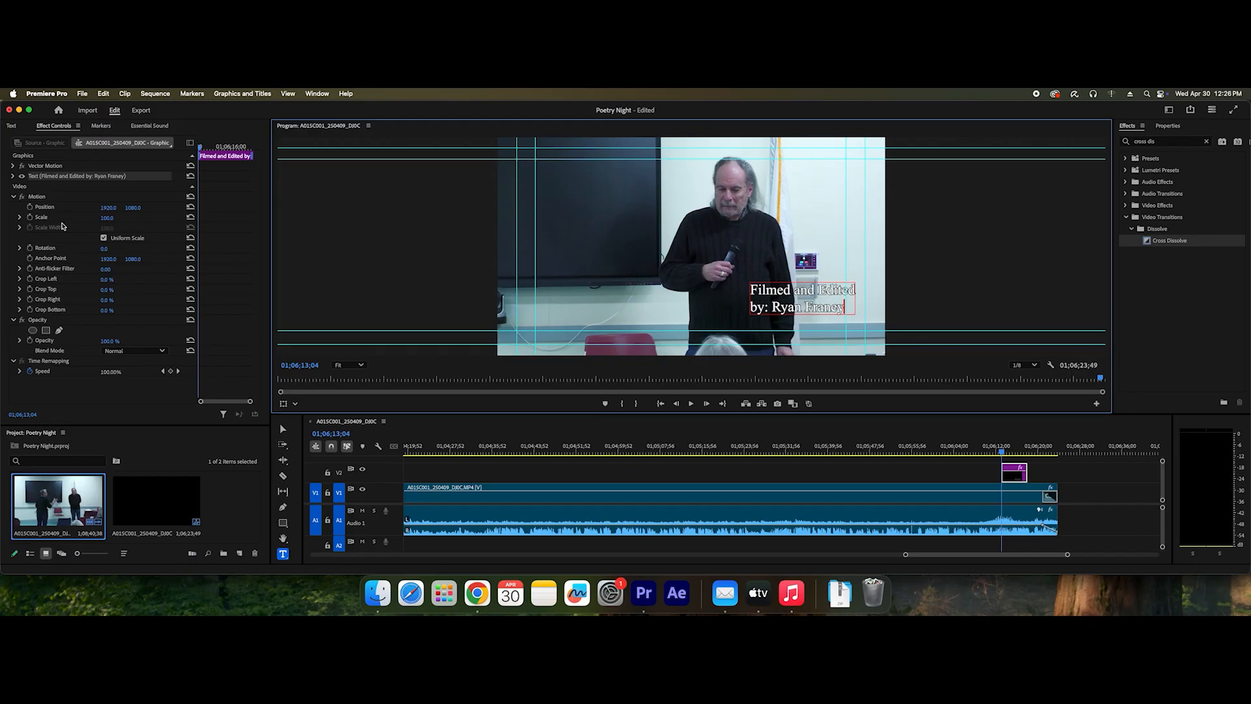
- Center-align the credit text and move it to the lower-right area of the video frame
left_click(13, 175)
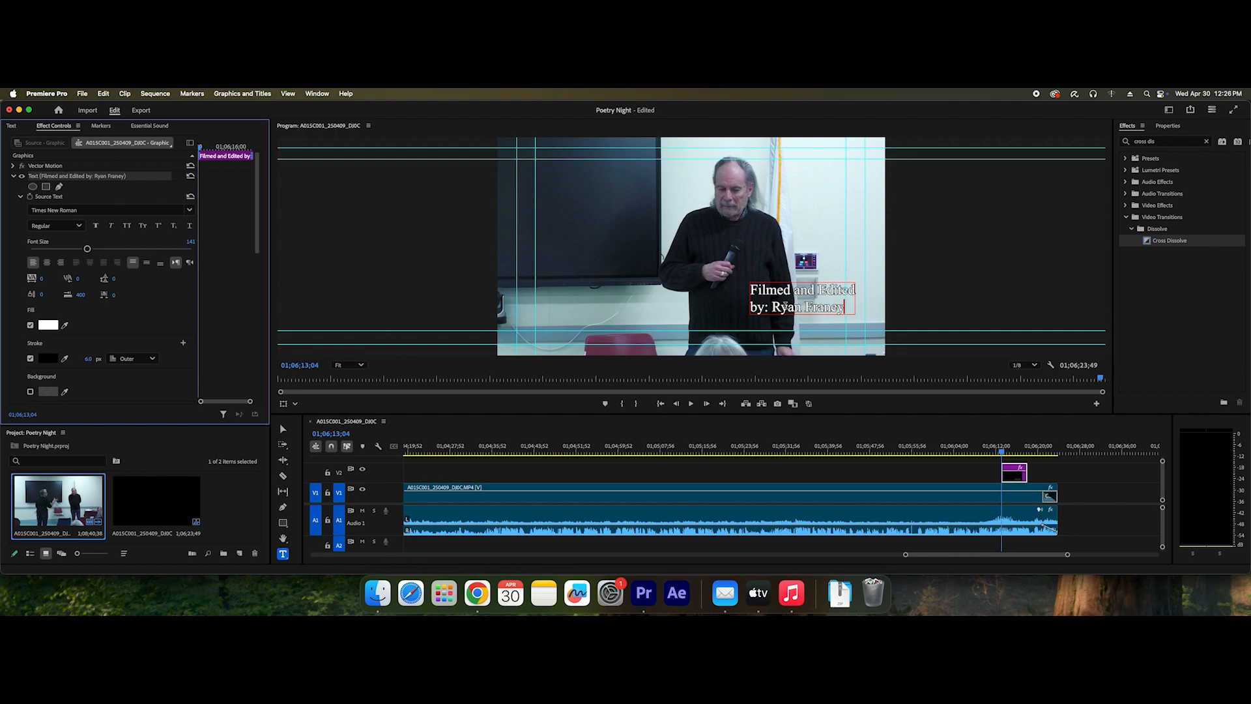
left_click(801, 306)
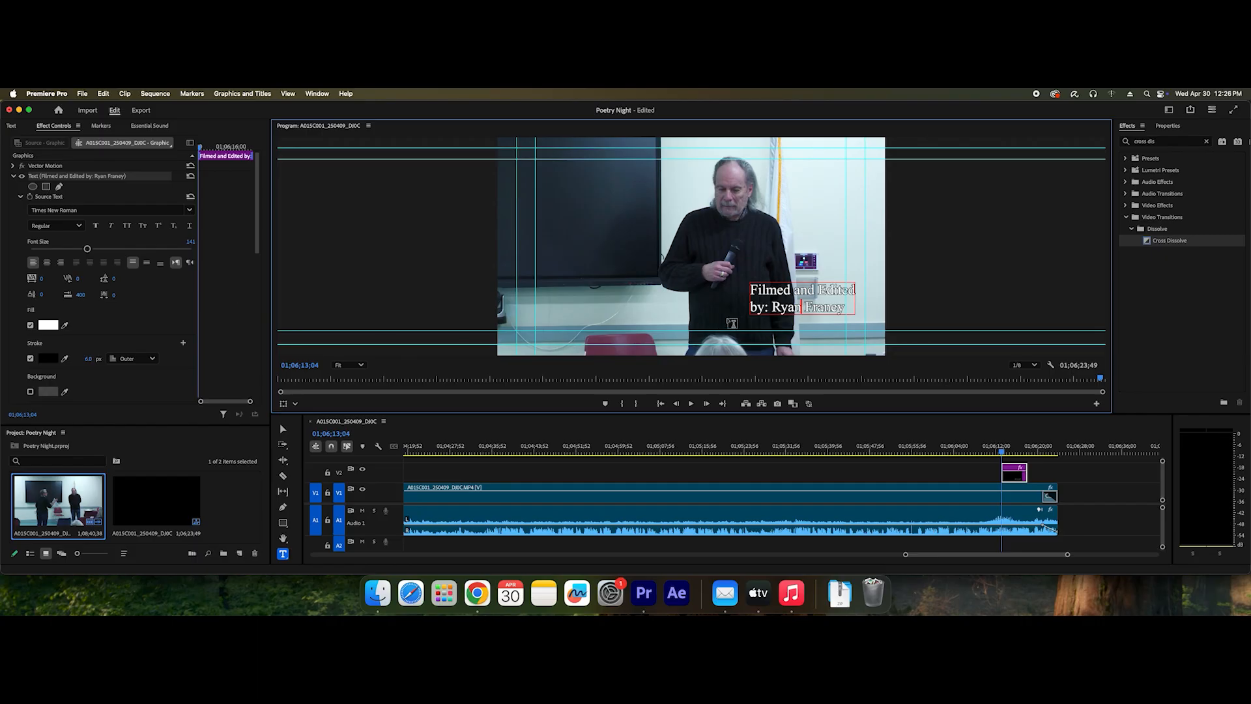
key("super+a")
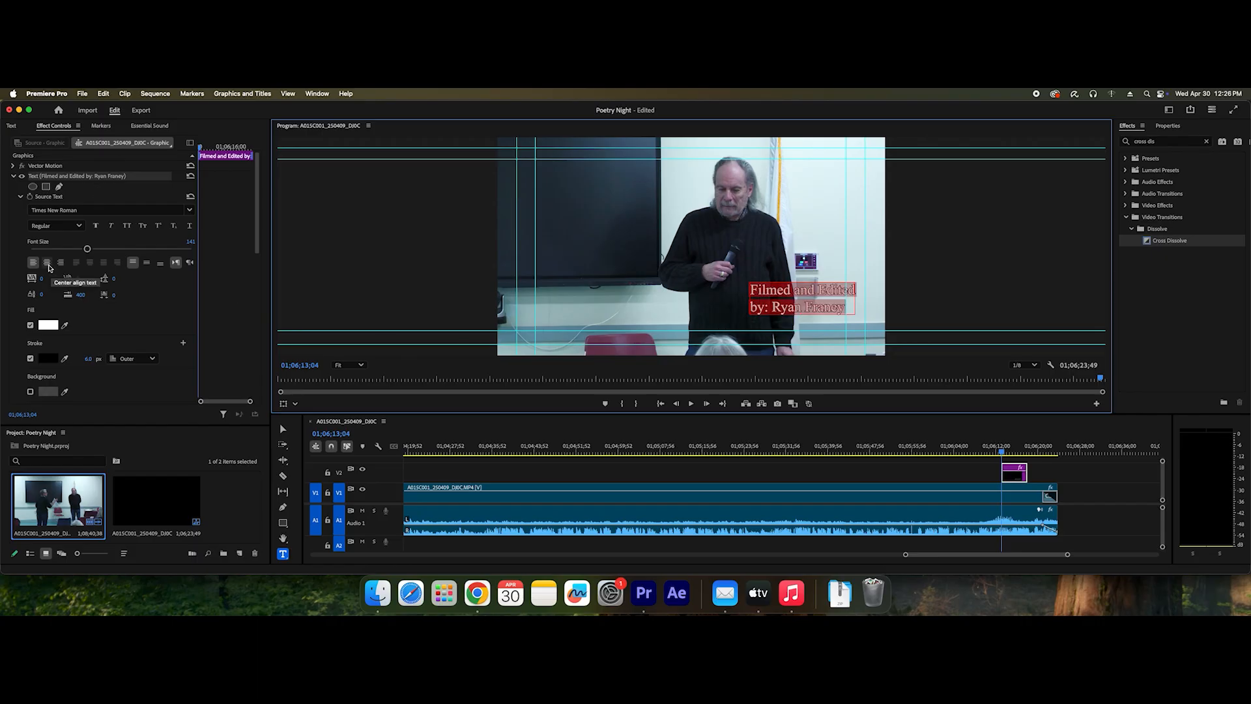
left_click(46, 262)
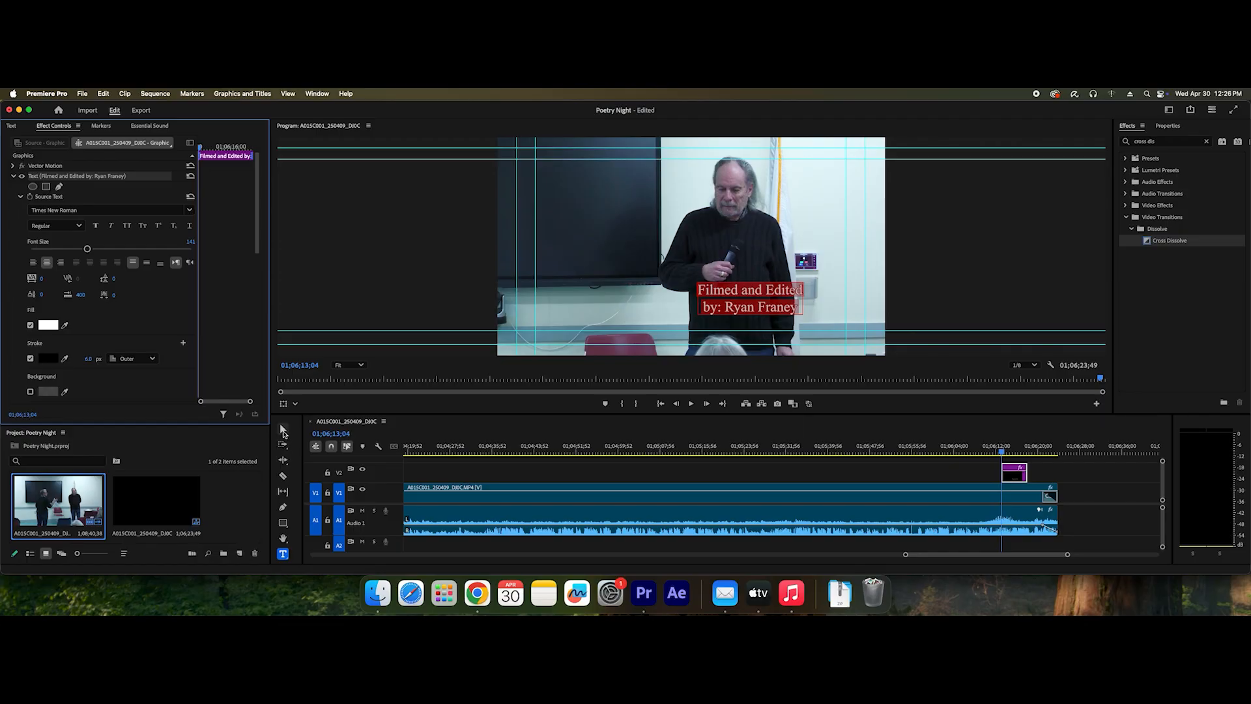
left_click(282, 429)
left_click(818, 311)
left_click_drag(818, 311, 836, 319)
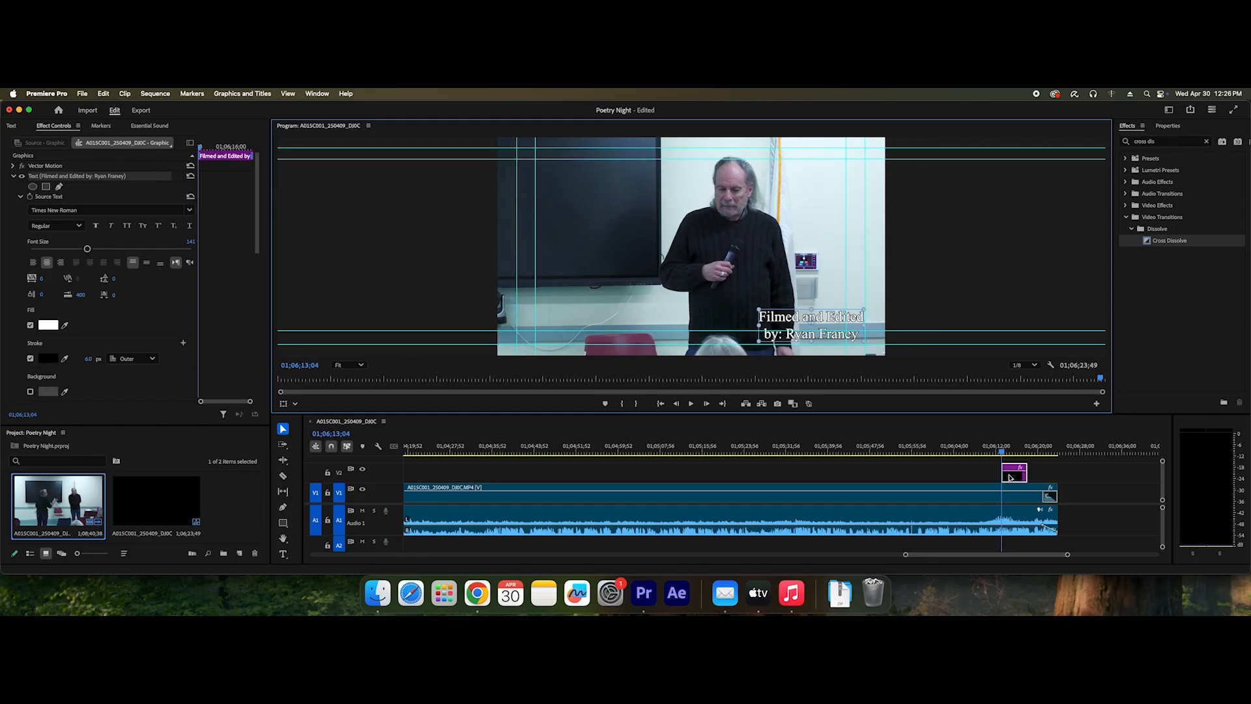
- Extend the credit clip to the end of the video and add a Cross Dissolve at its start
left_click(1085, 475)
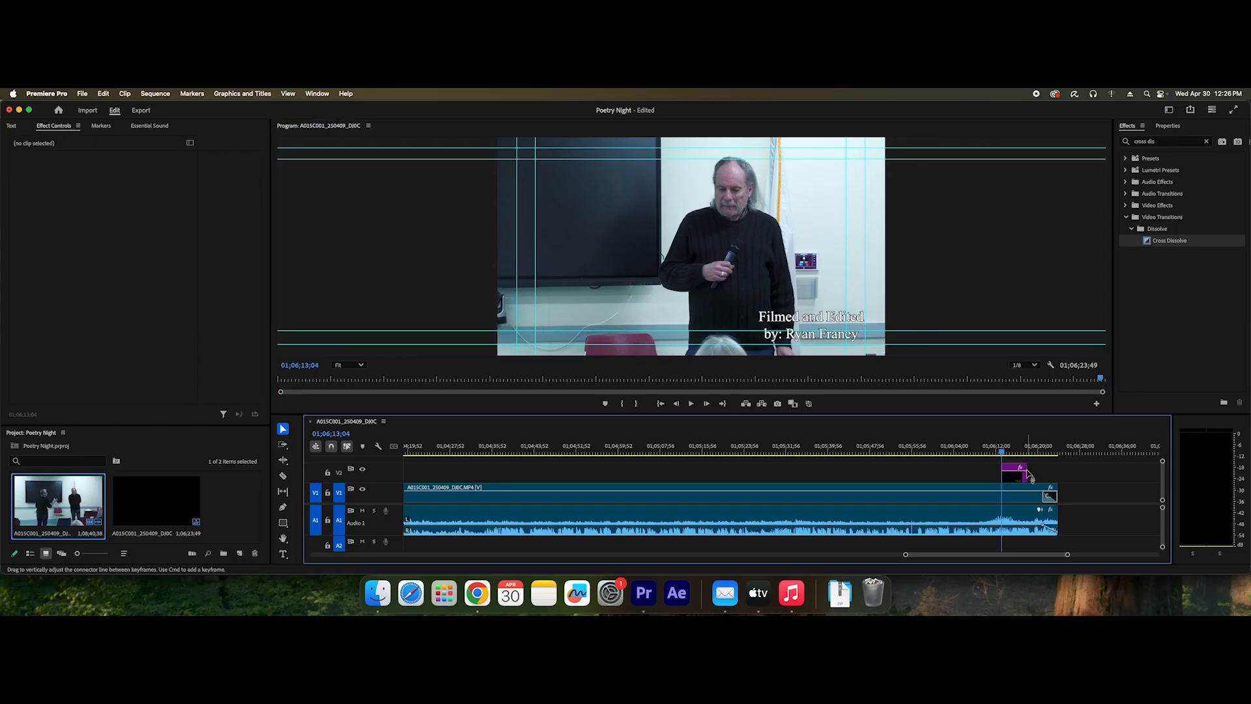
left_click_drag(1028, 476, 1057, 475)
left_click_drag(1148, 245, 1010, 474)
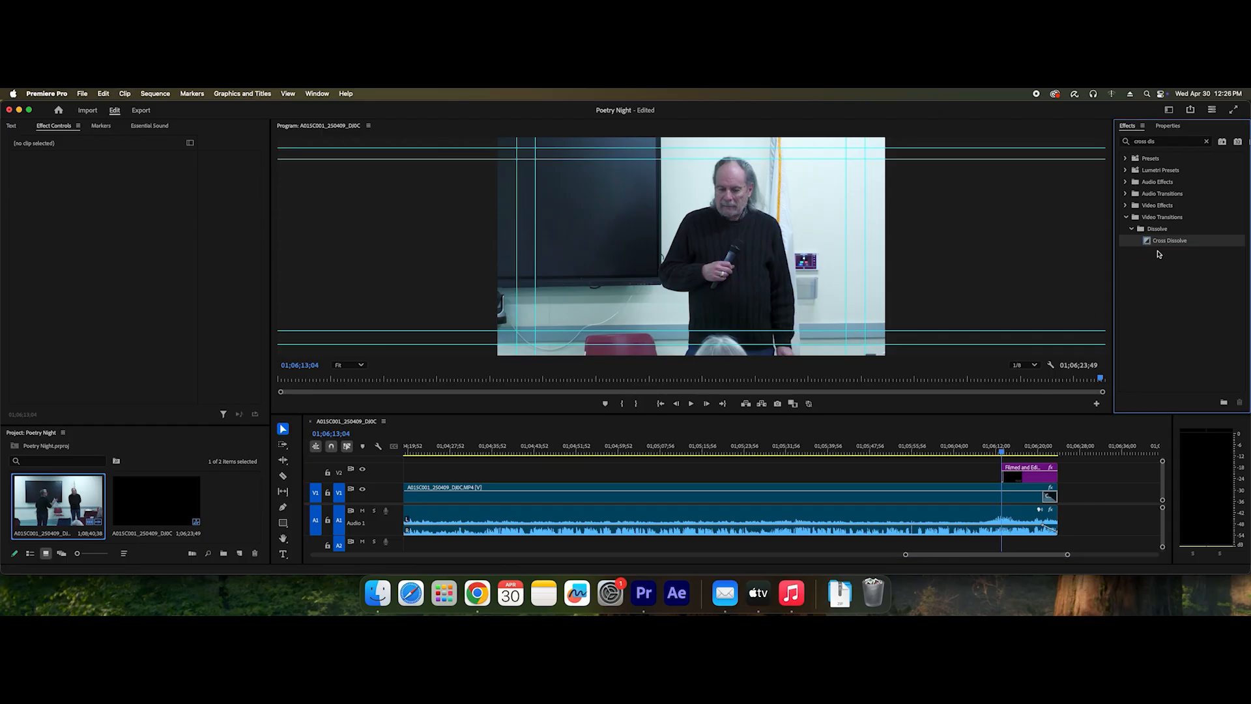
- Add a Cross Dissolve at the end of the credit clip, match its length to the video's fade-out, and play the ending
left_click_drag(1148, 245, 602, 492)
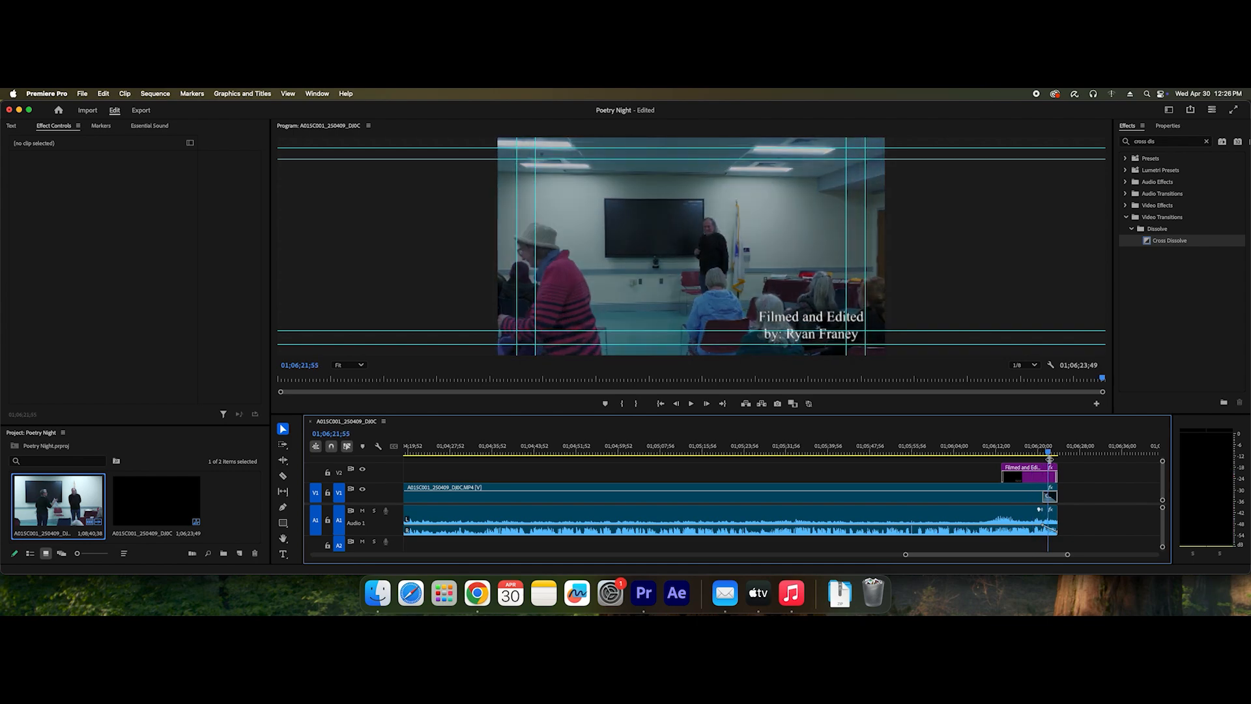
key("=")
key("=")
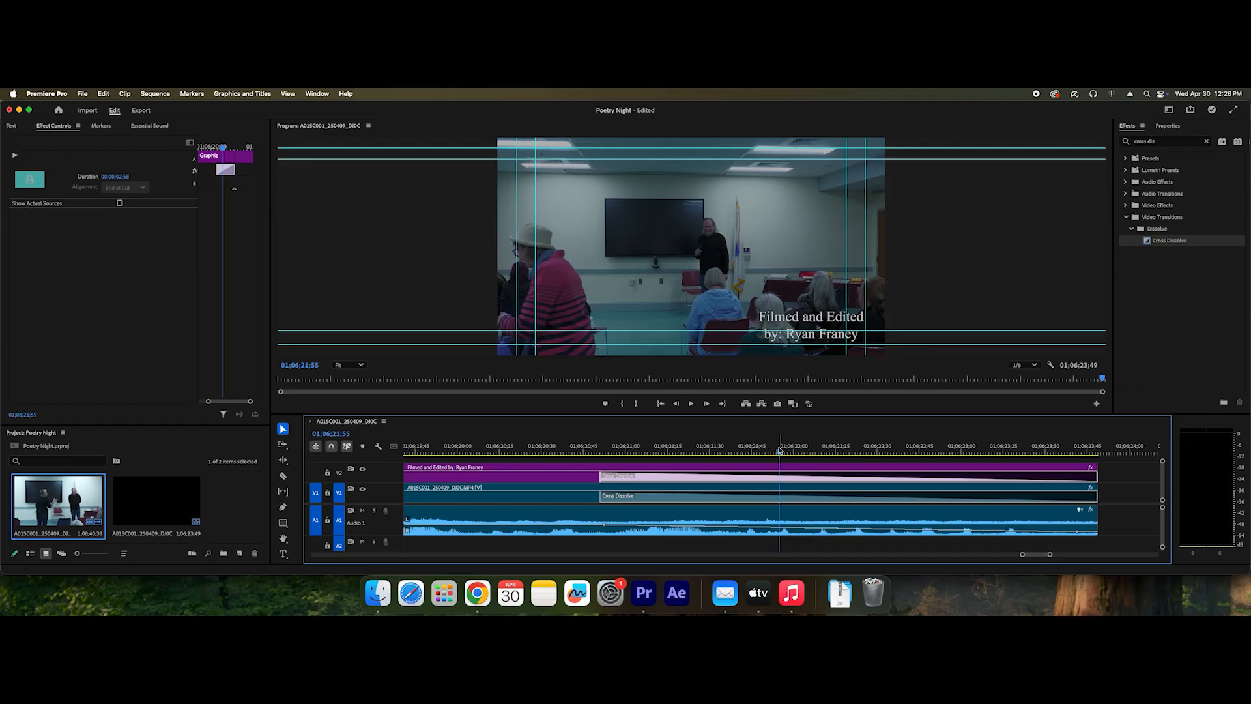
key("space")
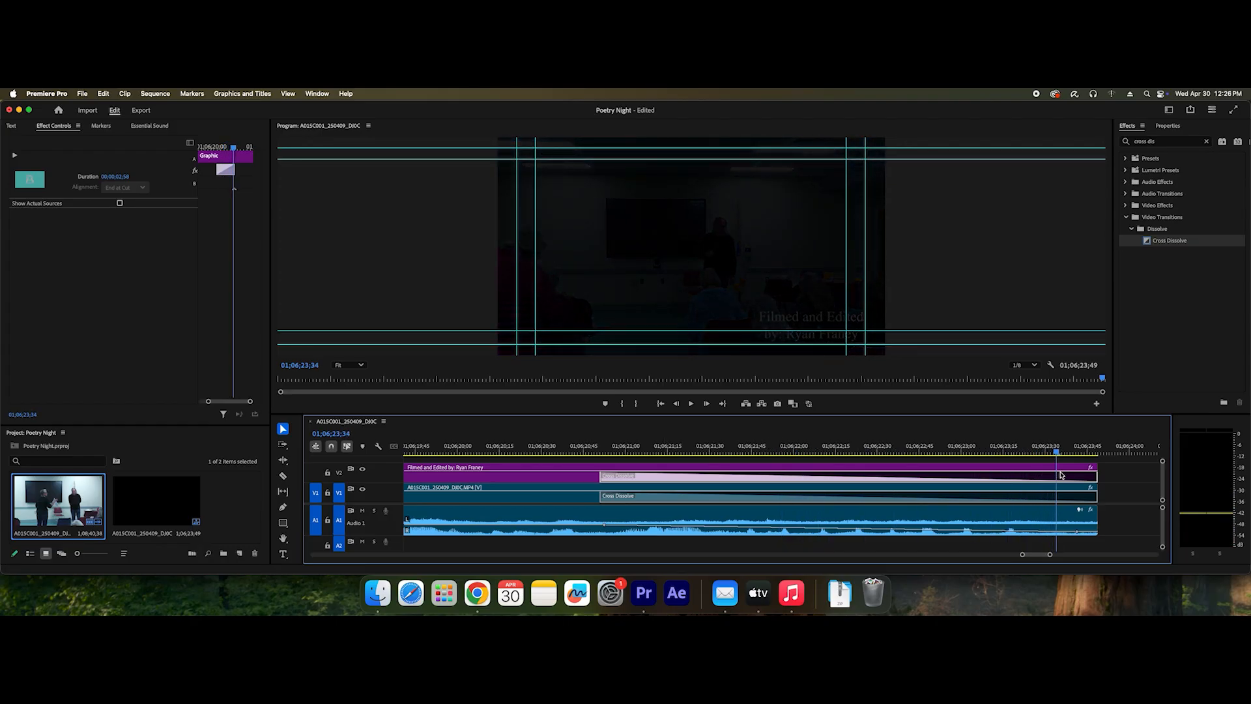
- Review the whole sequence in the timeline, scrubbing back from its end to about 00;15;18;34
key("minus")
key("minus")
key("minus")
key("minus")
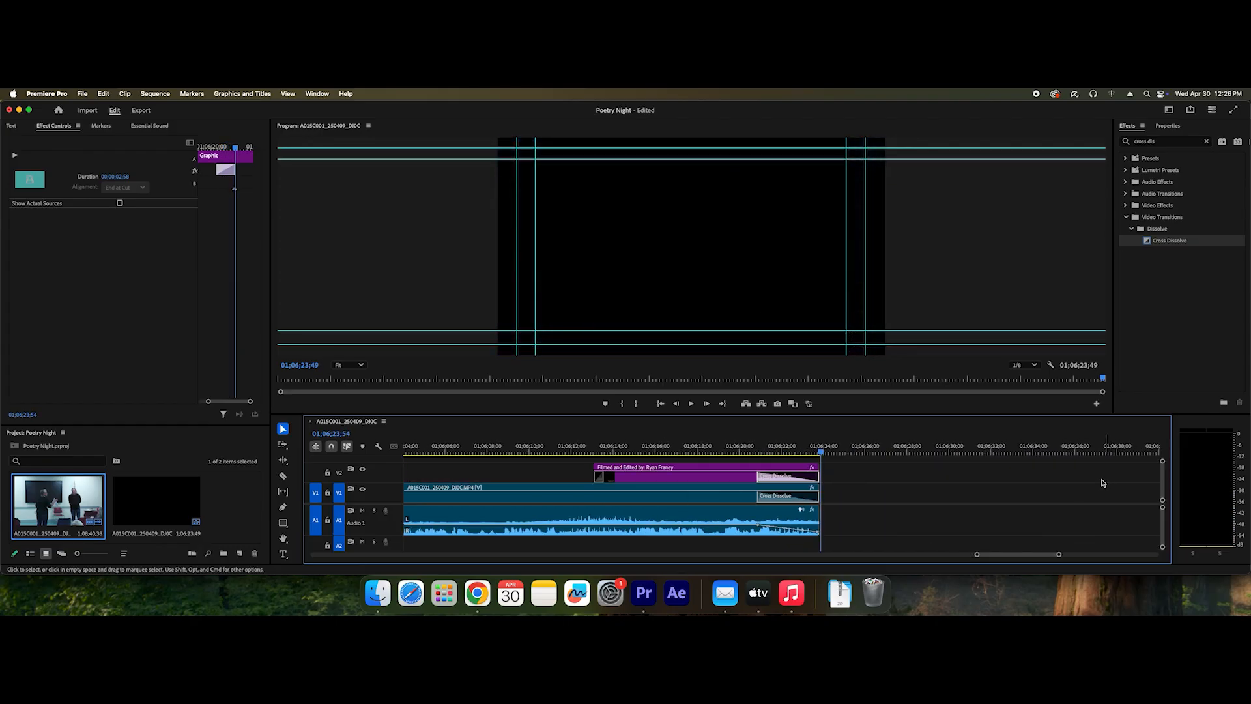
key("minus")
key("minus")
key("minus")
key("minus")
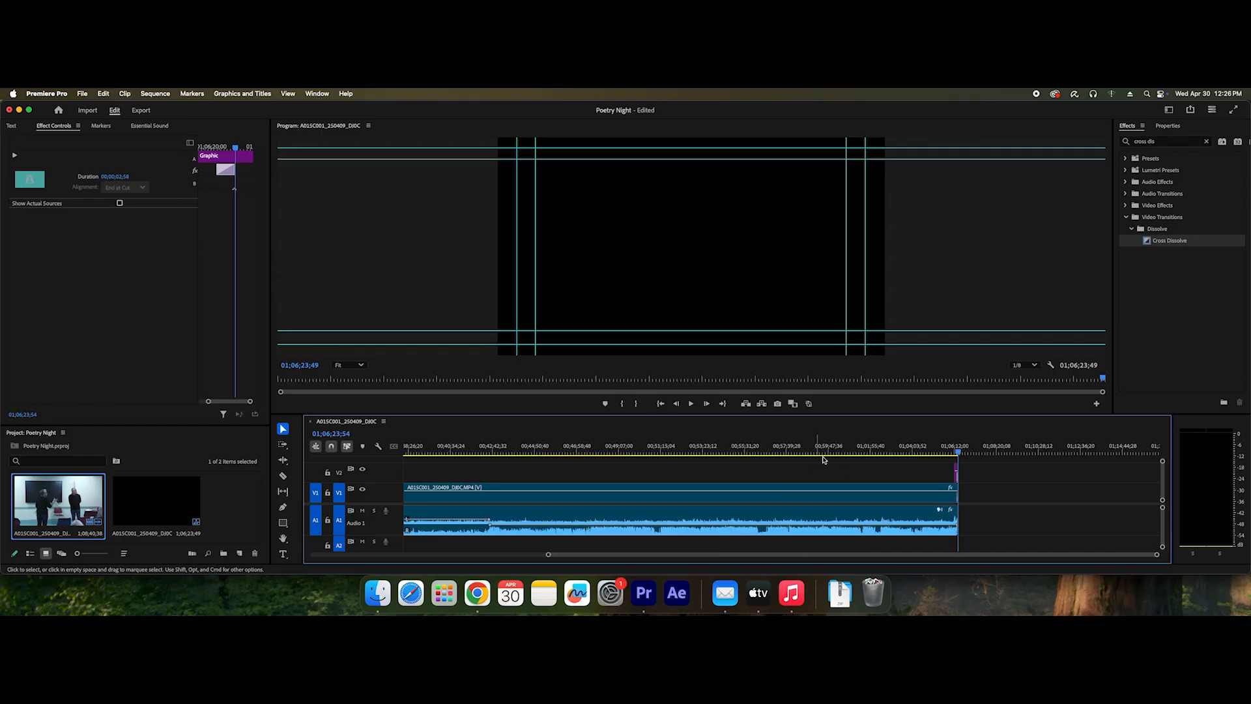
key("minus")
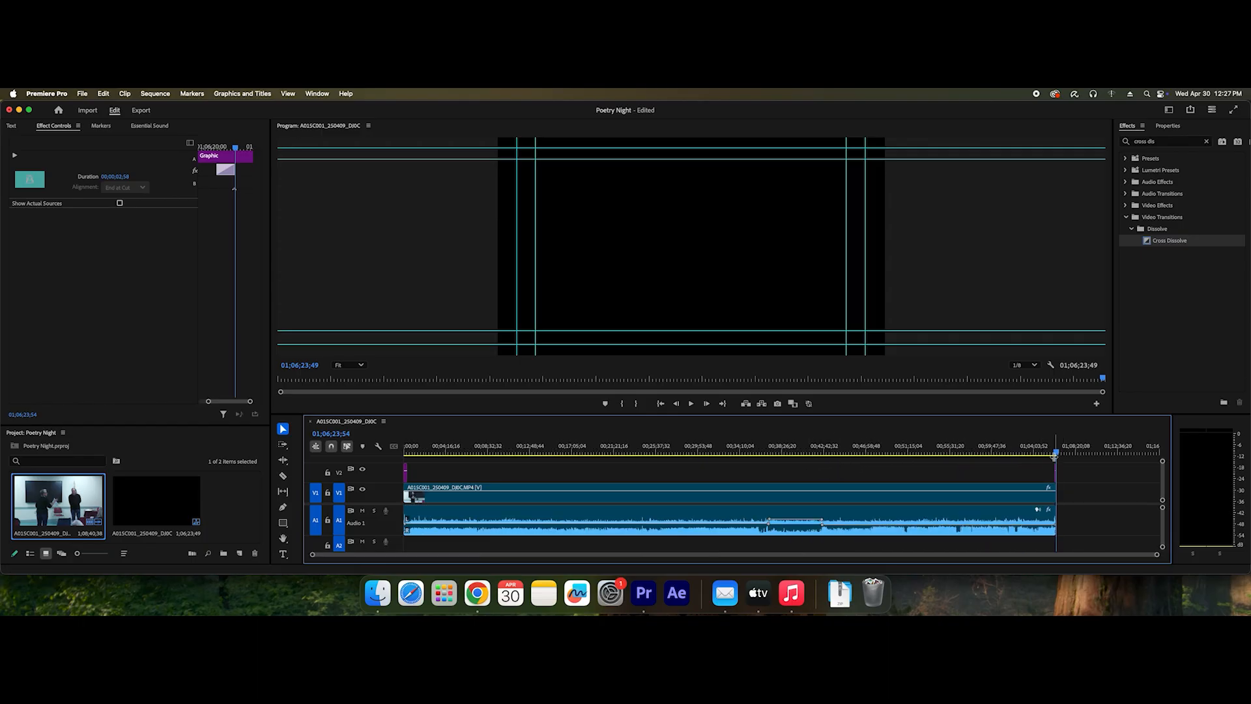
left_click_drag(1054, 454, 550, 473)
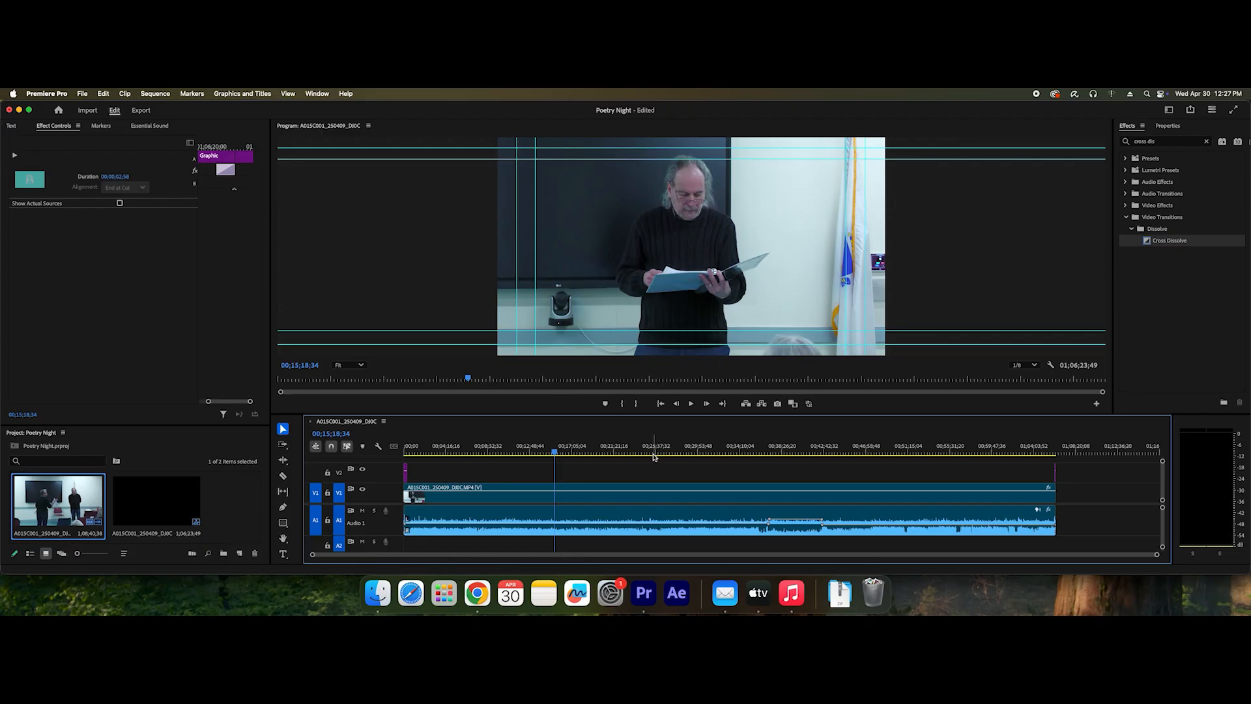
- Switch to Finder and import the MCCAM Neon Logo Finished.mp4 video from the Motion Graphics Template Media folder into the Premiere project
left_click(378, 593)
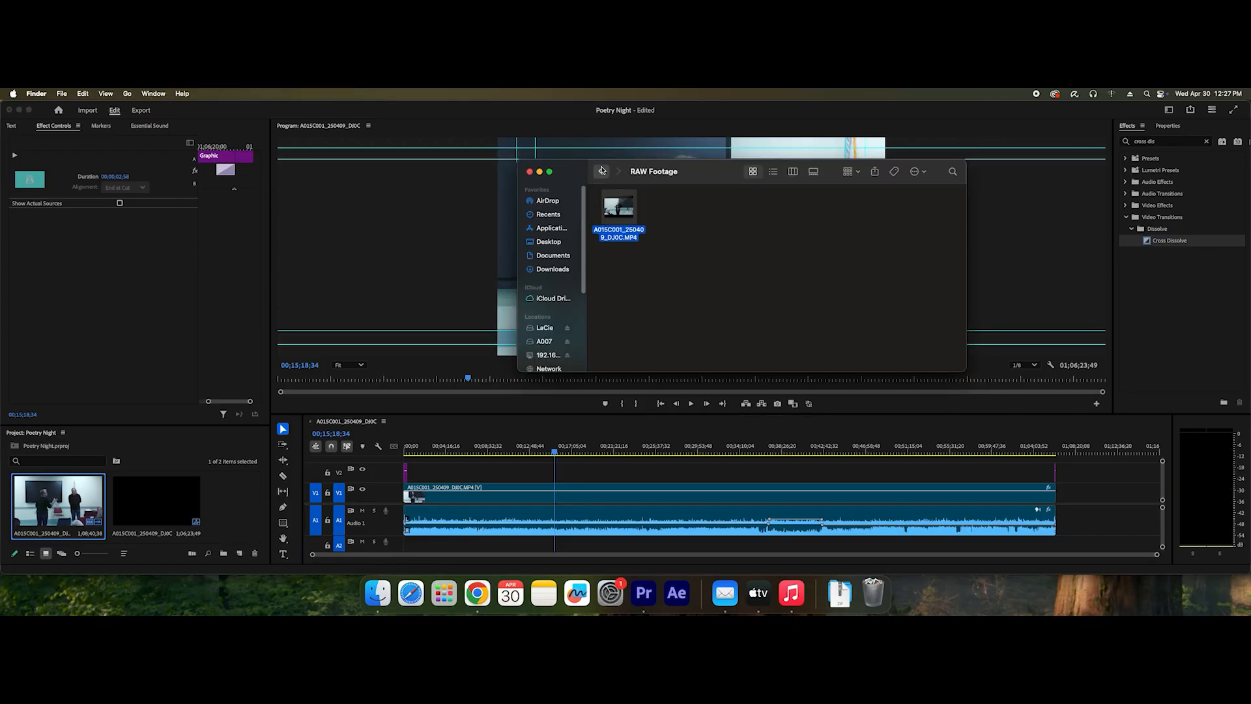
left_click(602, 170)
left_click(603, 171)
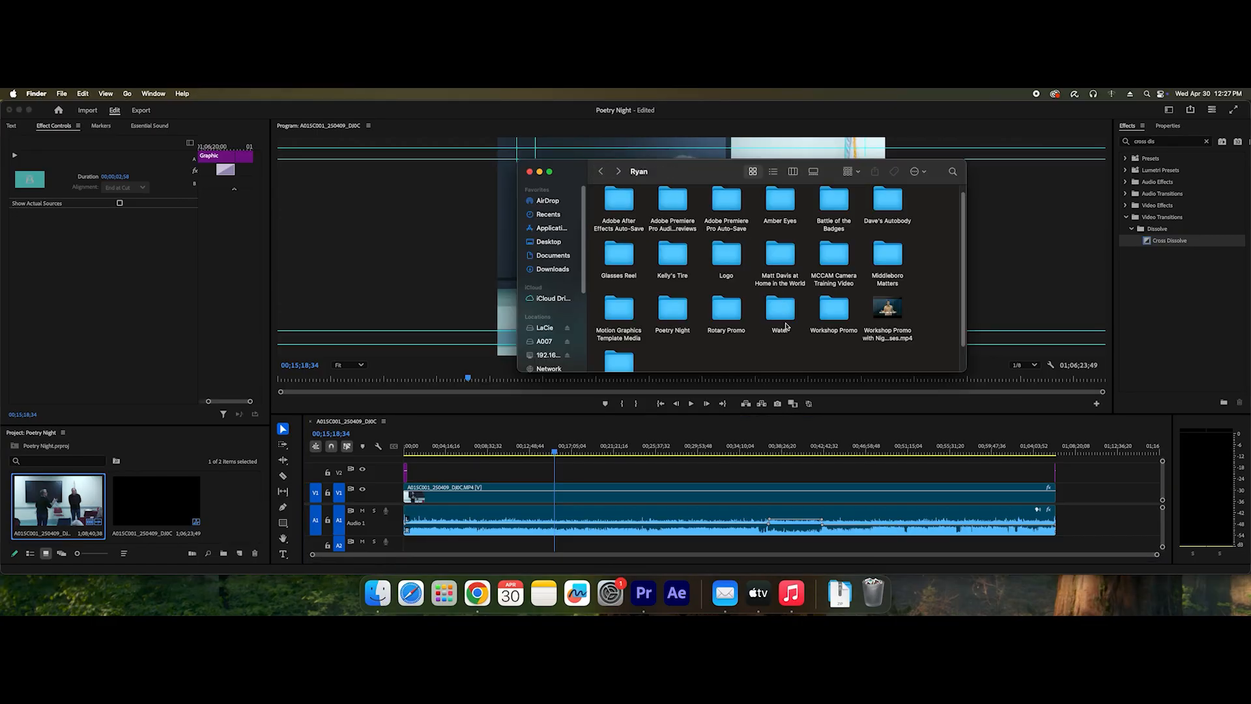
scroll(777, 337, "down", 2)
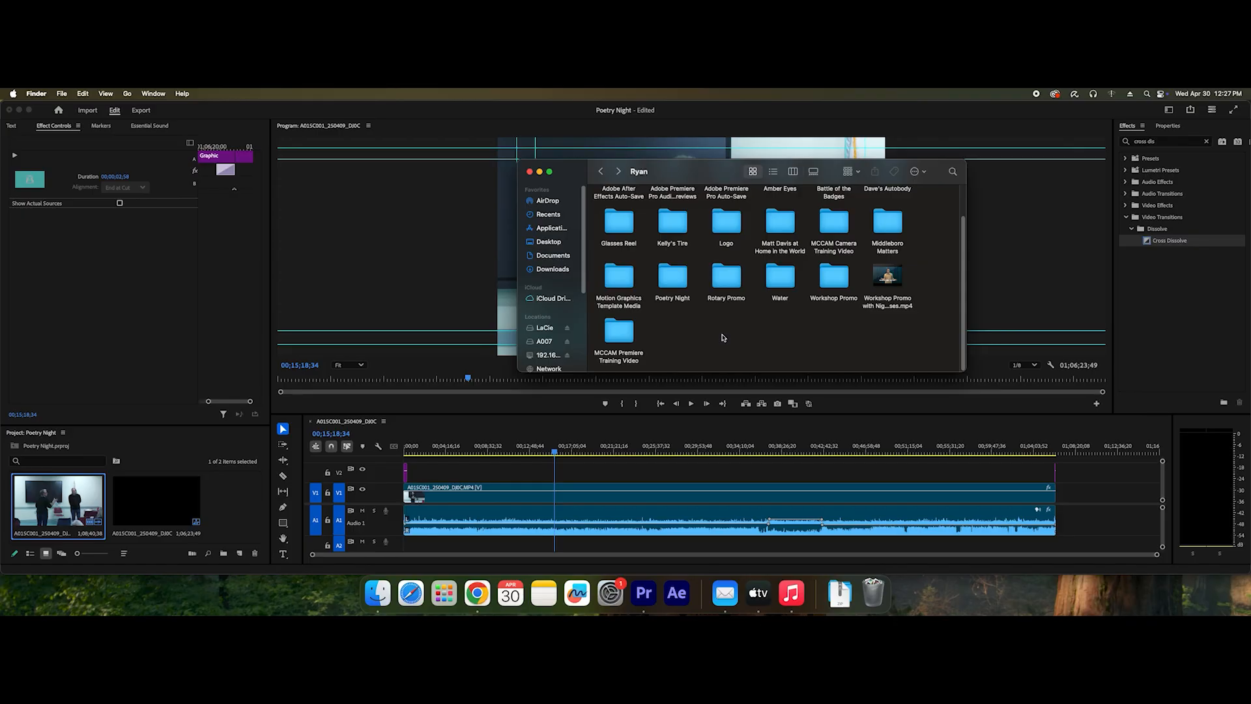
scroll(721, 337, "up", 2)
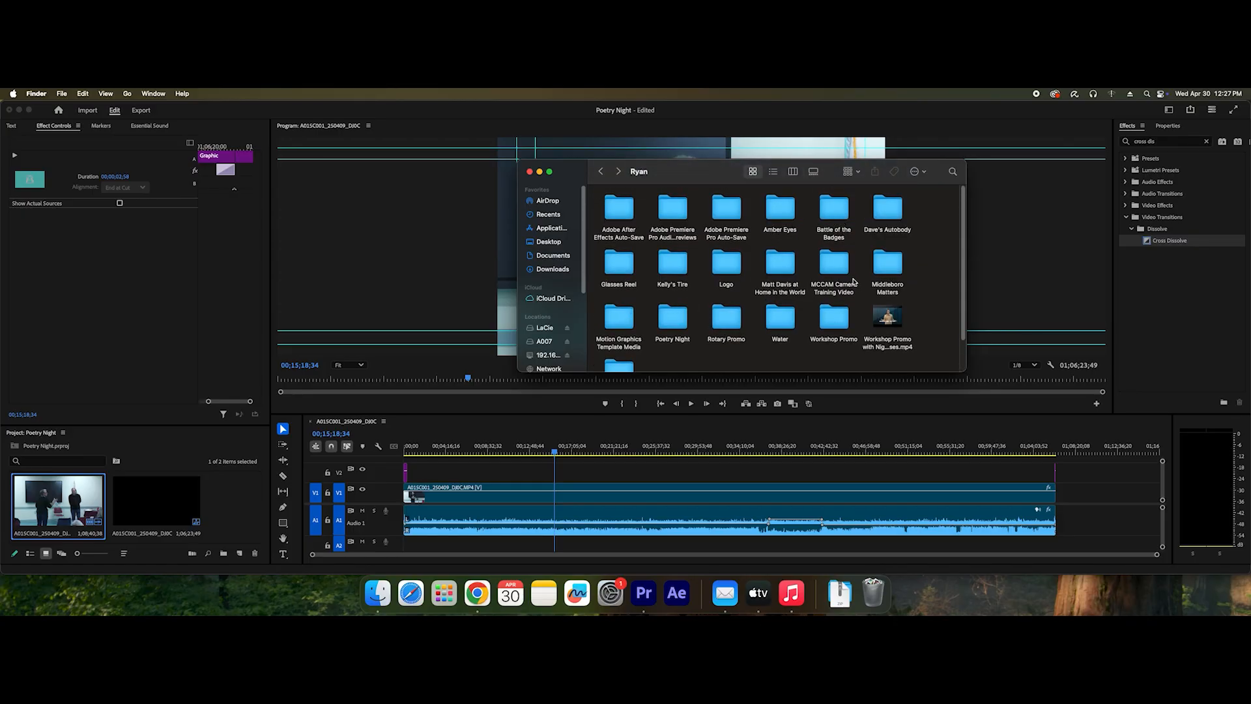
double_click(729, 266)
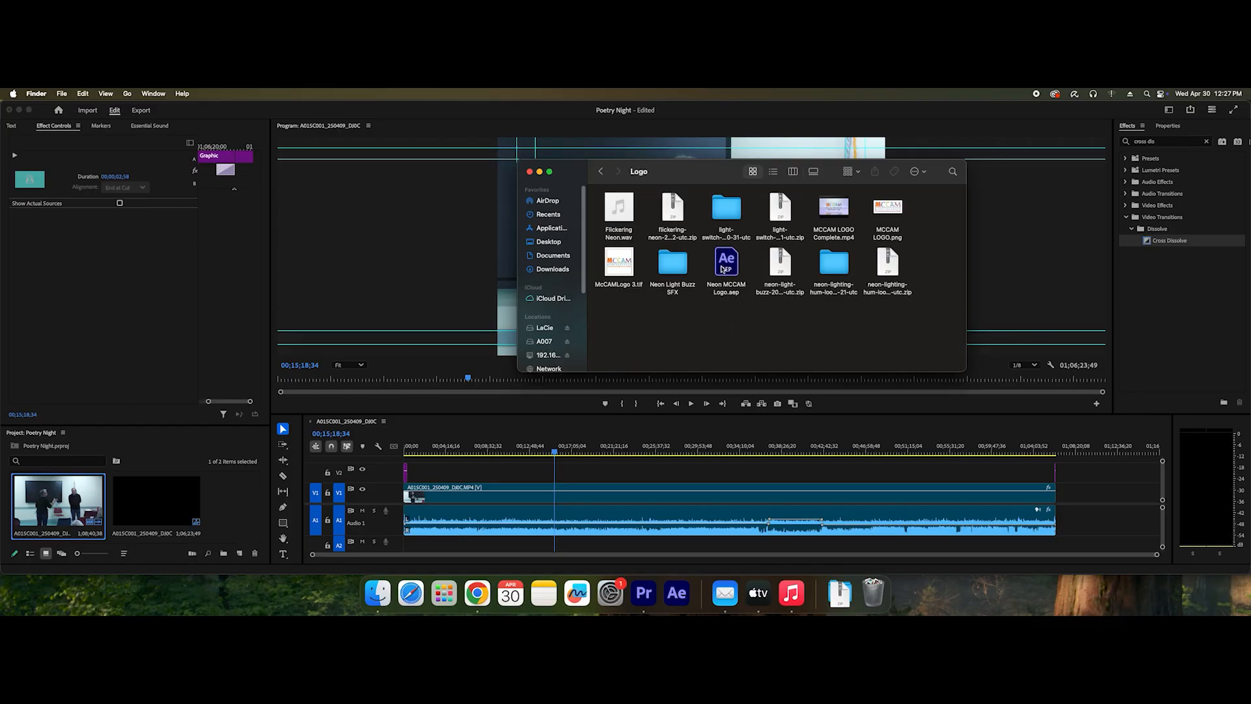
left_click(600, 170)
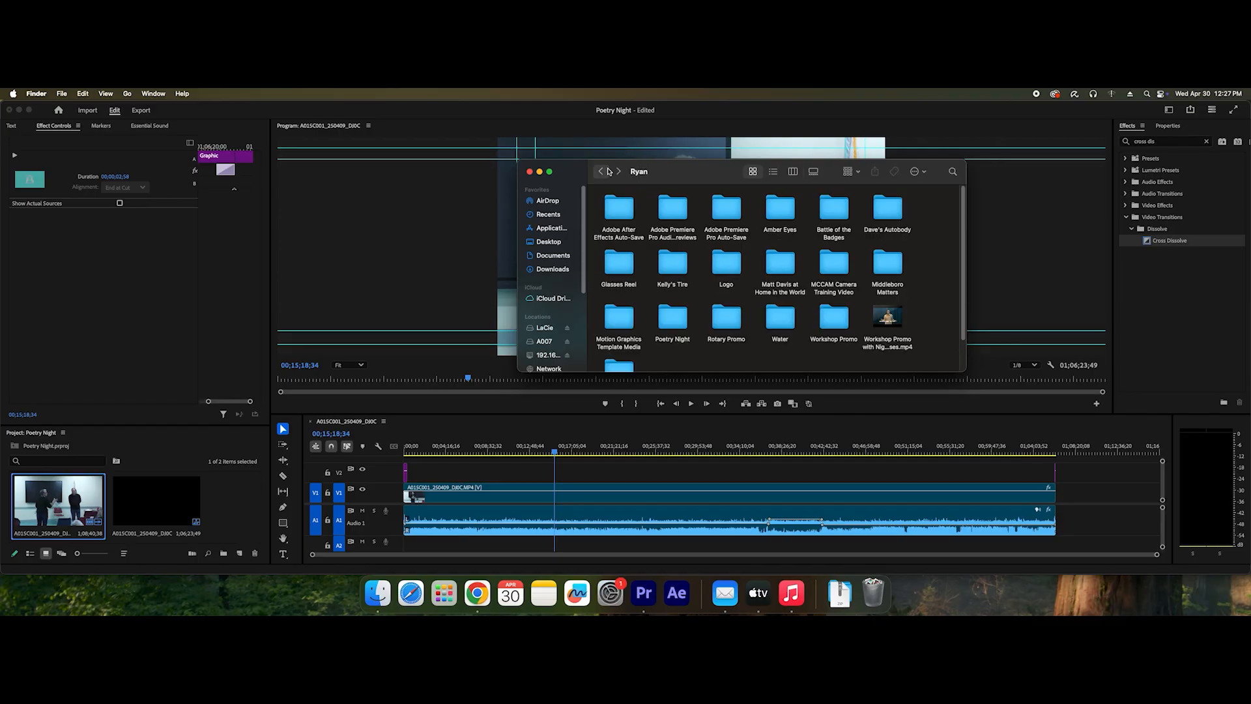
double_click(605, 326)
mouse_move(615, 217)
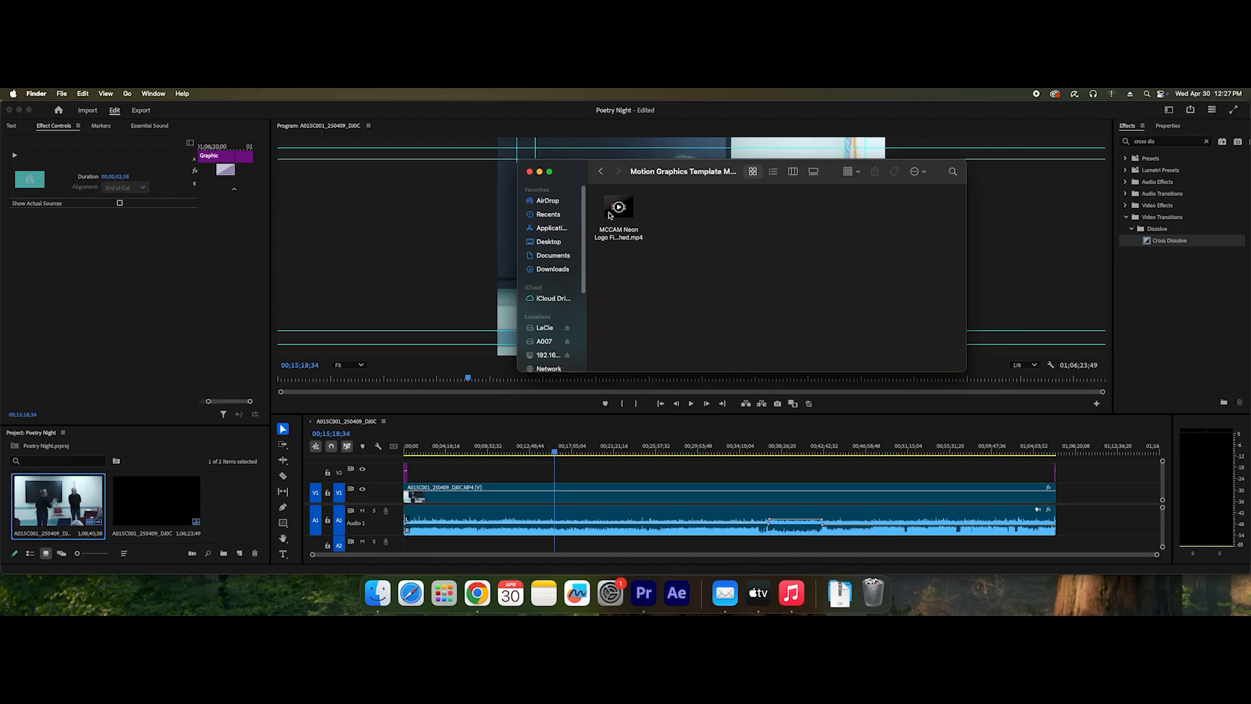
left_click_drag(609, 215, 225, 496)
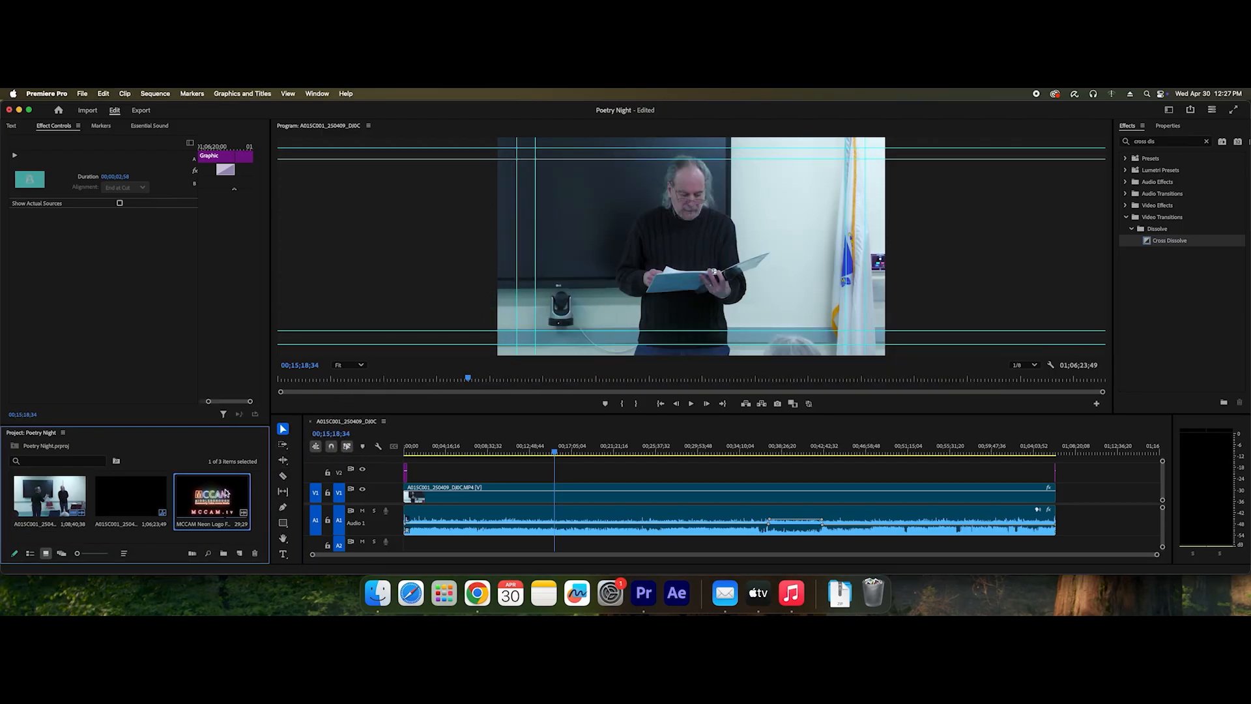
- Append the MCCAM neon logo clip directly after the main video on V1 and A1, and play part of it
left_click_drag(208, 499, 1066, 503)
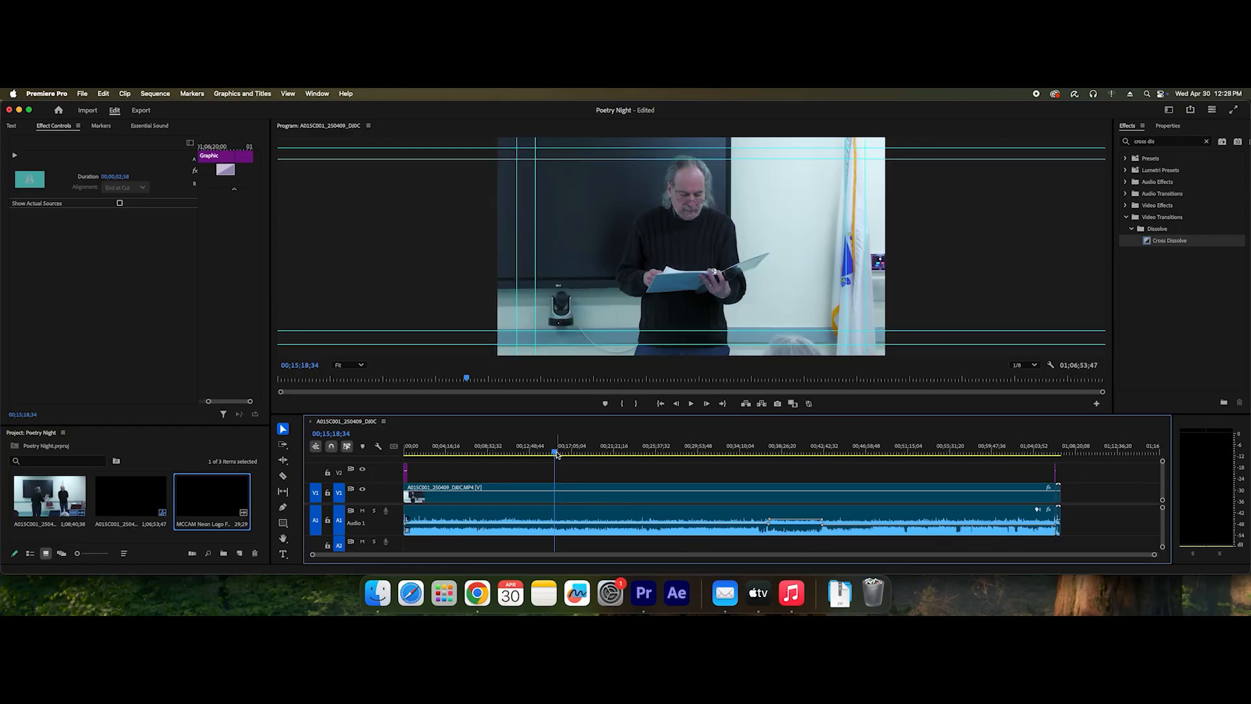
left_click_drag(557, 454, 1061, 484)
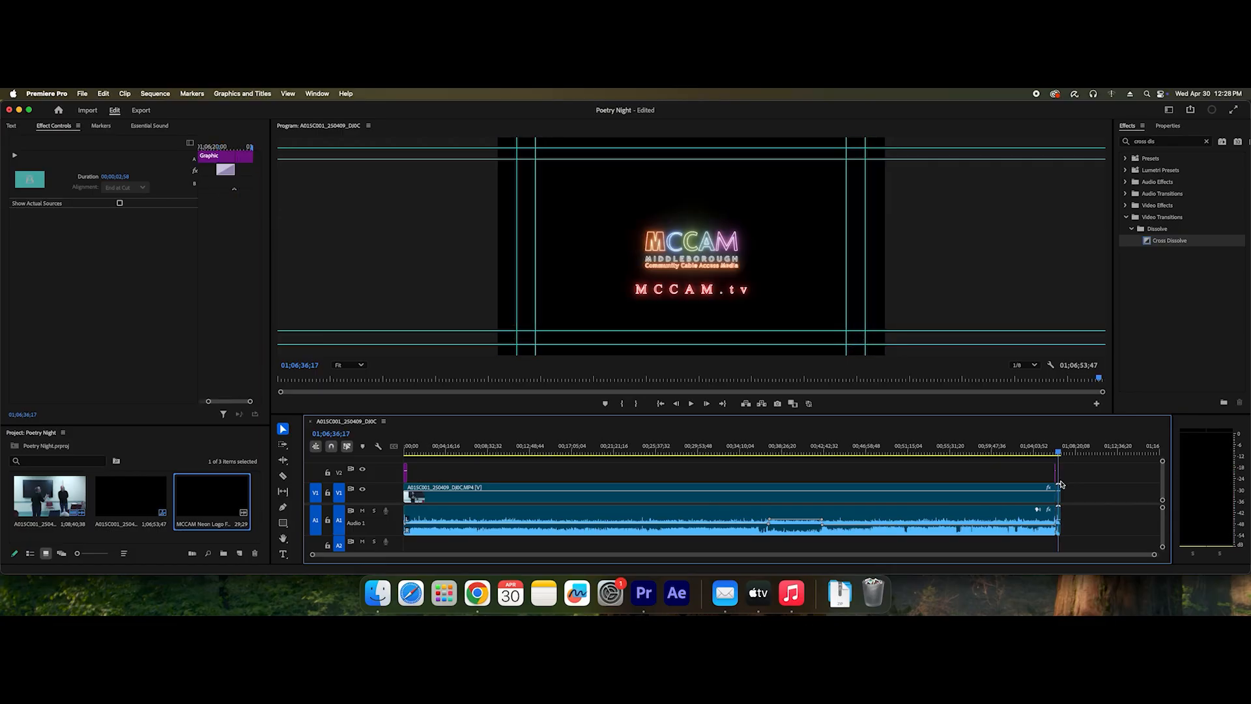
key("equal")
key("equal")
key("equal")
key("equal")
key("equal")
key("equal")
key("equal")
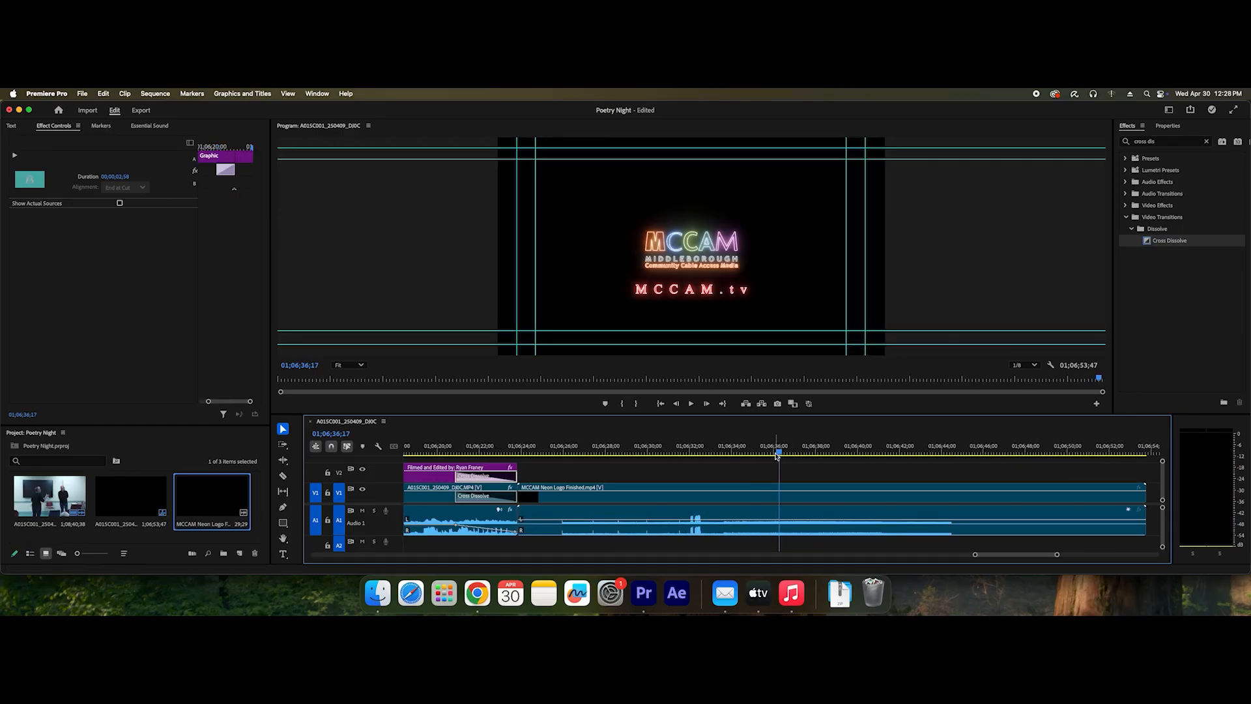
left_click_drag(776, 455, 661, 498)
key("space")
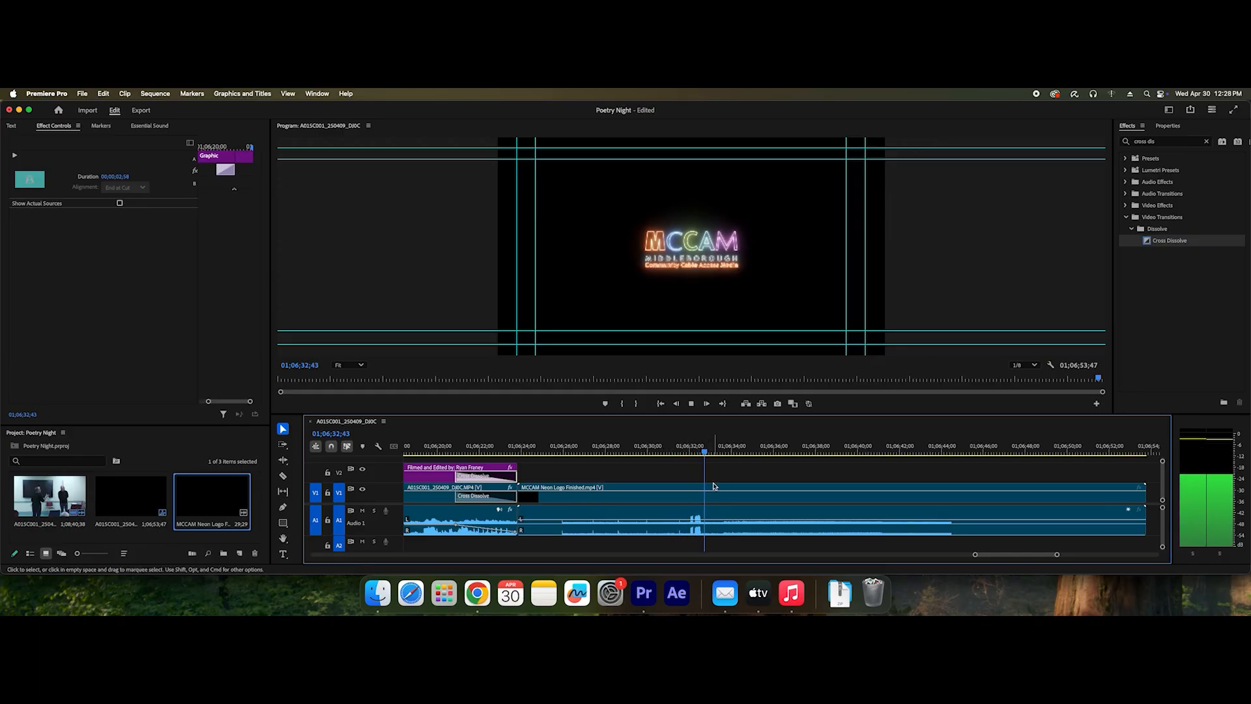
key("space")
- Set the logo clip's Scale to 210 and its vertical Position to 902 so the logo and web address fit the frame
left_click(746, 499)
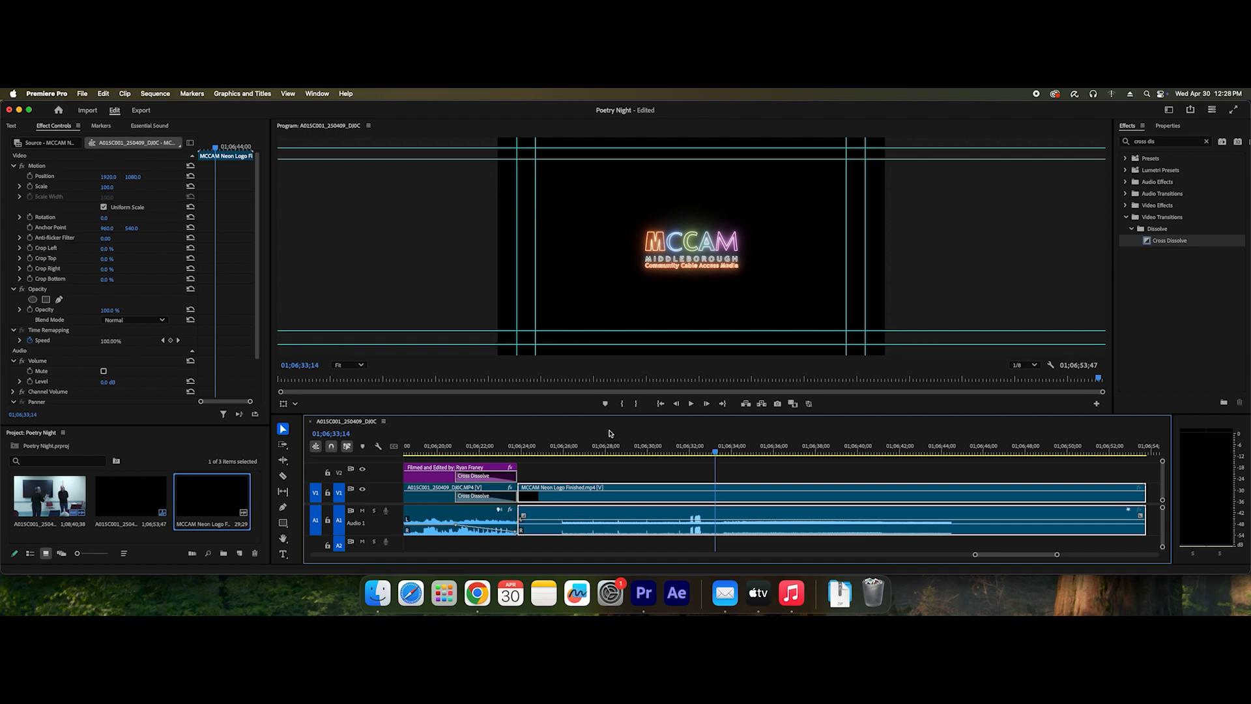
scroll(80, 279, "down", 3)
scroll(80, 280, "up", 3)
left_click_drag(107, 188, 180, 188)
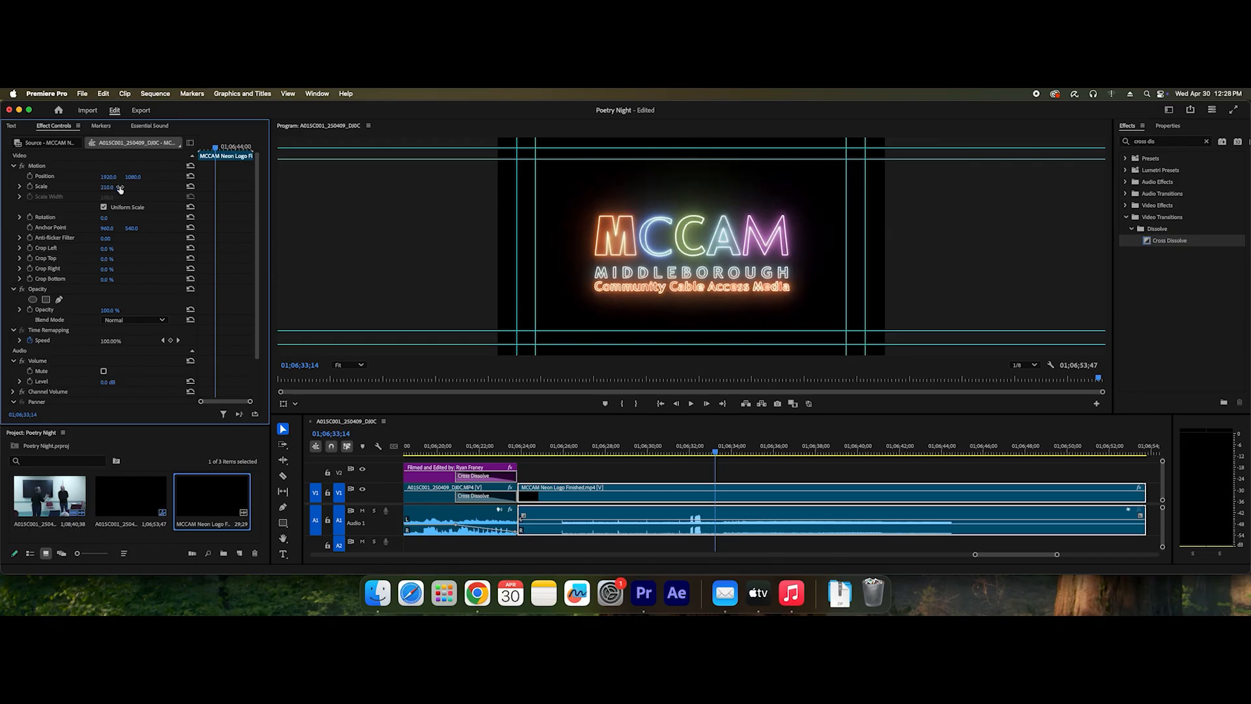
left_click_drag(715, 453, 763, 466)
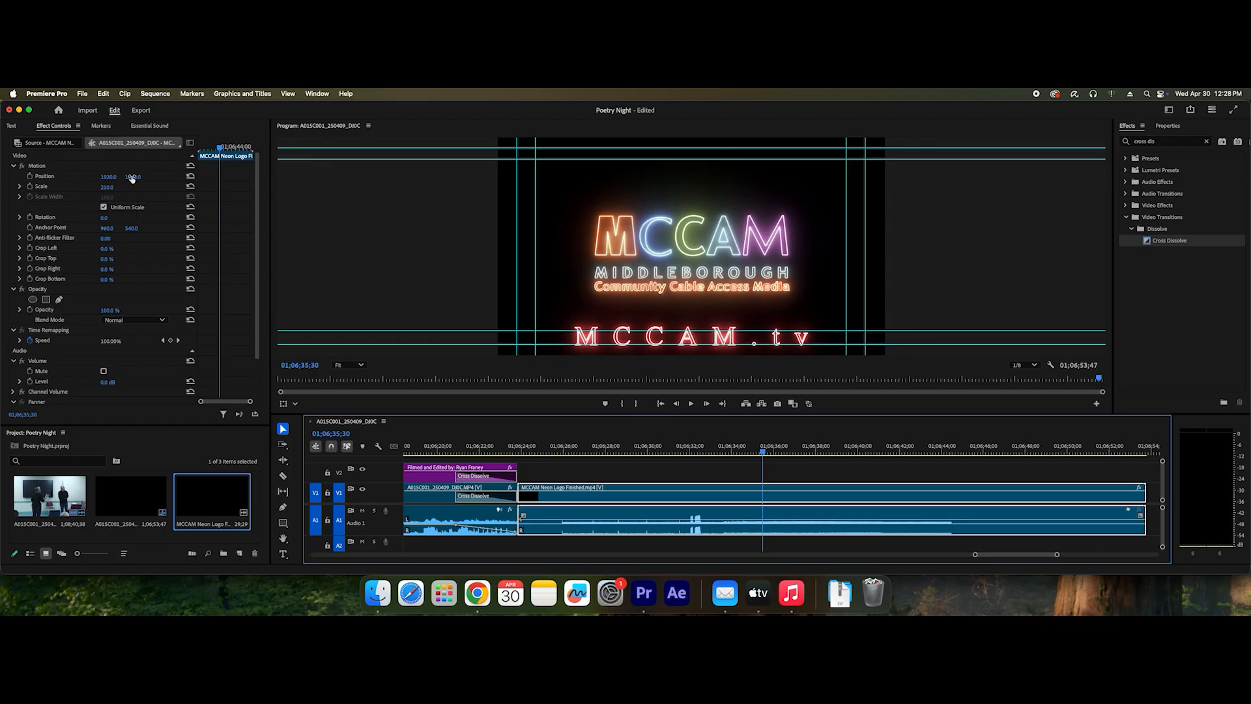
mouse_move(132, 179)
left_mouse_down()
mouse_move(47, 179)
mouse_move(124, 178)
left_mouse_up()
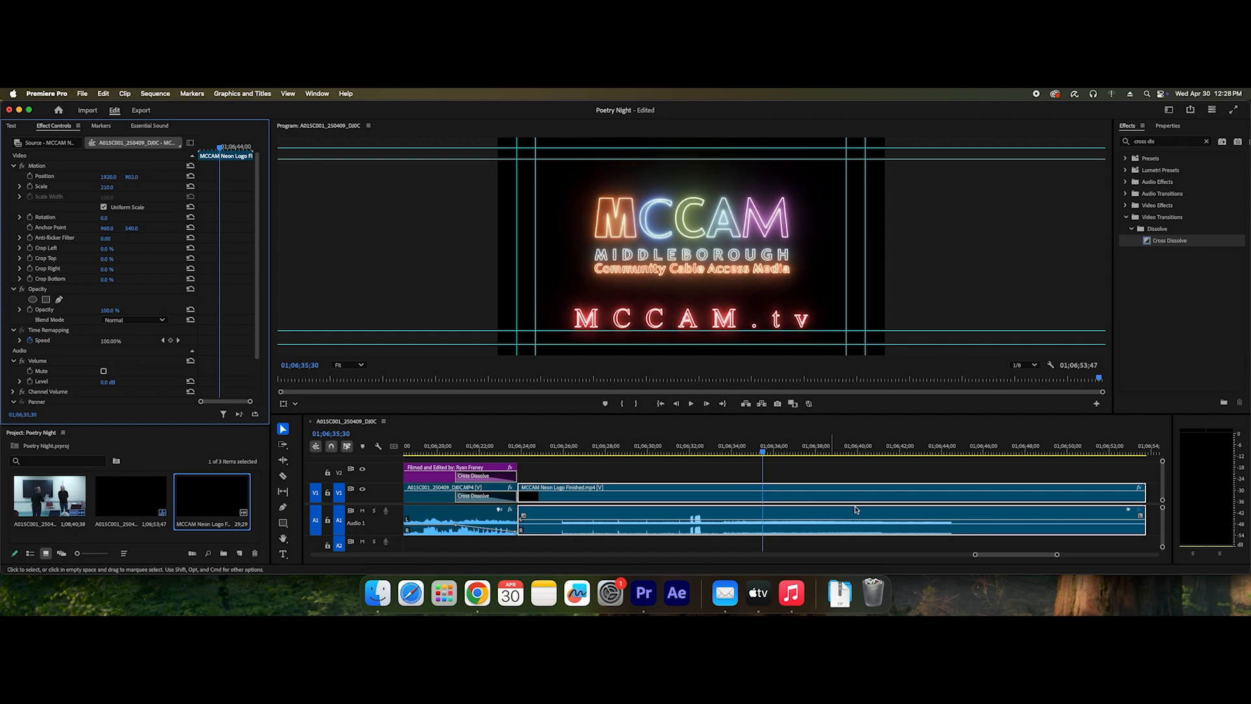
- Trim the black opening of the logo clip up to 01;06;24;53 and close the gap before it
left_click_drag(763, 453, 813, 494)
key("Up")
key("=")
left_click(790, 494)
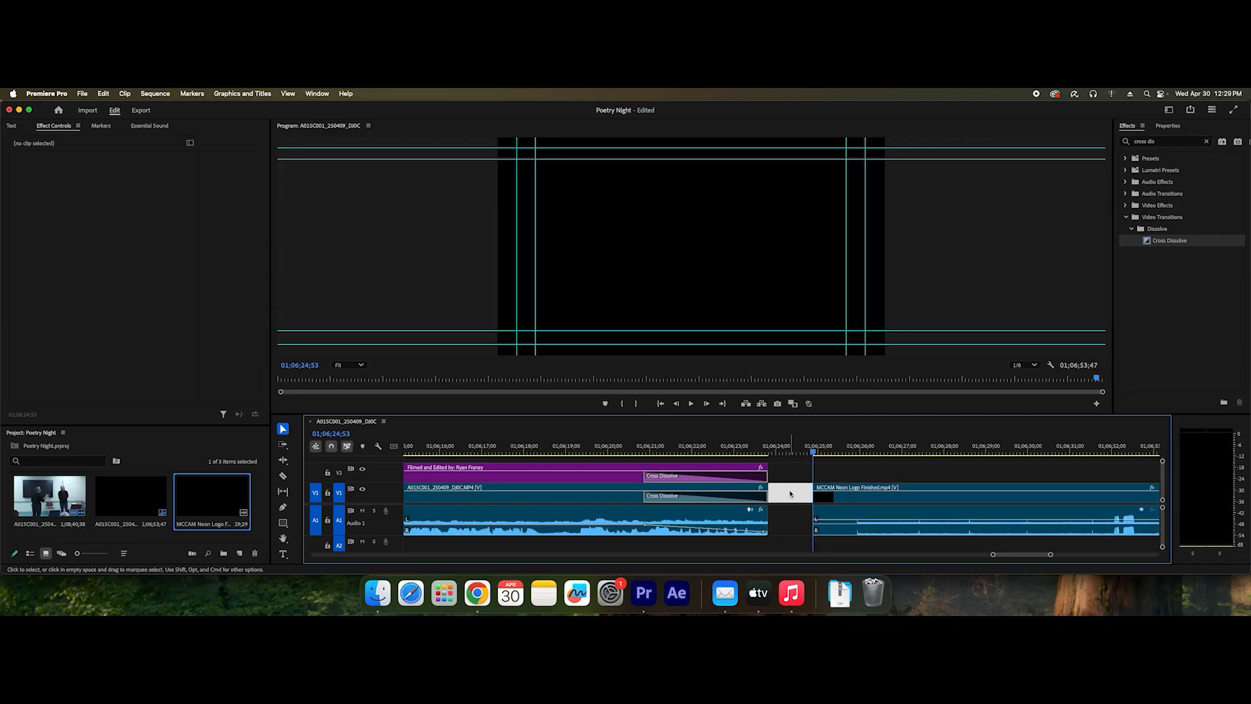
key("Delete")
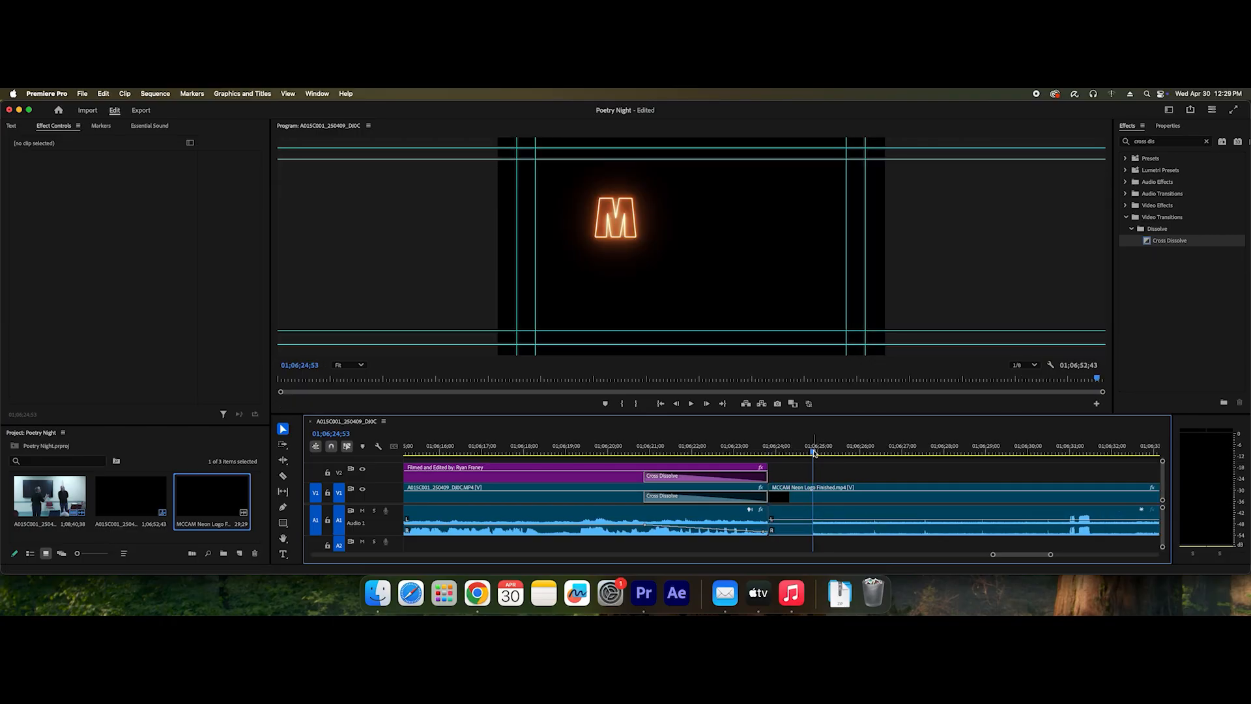
- Lower the logo clip's audio level to -13.8 dB and play it back to check the volume
left_click_drag(814, 451, 1003, 475)
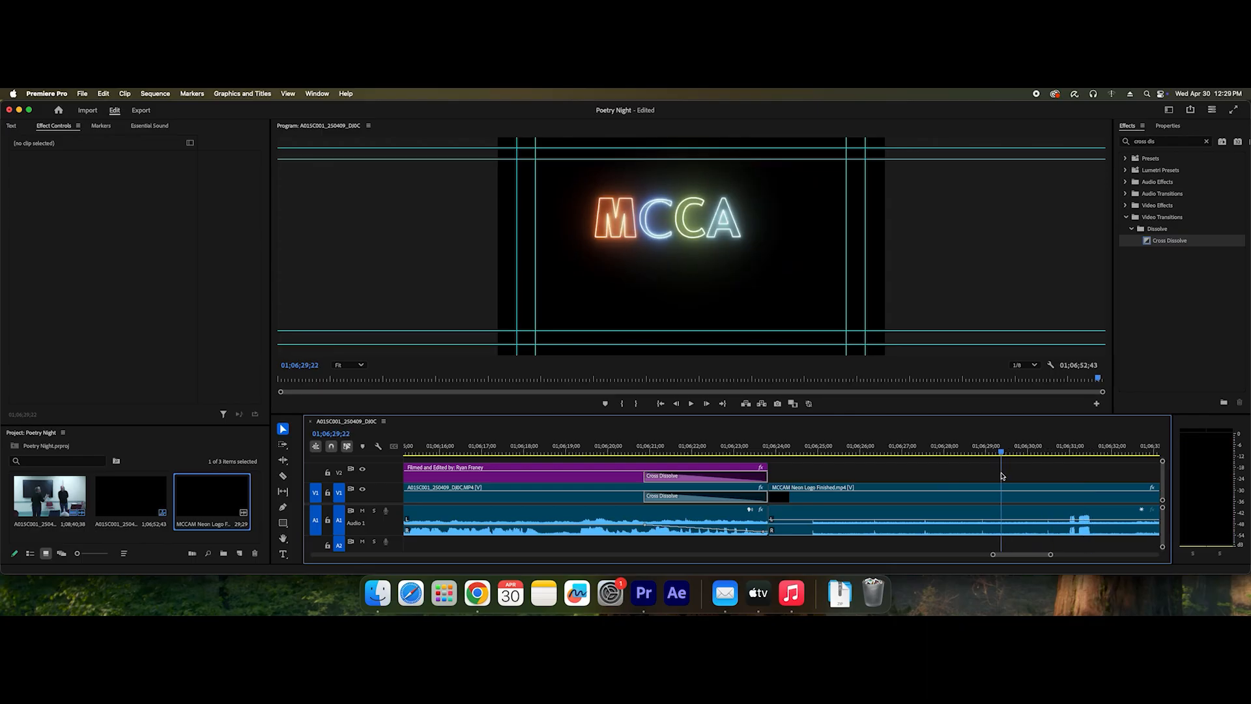
left_click(897, 522)
left_click_drag(897, 522, 897, 529)
left_click_drag(1001, 452, 1053, 458)
key("space")
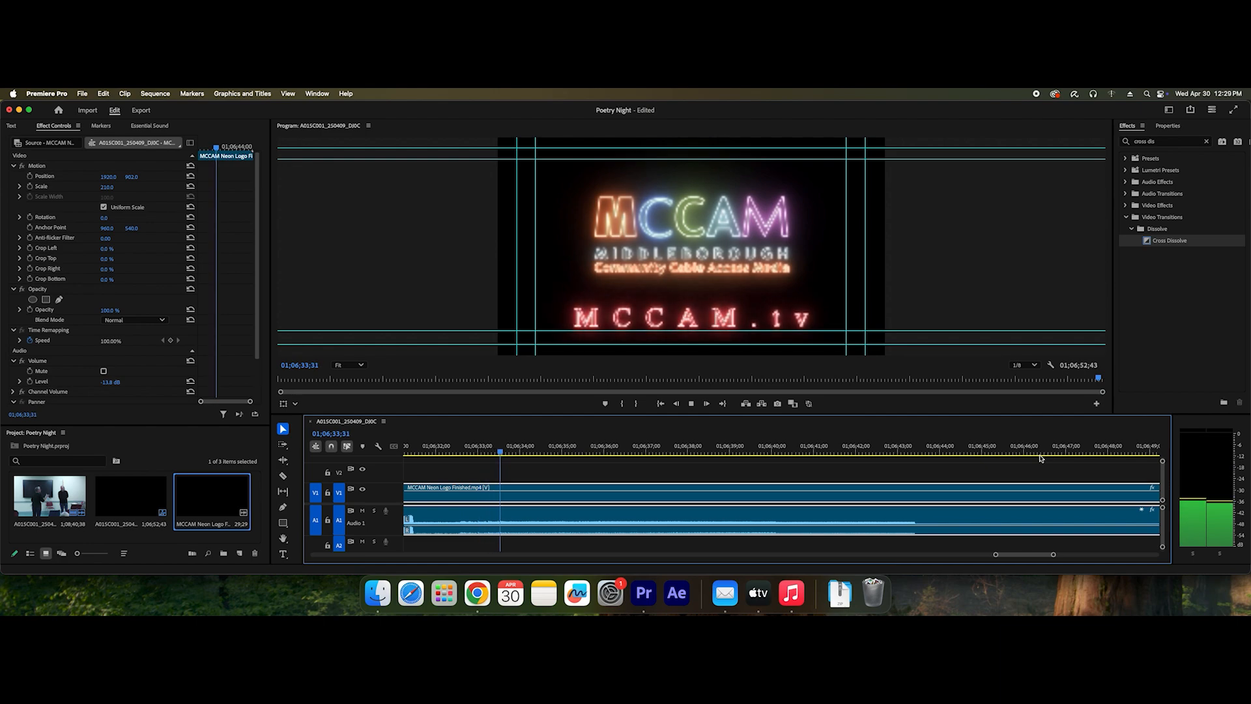
key("space")
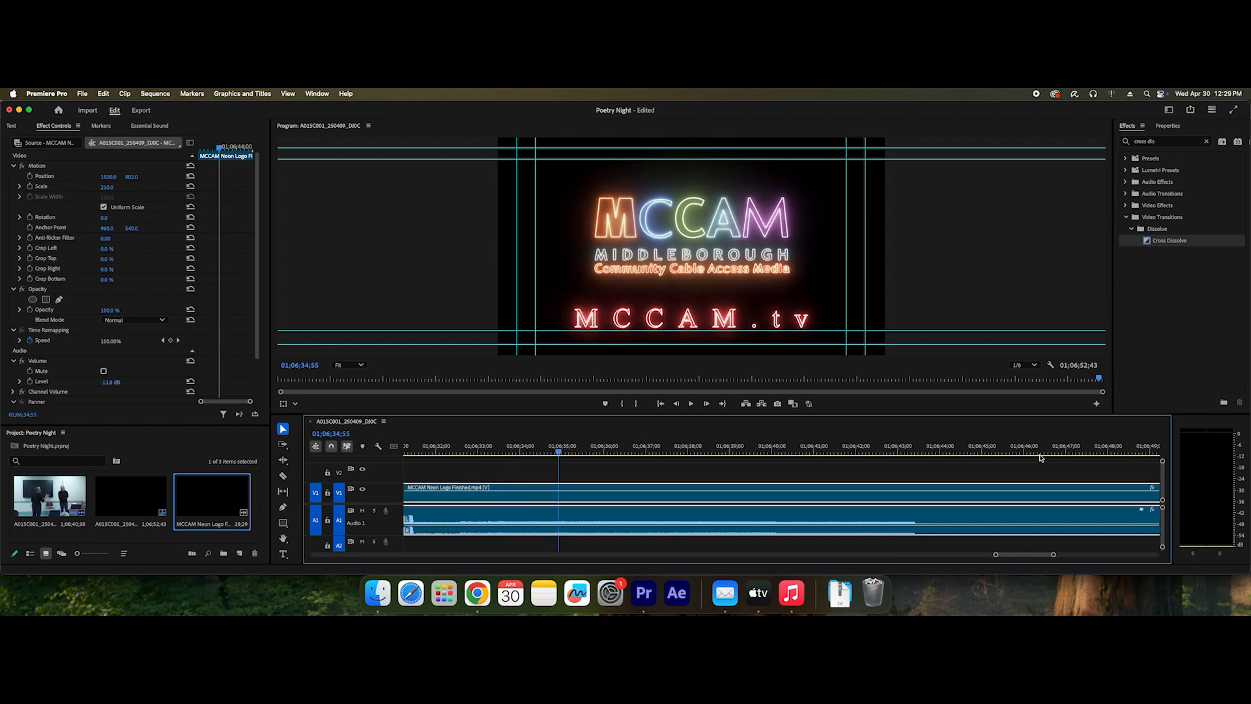
key("minus")
key("space")
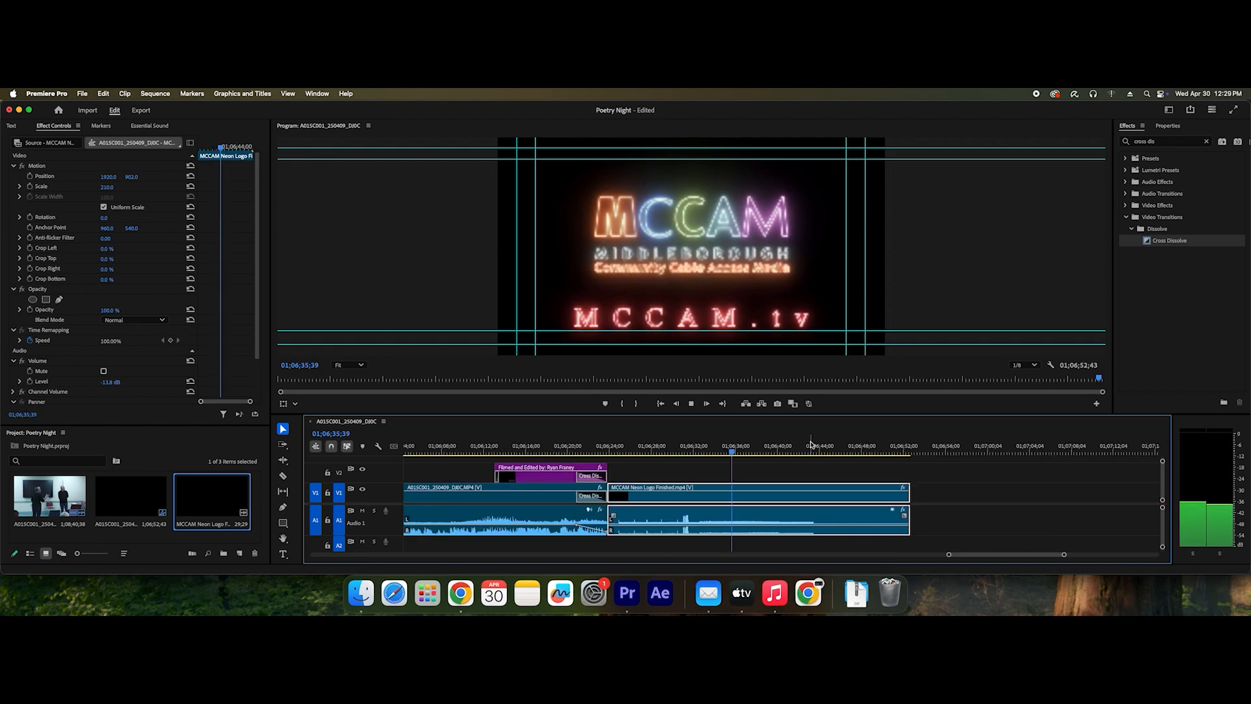
key("space")
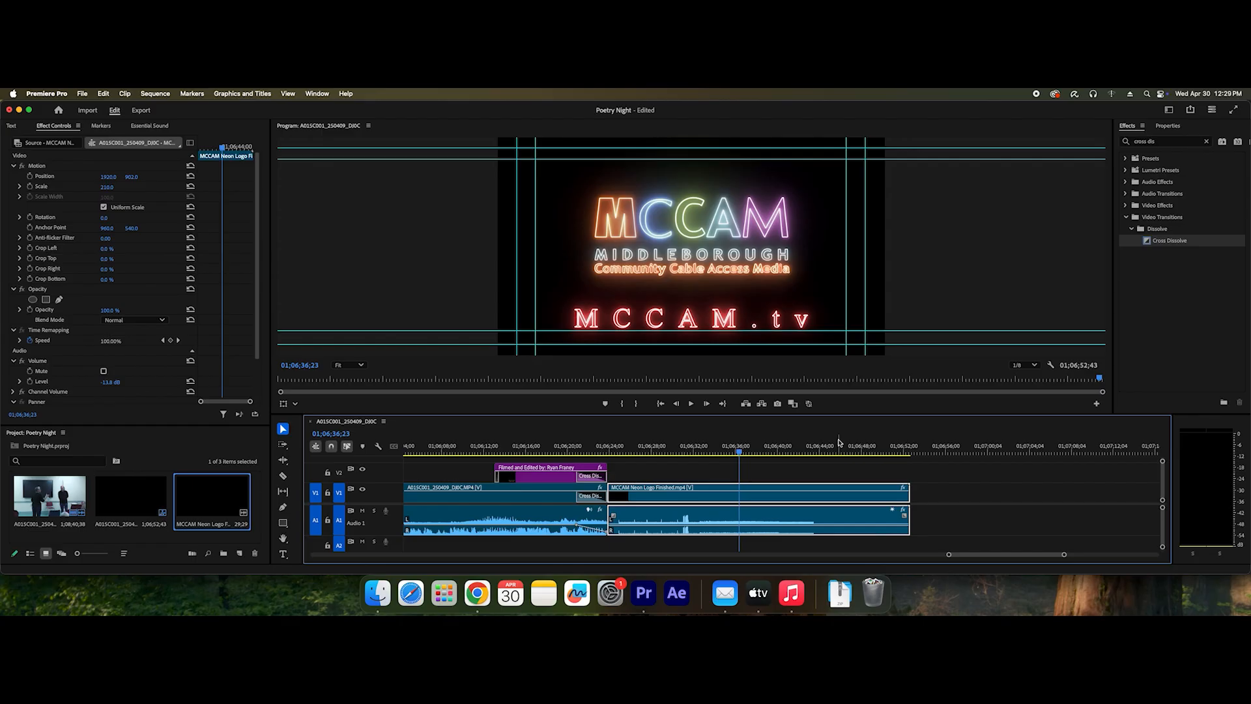
- Add two volume keyframes to the logo audio from 01;06;36;23 and lower the second to fade the sound out
key("p")
left_click(740, 528)
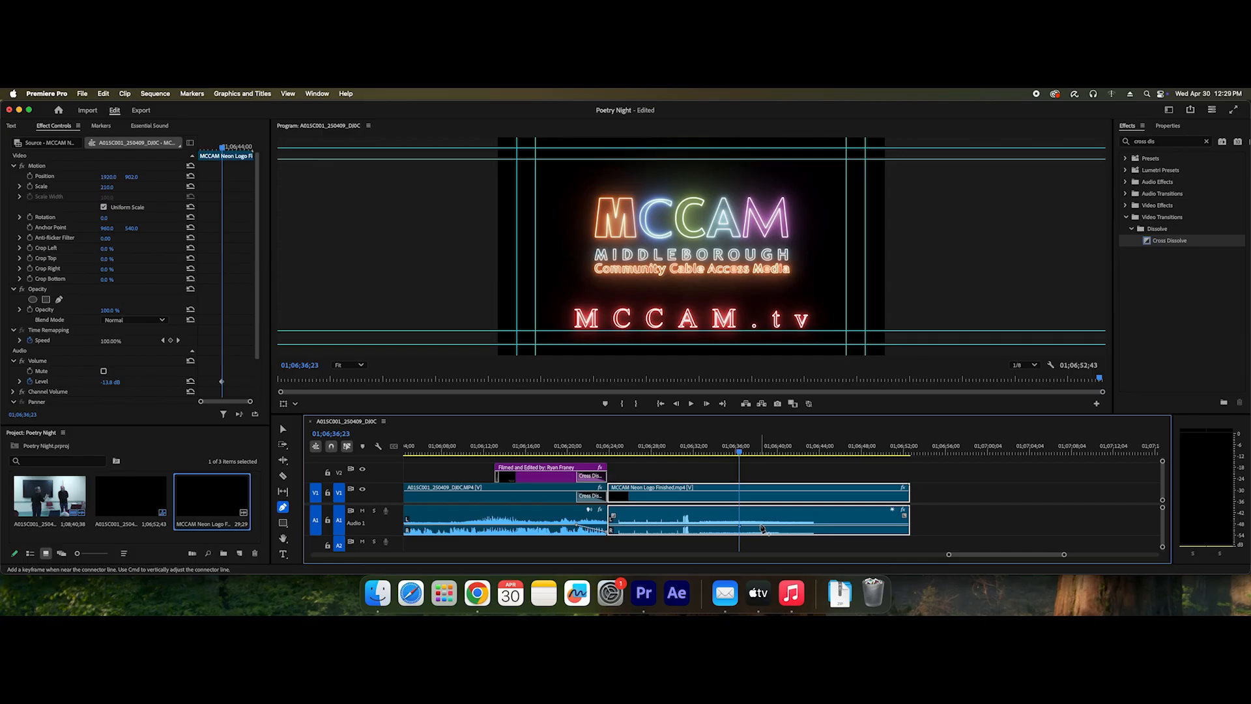
left_click(761, 528)
key("v")
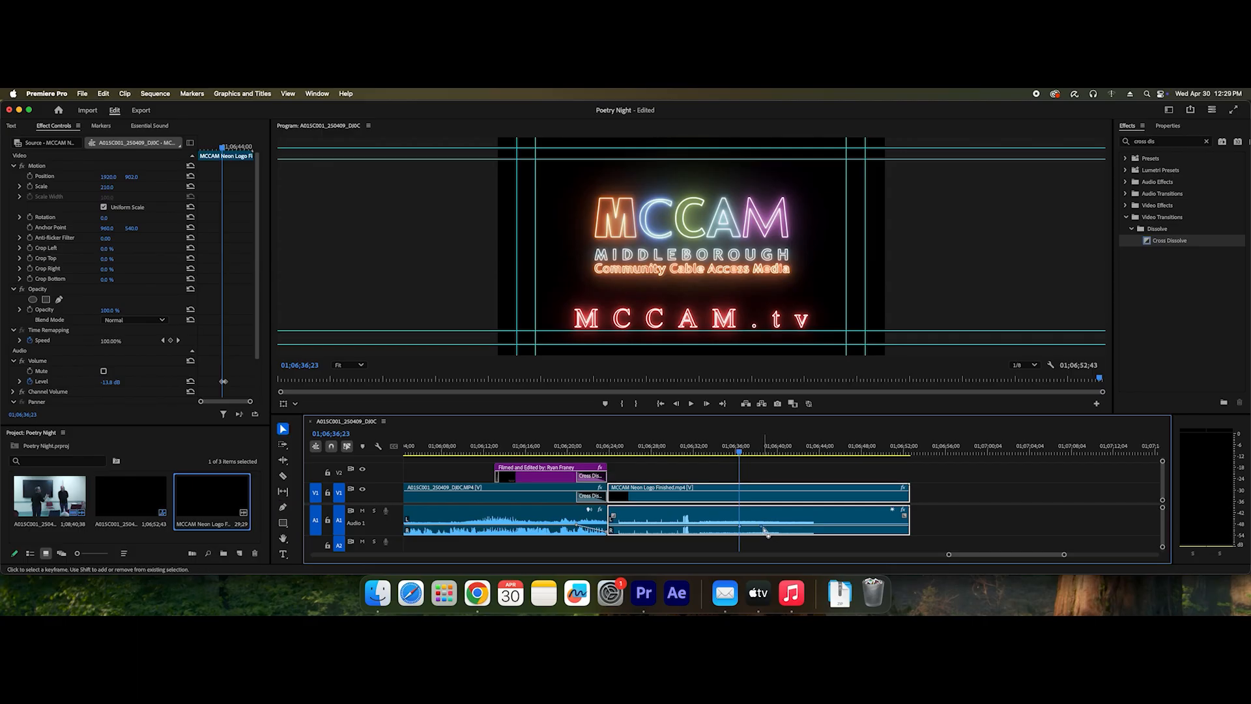
left_click_drag(761, 528, 759, 533)
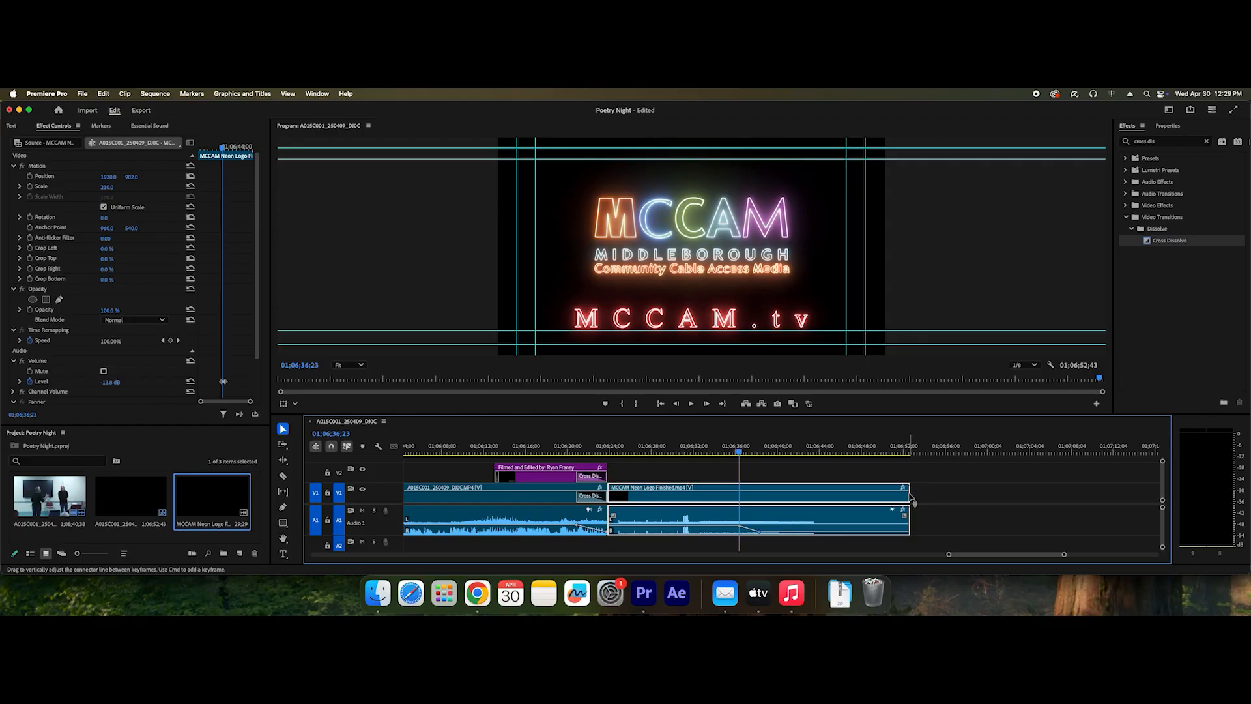
- Trim the logo clip's end to 01;06;38;37, at the end of the audio fade, and add a Cross Dissolve there
left_click_drag(909, 494, 760, 500)
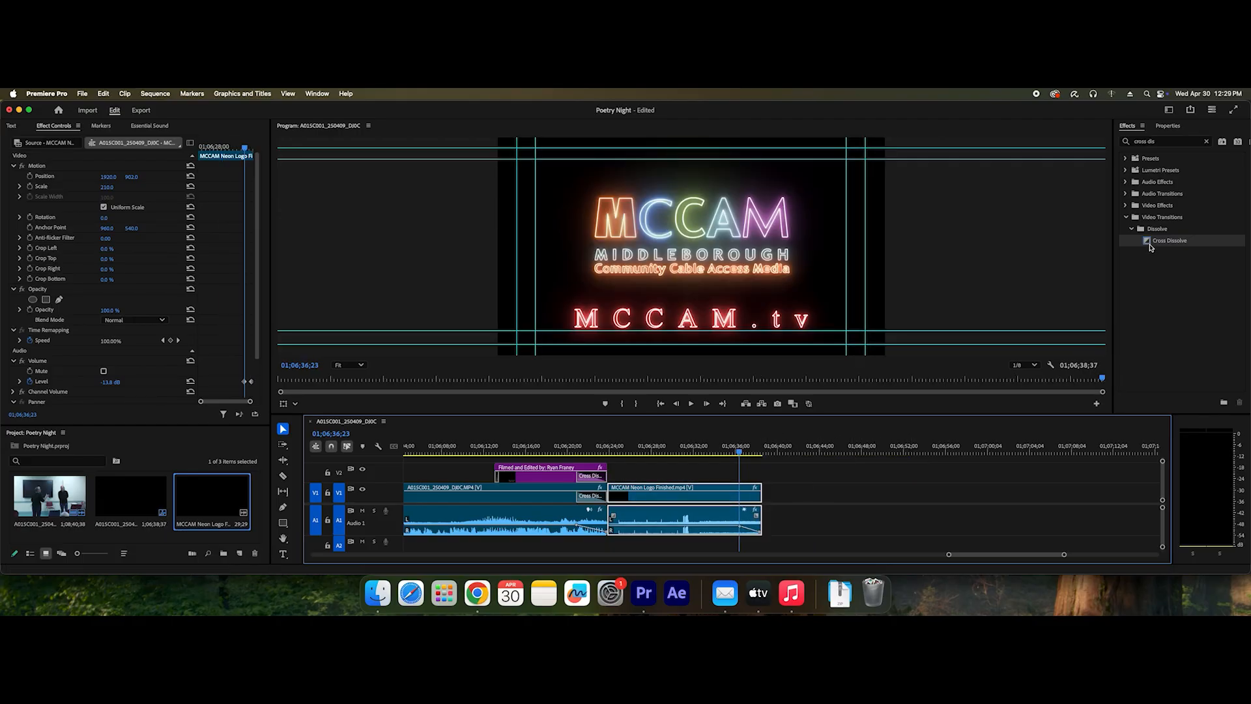
left_click_drag(1150, 247, 761, 500)
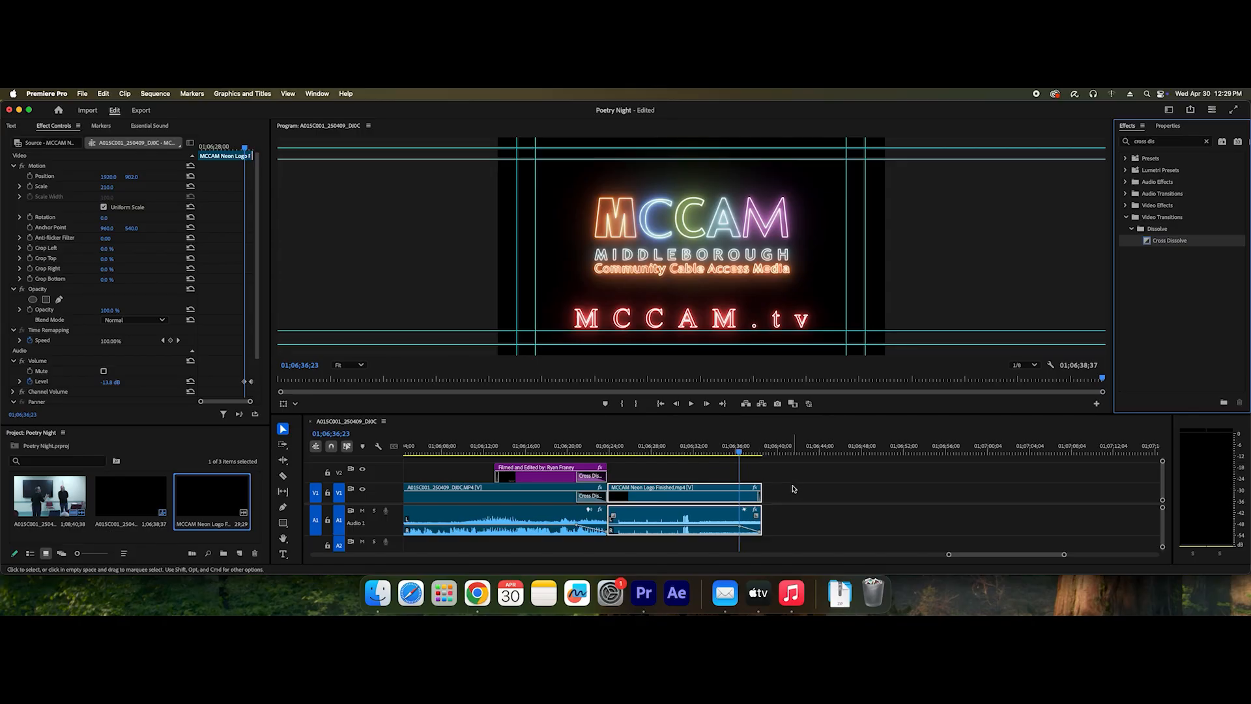
- Lengthen the Cross Dissolve at the logo clip's end so it starts at 01;06;36;23, where the audio fade begins
key("equal")
key("equal")
key("equal")
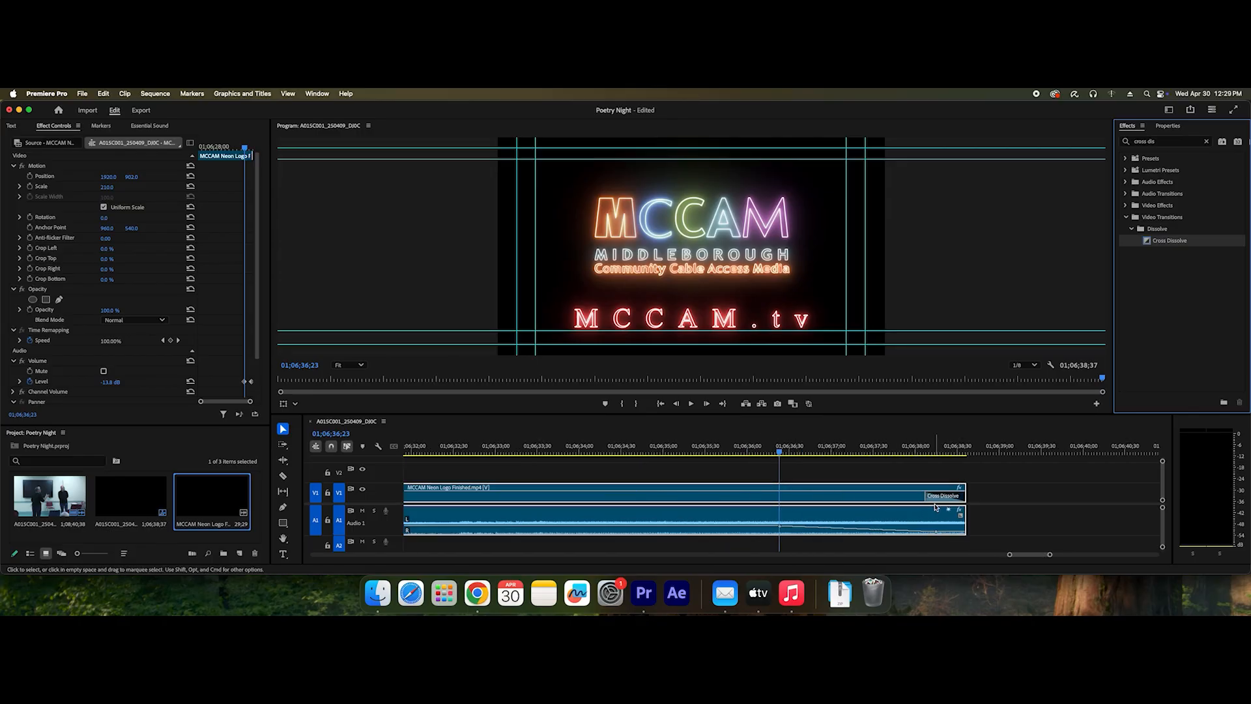
left_click_drag(929, 500, 782, 508)
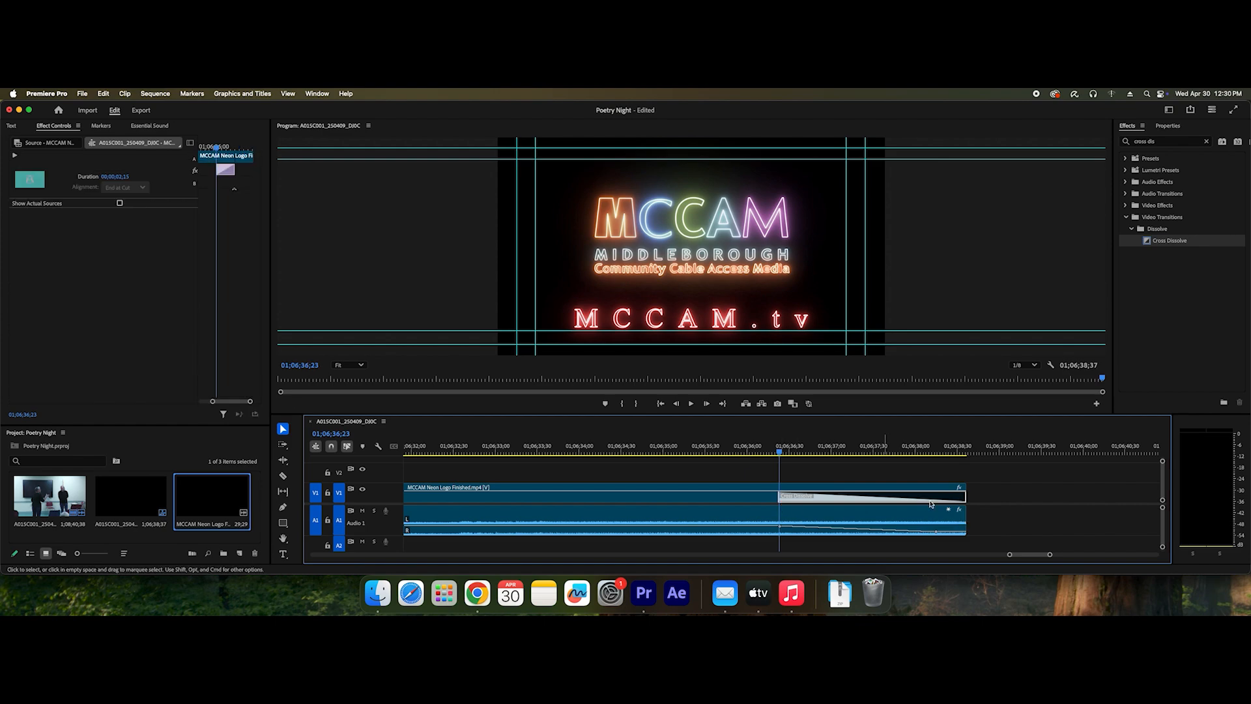
- Play back the logo's fade-out and start, and review the whole sequence back to the opening title at 00;00;20;48
key("space")
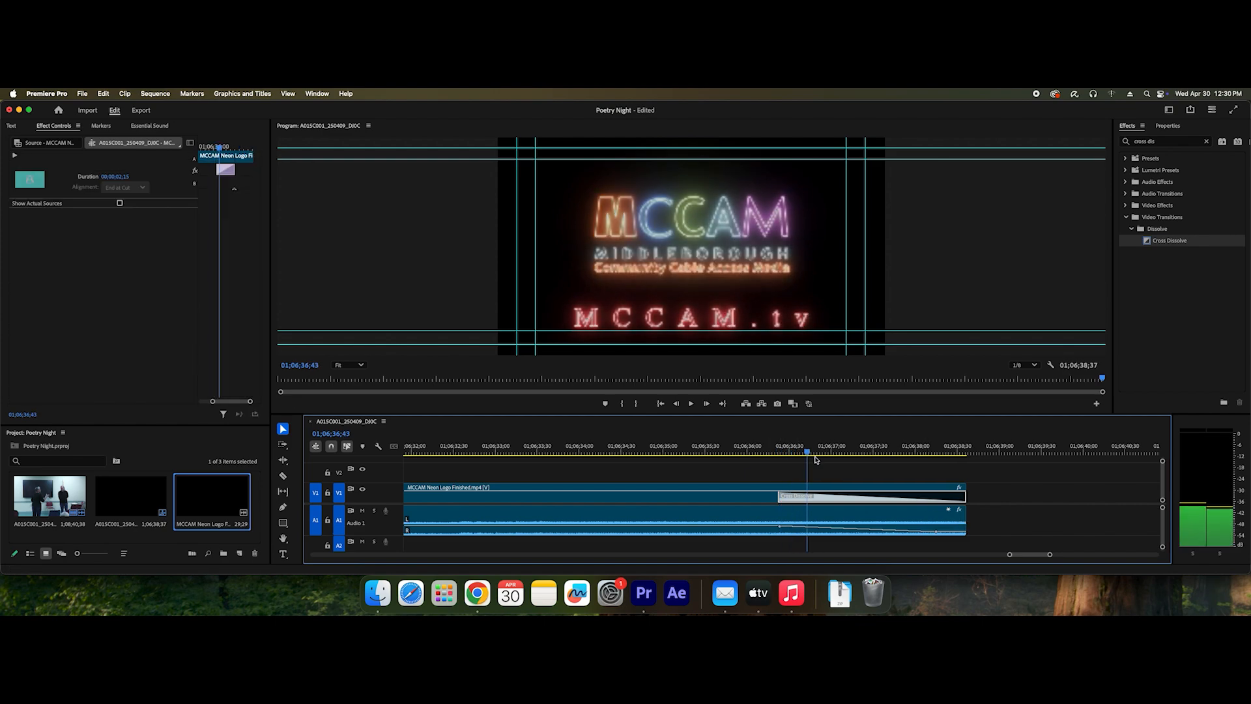
left_click_drag(816, 460, 917, 469)
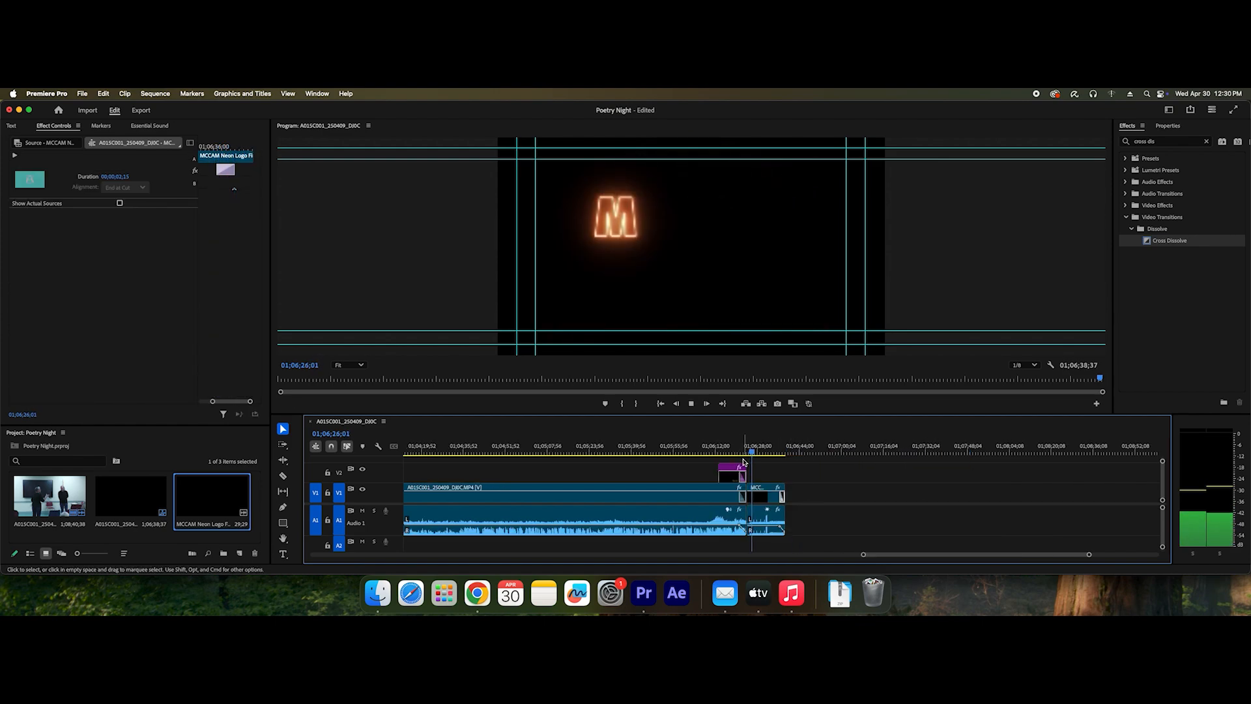
key("space")
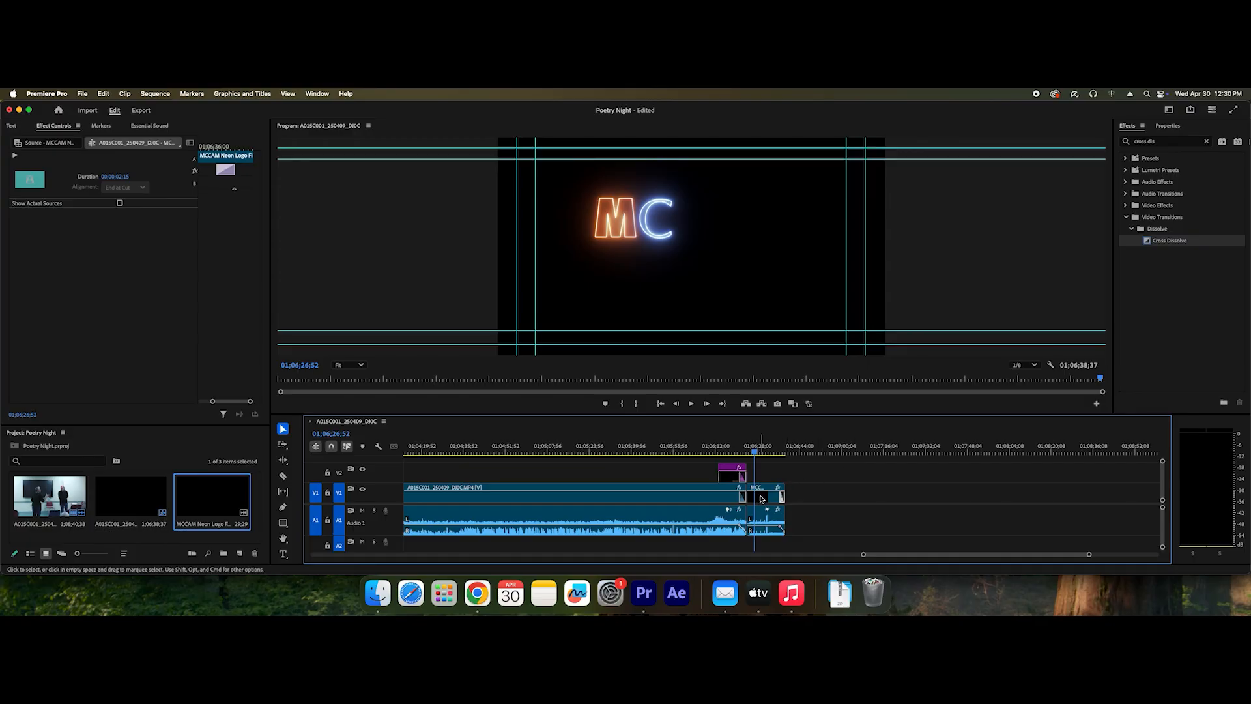
left_click(763, 490)
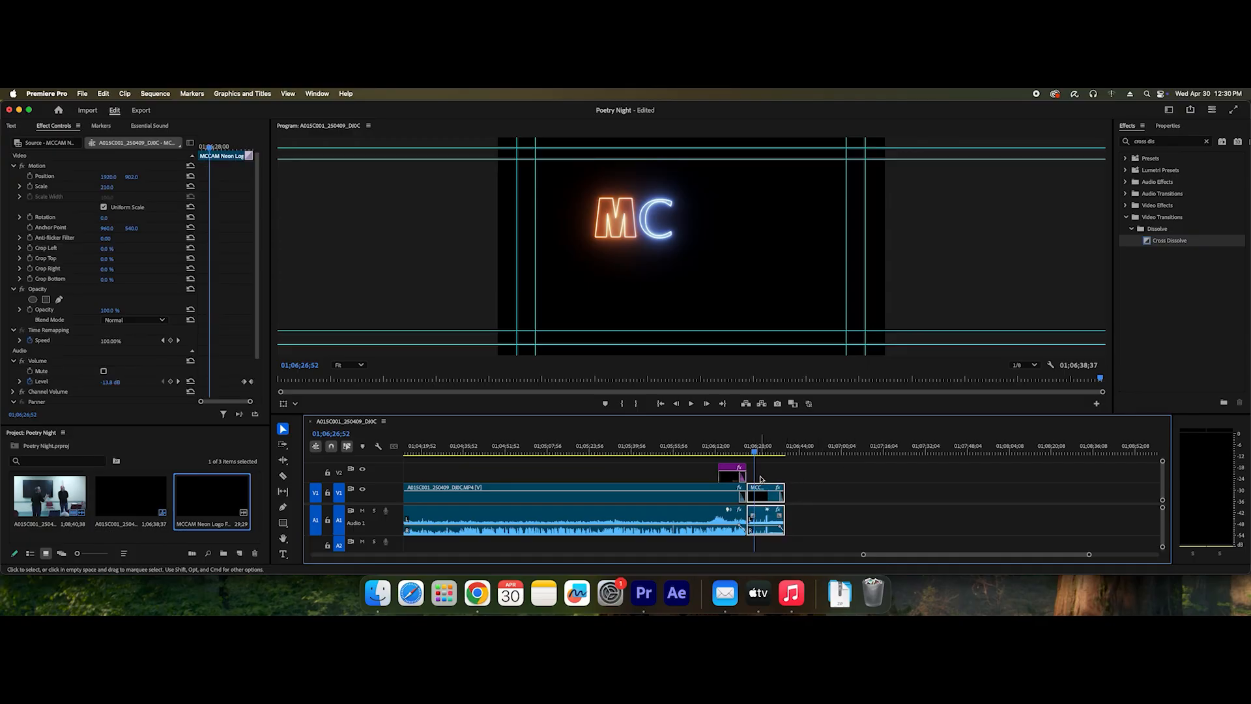
key("backslash")
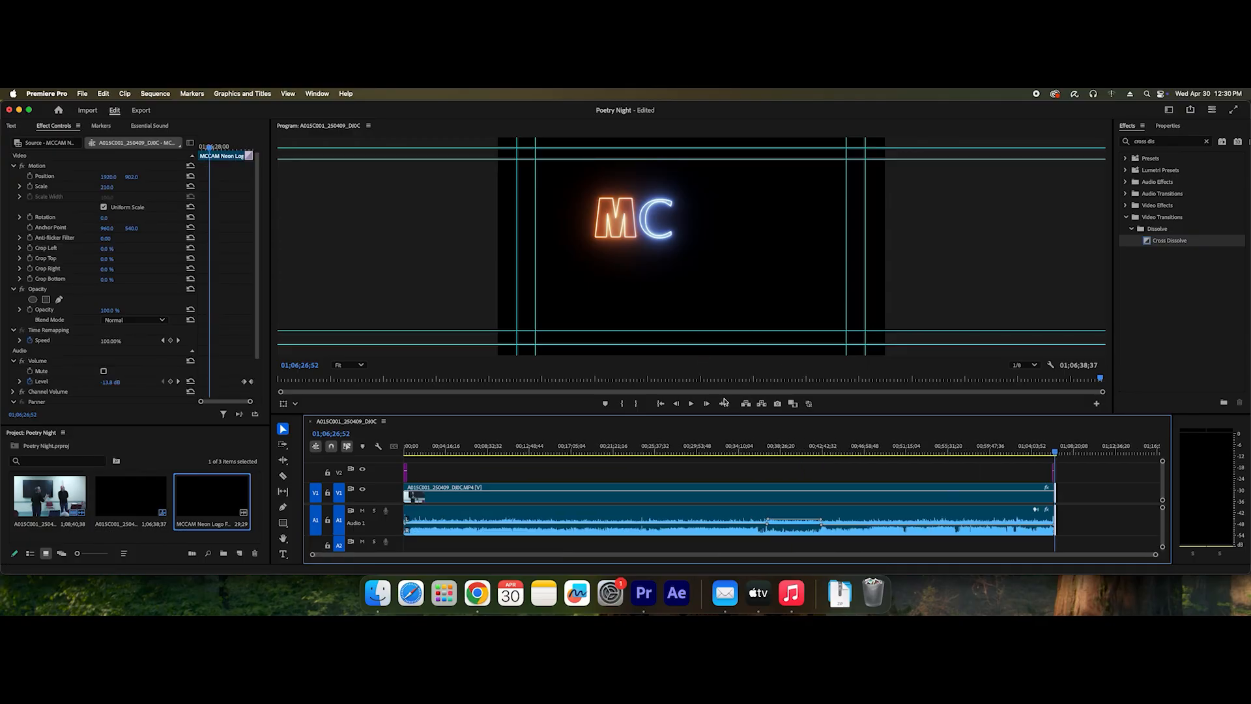
left_click(770, 463)
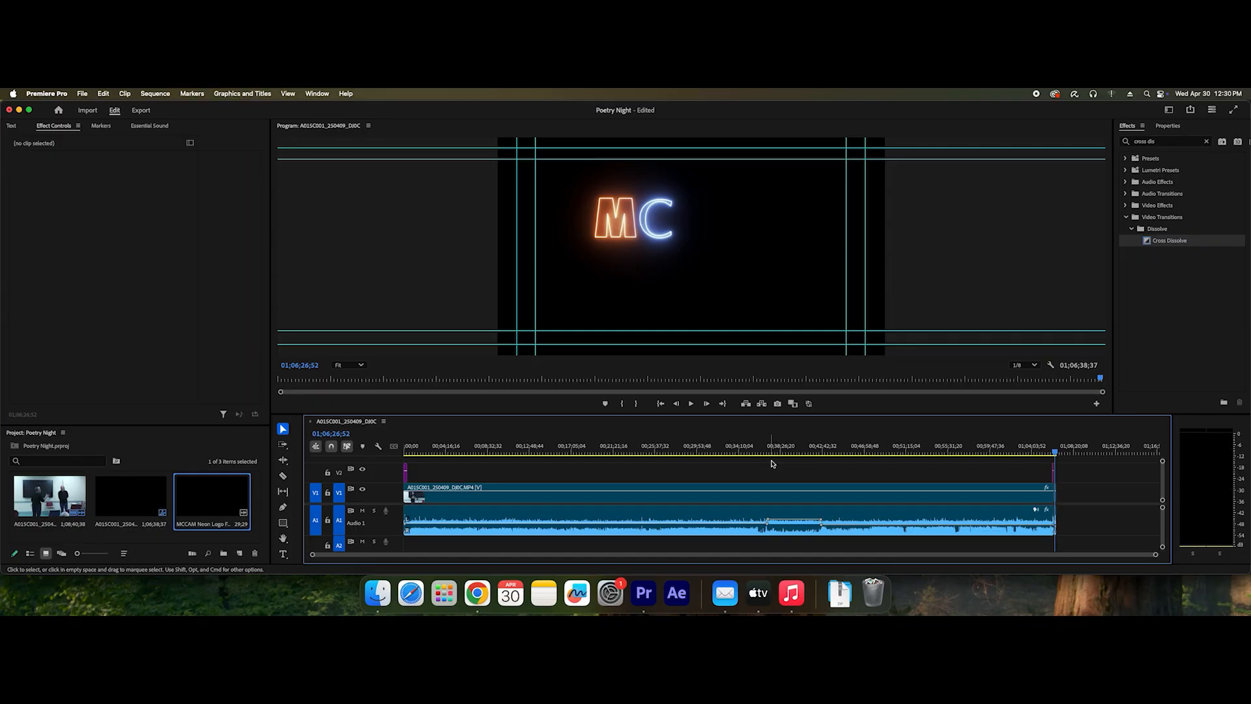
left_click_drag(1054, 454, 391, 473)
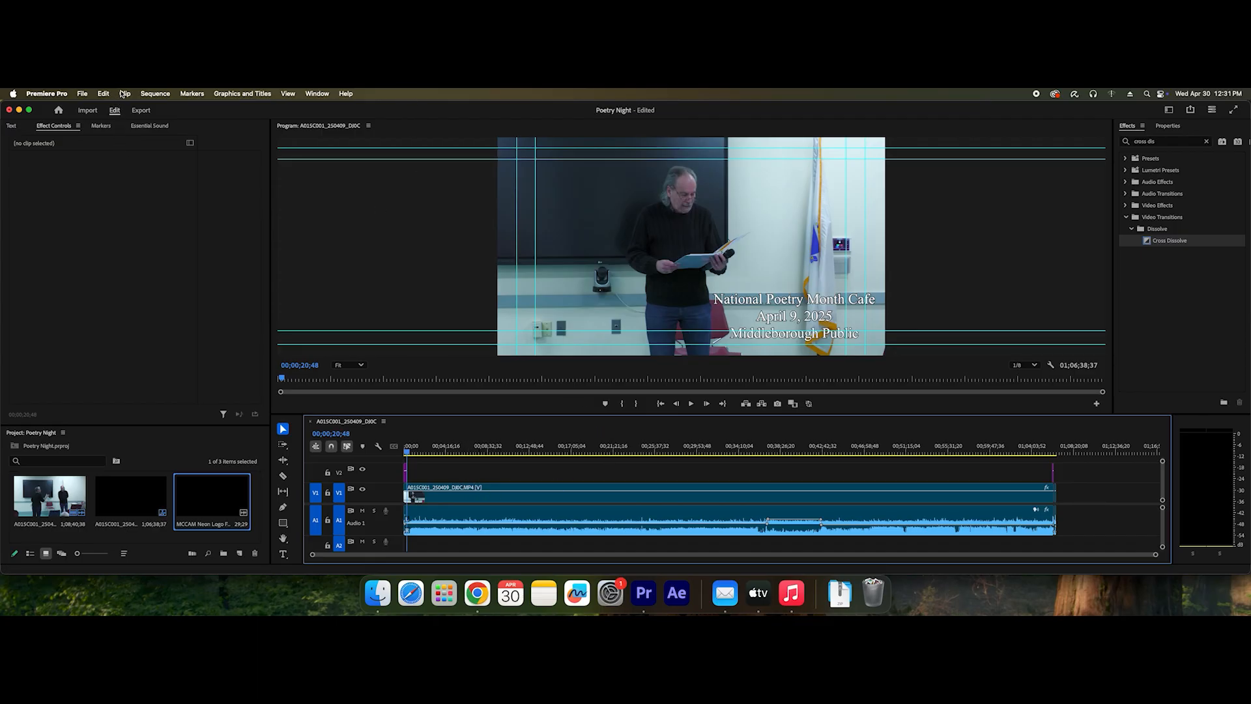
- Open the media export settings for the sequence and name the output file Poetry Night Finished
left_click(86, 95)
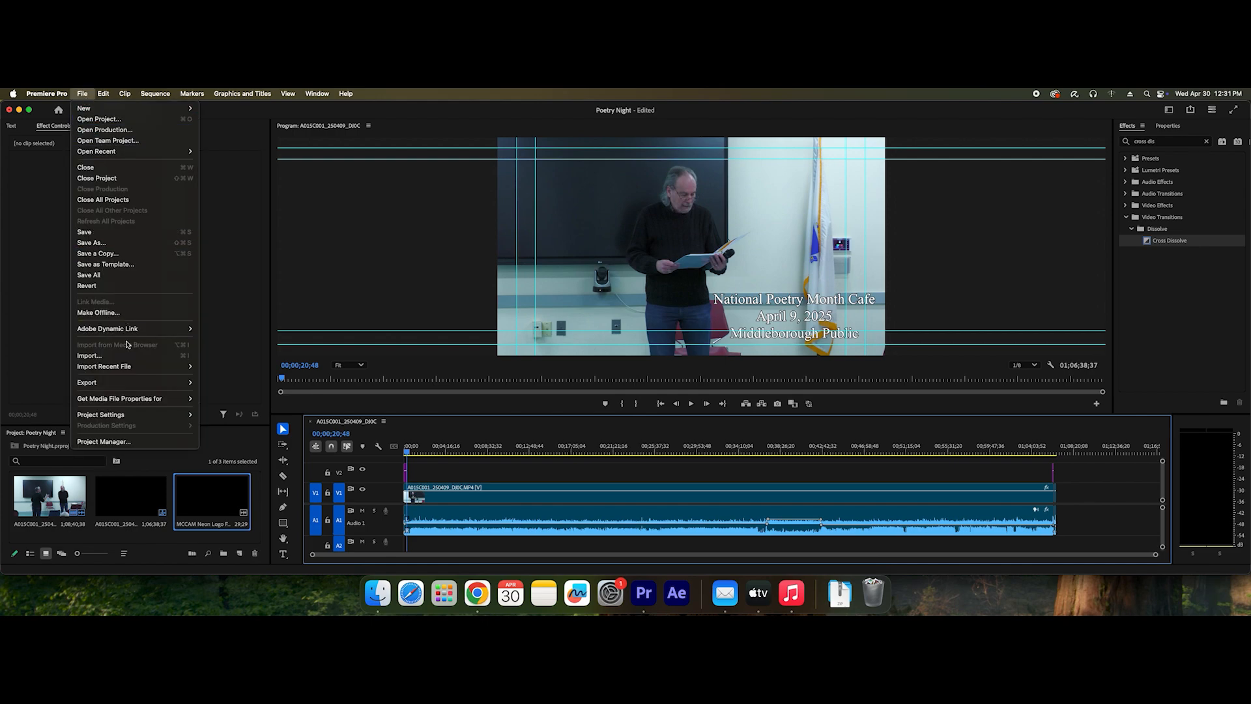
mouse_move(139, 385)
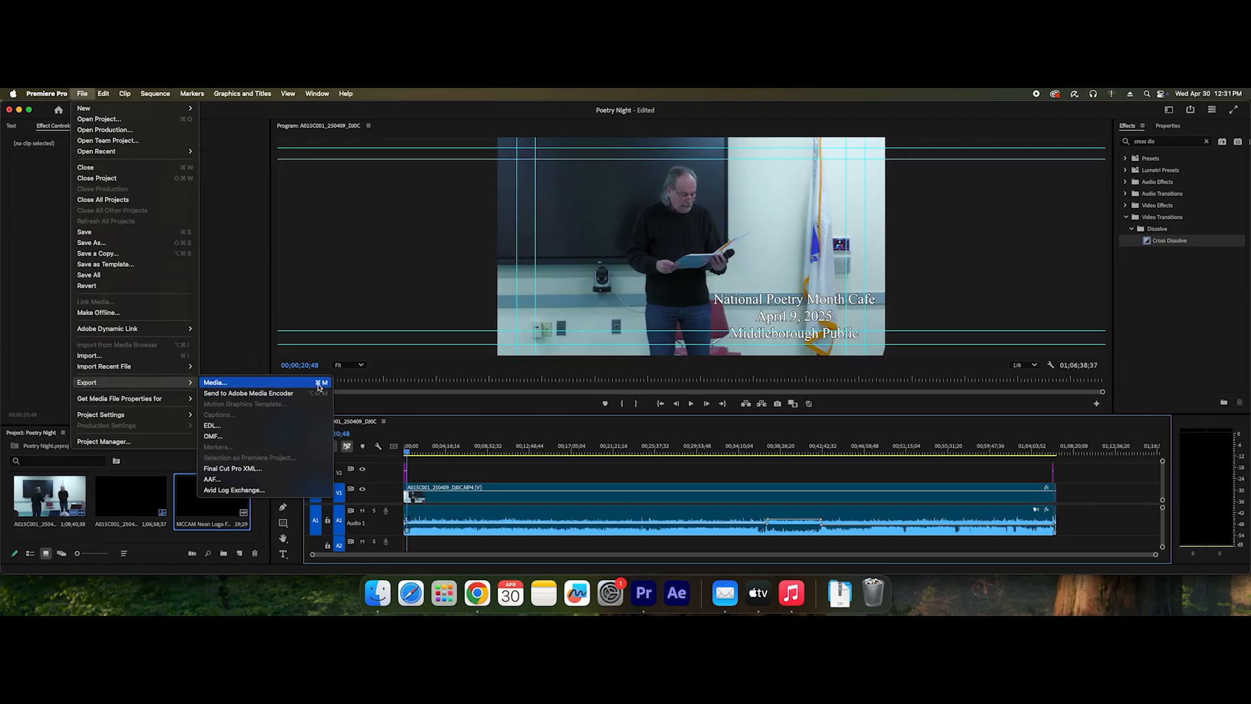
left_click(521, 466)
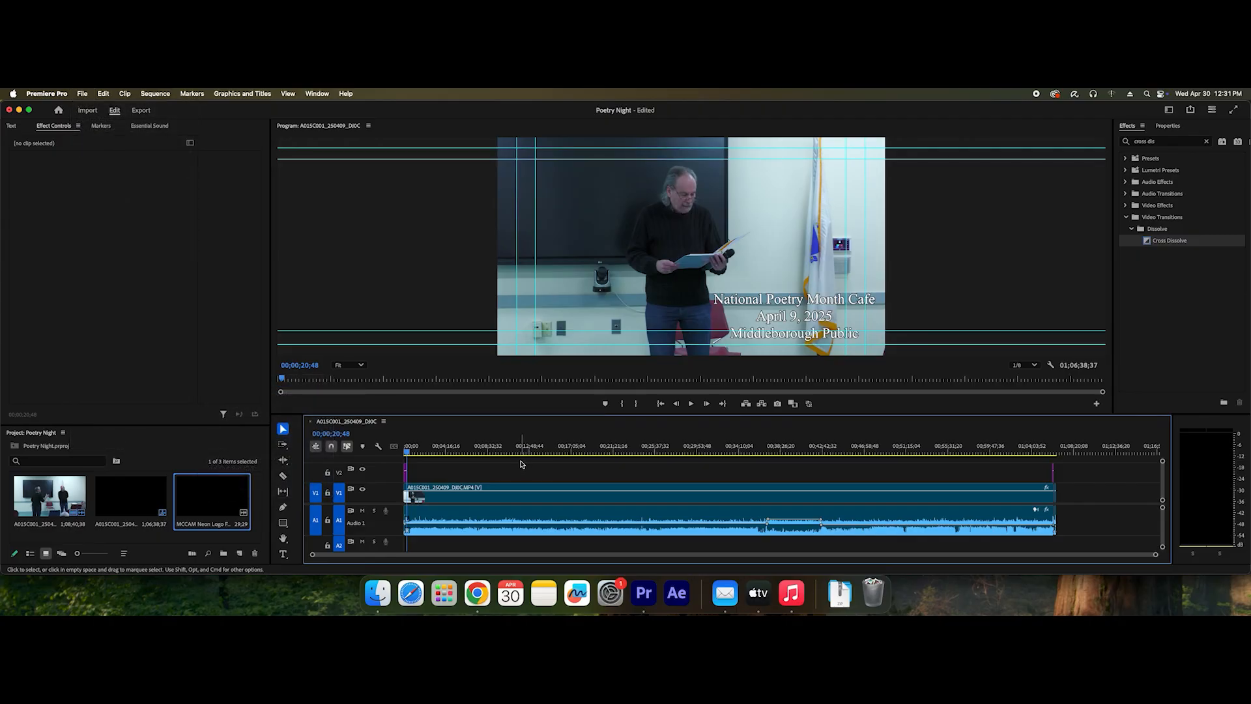
key("super+m")
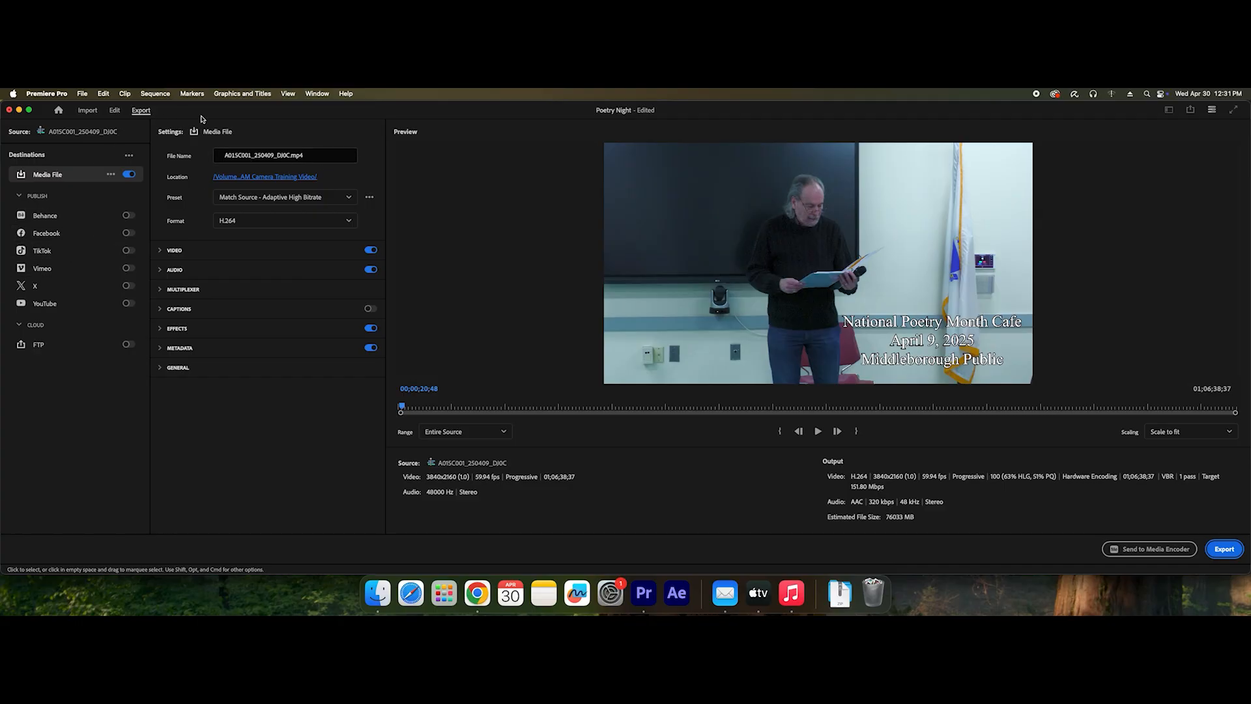
left_click(289, 155)
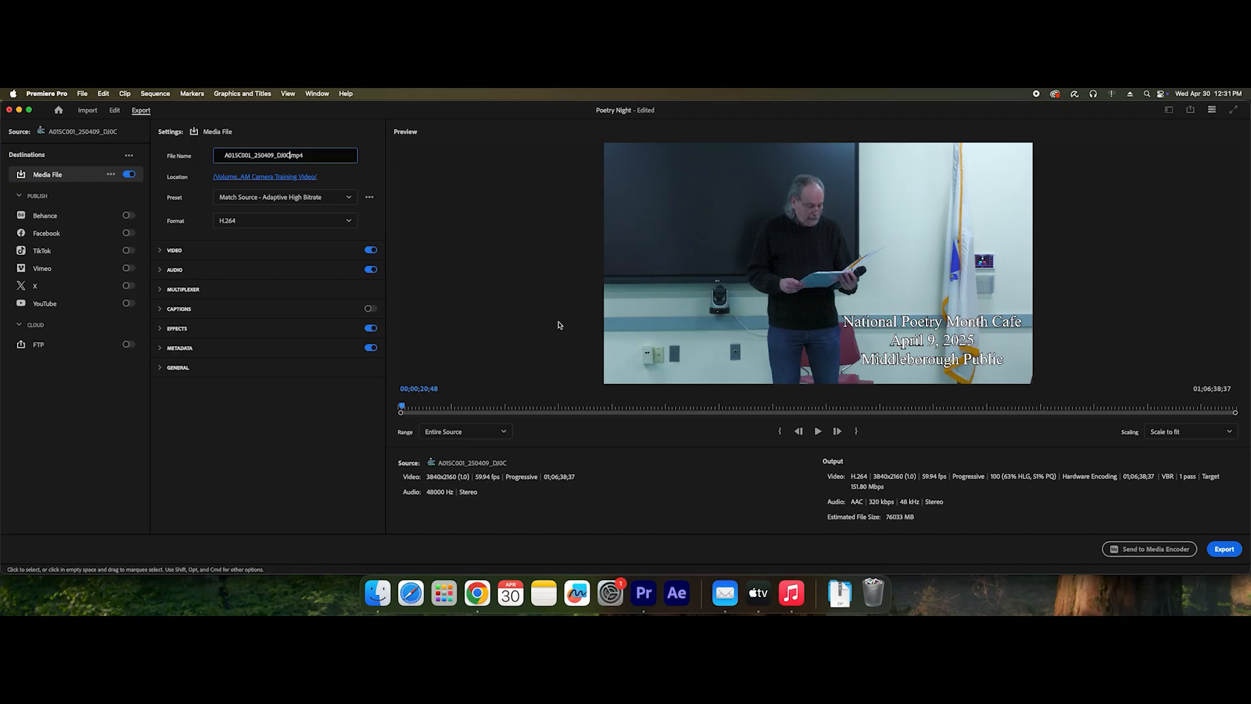
key("BackSpace")
key("BackSpace")
key("BackSpace")
key("BackSpace")
key("BackSpace")
key("BackSpace")
key("BackSpace")
key("BackSpace")
key("BackSpace")
key("BackSpace")
key("BackSpace")
key("BackSpace")
key("BackSpace")
key("BackSpace")
key("BackSpace")
key("BackSpace")
key("BackSpace")
key("BackSpace")
key("BackSpace")
key("BackSpace")
type("Poetry Night Finished")
key("Return")
- Set the export location to the Poetry Night folder on the LaCie drive
left_click(261, 176)
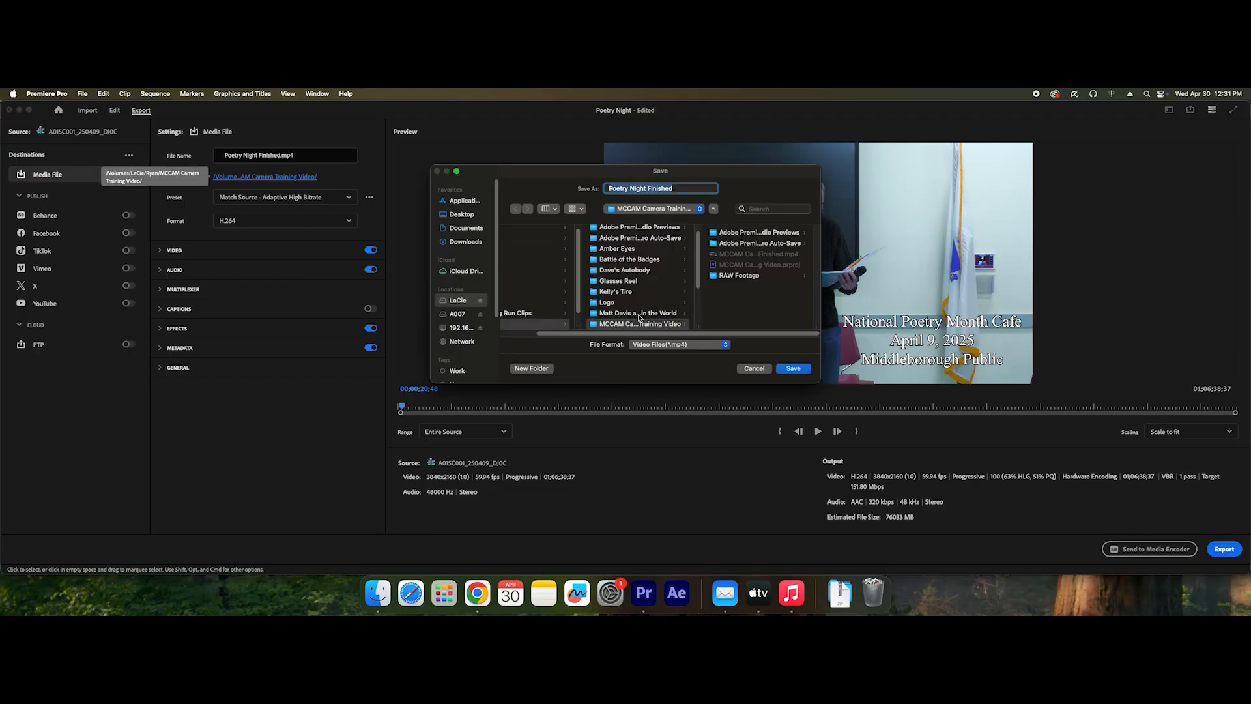
scroll(631, 290, "down", 5)
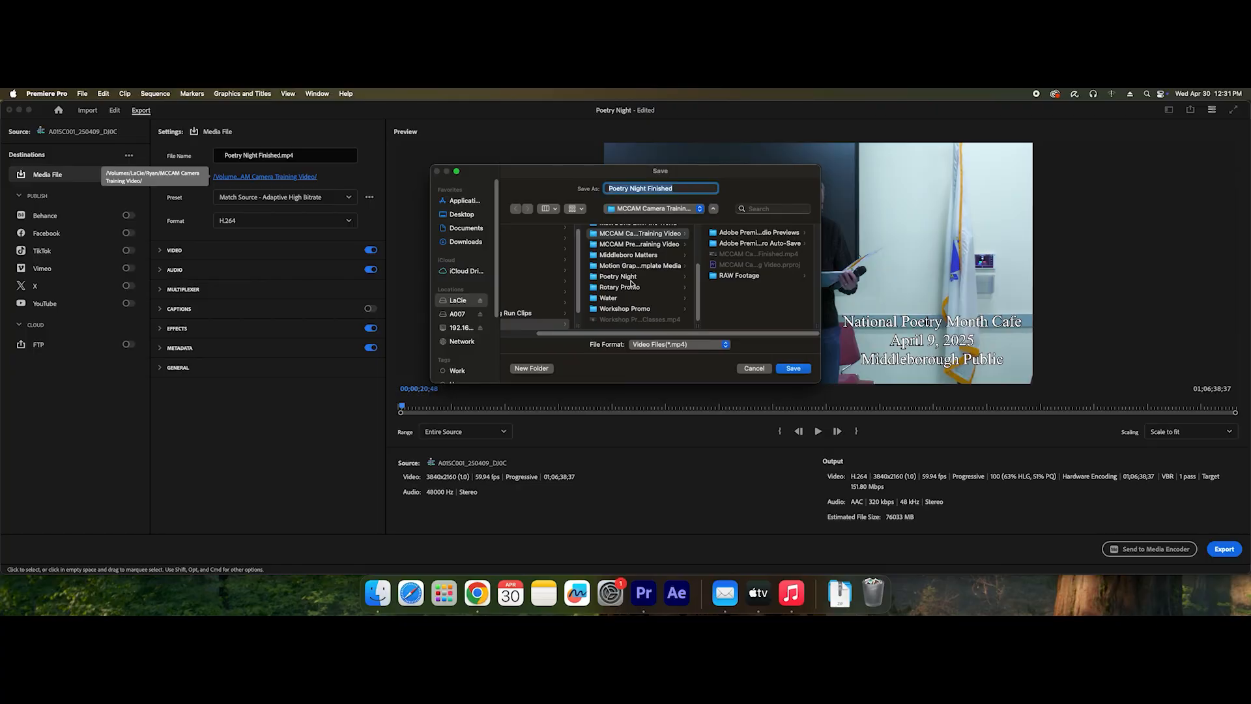
left_click(630, 278)
left_click(793, 369)
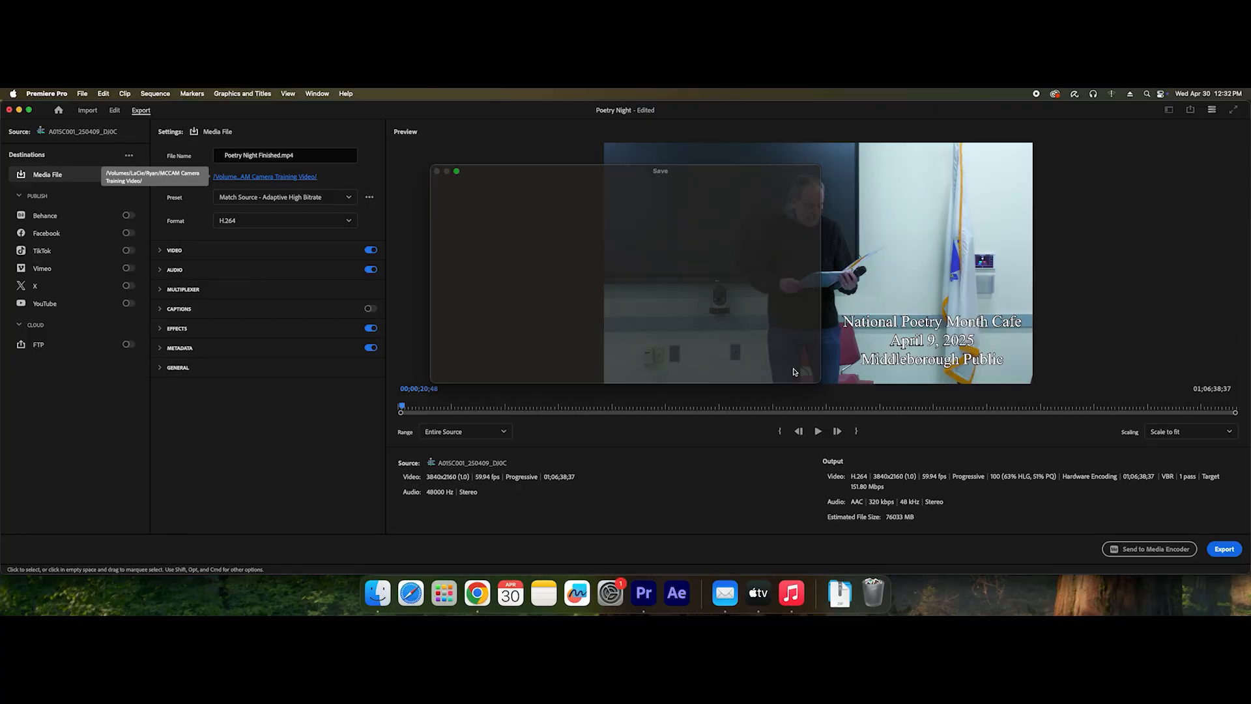
- Check the export presets, keep Match Source - Adaptive High Bitrate with H.264, and export the entire sequence
left_click(293, 198)
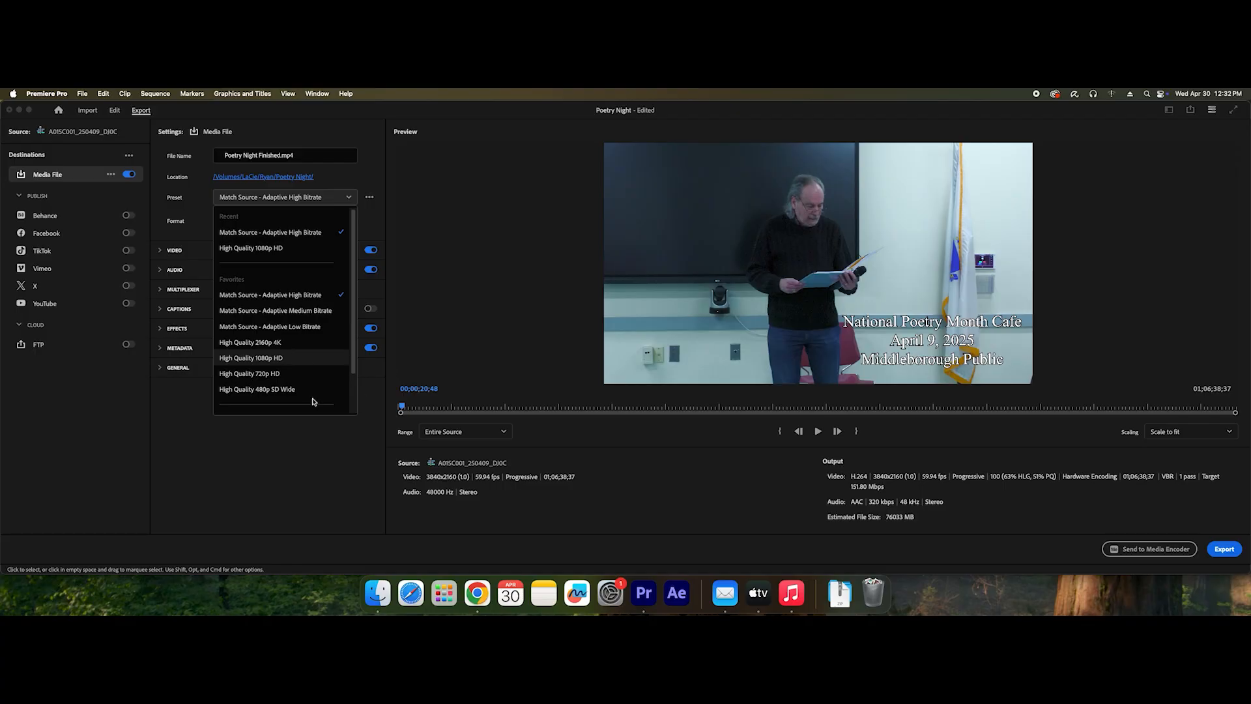
scroll(313, 399, "down", 1)
left_click(287, 511)
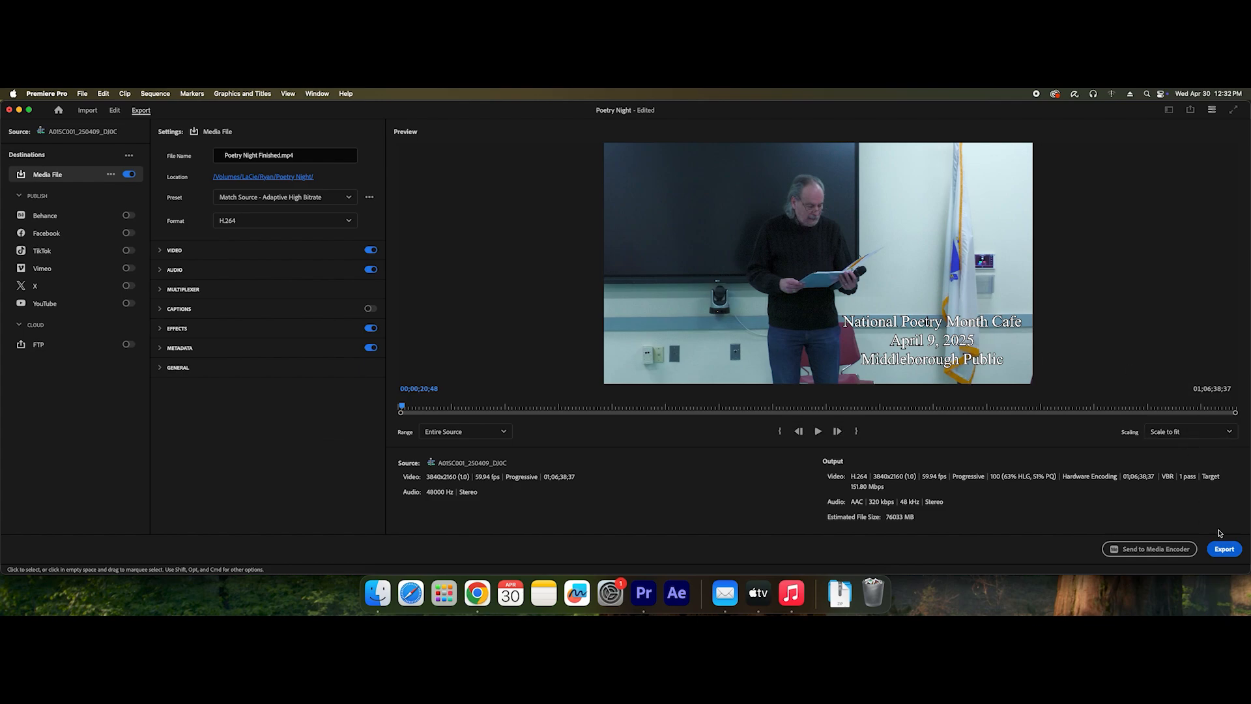
left_click(1224, 549)
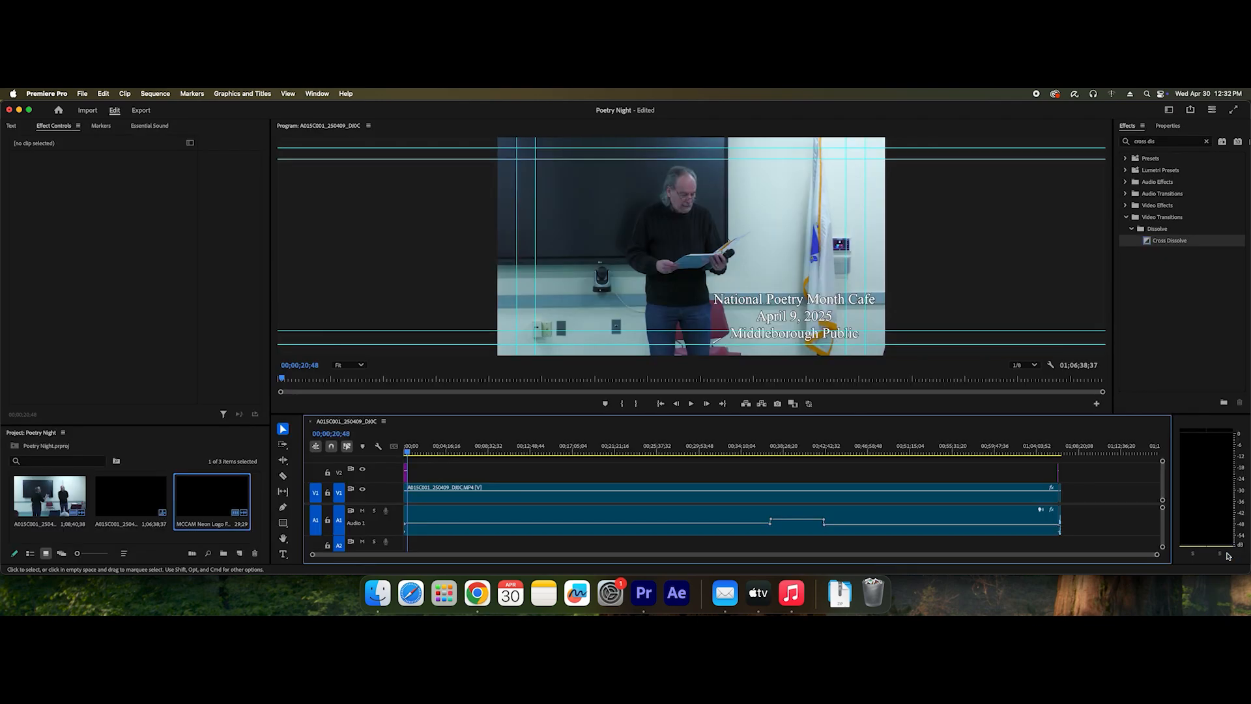